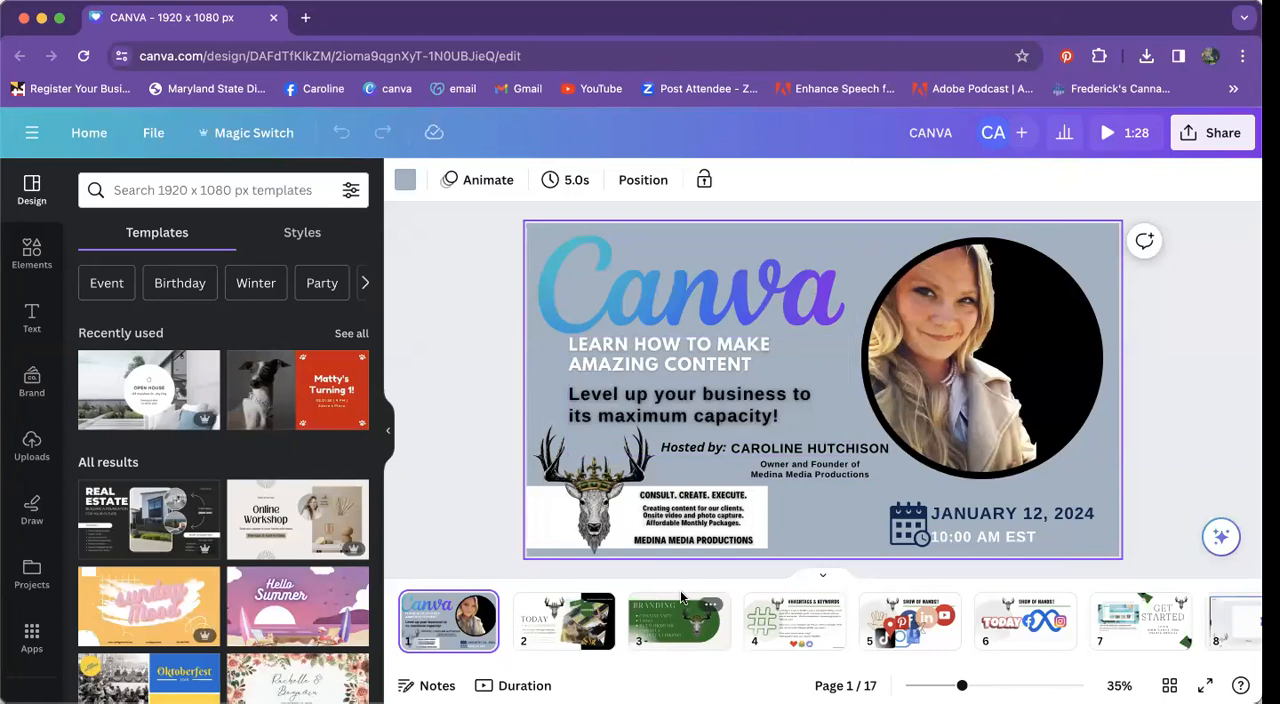
Step: Go through the presentation's pages 2 to 8, from the introduction, branding and hashtag pages to the Create a design page
click(572, 630)
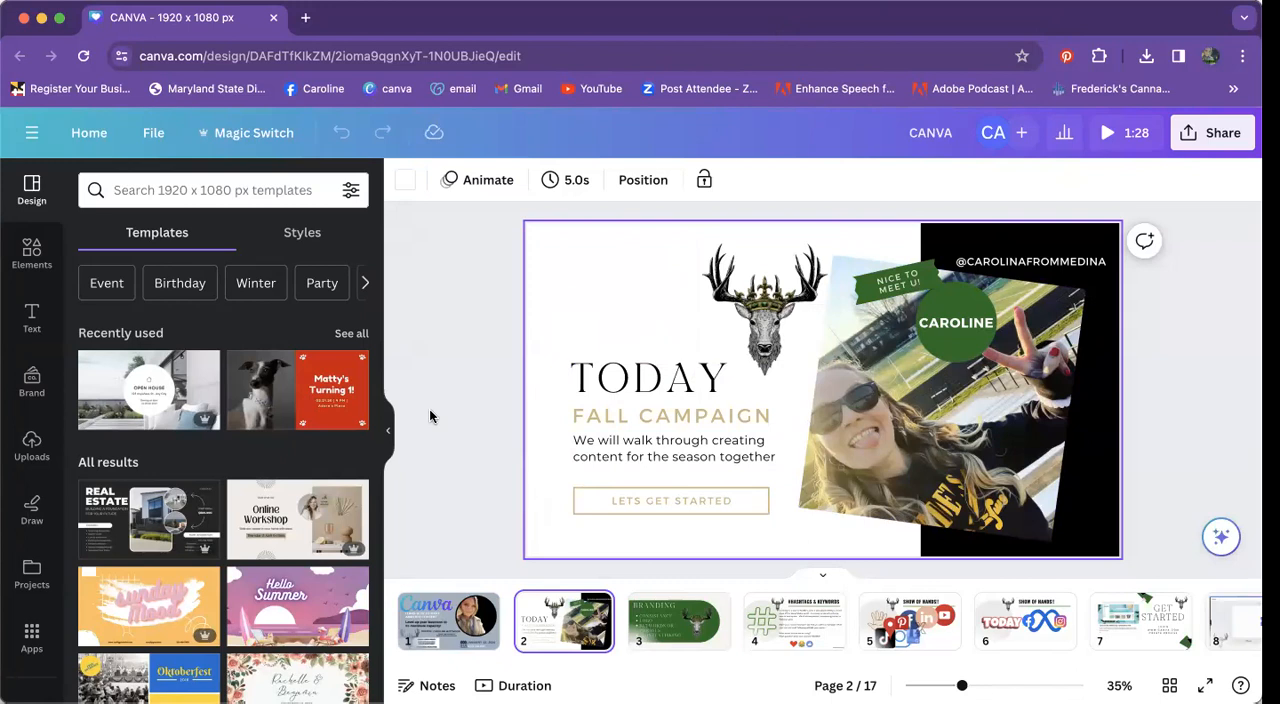
click(661, 624)
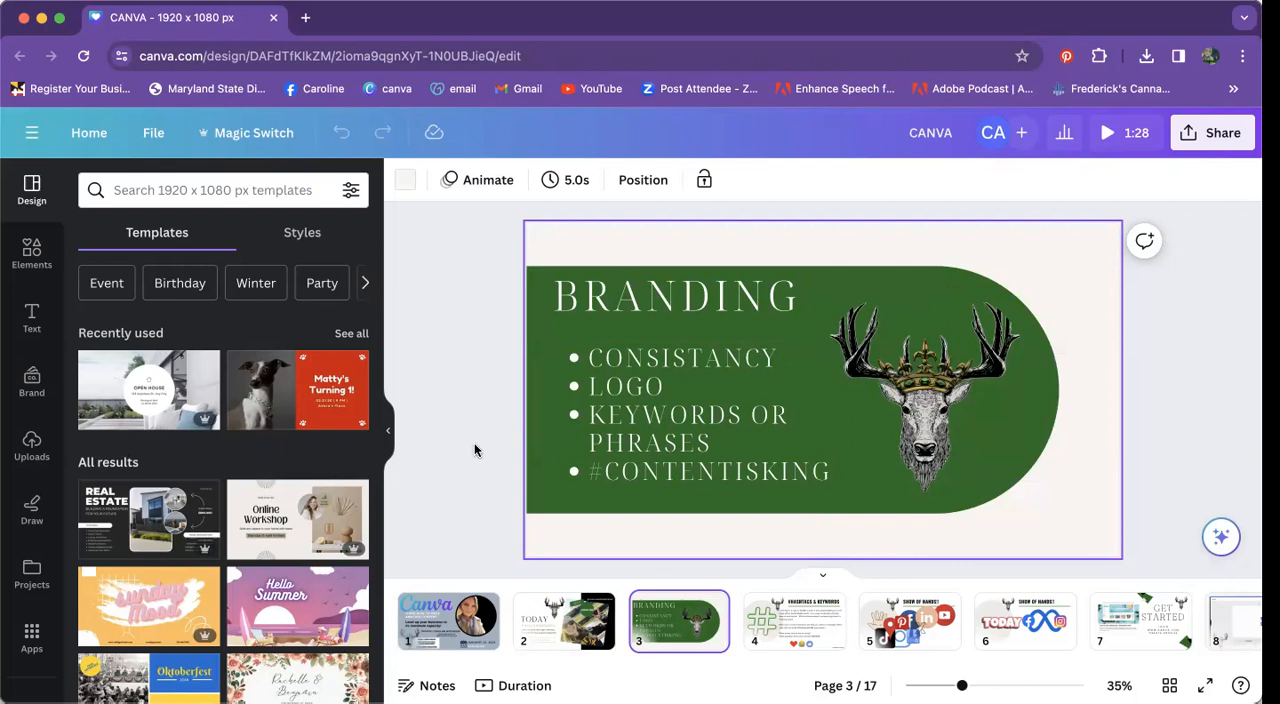
click(781, 625)
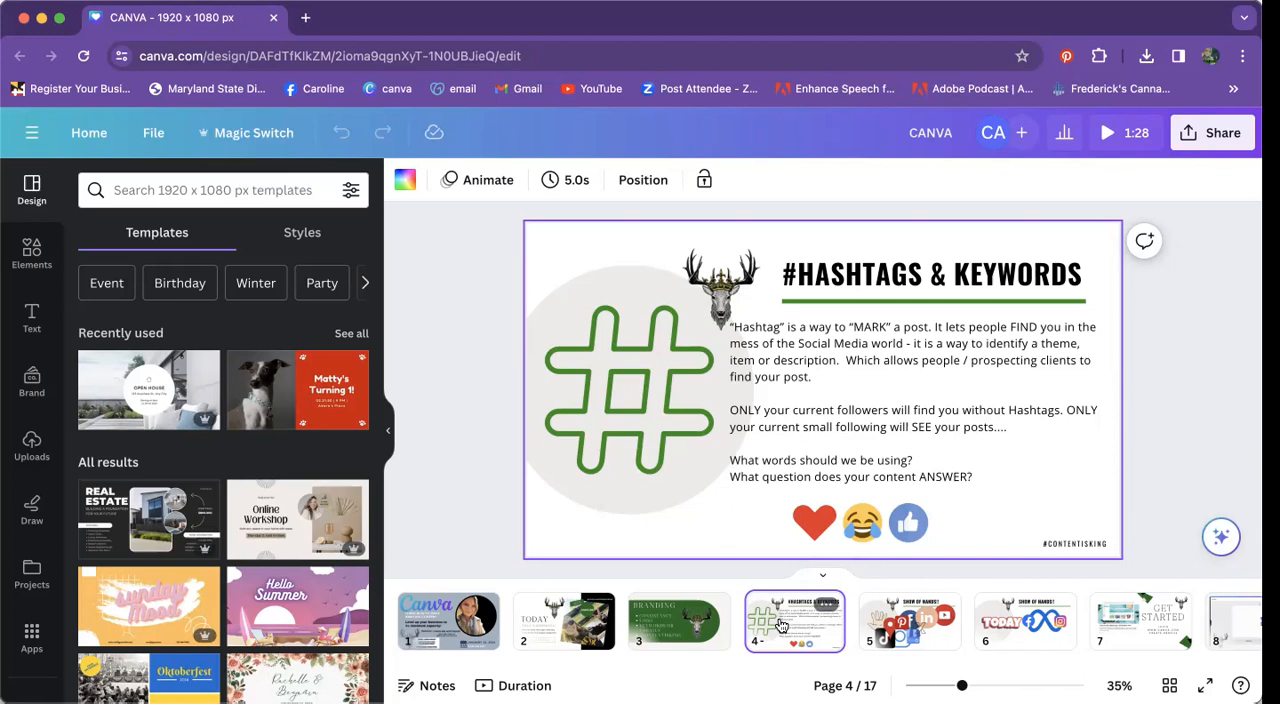
click(909, 630)
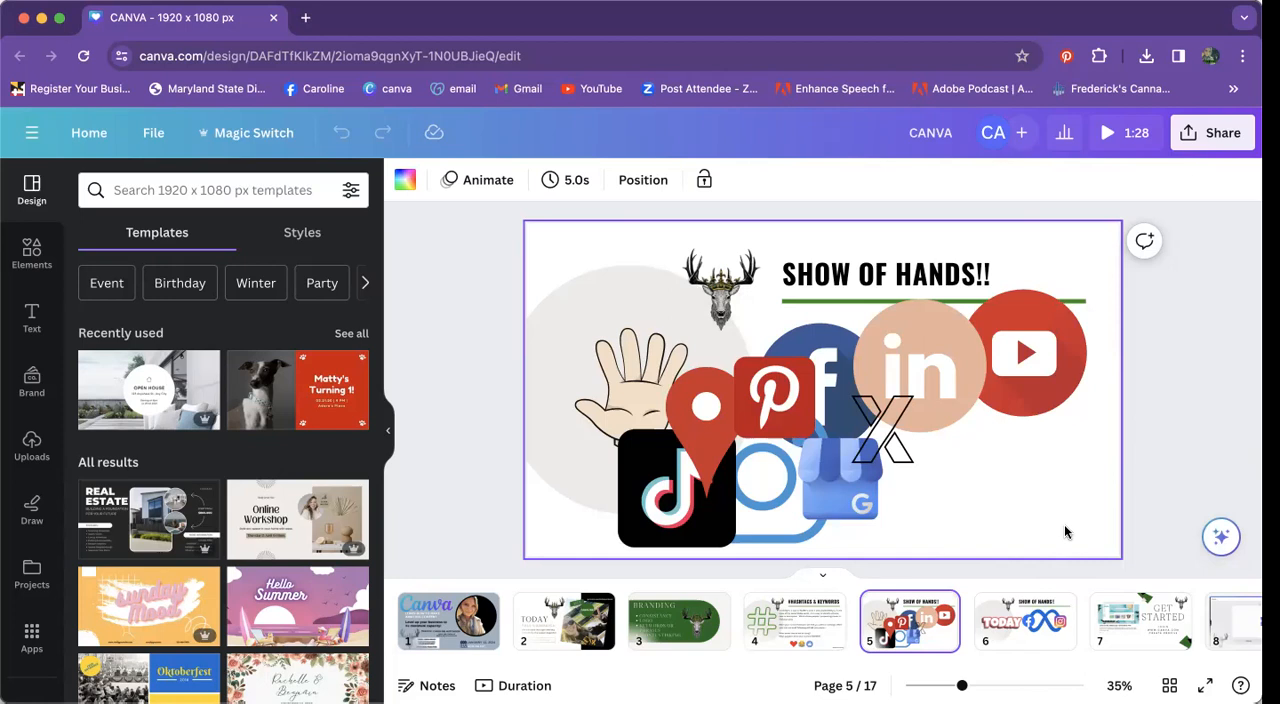
click(1007, 628)
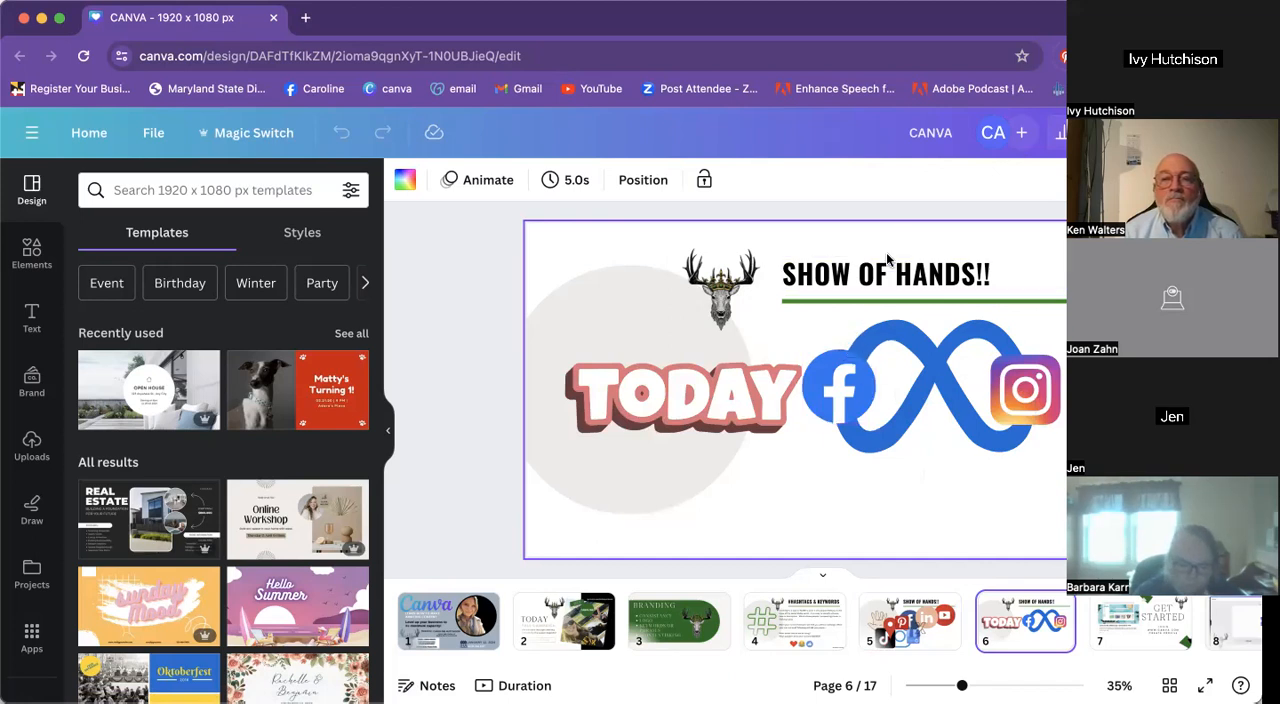
click(901, 641)
click(985, 637)
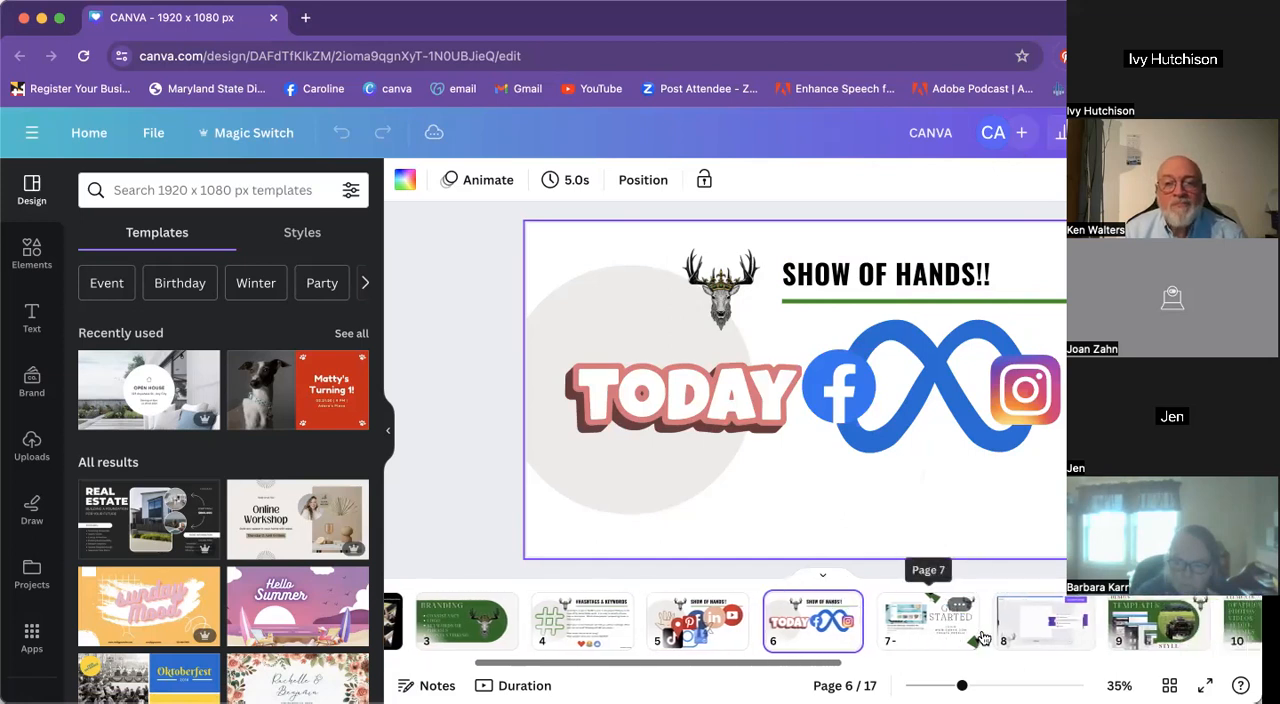
click(890, 630)
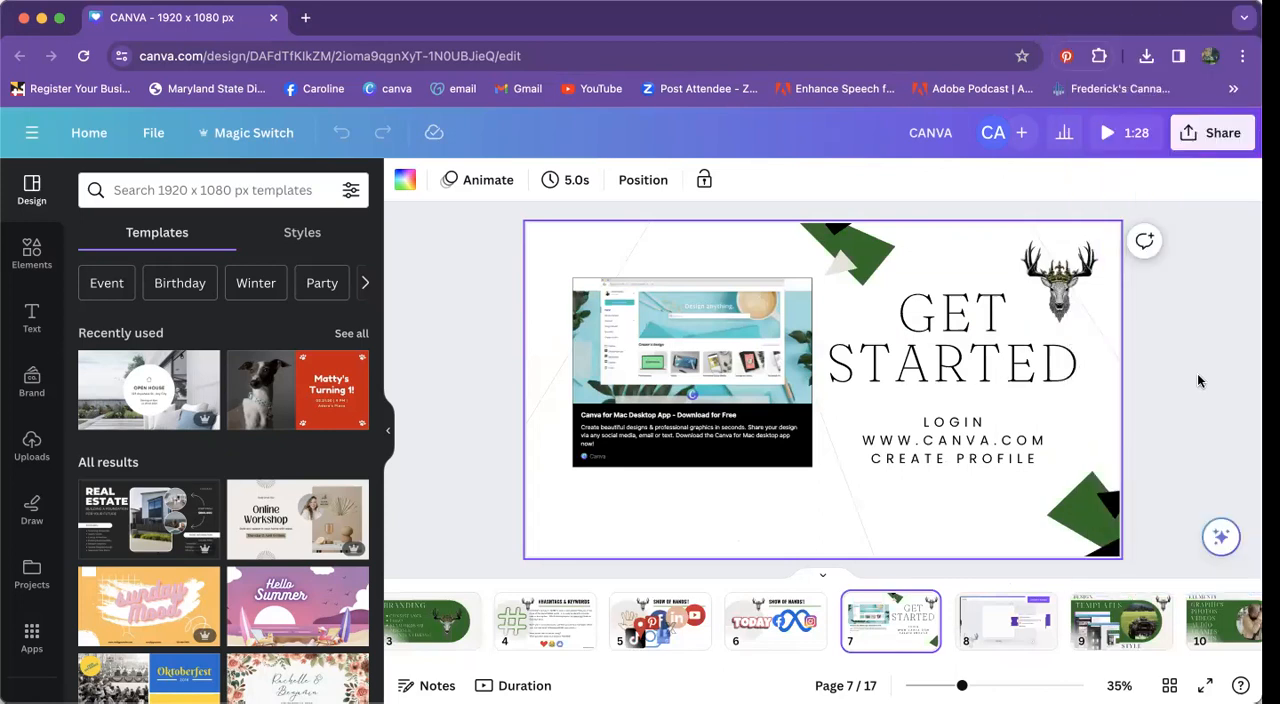
click(1004, 627)
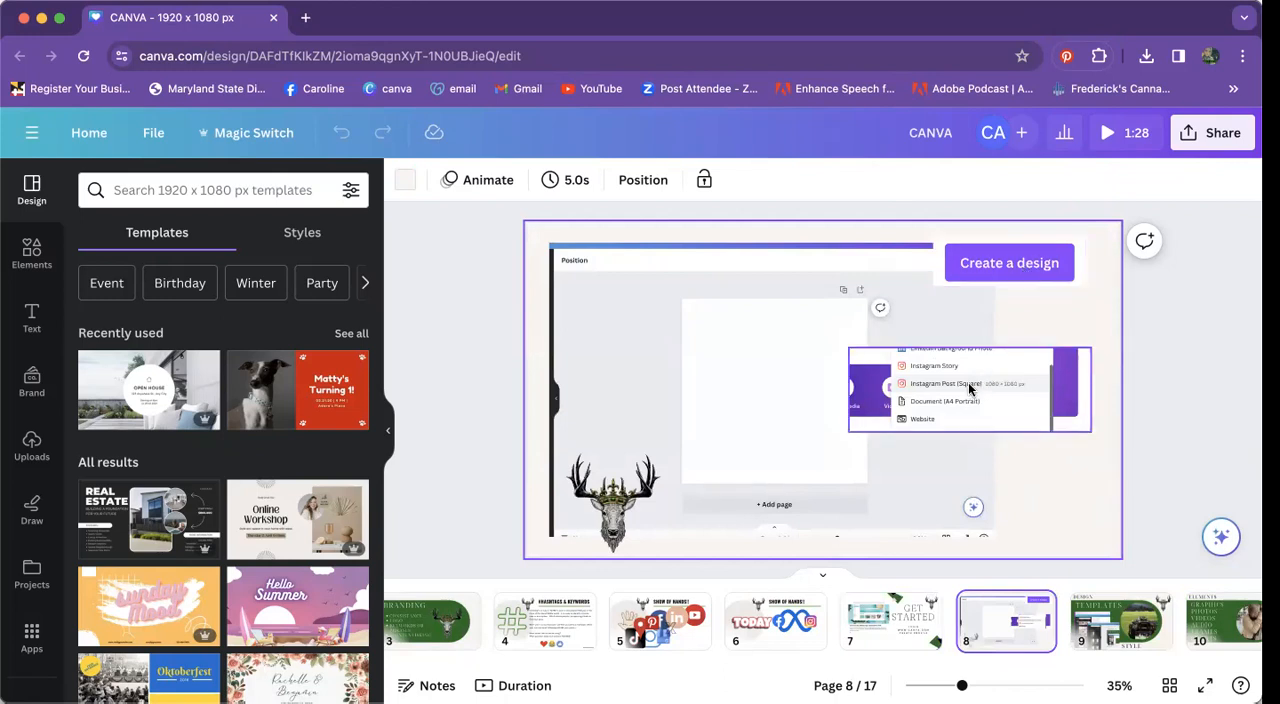
Step: Open the Canva home page in a new browser tab and create a blank Instagram Post (Square) design
click(305, 18)
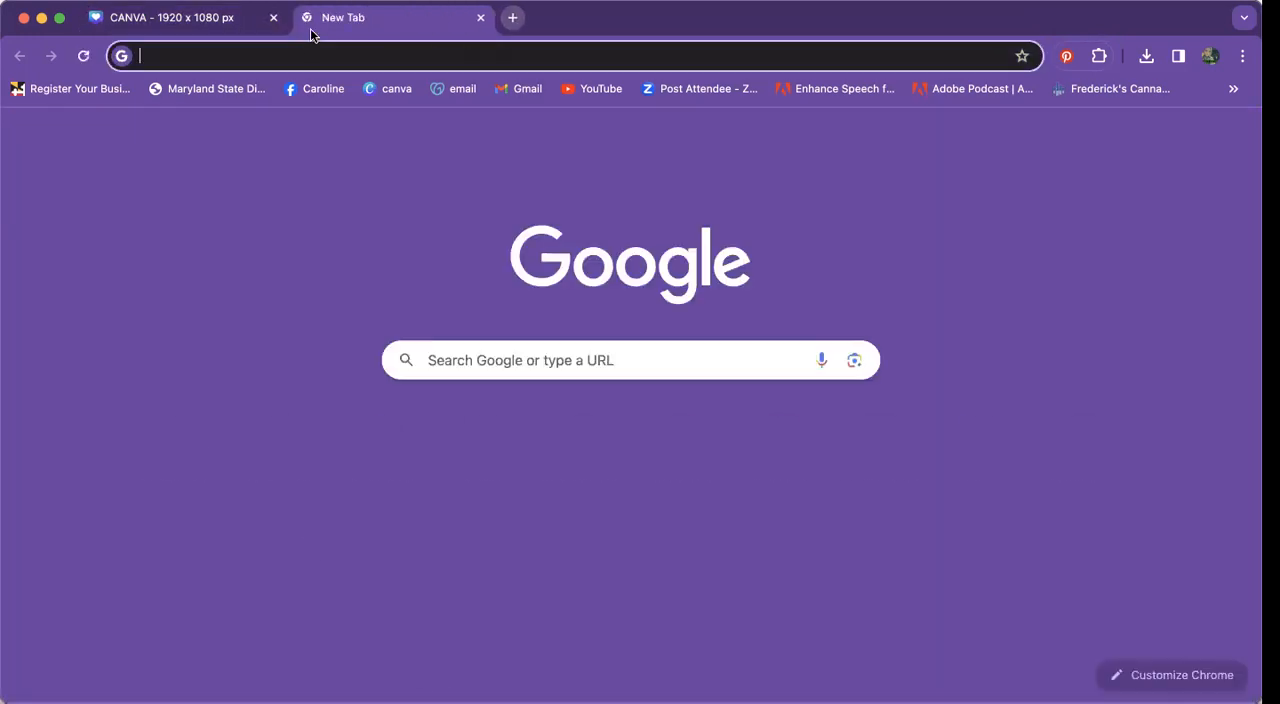
click(312, 58)
text(canva)
key(Return)
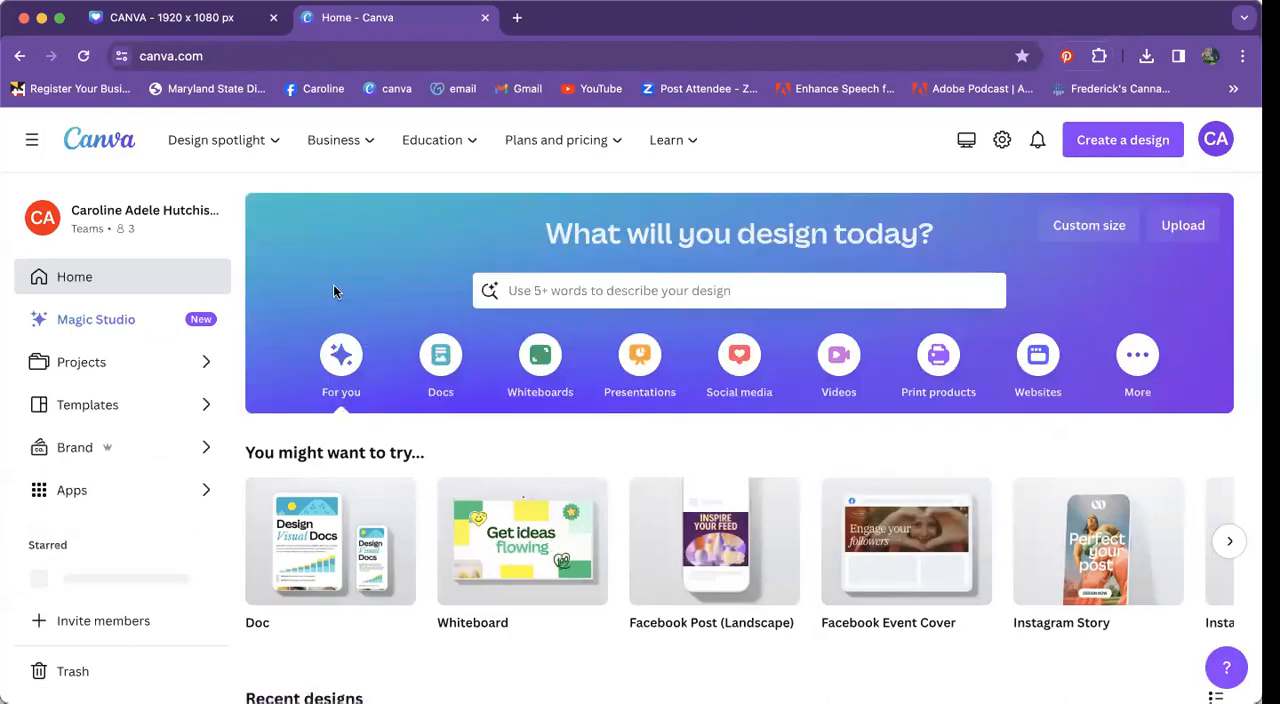
click(1101, 146)
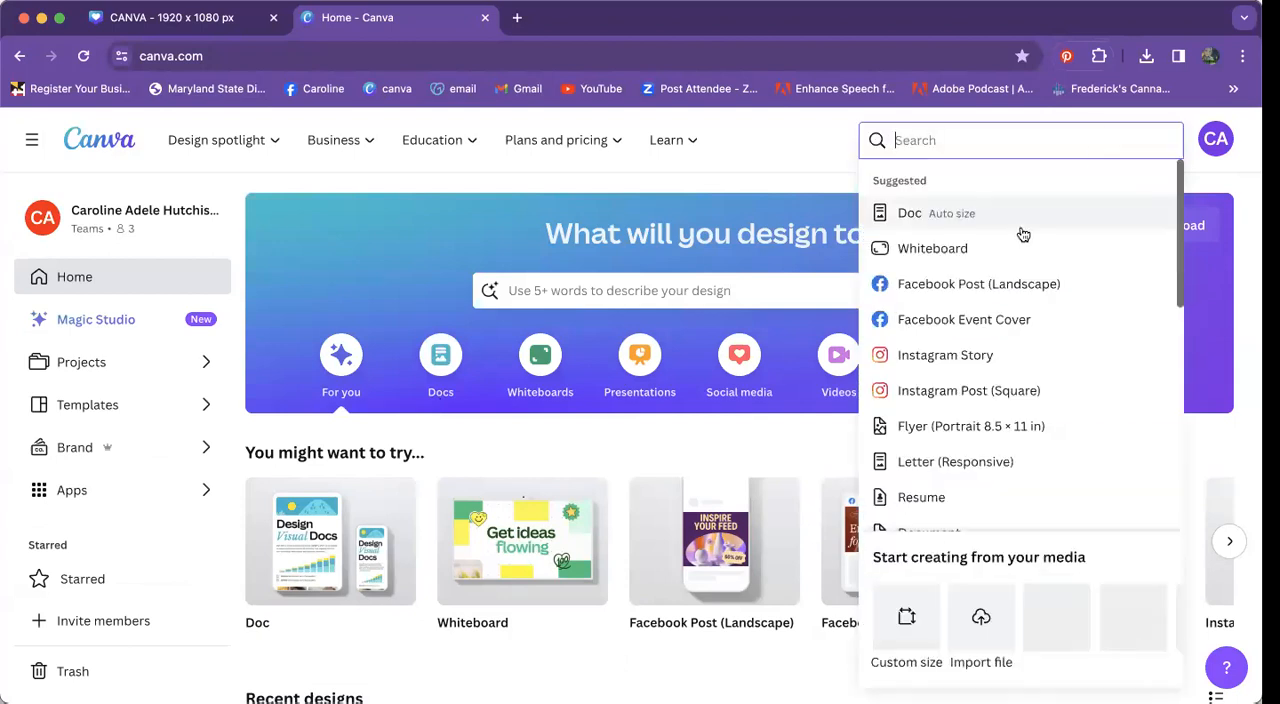
click(957, 392)
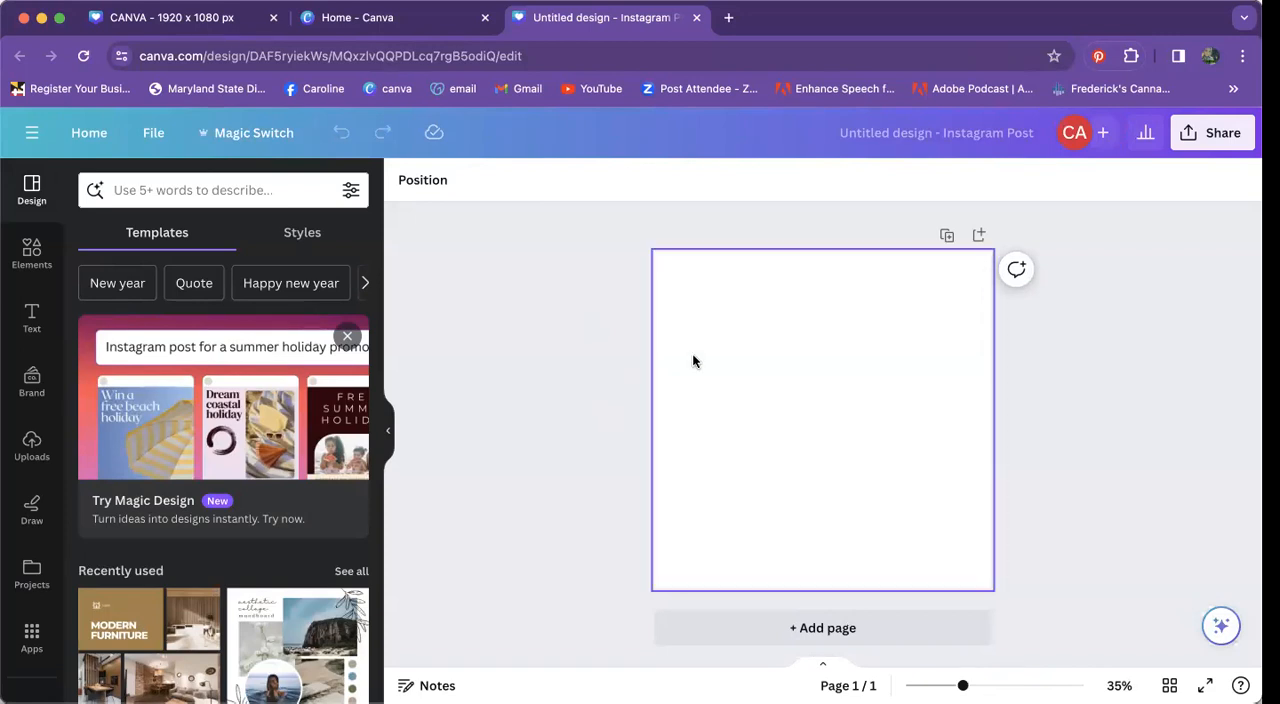
Step: Return to the Canva home page and look through the suggested design types and their sizes
click(357, 17)
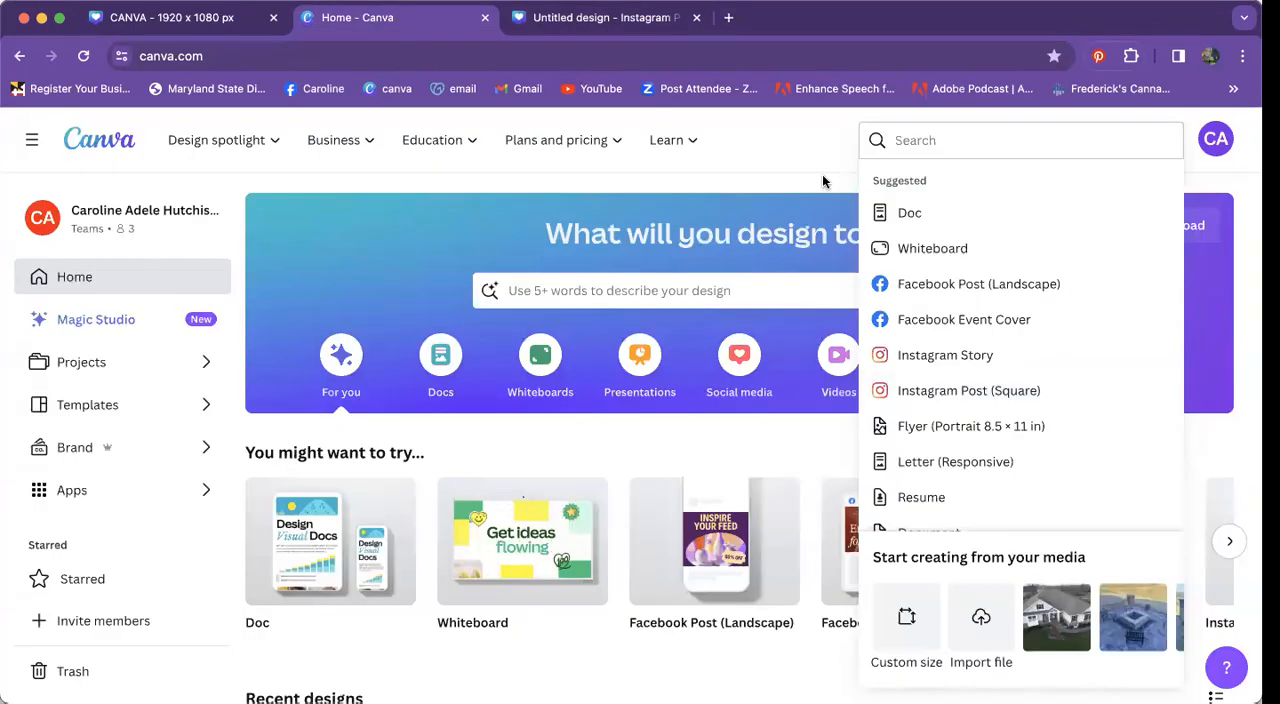
scroll(987, 440, down, 5)
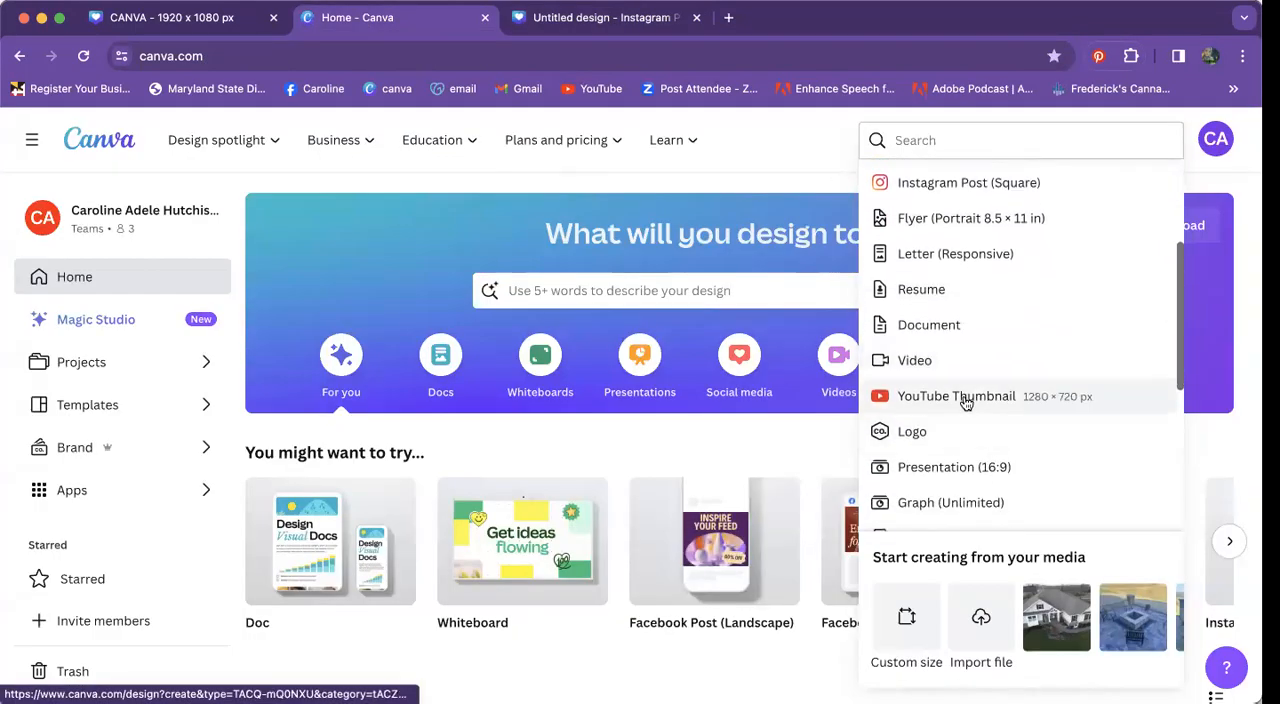
scroll(966, 402, down, 6)
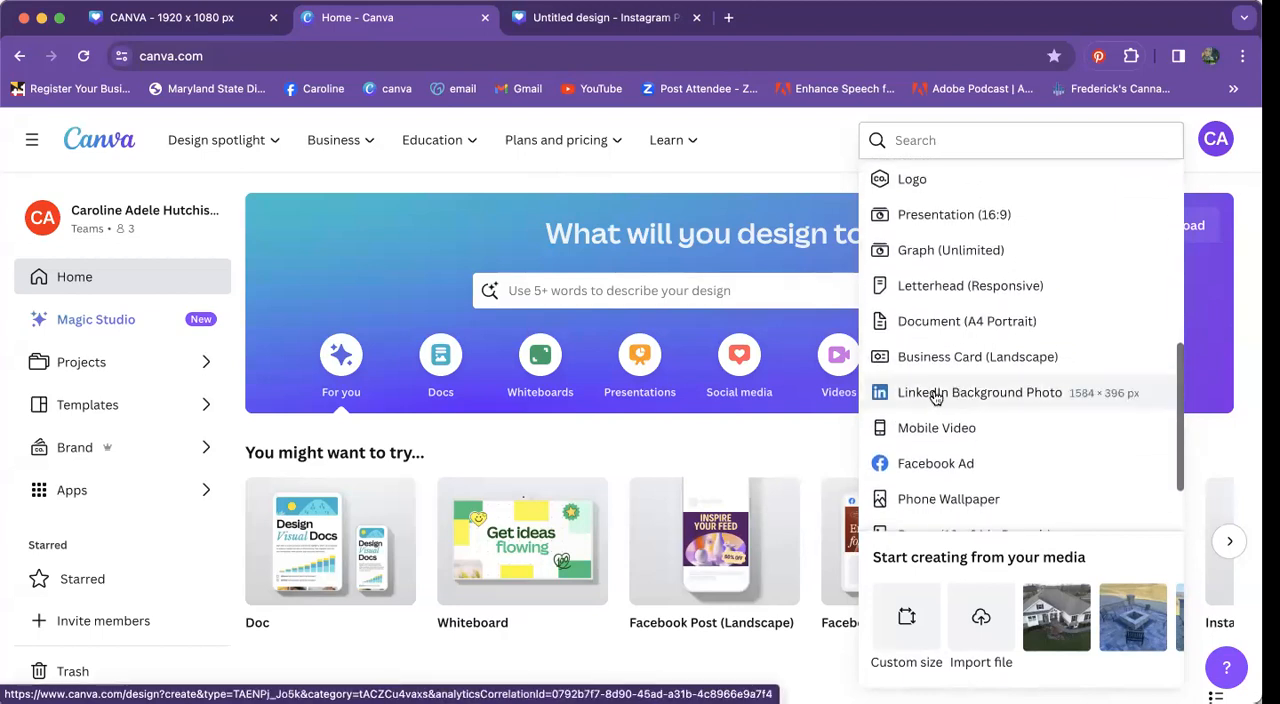
scroll(980, 406, down, 3)
scroll(980, 406, up, 10)
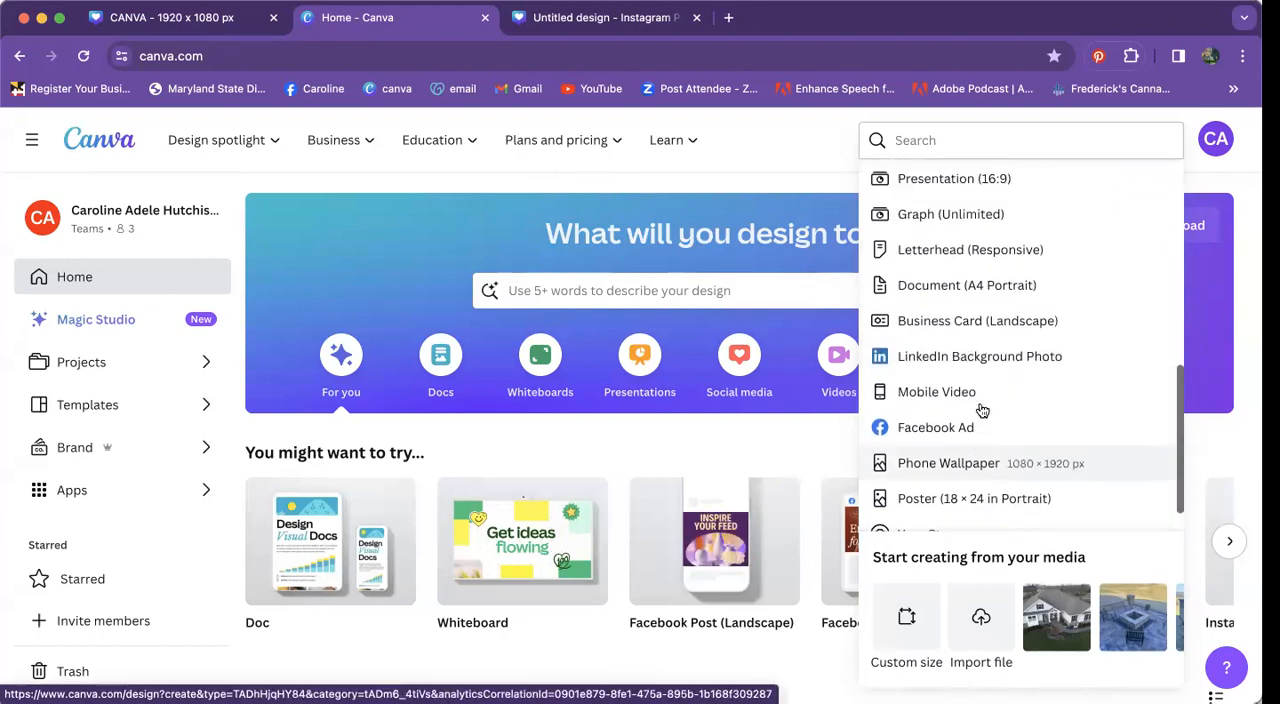
scroll(982, 410, up, 3)
click(976, 141)
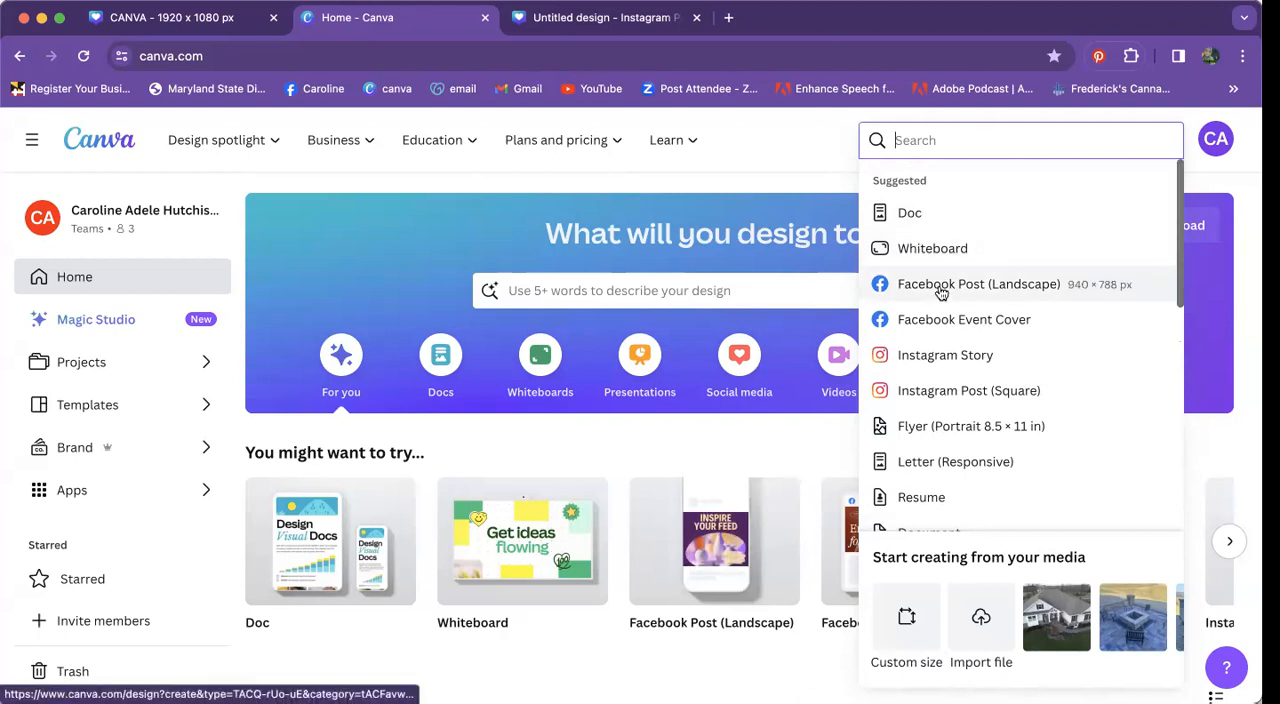
Step: Check the blank Instagram design, then view page 9 about templates and style in the presentation
click(603, 17)
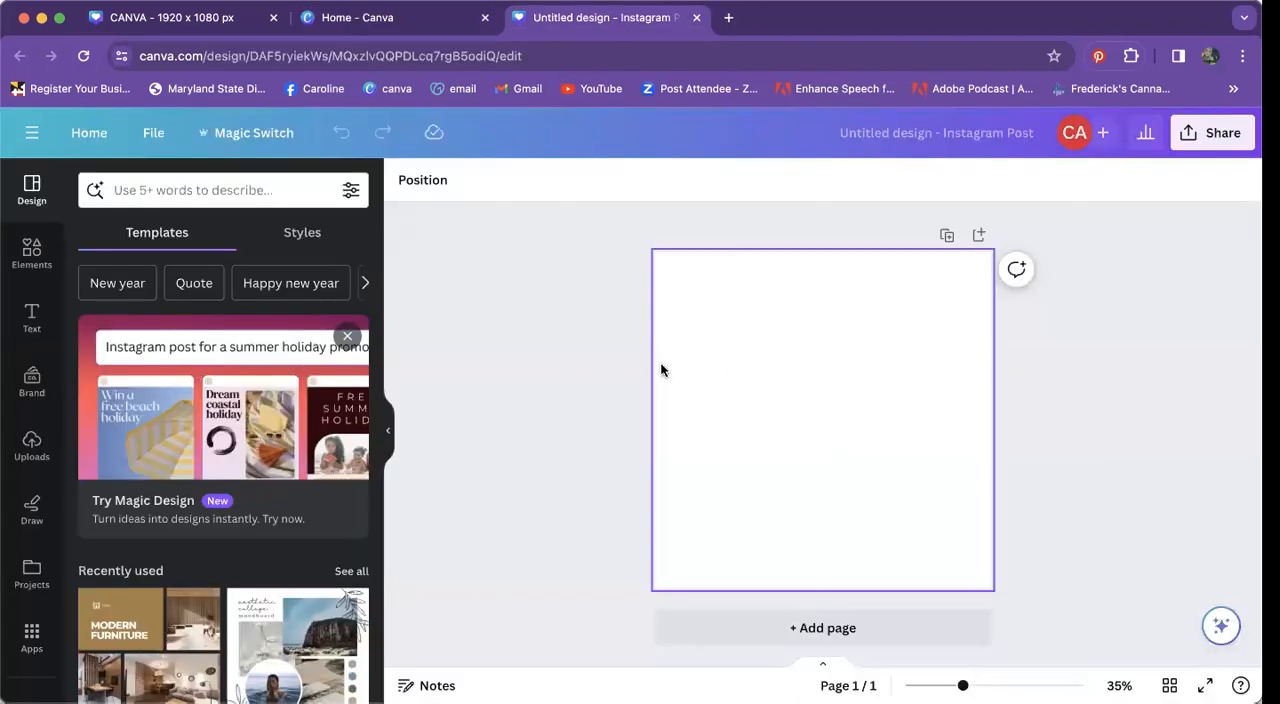
click(230, 18)
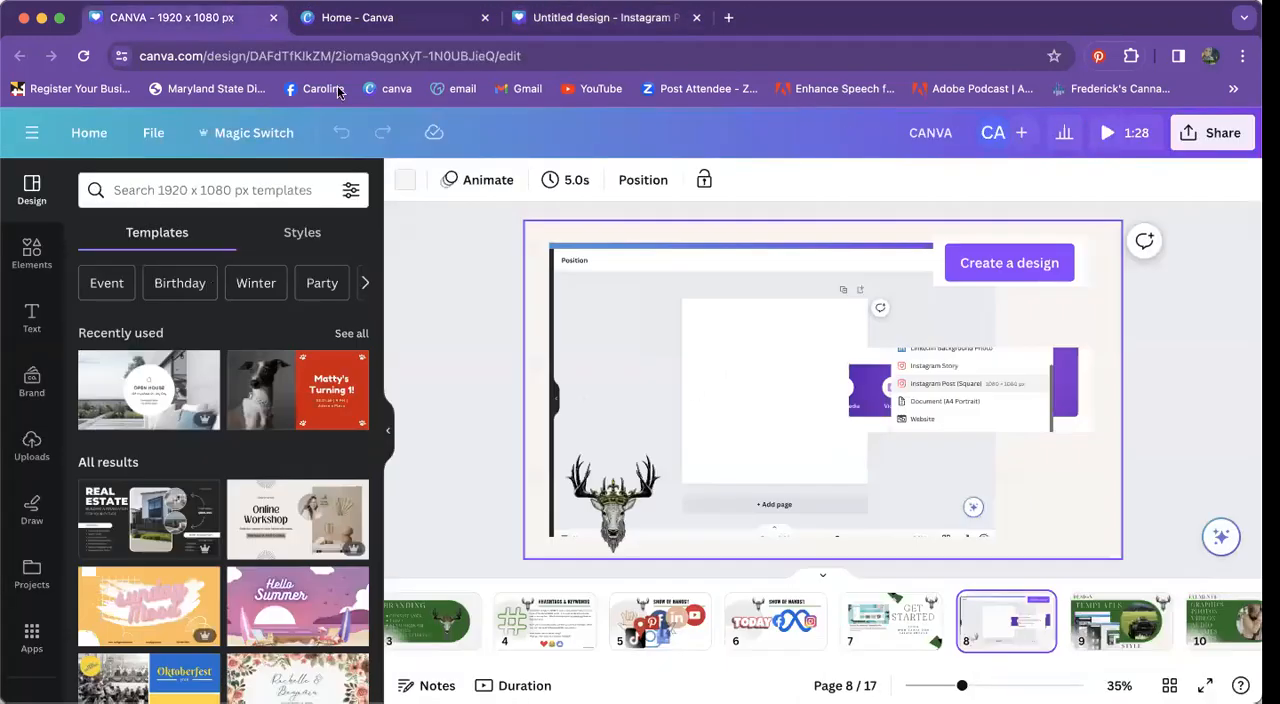
click(1149, 646)
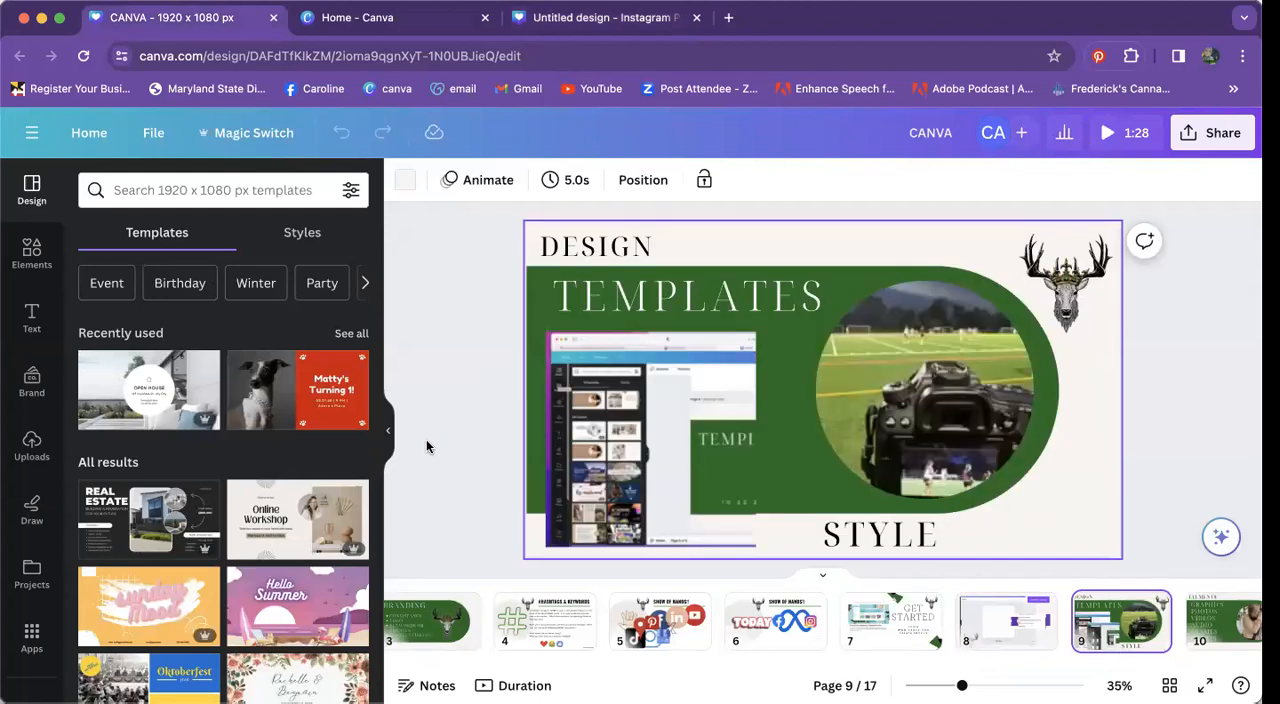
Step: Return to the blank Instagram design and apply the Beige Aesthetic Meet Me Instagram Post template
click(405, 30)
click(607, 19)
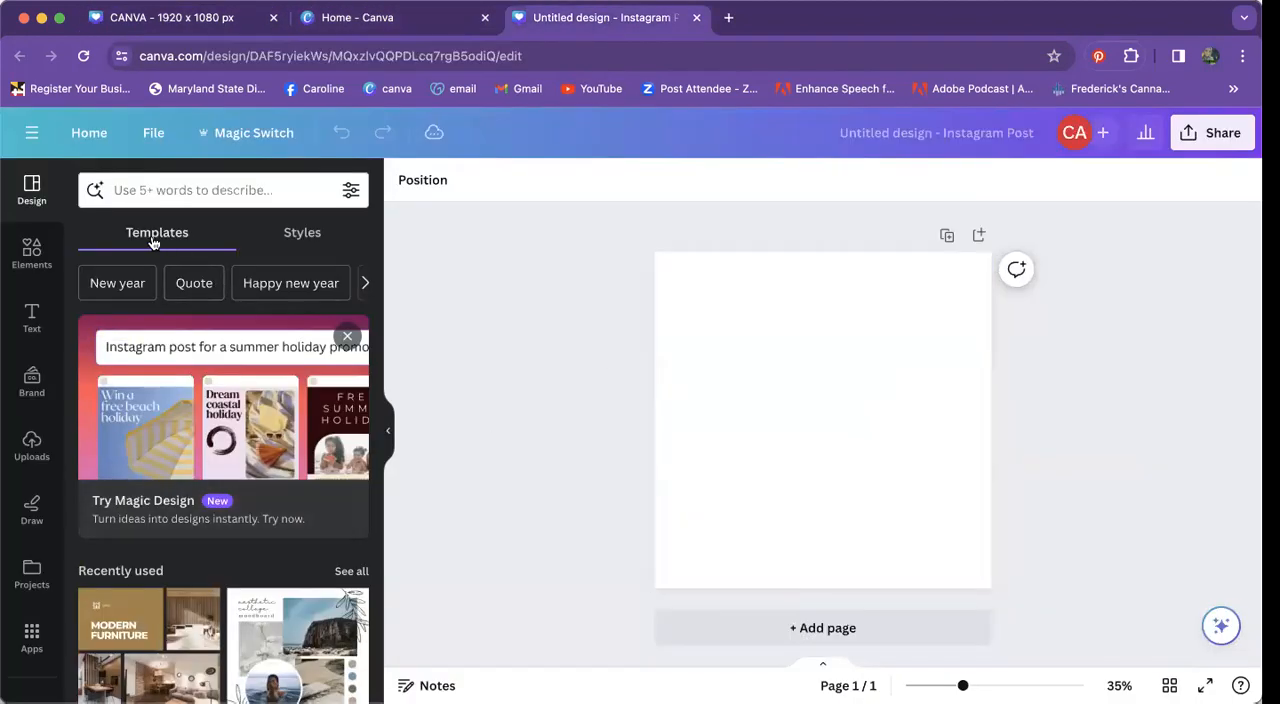
scroll(25, 300, down, 4)
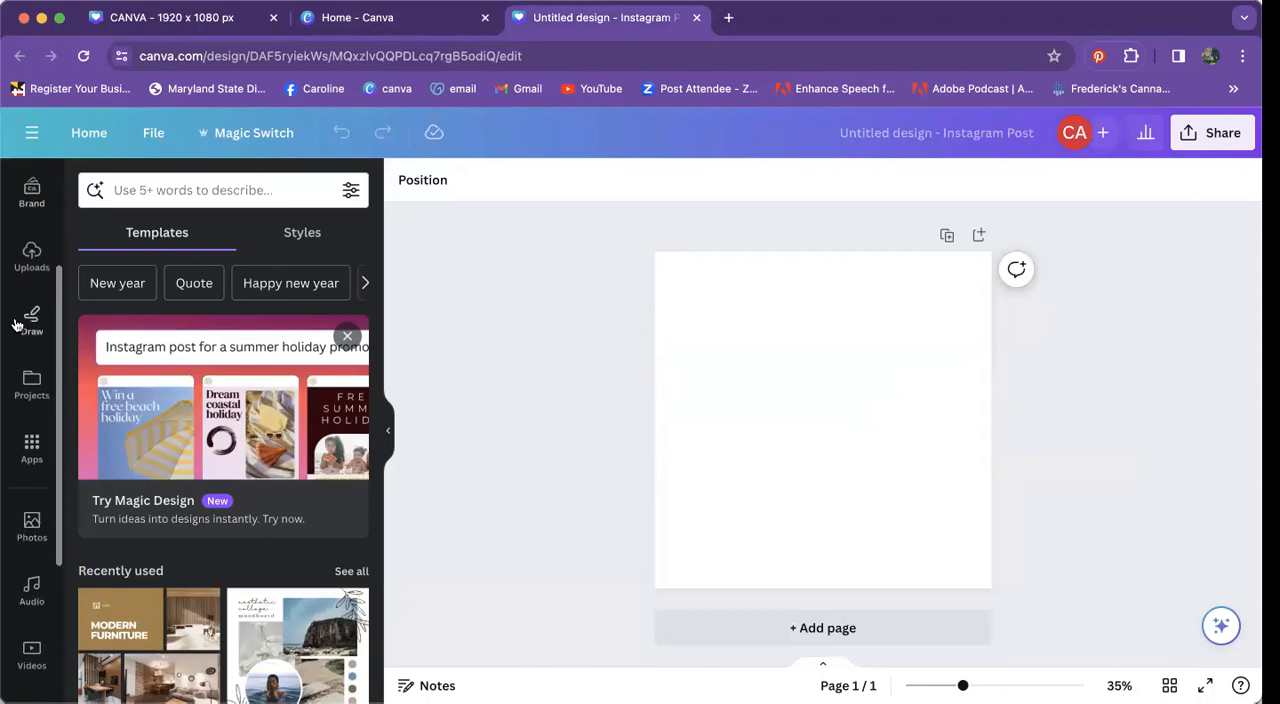
scroll(16, 324, up, 4)
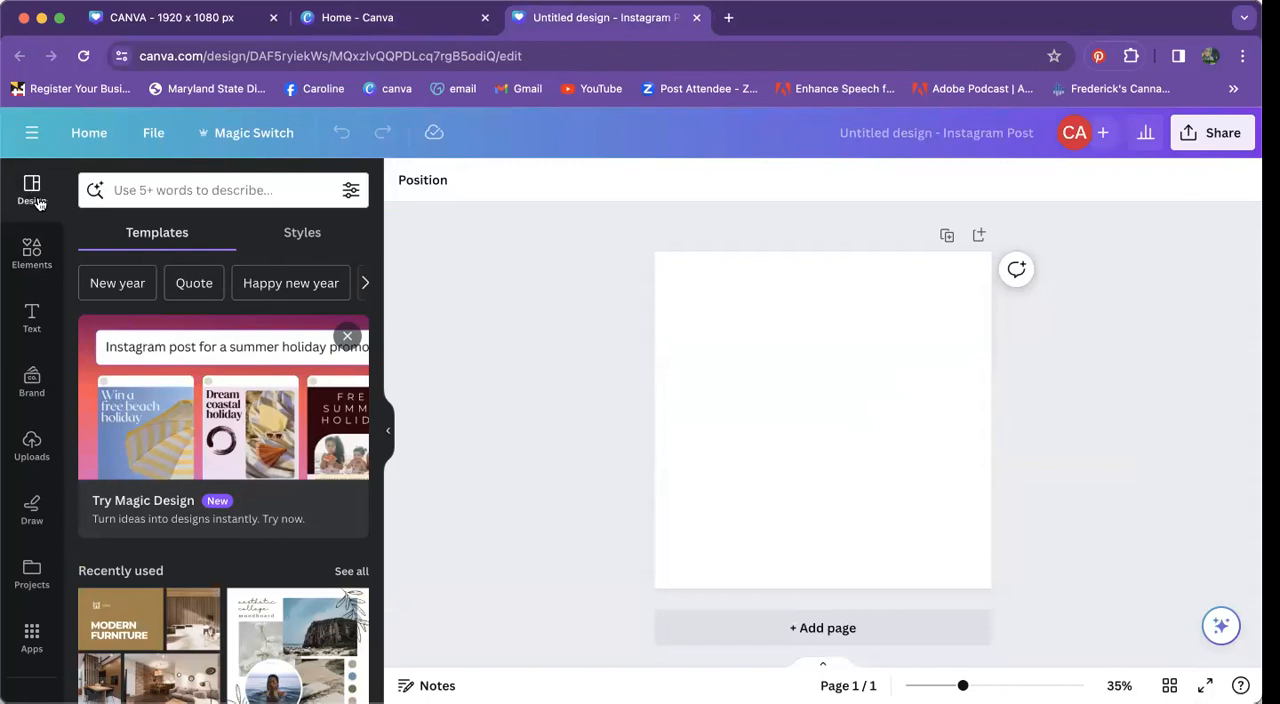
scroll(200, 500, down, 2)
scroll(200, 500, down, 2)
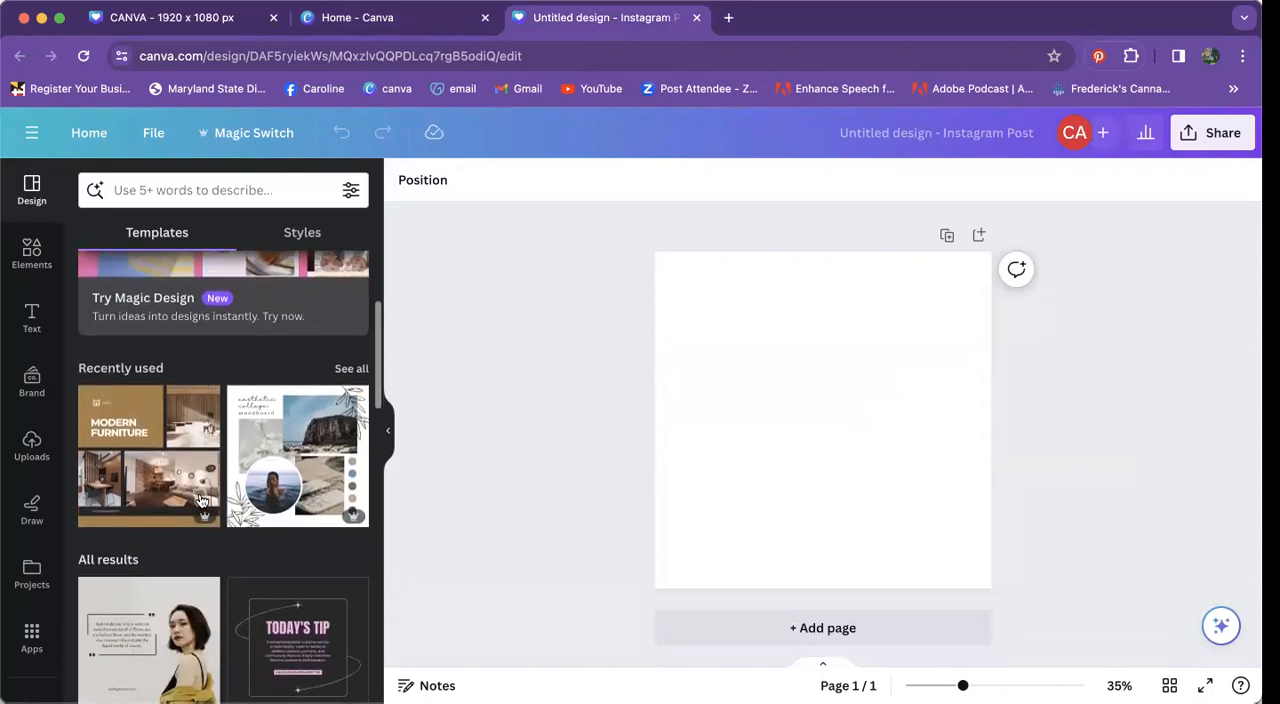
scroll(200, 500, down, 2)
scroll(200, 500, down, 8)
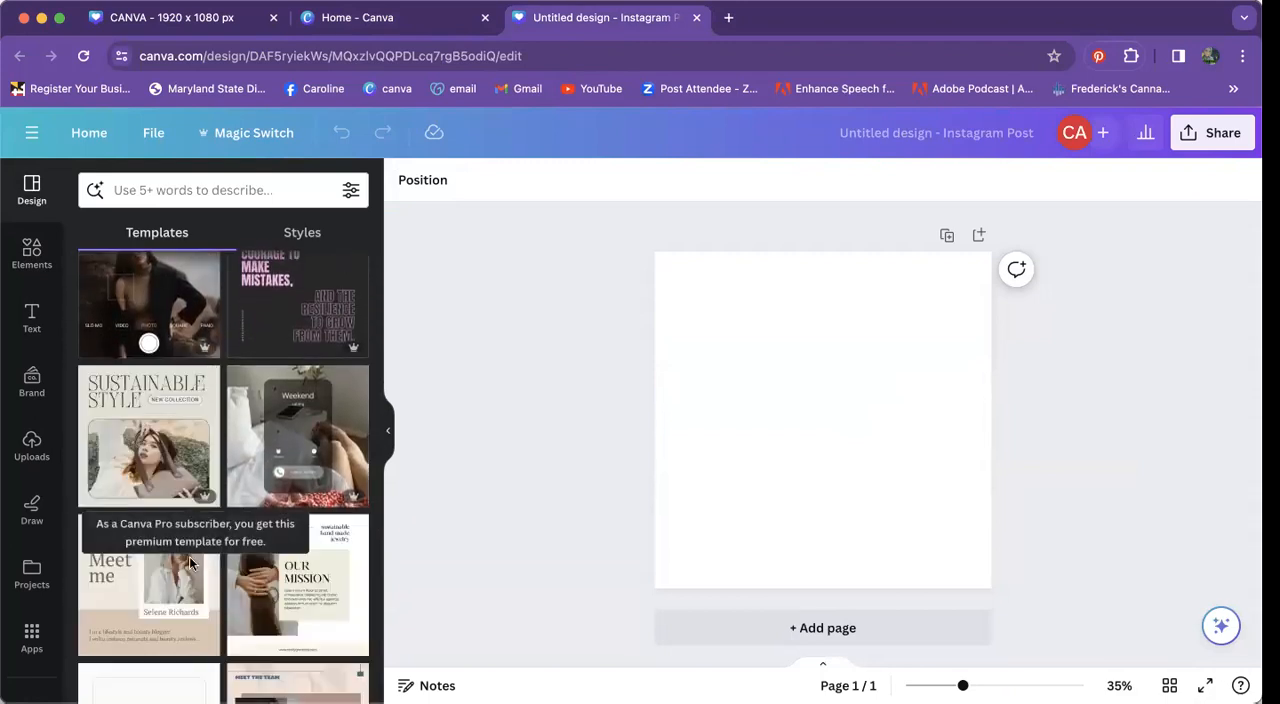
click(150, 599)
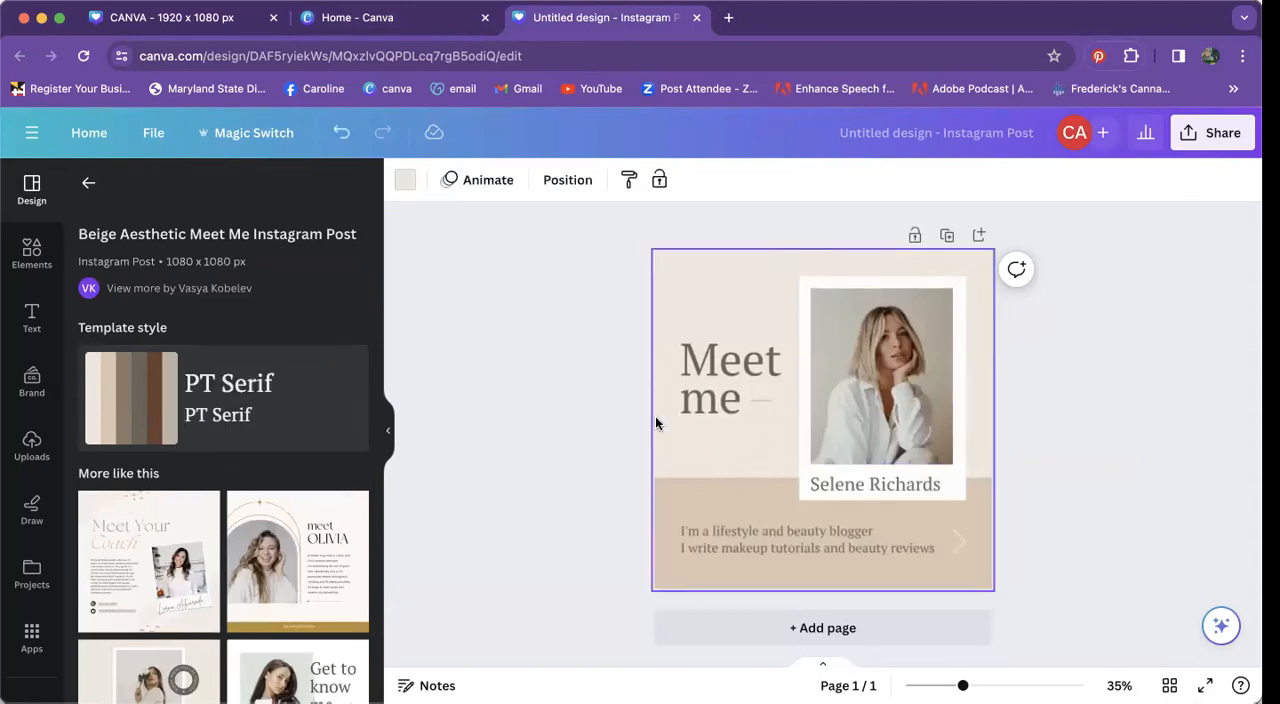
Step: Replace the "Meet me" heading text with "Marketing On a Budget"
double_click(720, 370)
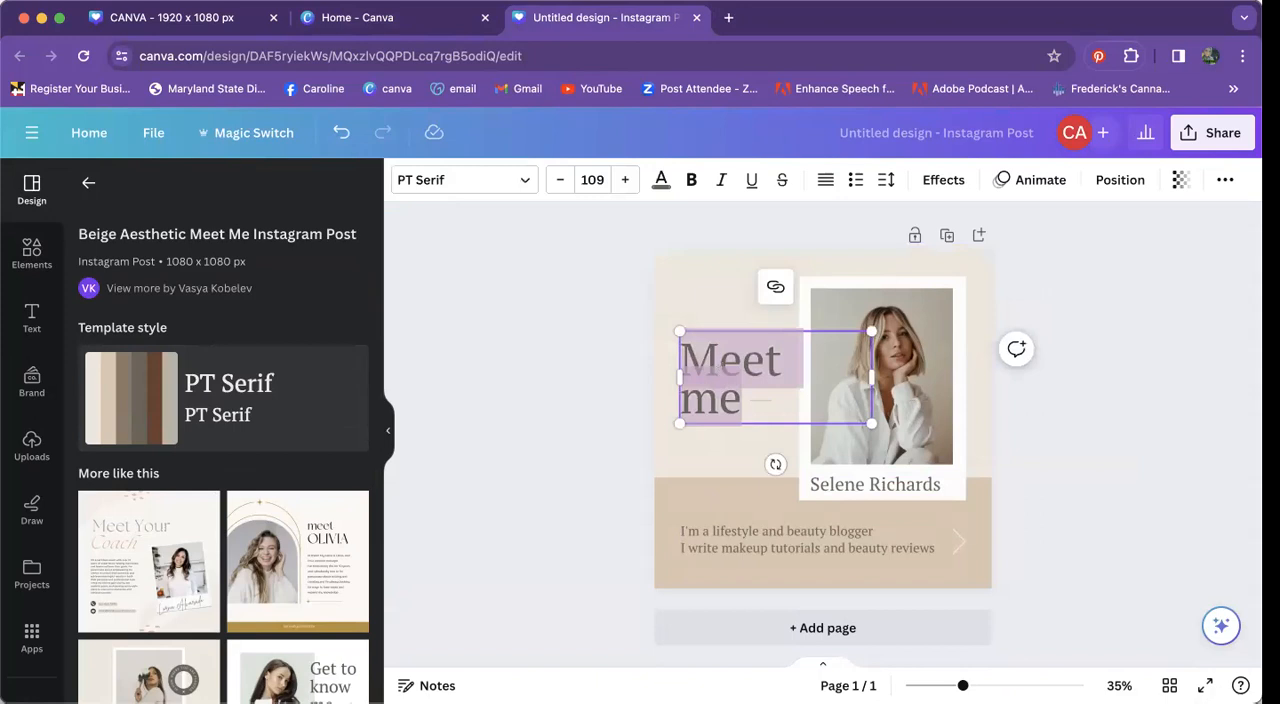
text(Marketing)
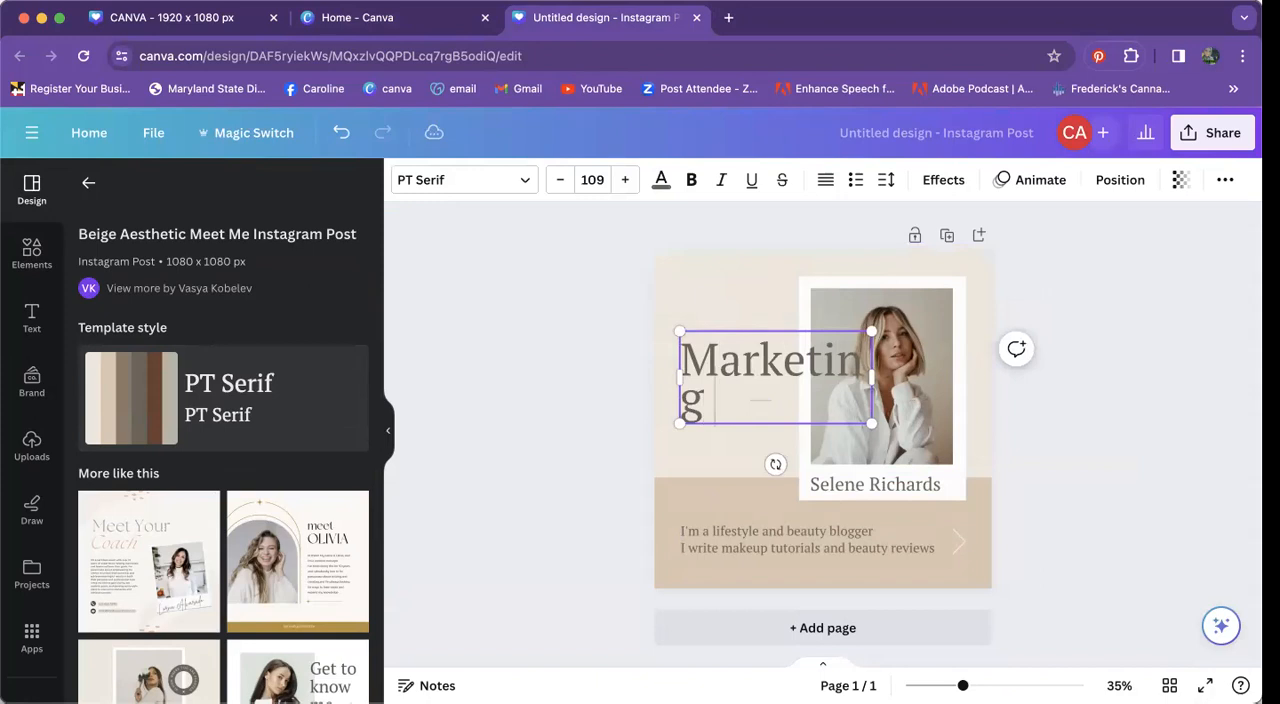
text( On a abudget)
key(BackSpace)
key(BackSpace)
key(BackSpace)
key(BackSpace)
key(BackSpace)
key(BackSpace)
key(BackSpace)
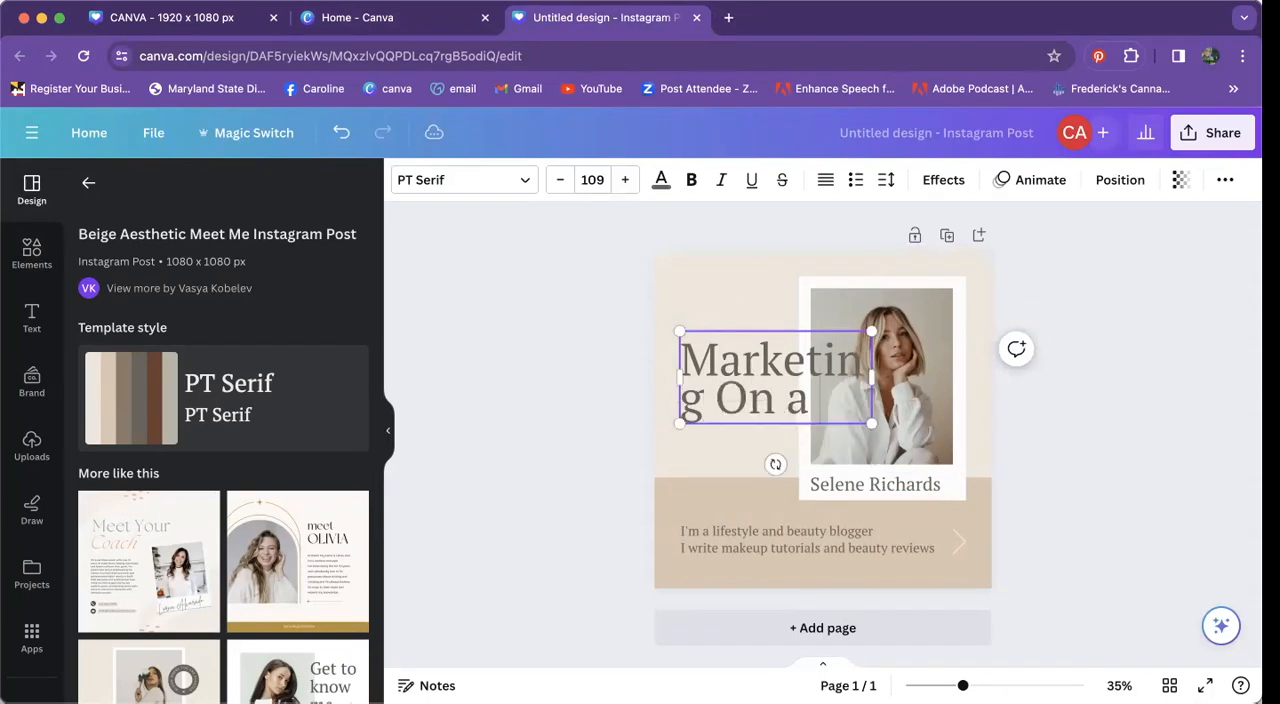
text(Budget)
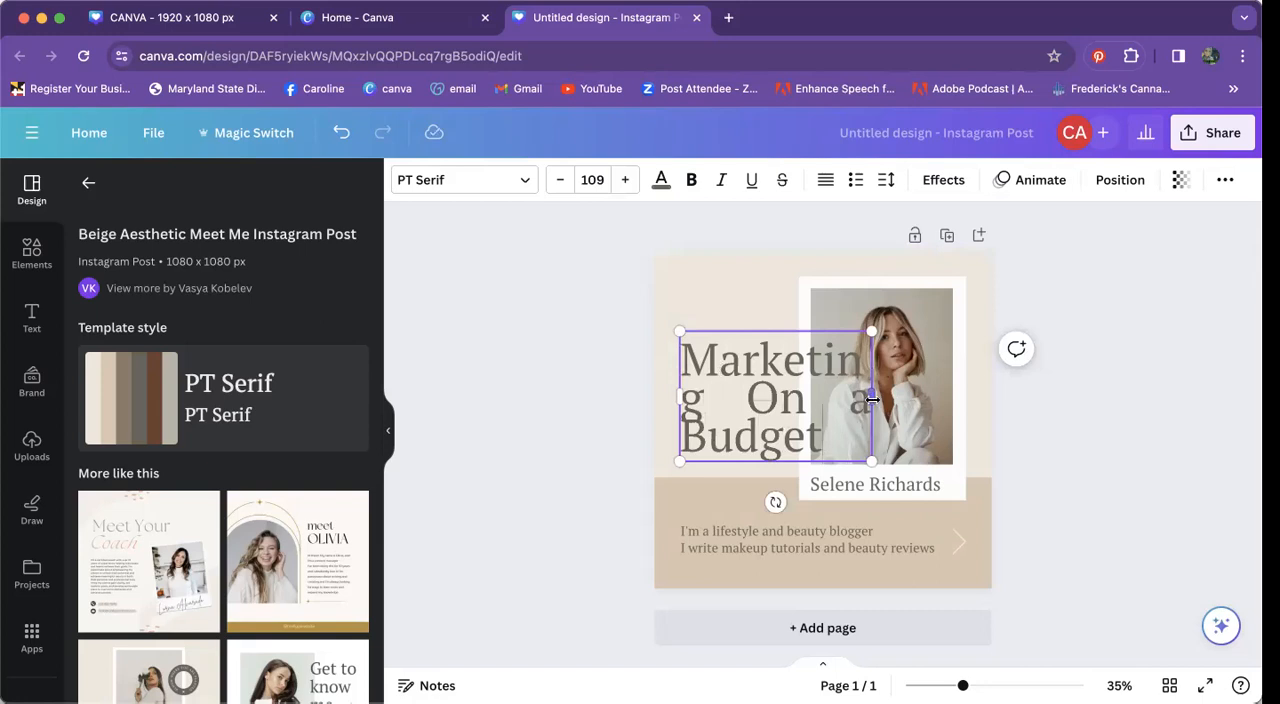
Step: Widen the heading's text box slightly and reduce its font size to 89.2 so the text fits on two lines
drag(874, 399, 888, 399)
click(560, 180)
click(560, 180)
click(561, 182)
click(561, 182)
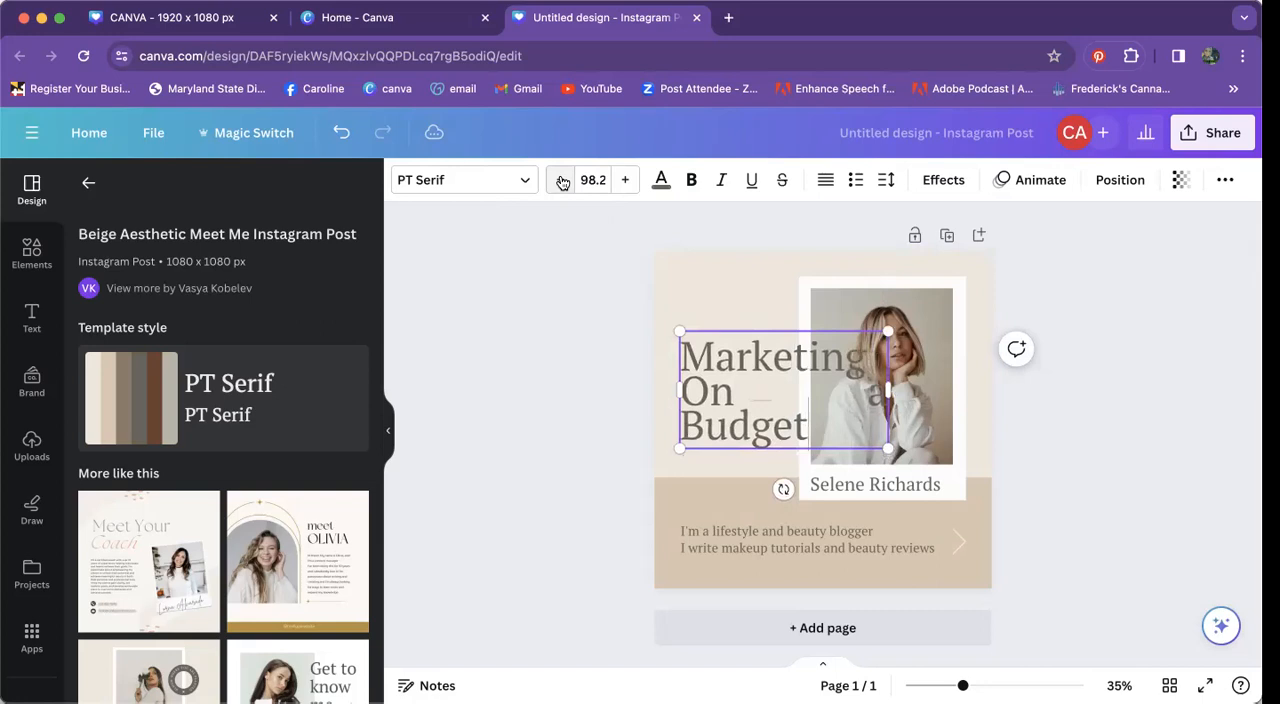
click(562, 181)
click(562, 181)
click(562, 181)
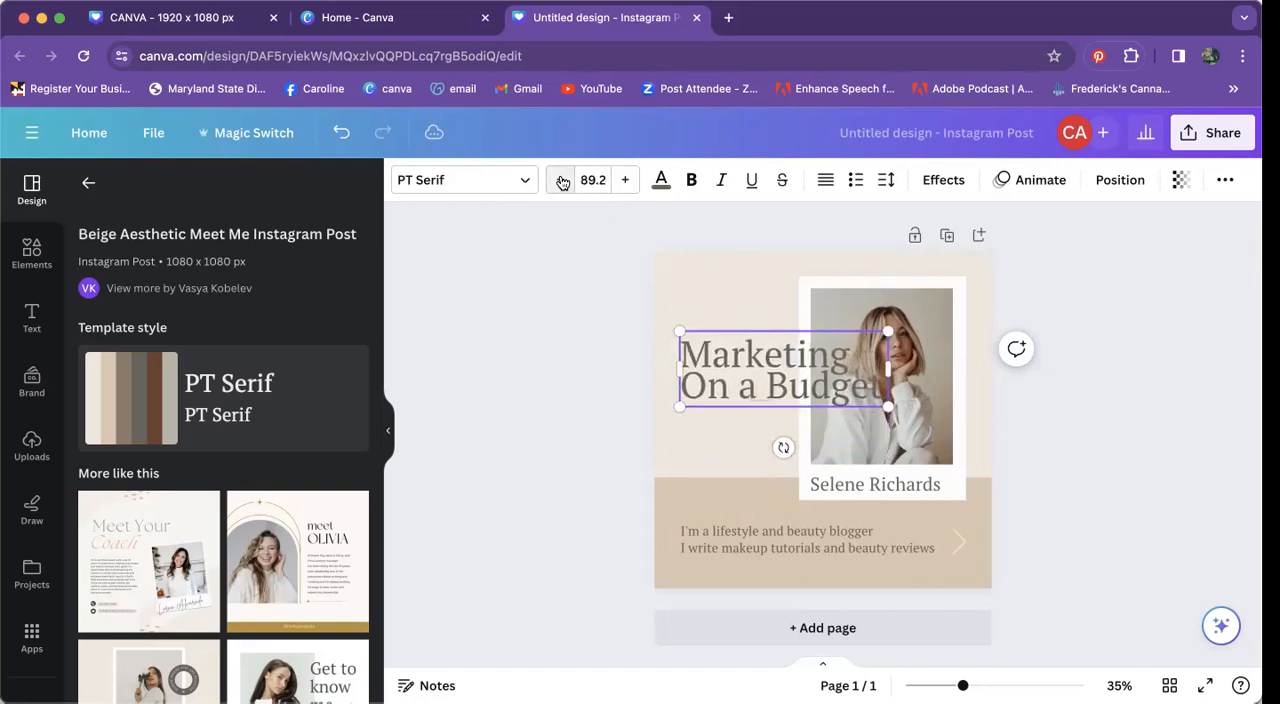
click(577, 348)
Step: Move the heading down to just above the darker band and scale it to a font size of about 96.1, overlapping the photo
drag(730, 378, 717, 427)
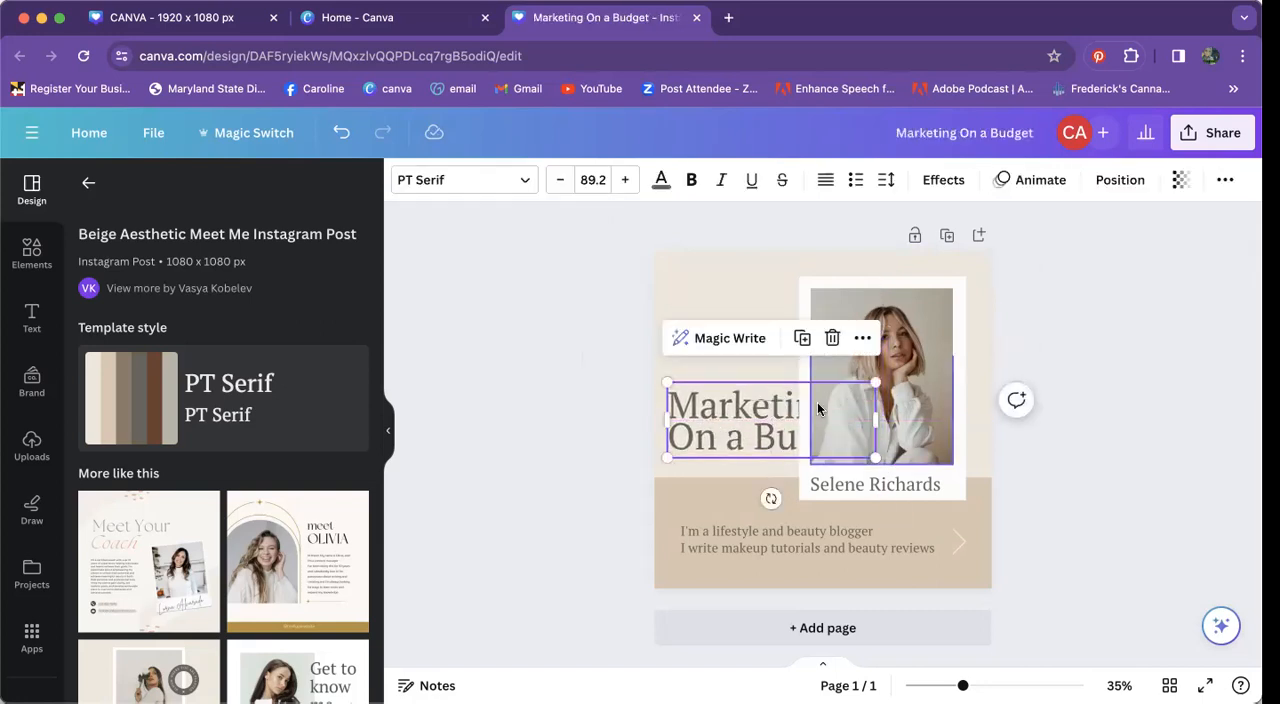
drag(876, 383, 788, 398)
click(605, 321)
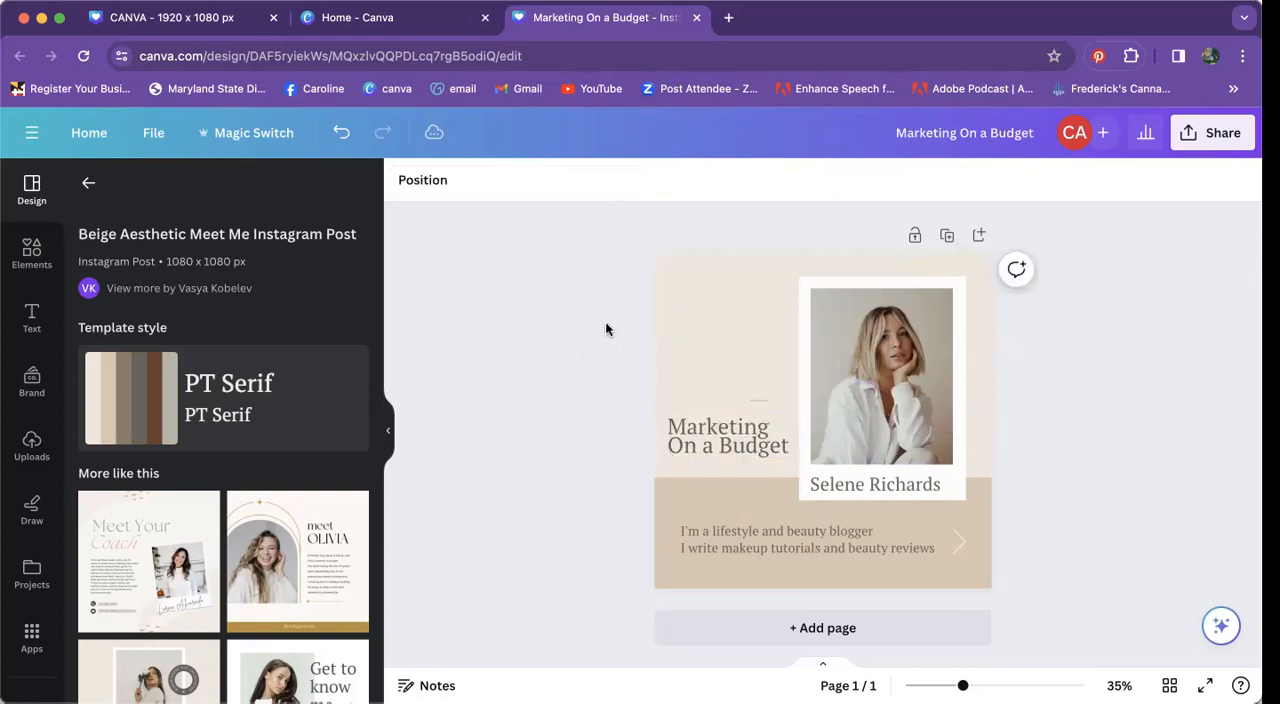
click(766, 428)
drag(790, 412, 885, 369)
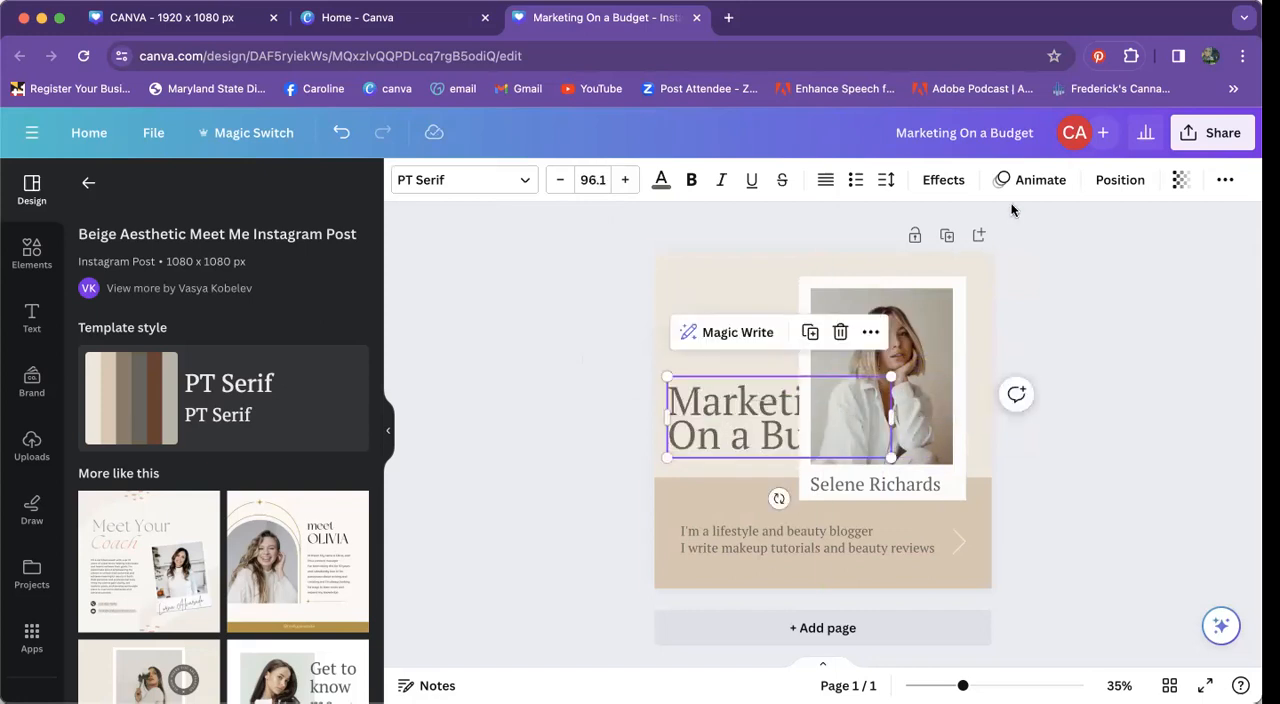
Step: Bring the "Marketing On a Budget" heading forward so it sits in front of the framed photo
click(1118, 183)
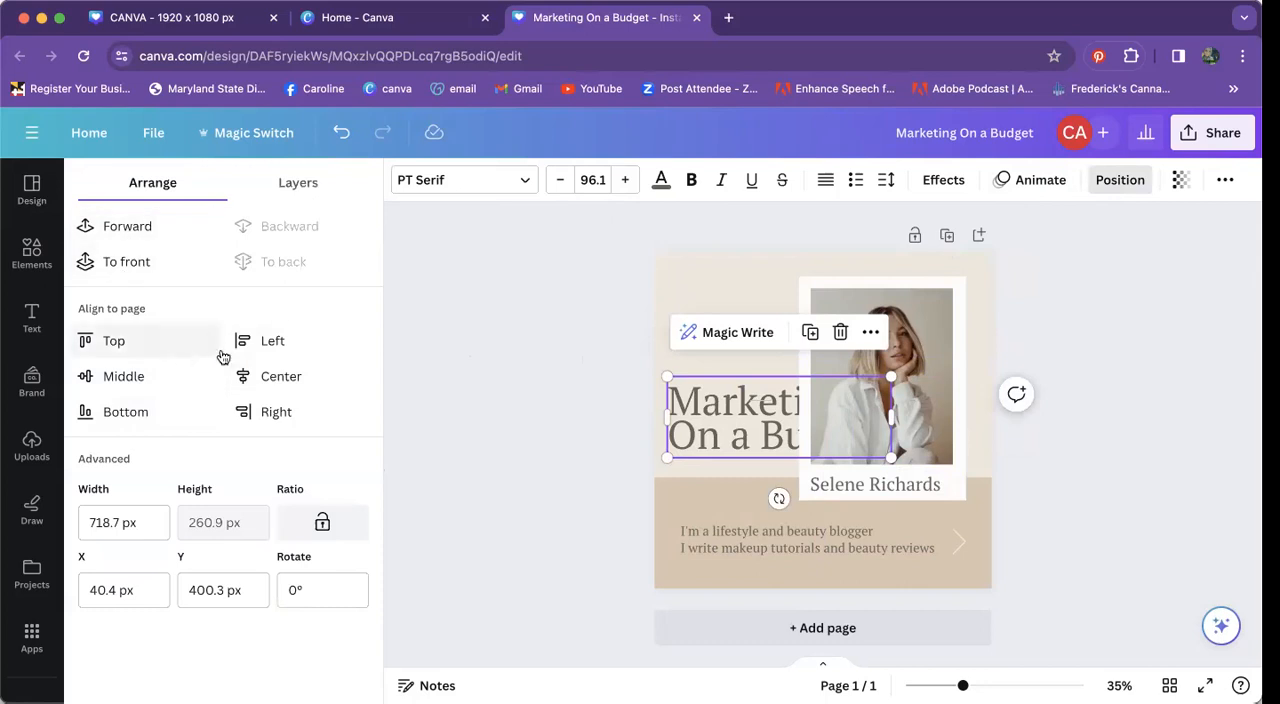
click(130, 229)
click(134, 232)
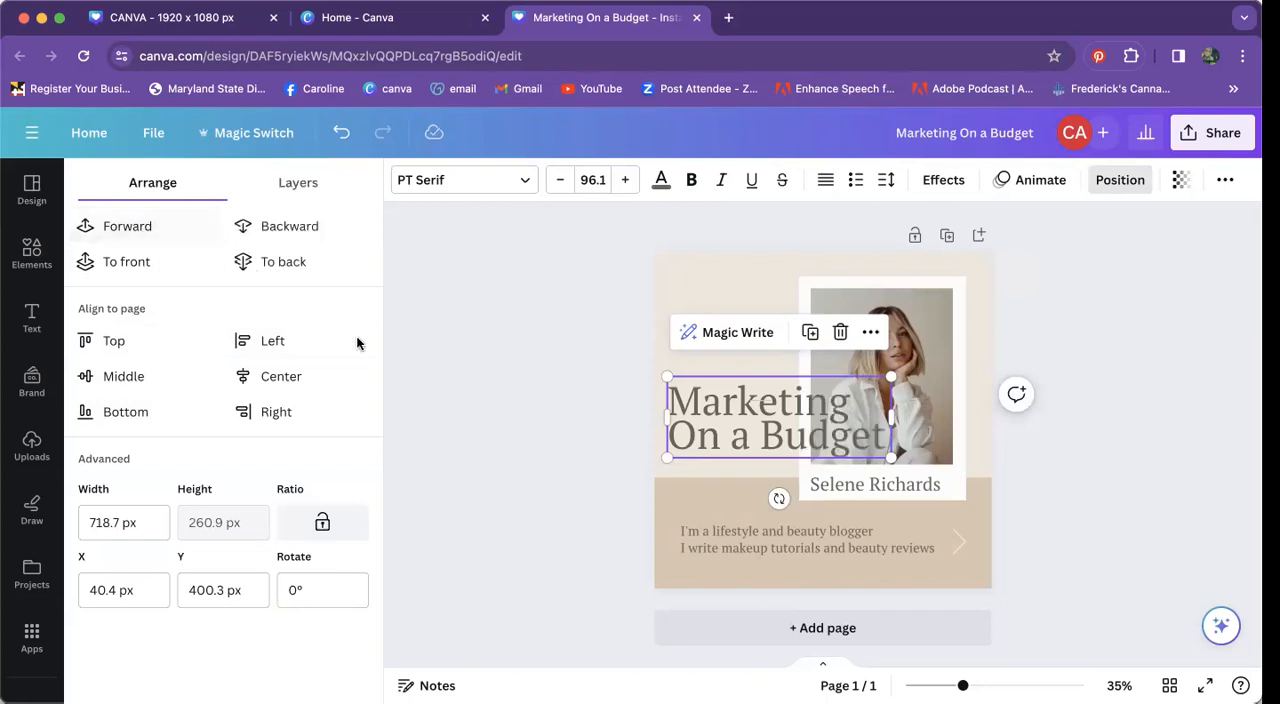
click(1057, 295)
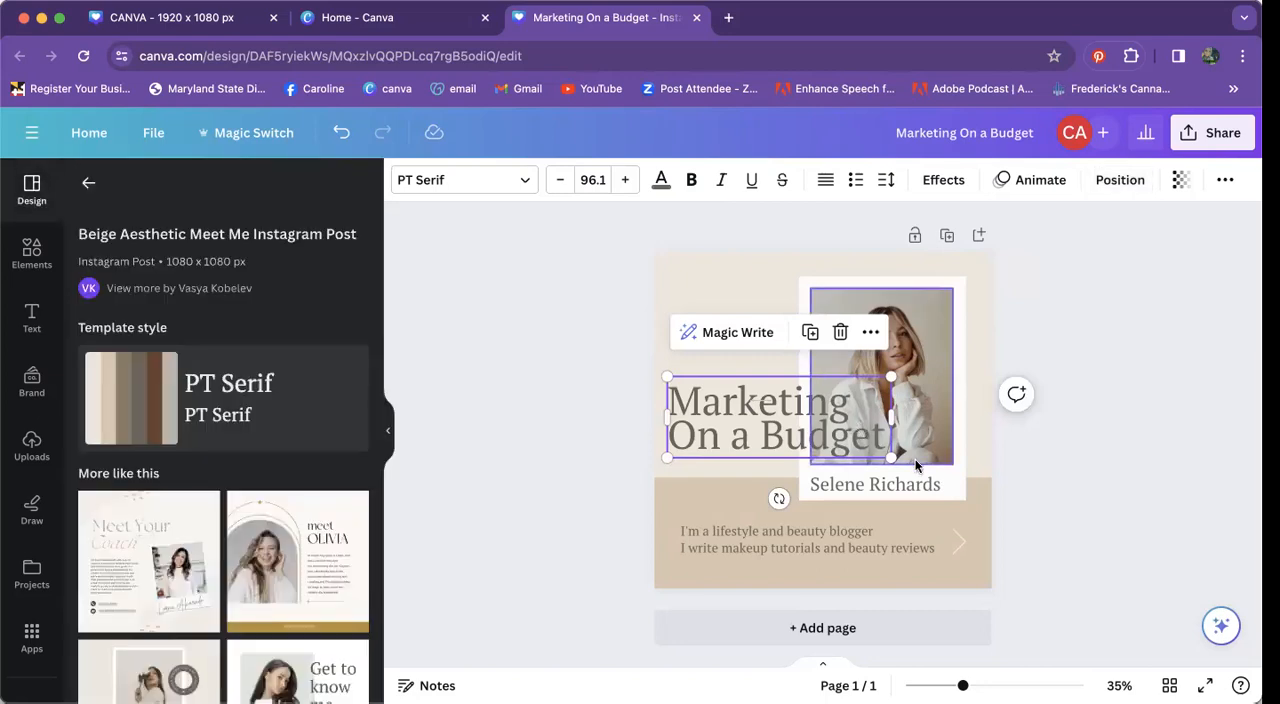
Step: Replace the two-line description with "Looking for support - not sure where to start?" and "Medina Media Prodcutions can help."
click(699, 547)
click(714, 540)
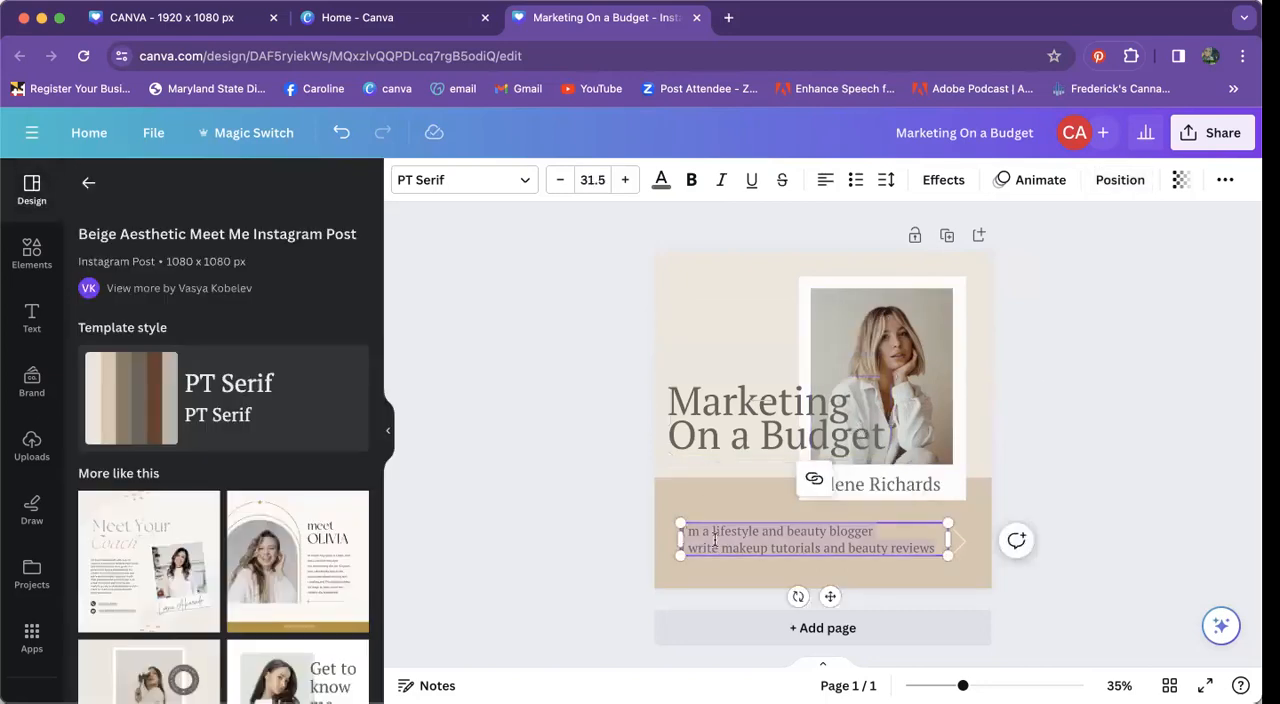
text(gna;lign)
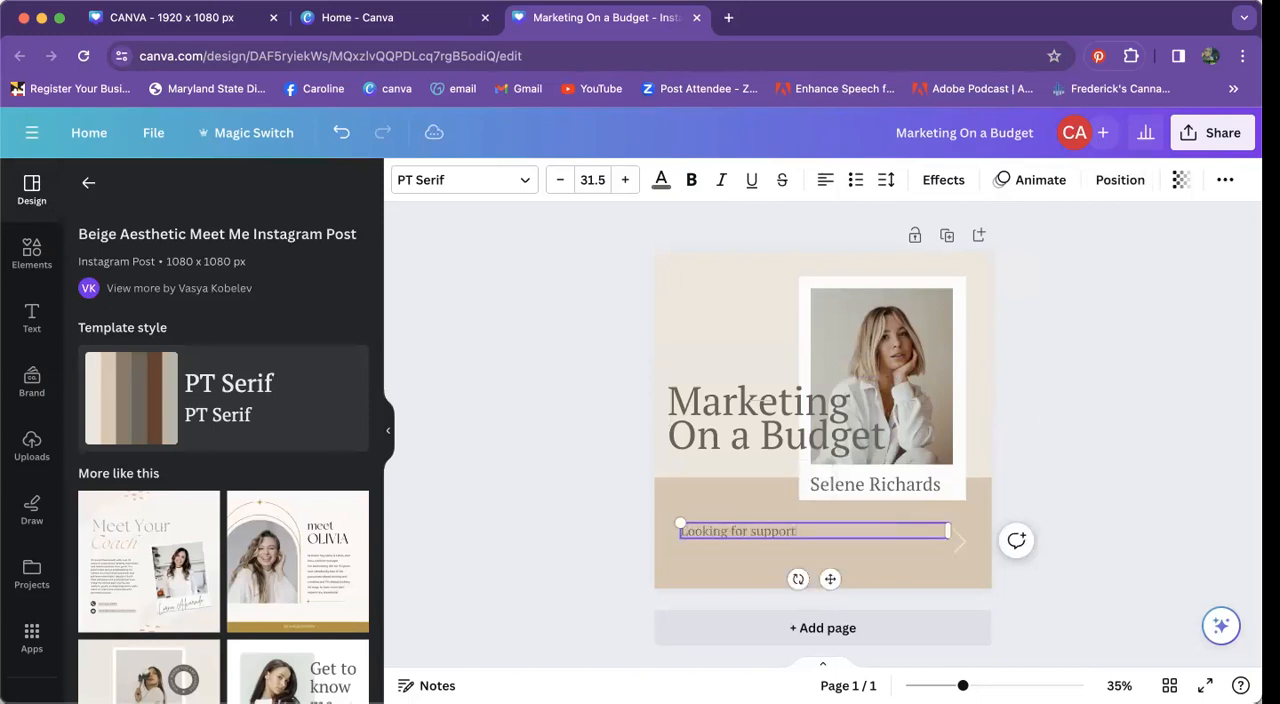
text(not sure where to start?)
key(Return)
text(Medina Media P)
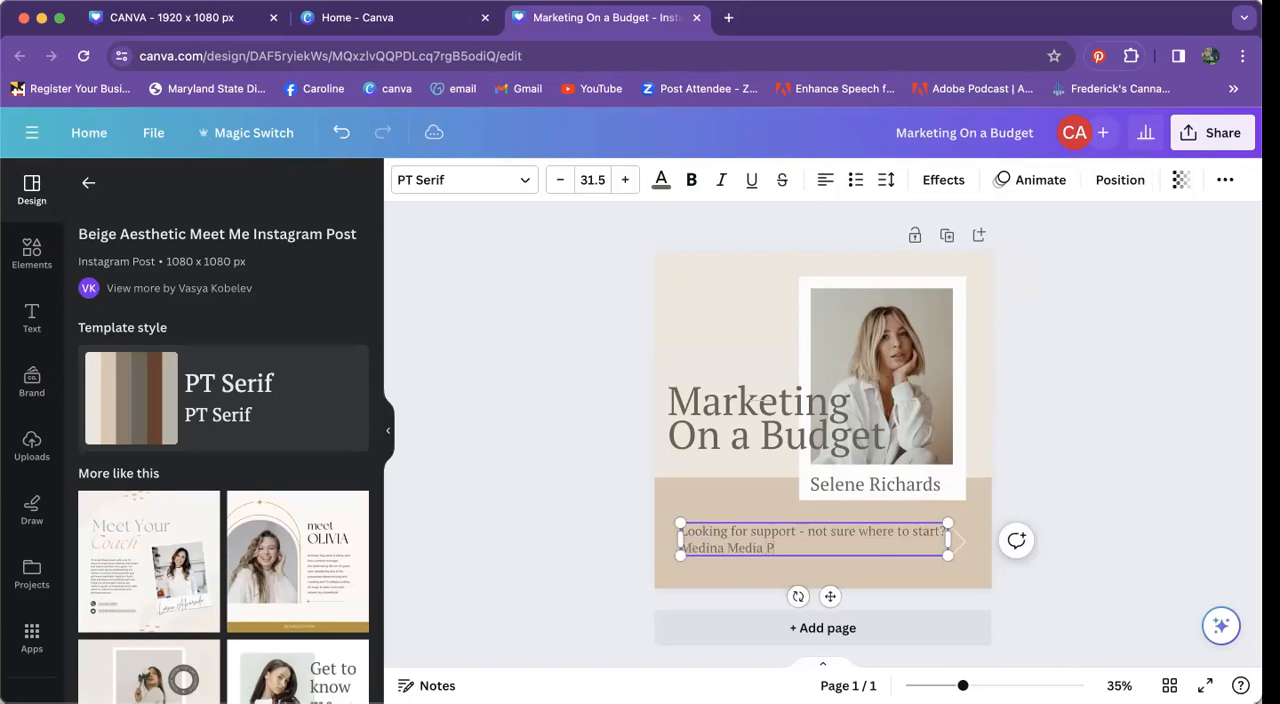
text(rodcutions can help)
click(1043, 402)
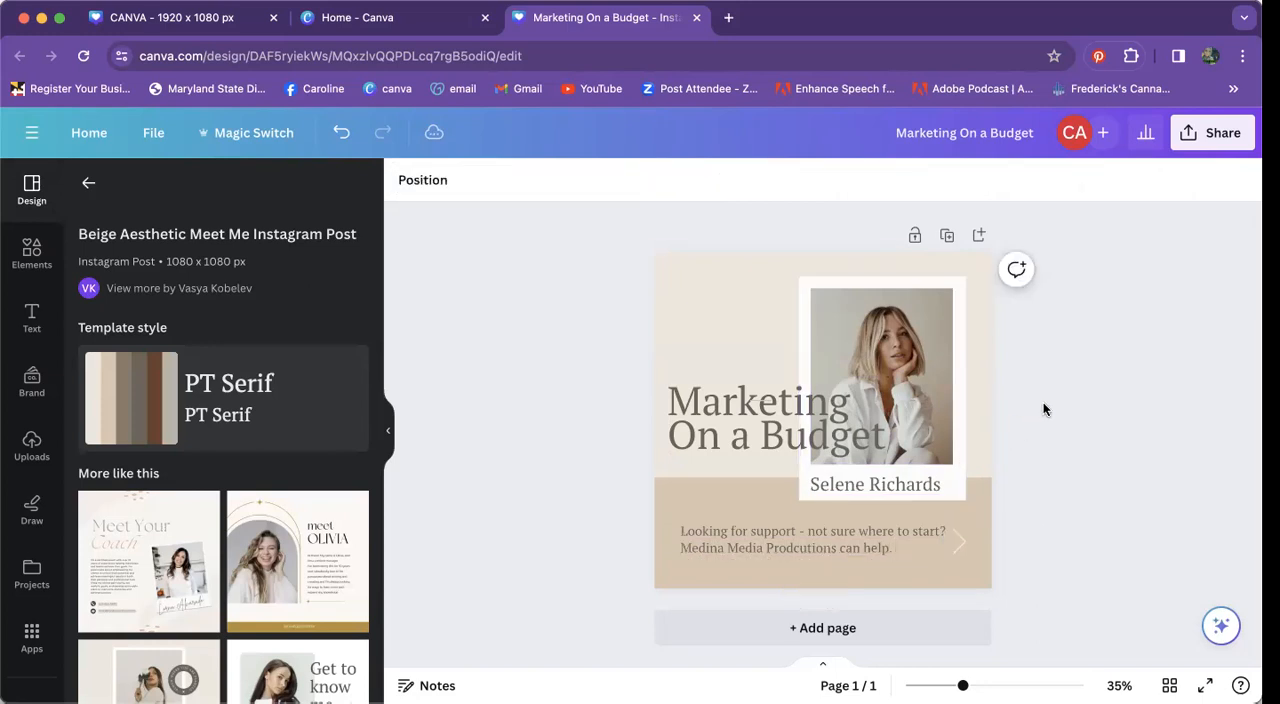
Step: Replace the name under the photo with the presenter's full name and reduce its font size to about 39.4 to fit one line
double_click(874, 485)
text(Caroline Hutchison)
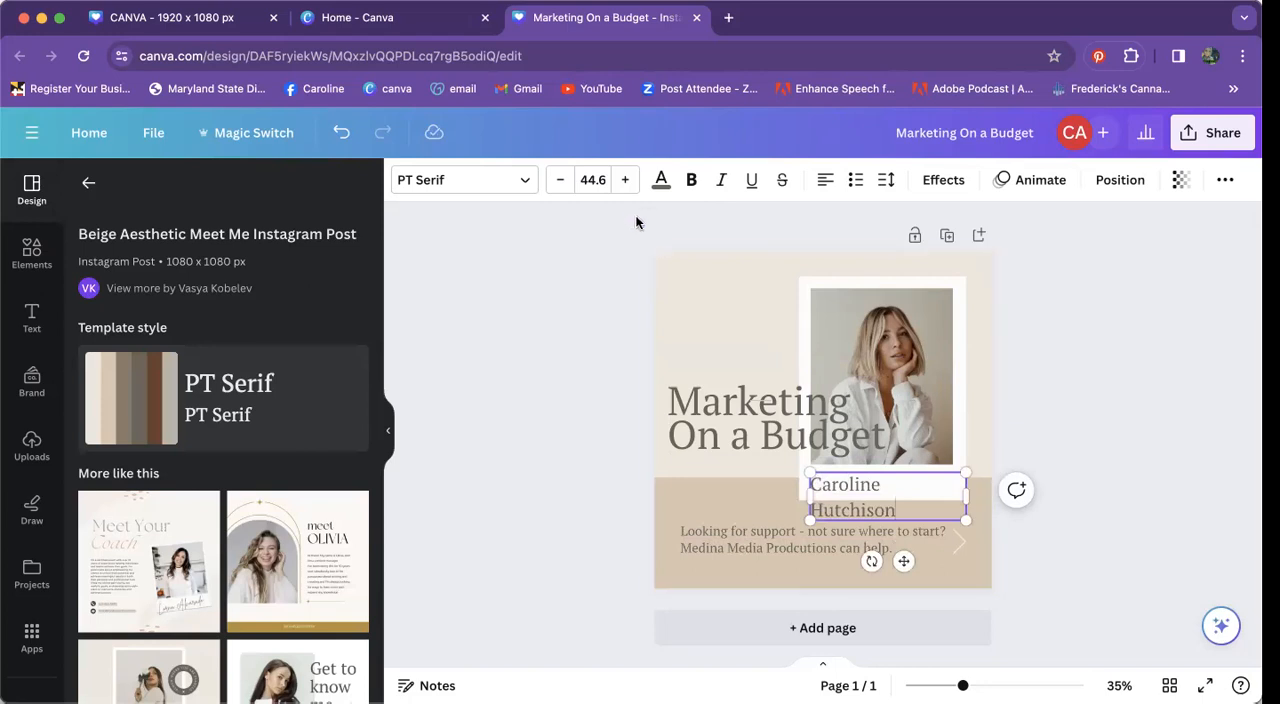
click(560, 180)
click(560, 180)
click(560, 180)
click(560, 180)
click(560, 180)
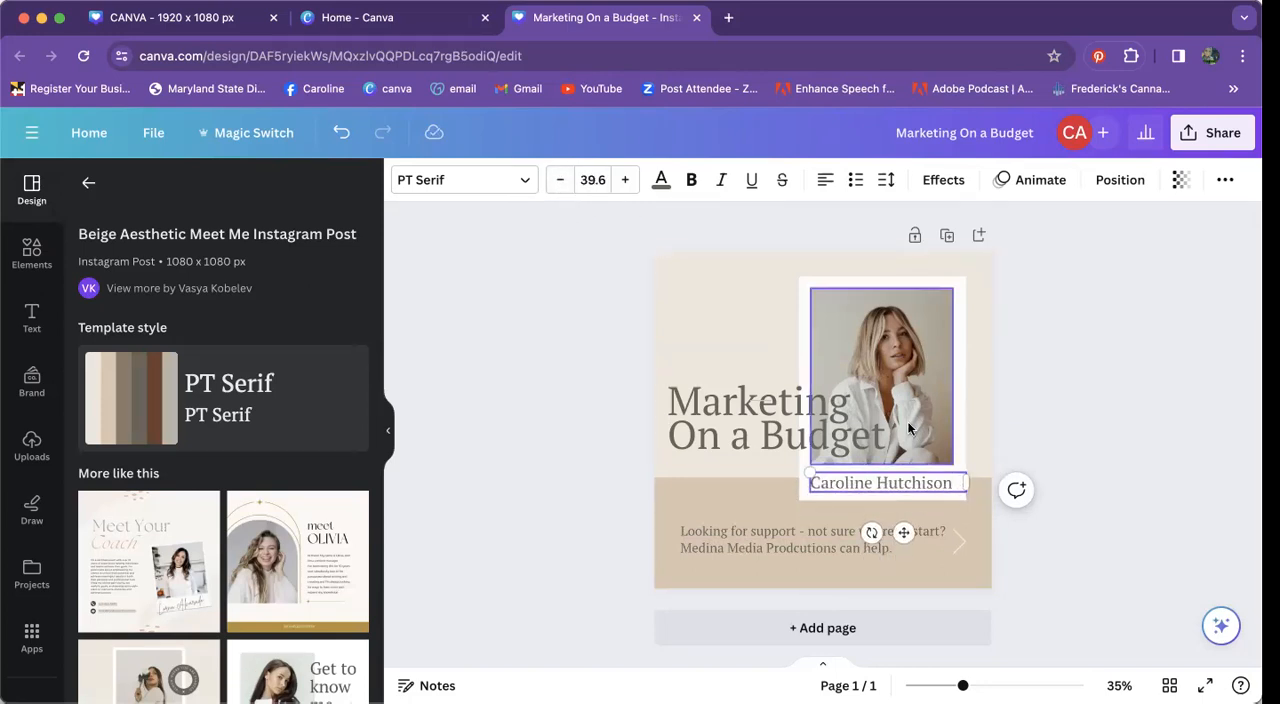
mouse_move(808, 470)
mouse_down()
mouse_move(679, 430)
mouse_move(716, 452)
mouse_move(808, 468)
mouse_up()
click(1076, 402)
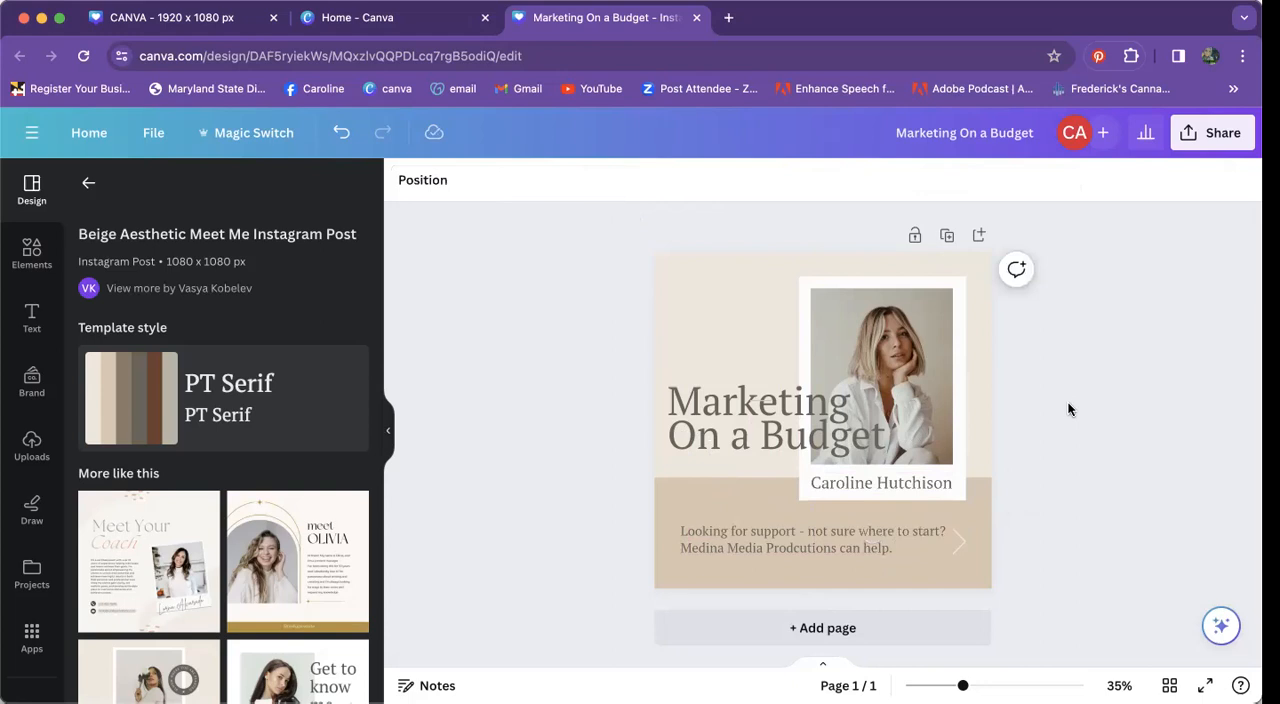
Step: Apply the Neon text effect at intensity 50 to the name under the photo
click(918, 487)
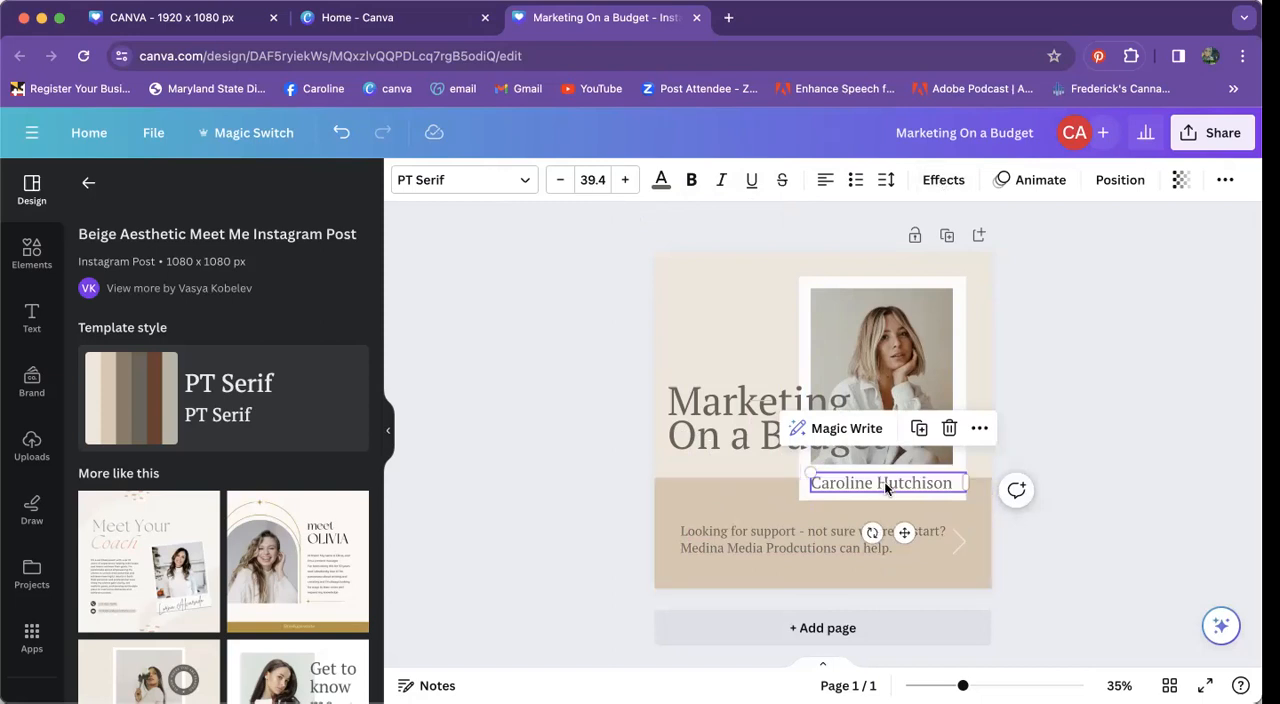
click(940, 182)
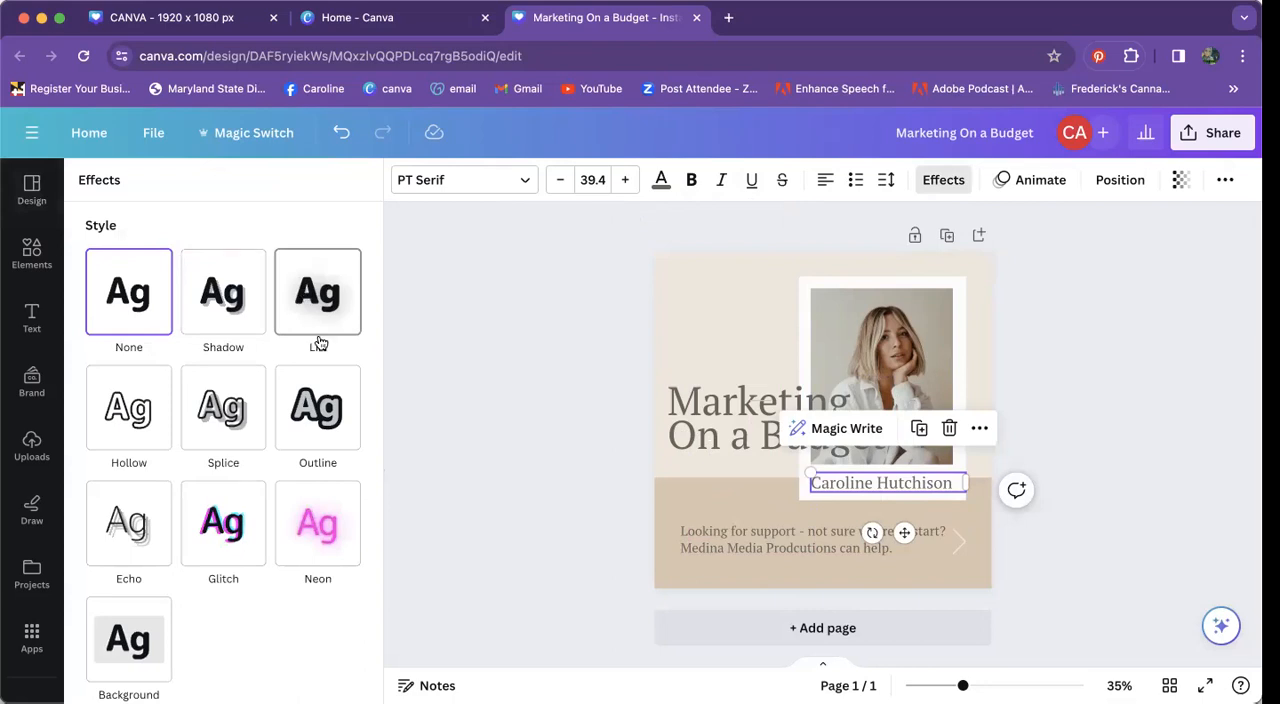
click(317, 540)
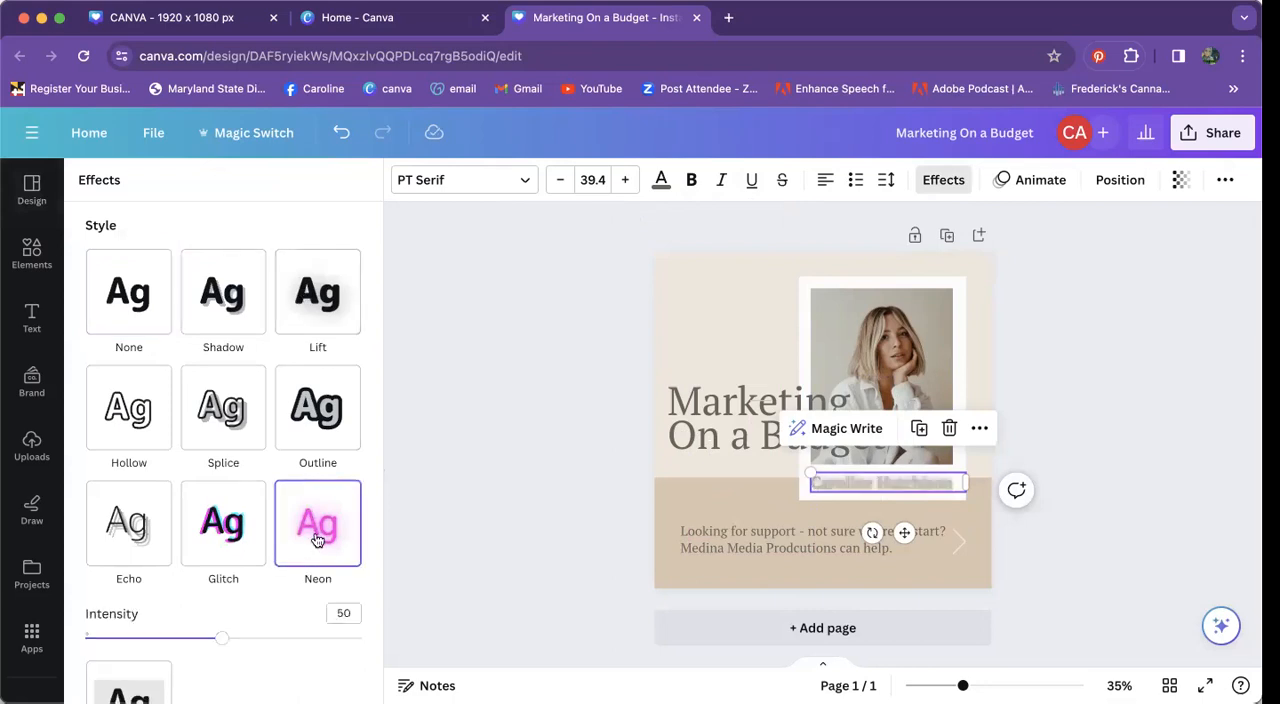
scroll(317, 540, down, 1)
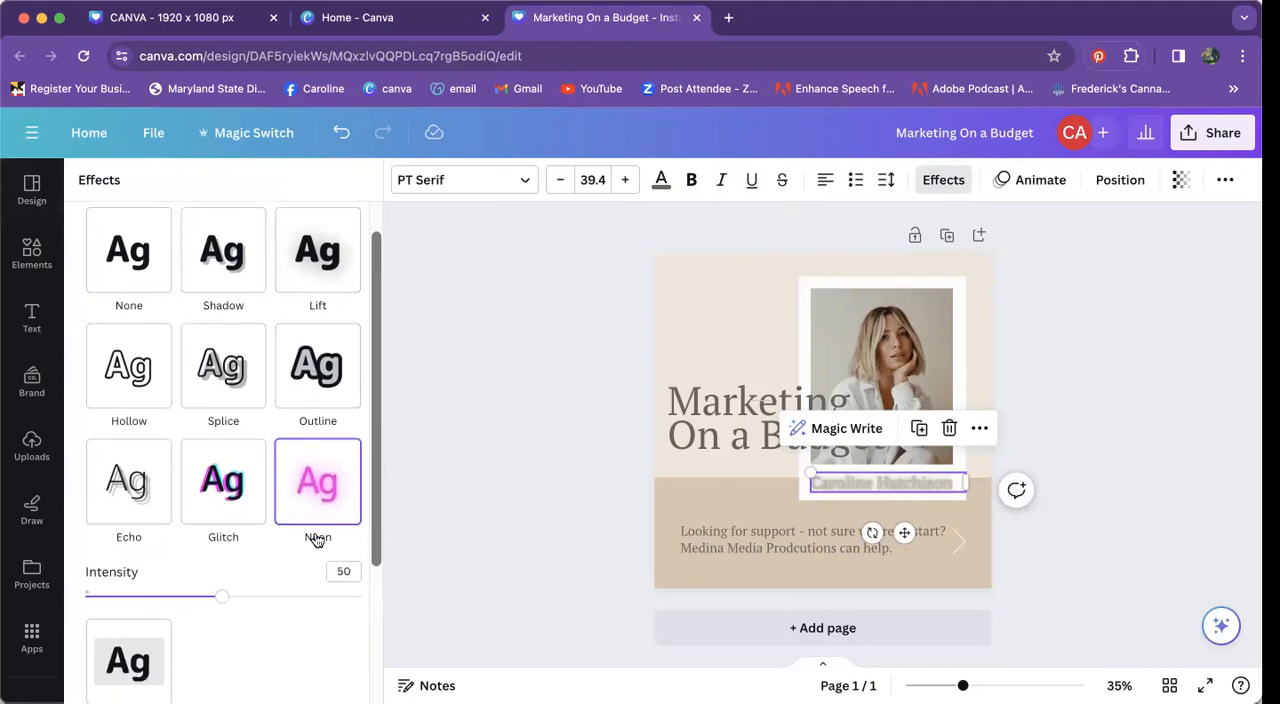
Step: Colour the name pink #ff66c4 and apply that change to all text in the matching grey
click(661, 182)
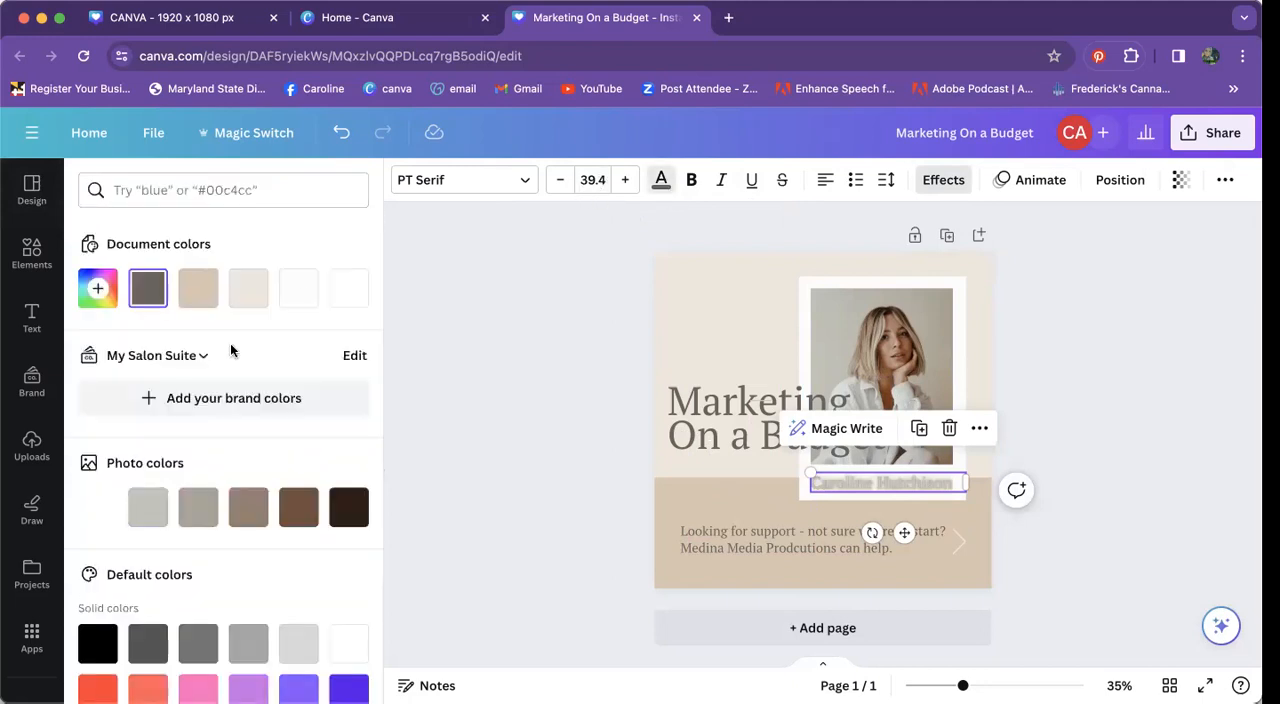
scroll(186, 569, down, 3)
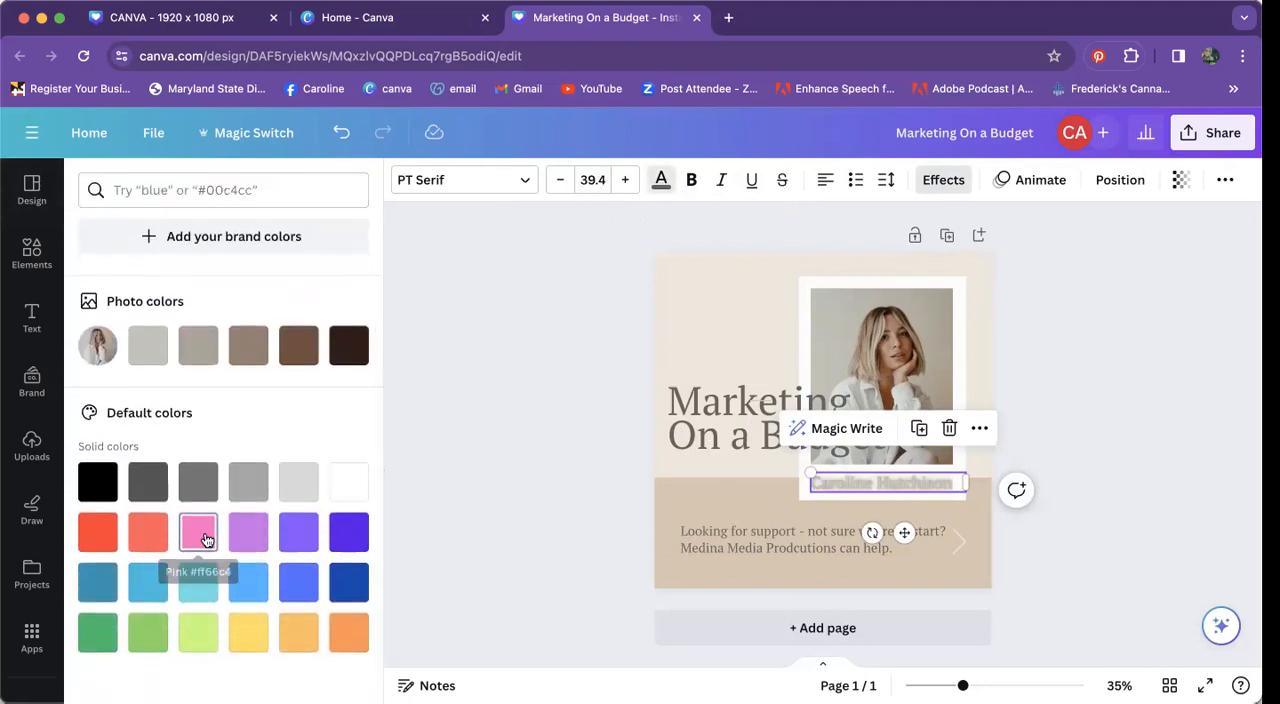
click(204, 540)
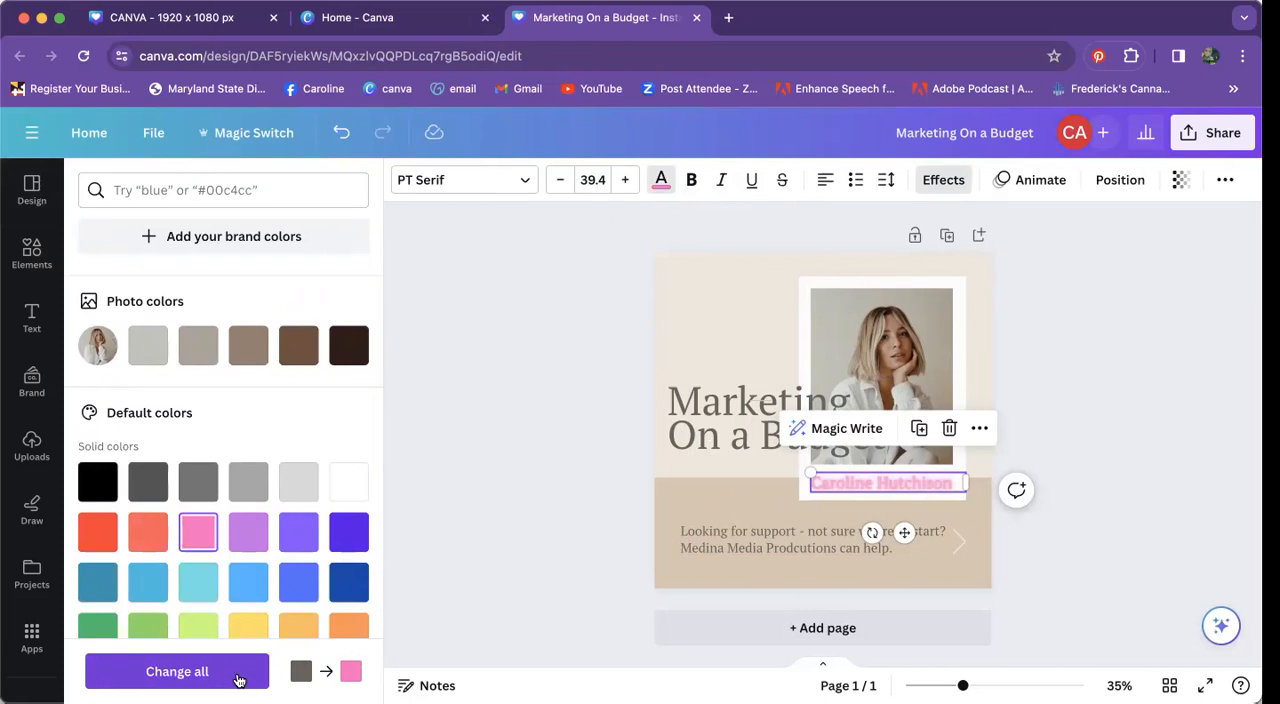
click(180, 673)
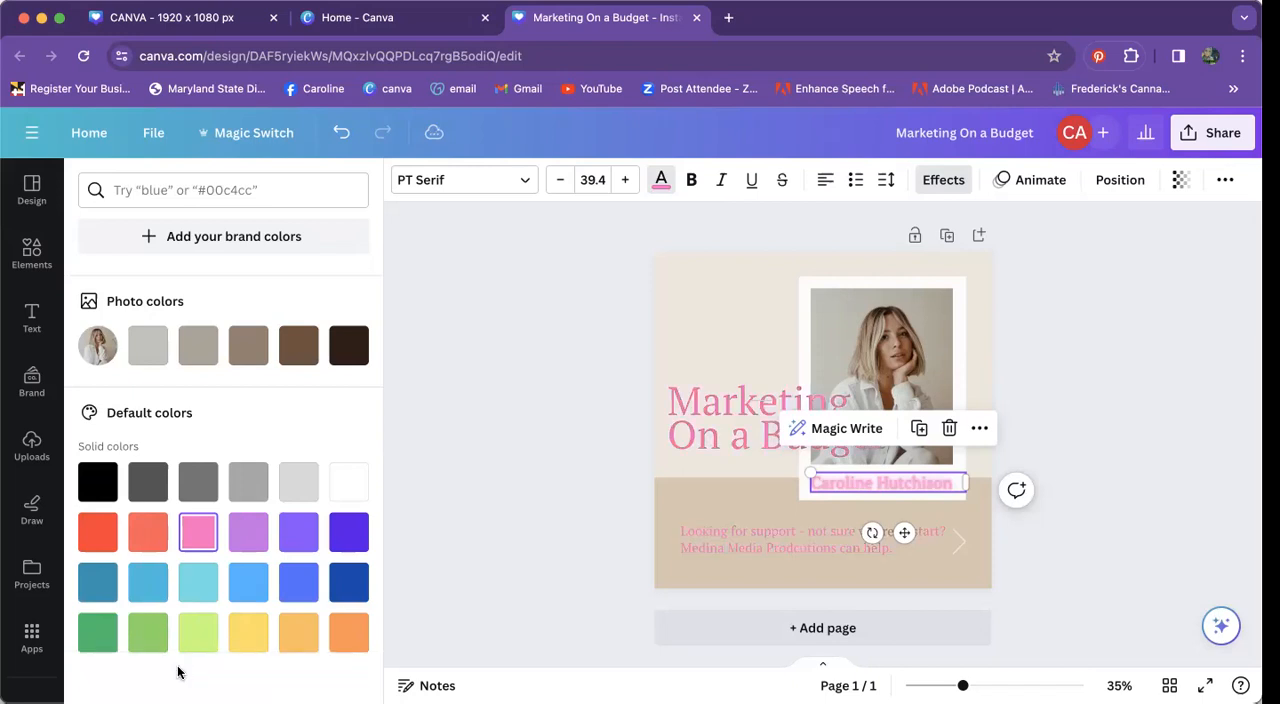
click(609, 399)
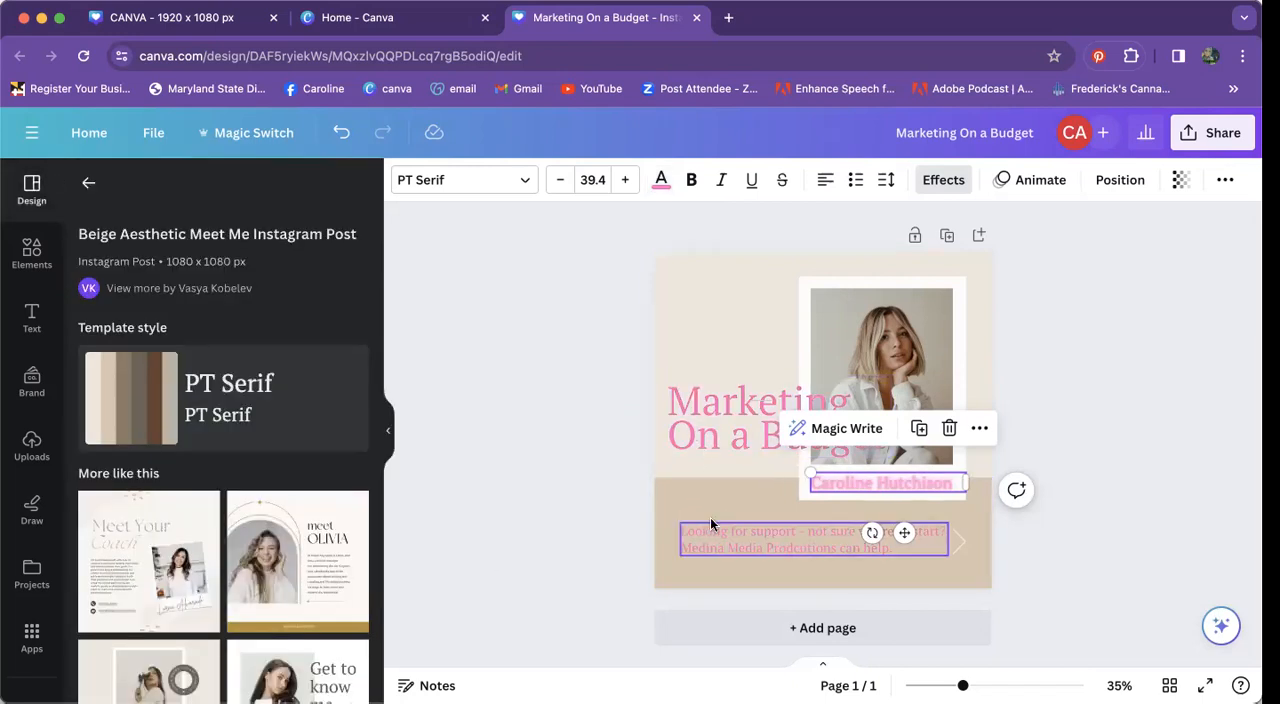
Step: Open the text colour choices for the heading and switch the Brand Kit to Medina Media
click(719, 430)
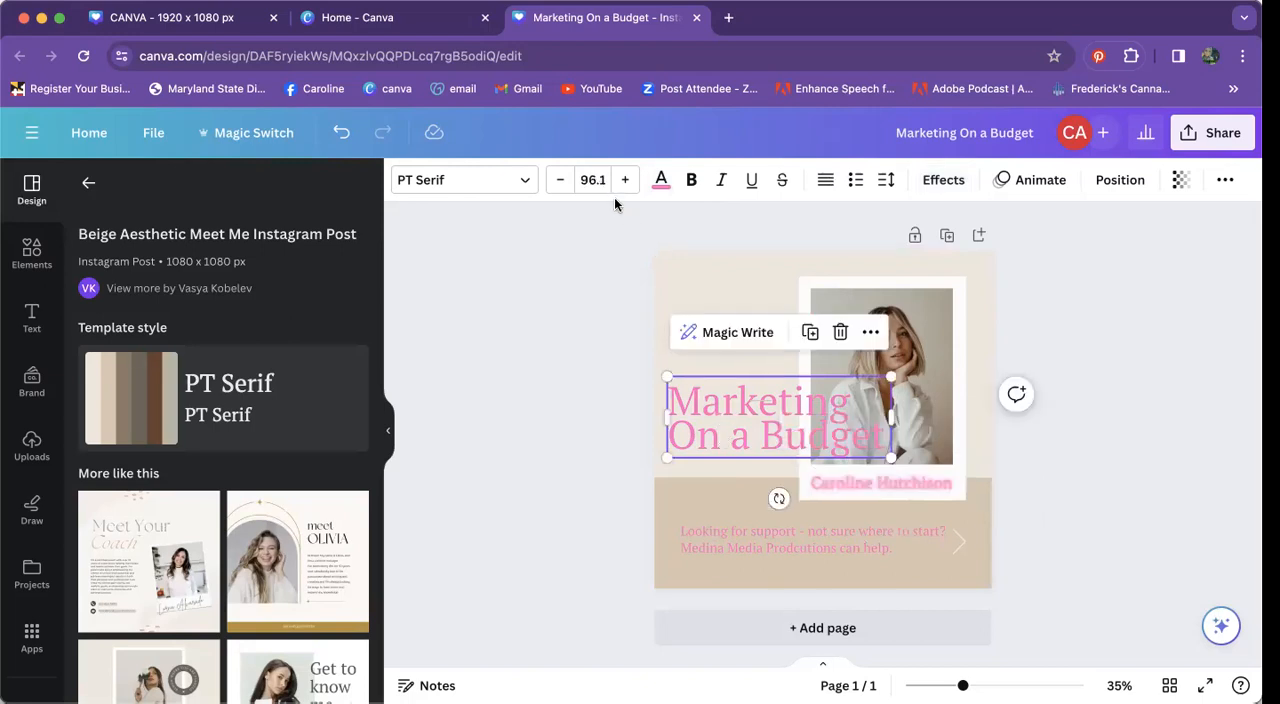
click(660, 180)
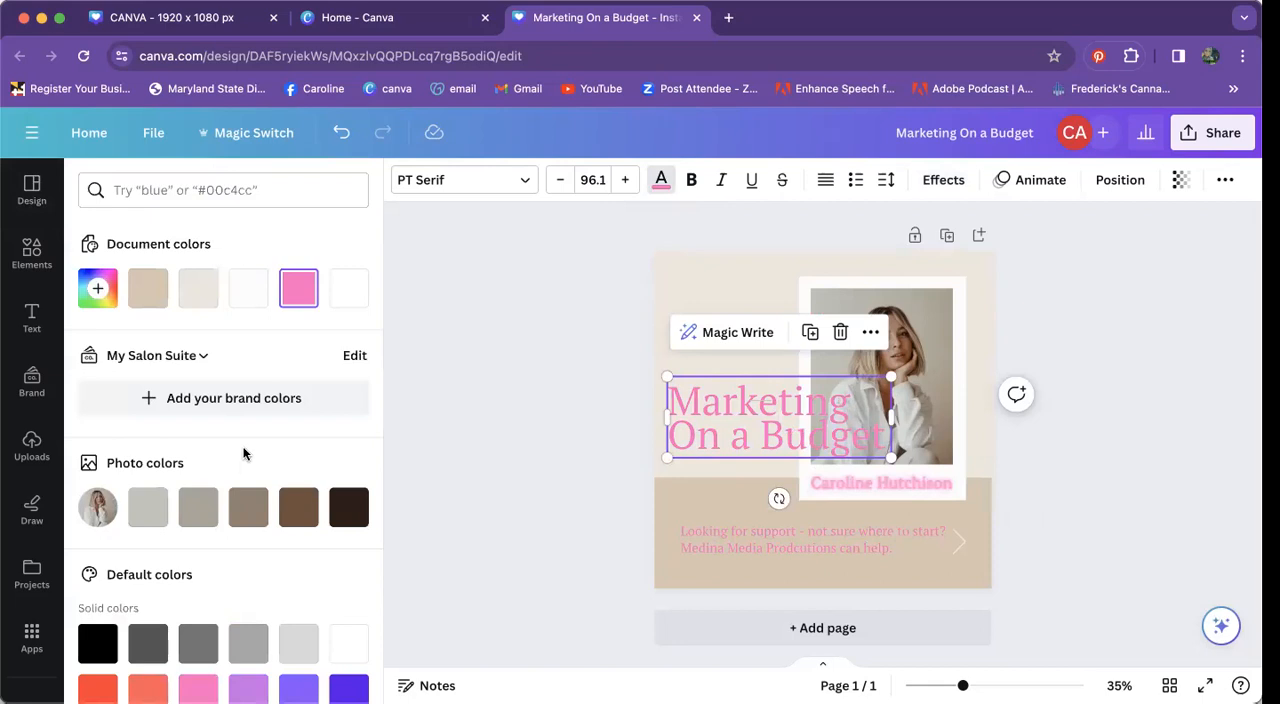
scroll(242, 455, down, 5)
scroll(243, 450, up, 5)
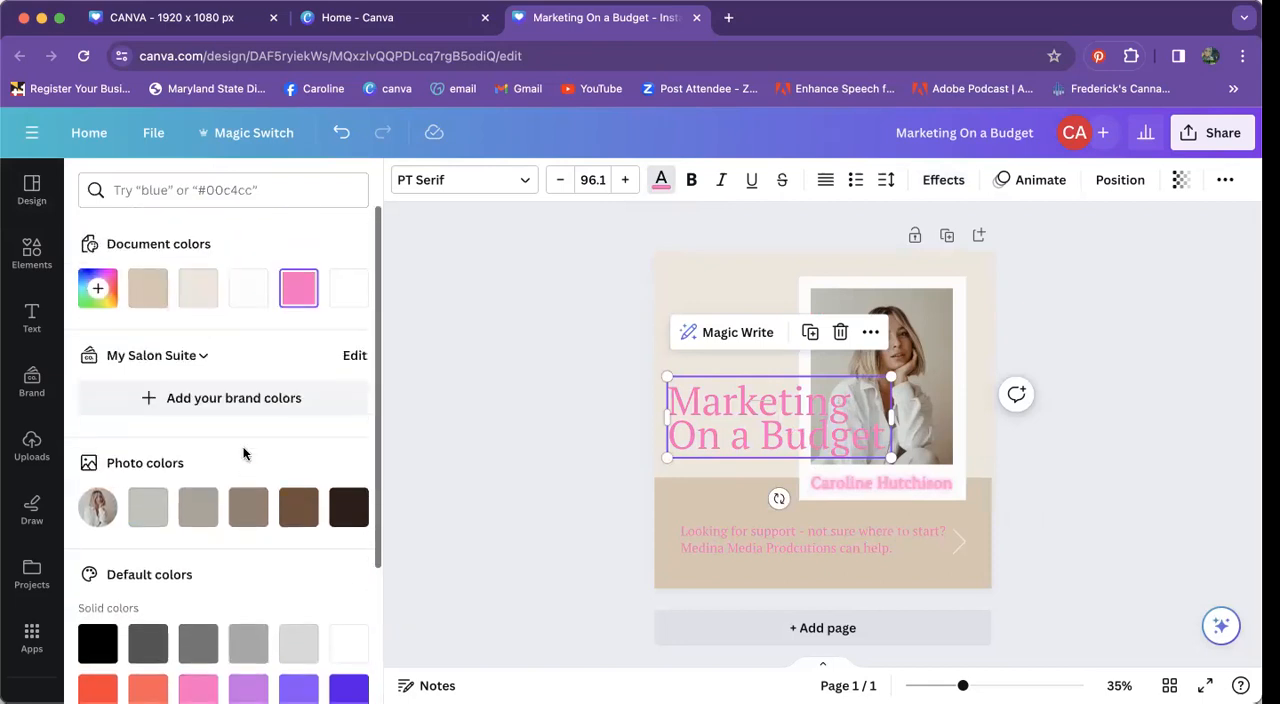
click(203, 356)
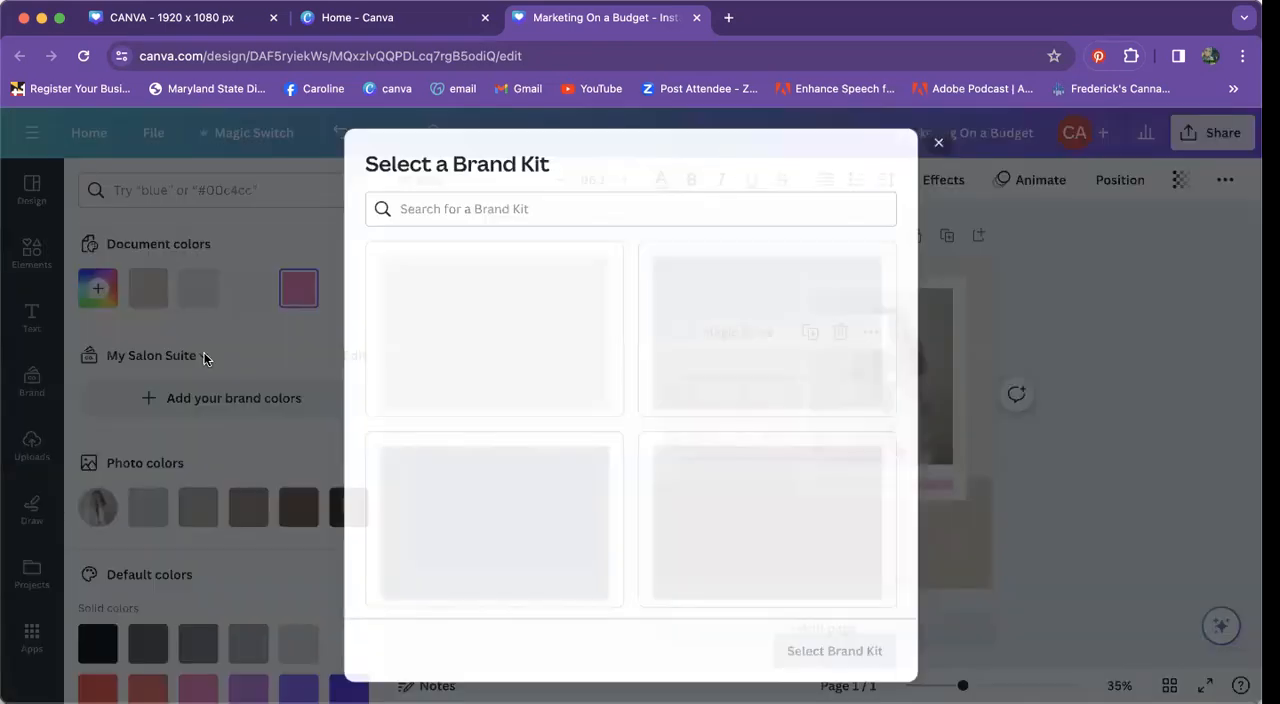
scroll(532, 371, down, 1)
scroll(532, 371, up, 1)
click(515, 495)
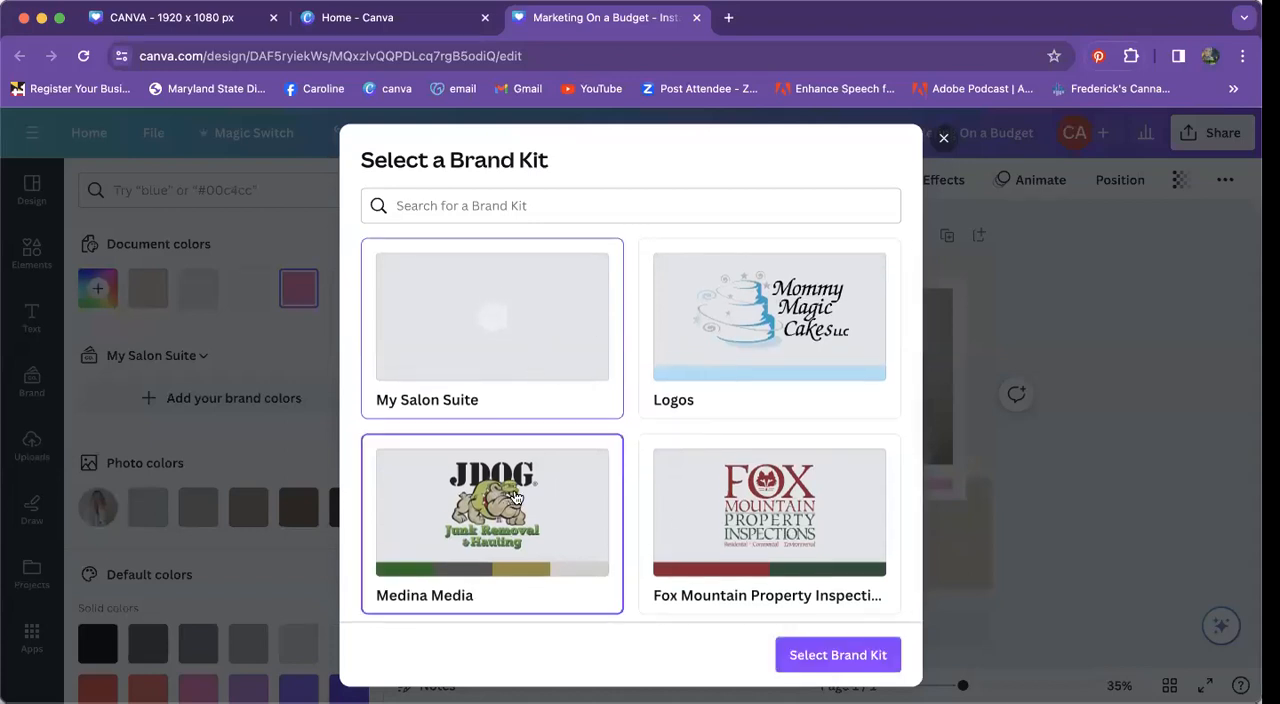
click(855, 655)
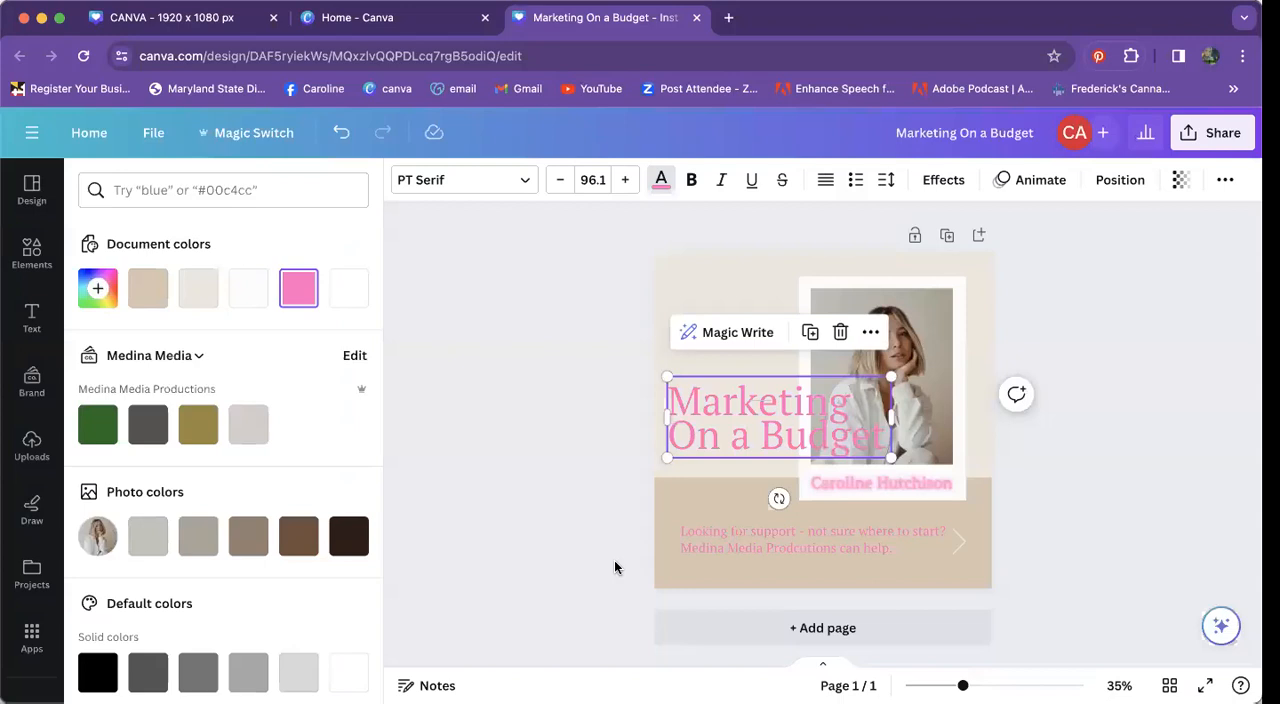
Step: Colour the heading with the brand green #1d6e1f and apply it to all matching pink text
click(102, 428)
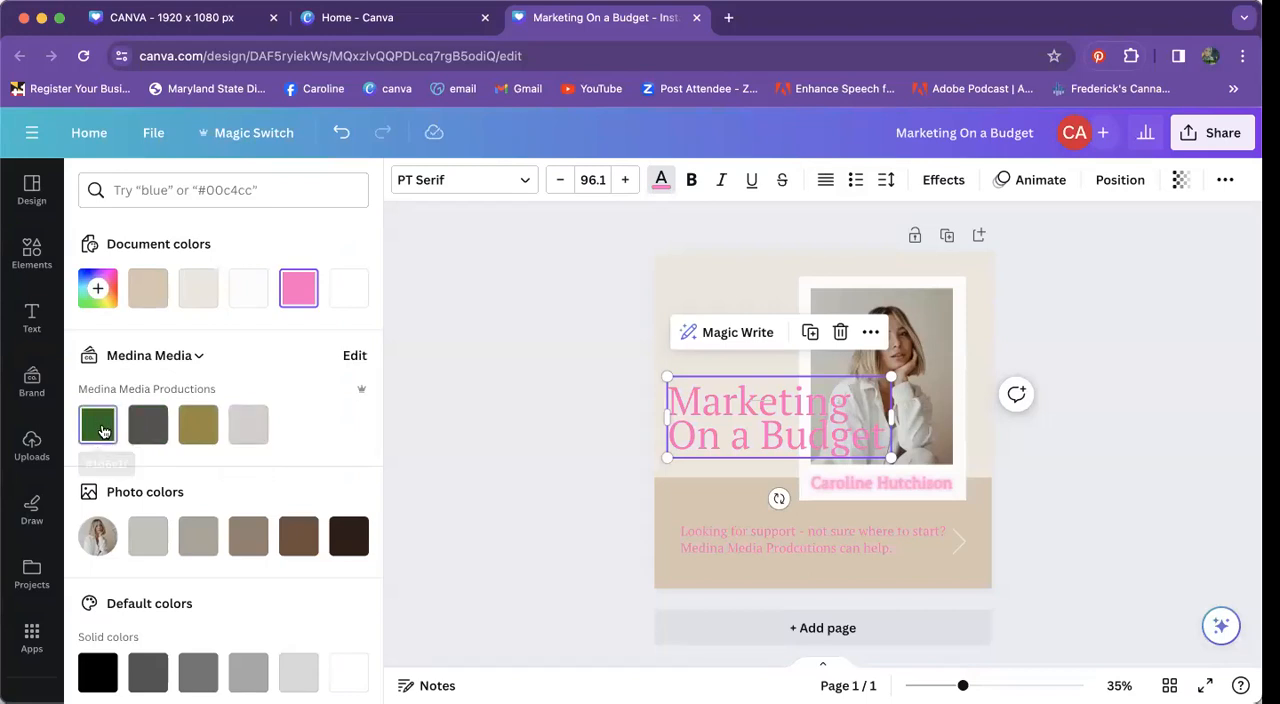
click(177, 671)
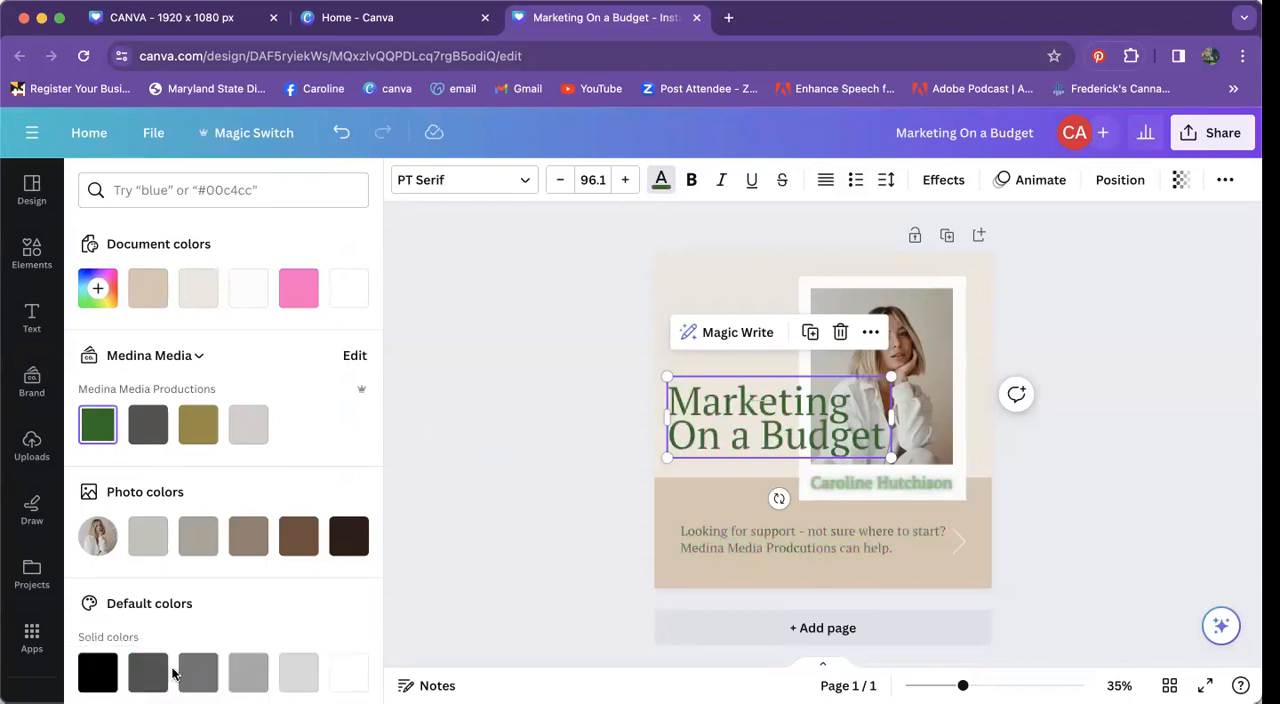
click(1002, 485)
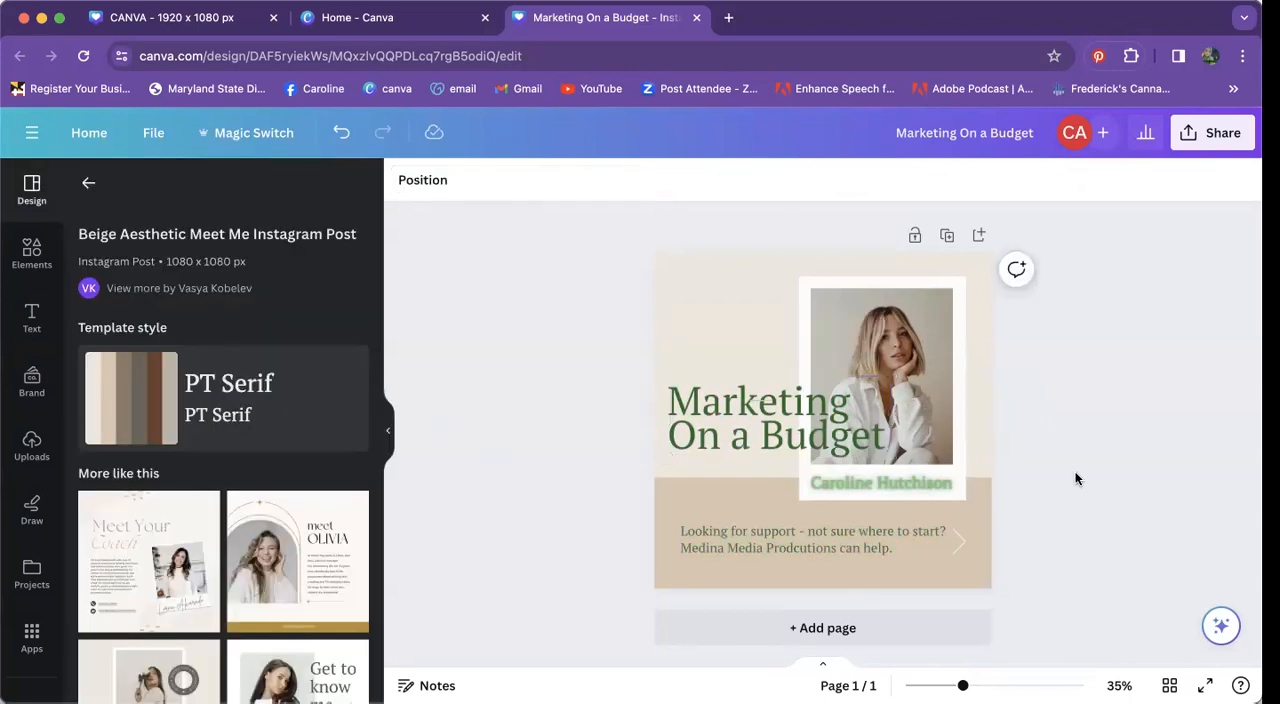
Step: Move the short decorative line out from behind the heading and delete it
click(762, 402)
drag(762, 402, 761, 346)
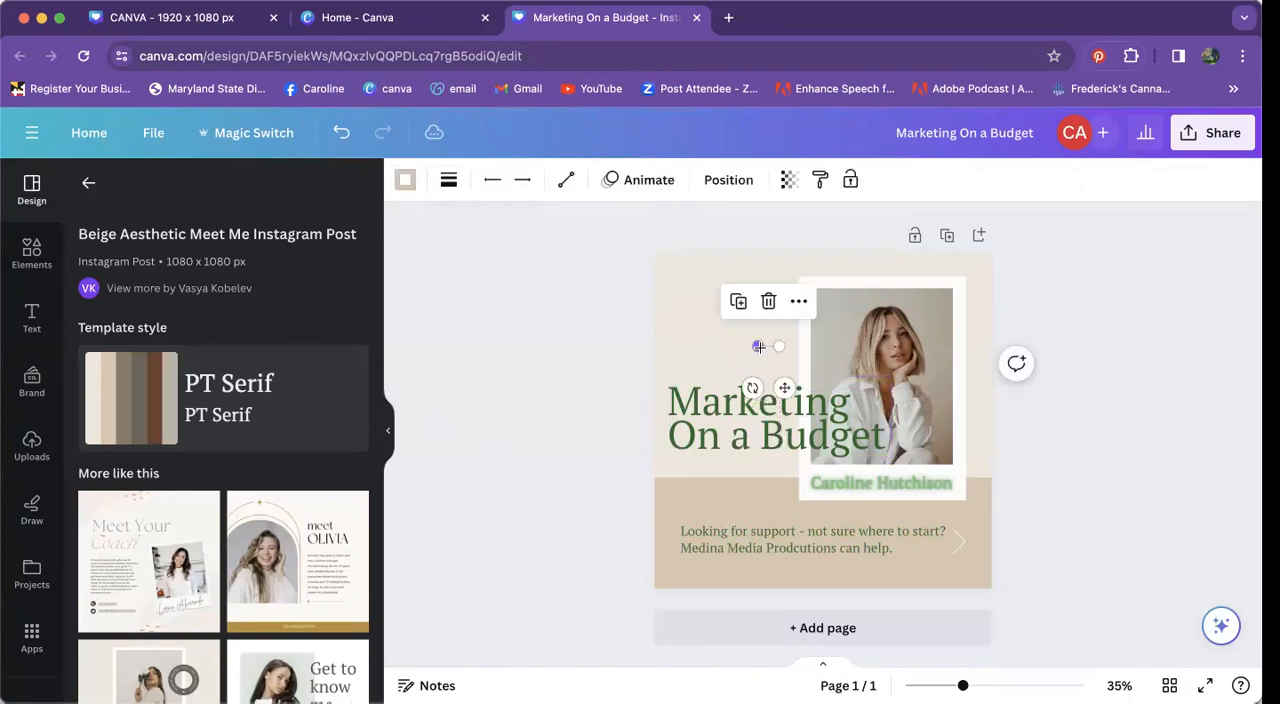
click(768, 304)
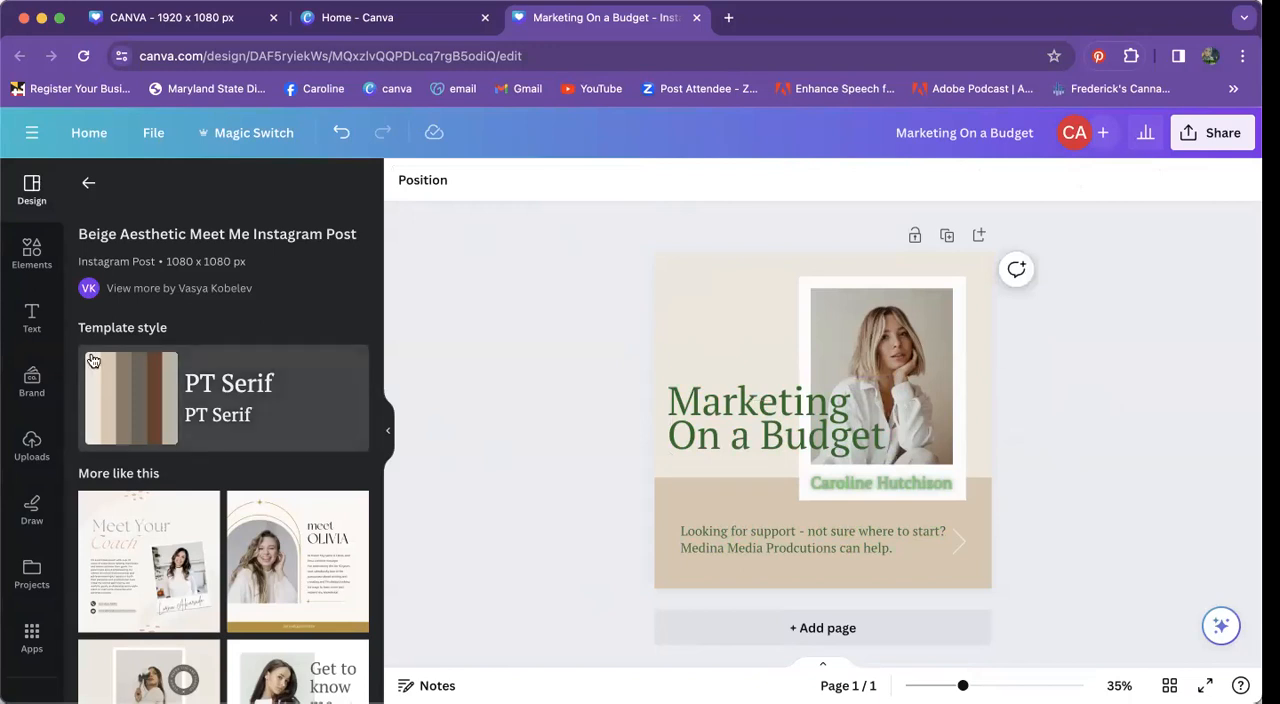
Step: Select the framed template photo and upload the portrait and antlered deer images from the computer
click(853, 357)
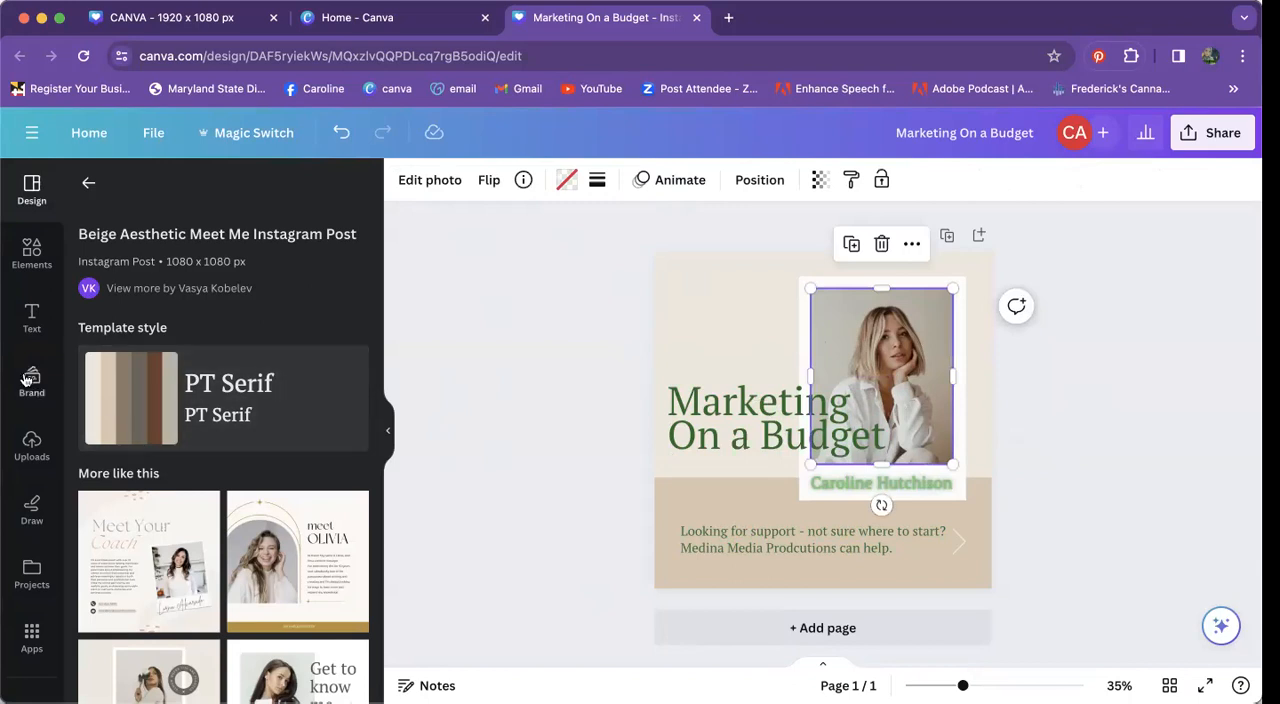
click(31, 447)
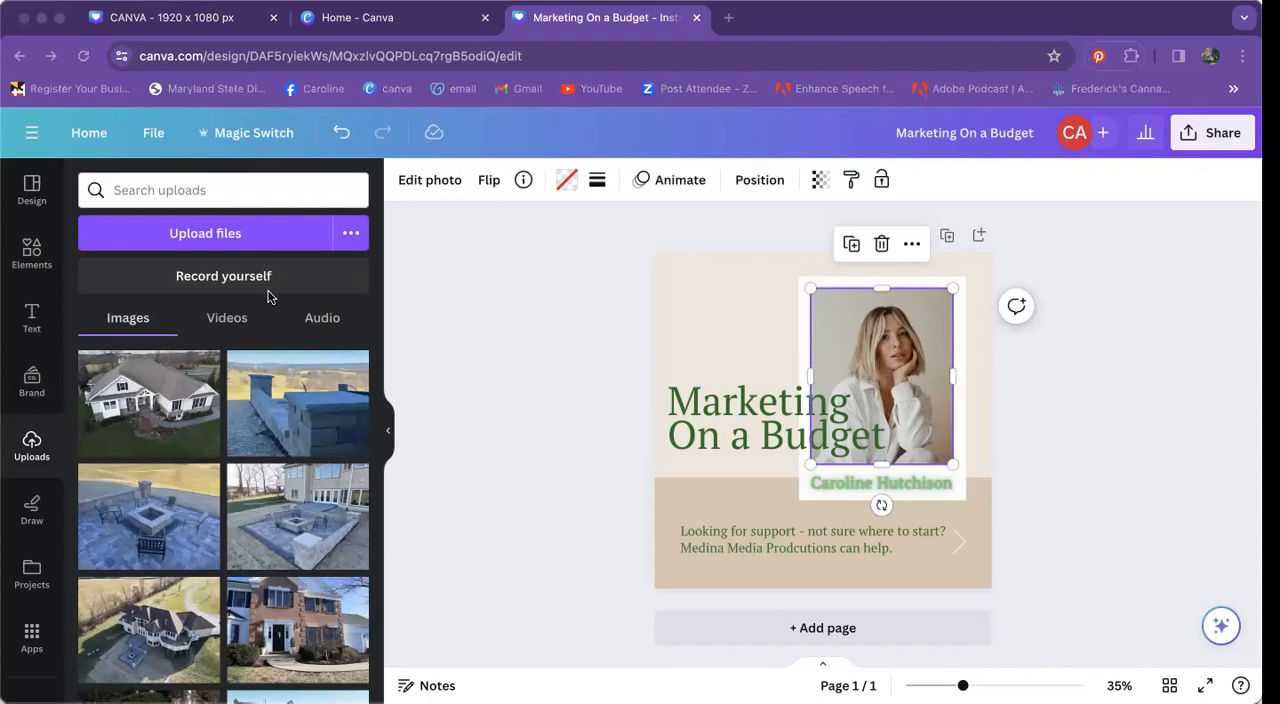
click(240, 241)
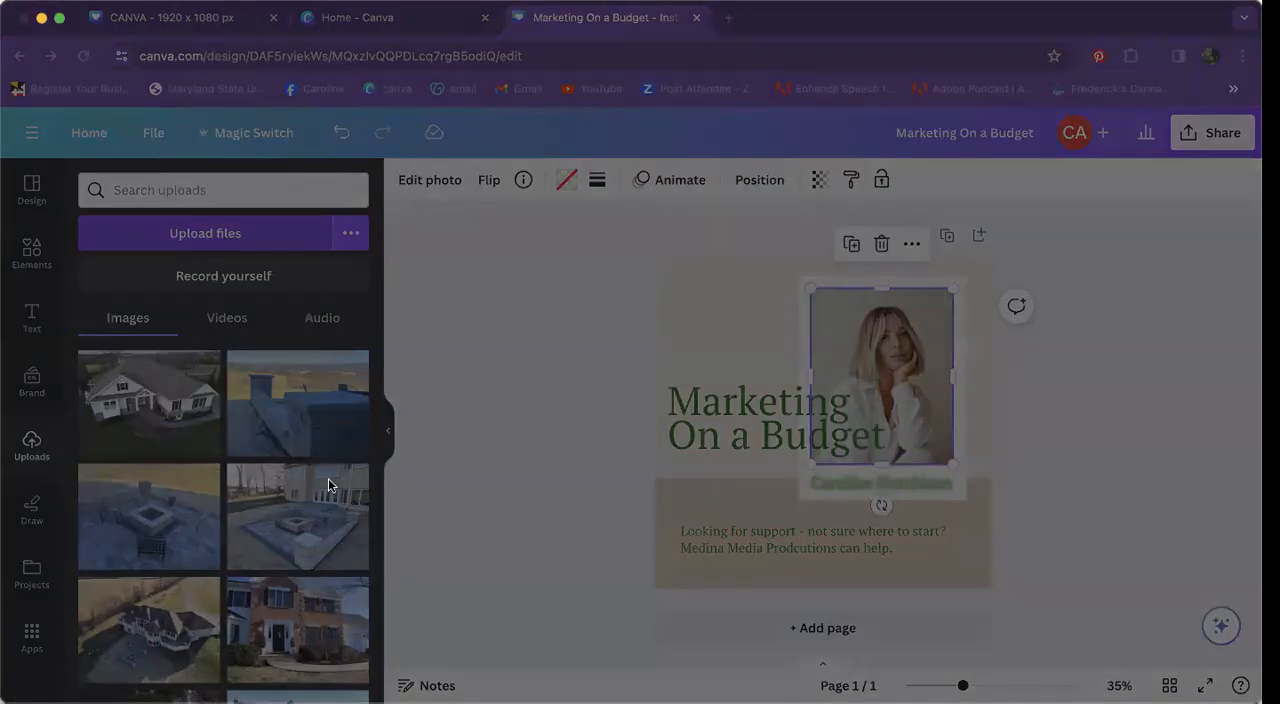
click(1149, 600)
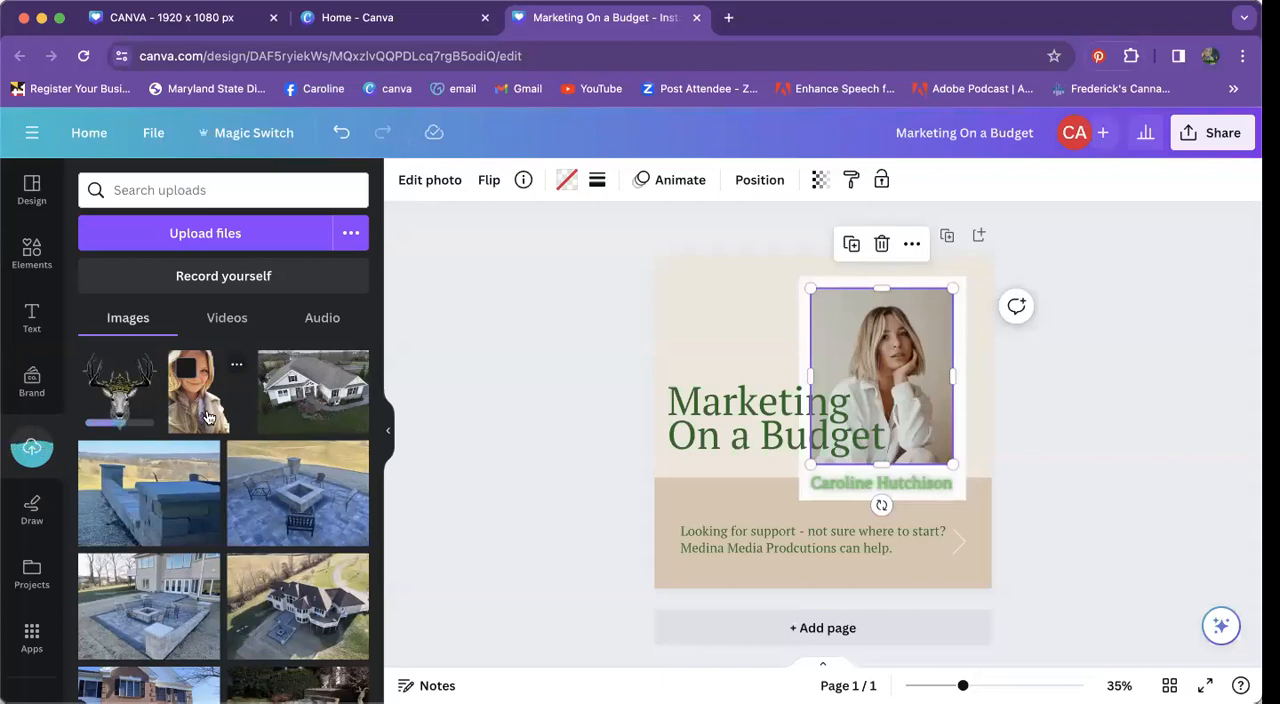
scroll(232, 480, down, 2)
scroll(232, 480, up, 2)
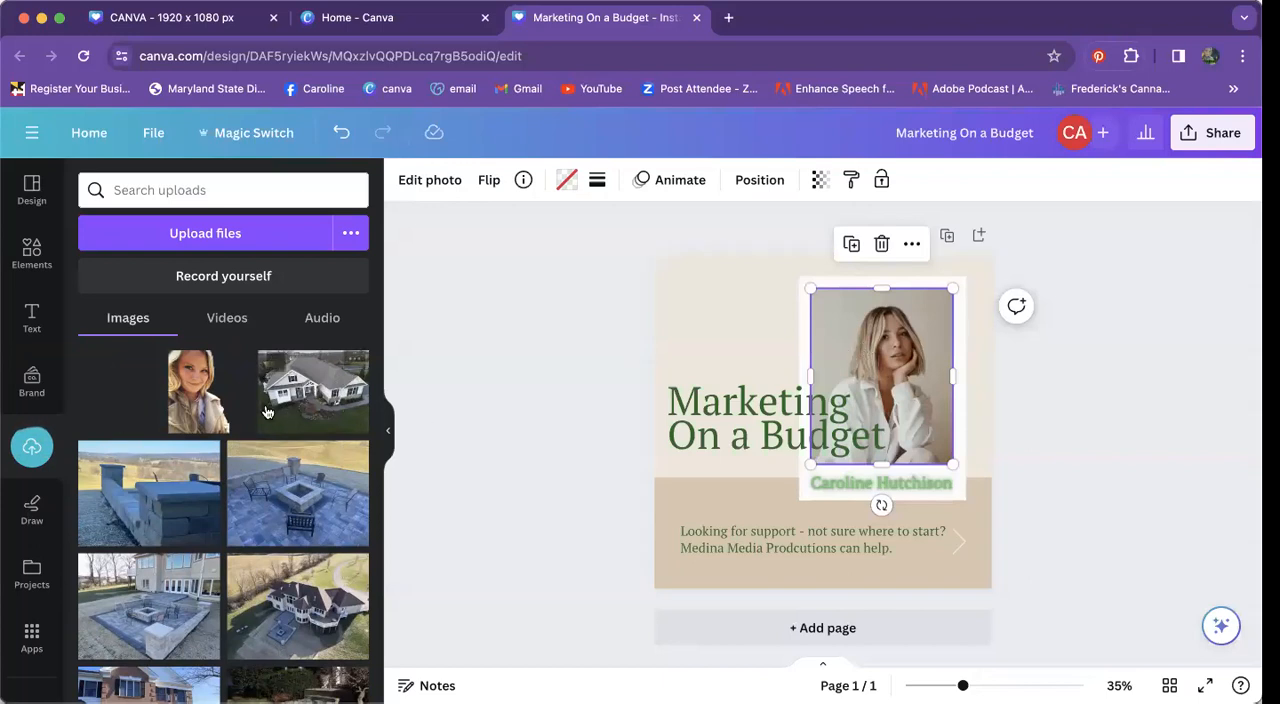
Step: Fill the template's photo frame with the uploaded portrait and flip the portrait horizontally
drag(197, 407, 823, 351)
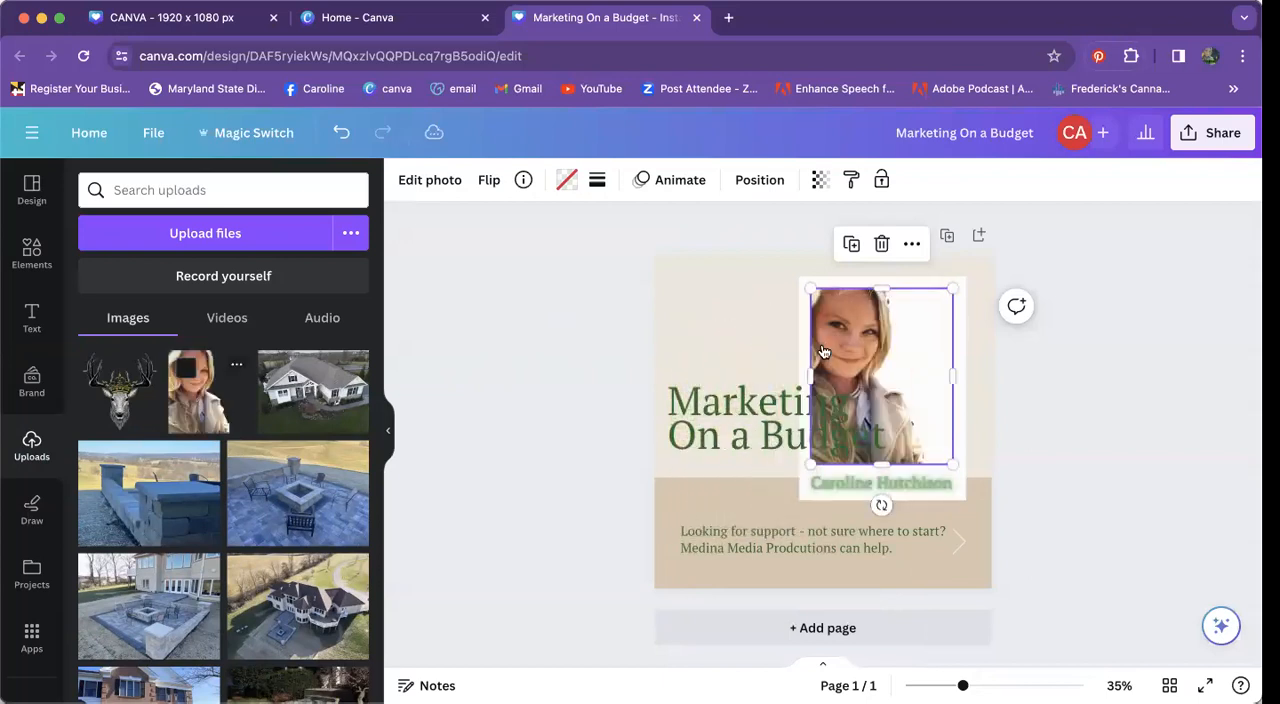
click(1133, 414)
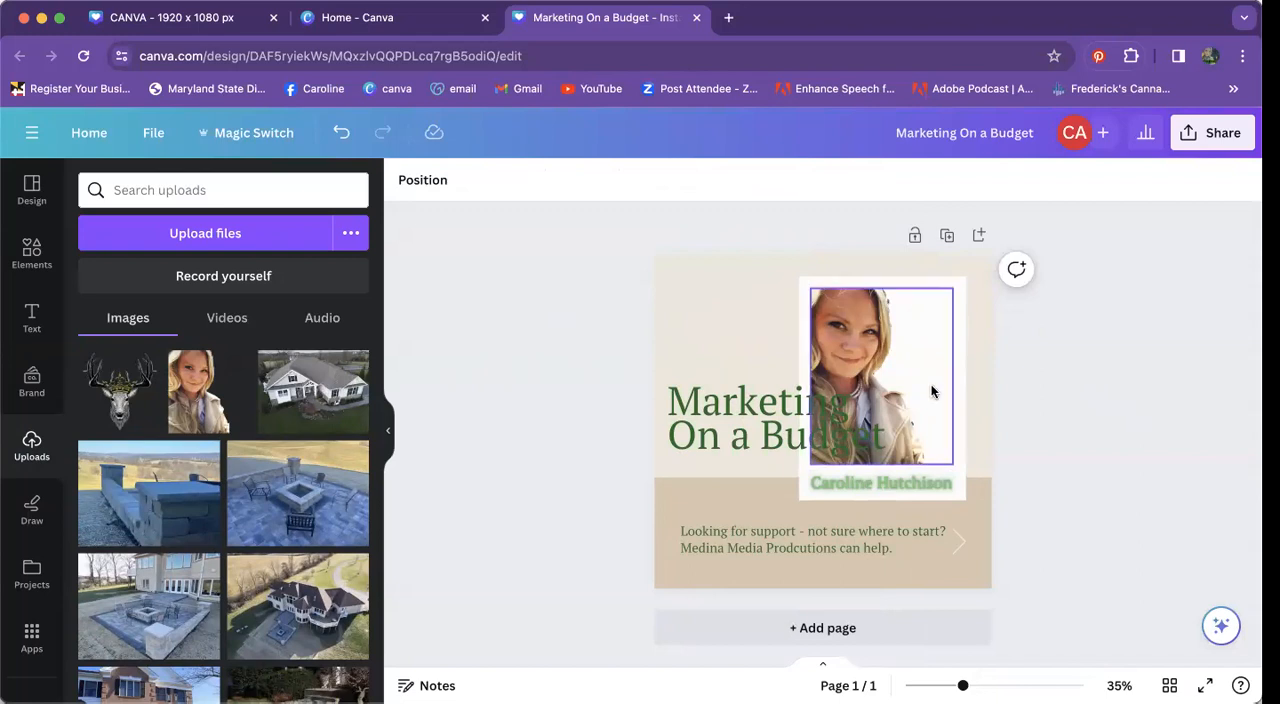
click(895, 348)
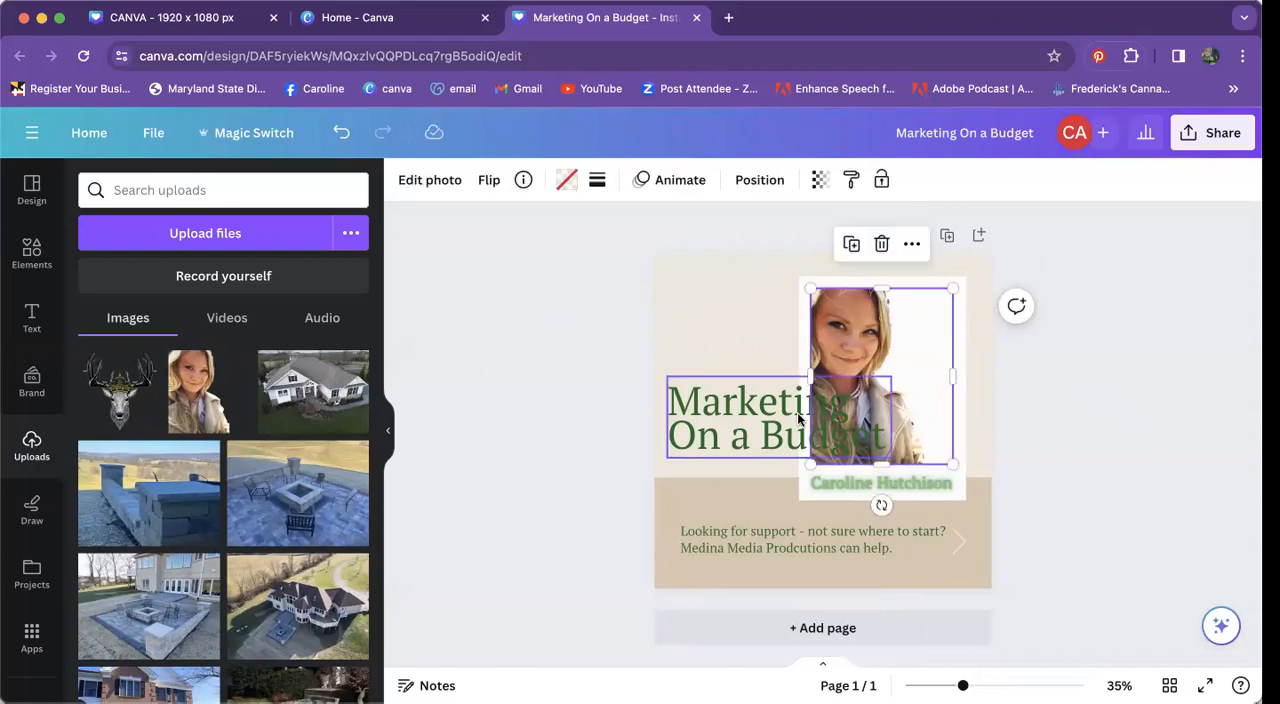
click(797, 412)
click(925, 345)
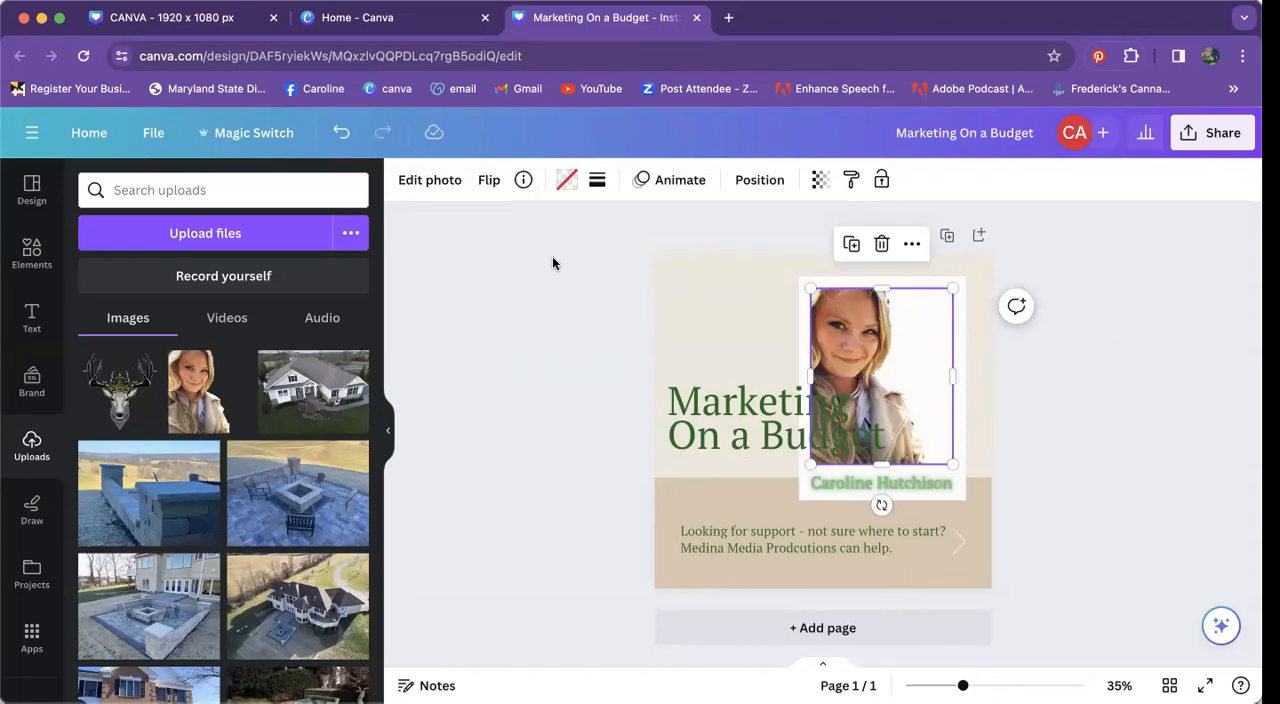
click(489, 180)
click(506, 228)
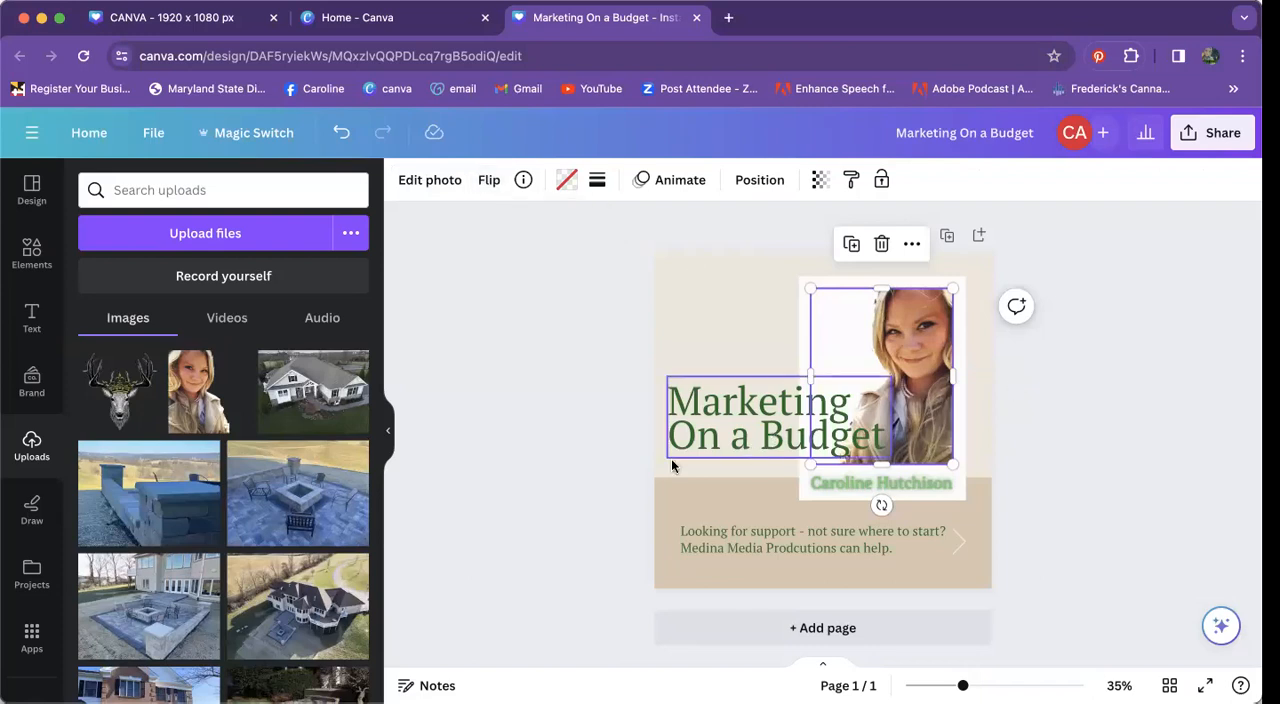
click(602, 512)
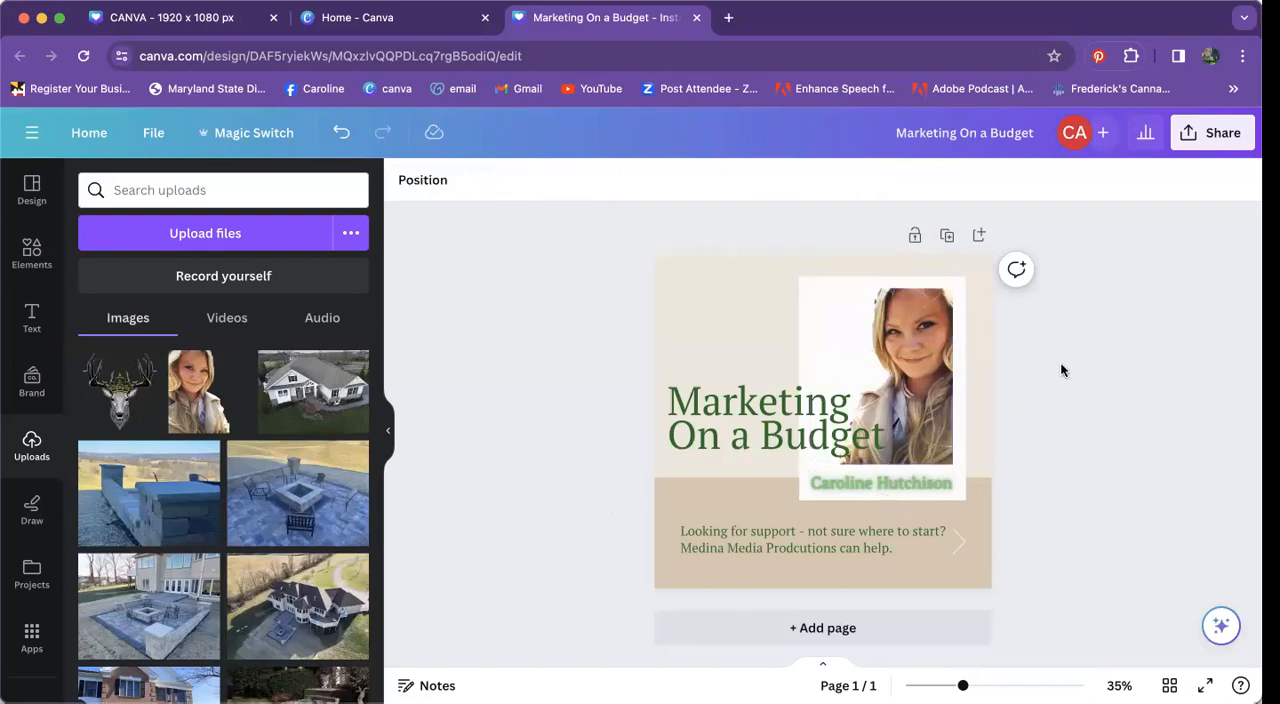
Step: Shrink the "Marketing On a Budget" heading and move it up so it sits clear of the portrait's face
click(717, 438)
drag(891, 457, 847, 440)
click(1096, 421)
drag(721, 425, 719, 357)
click(1164, 521)
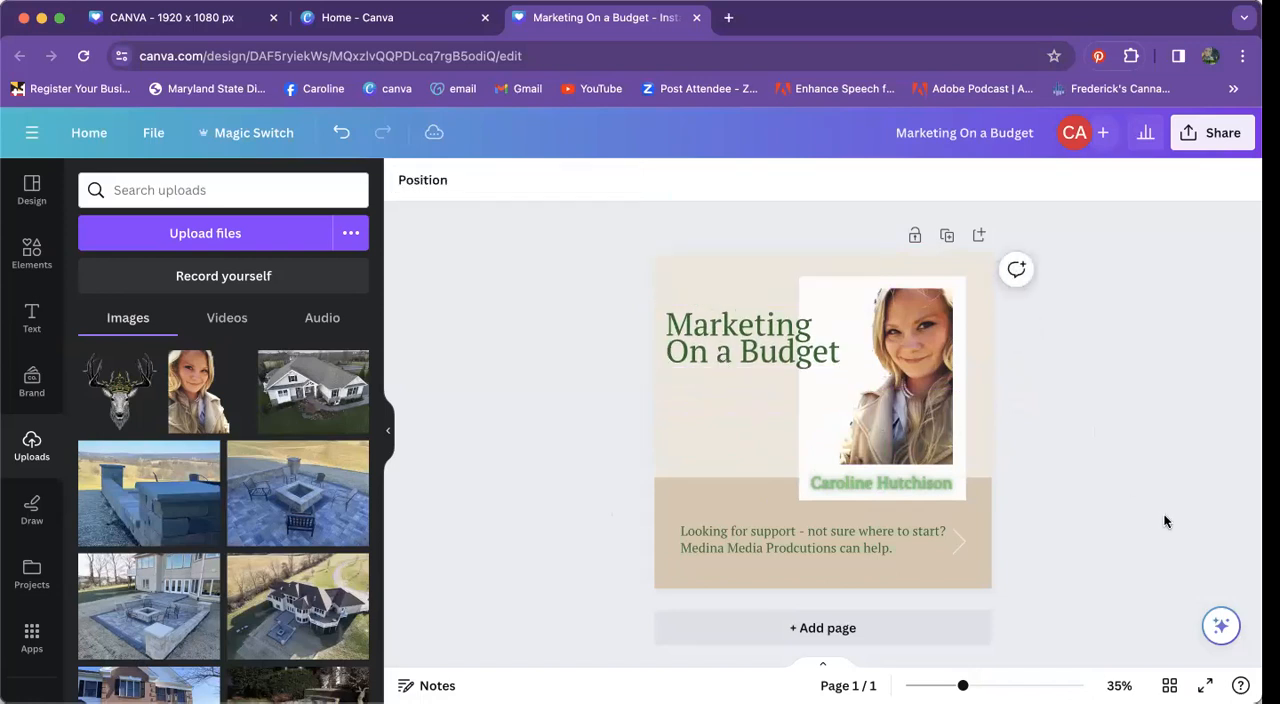
Step: Change the text effect of the name caption below the portrait to Outline
double_click(915, 483)
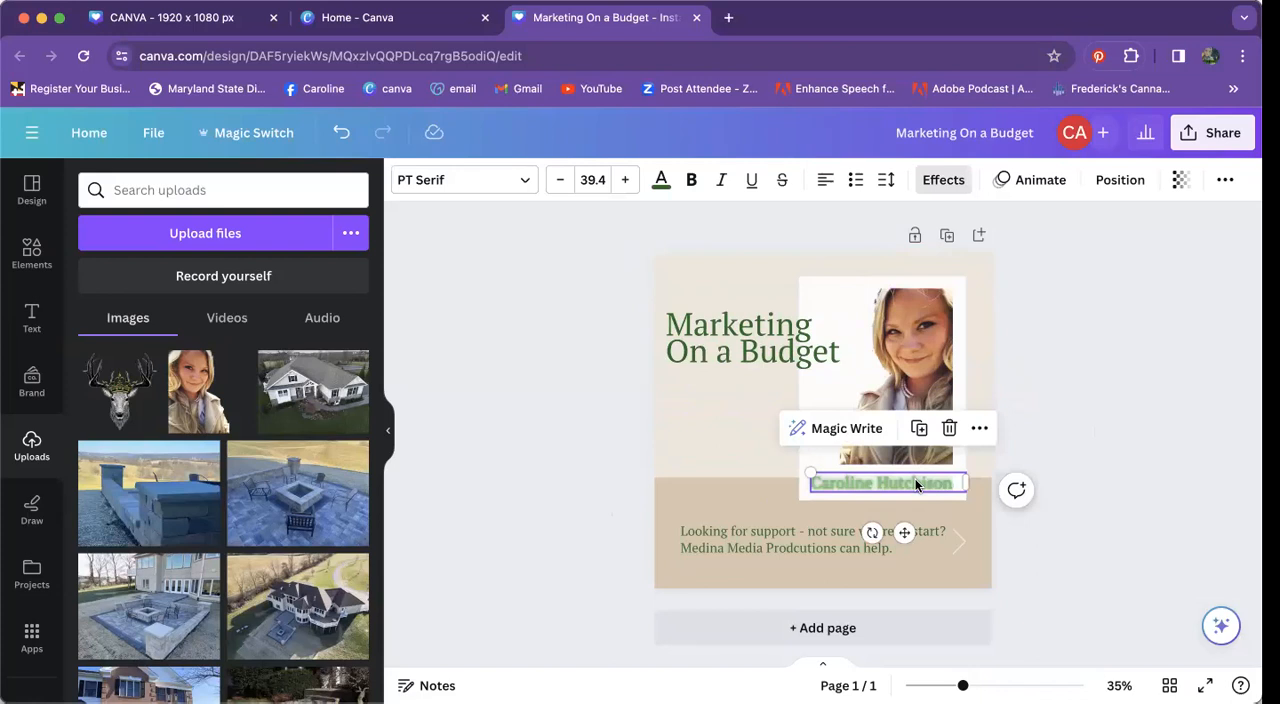
click(935, 182)
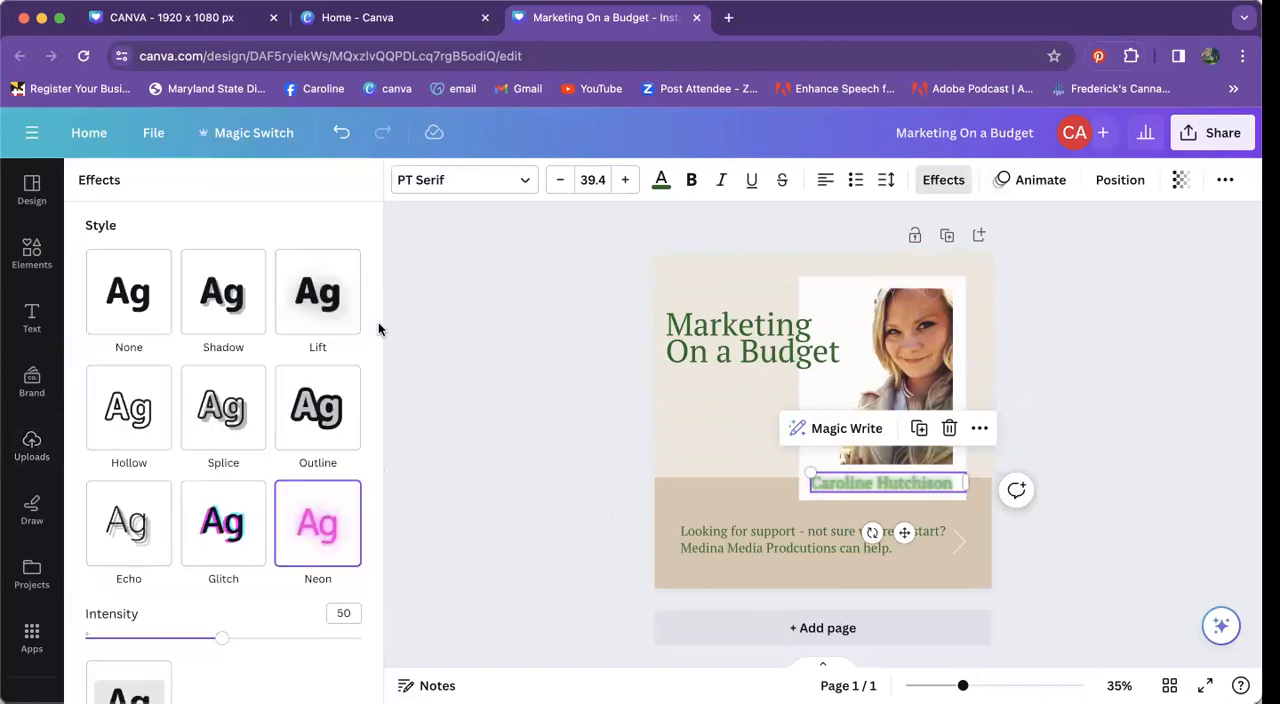
click(310, 428)
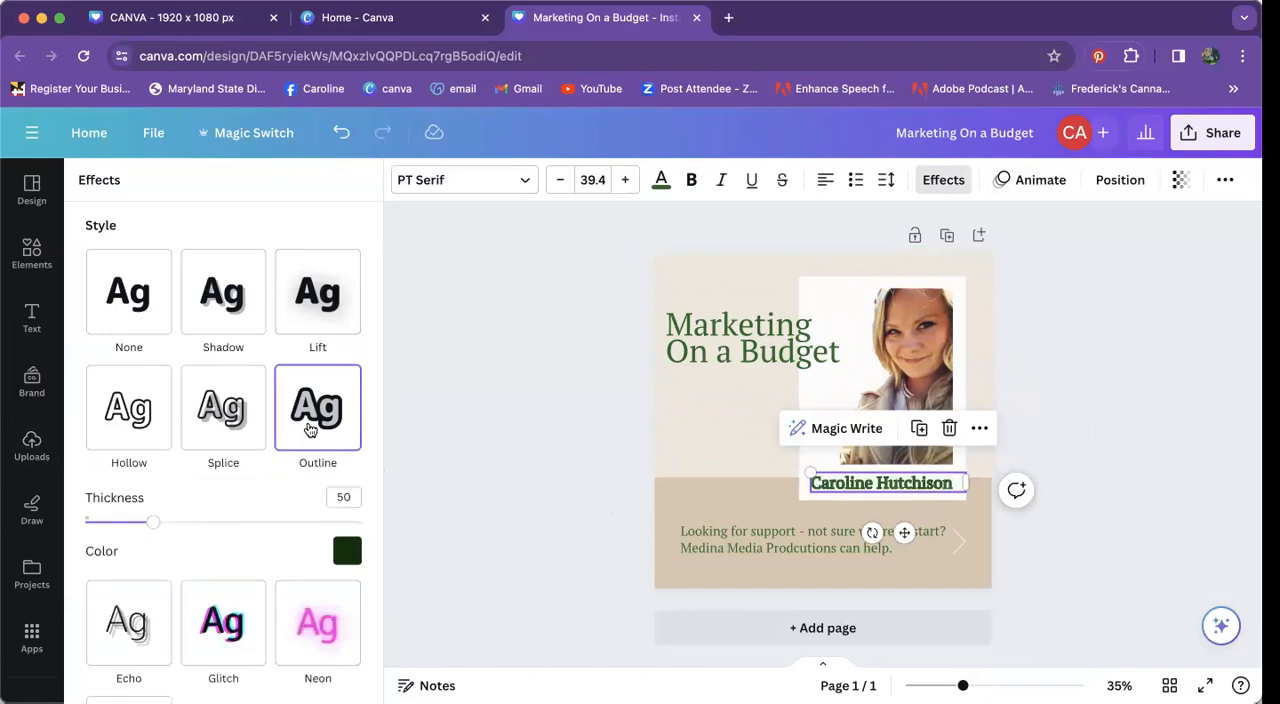
click(520, 453)
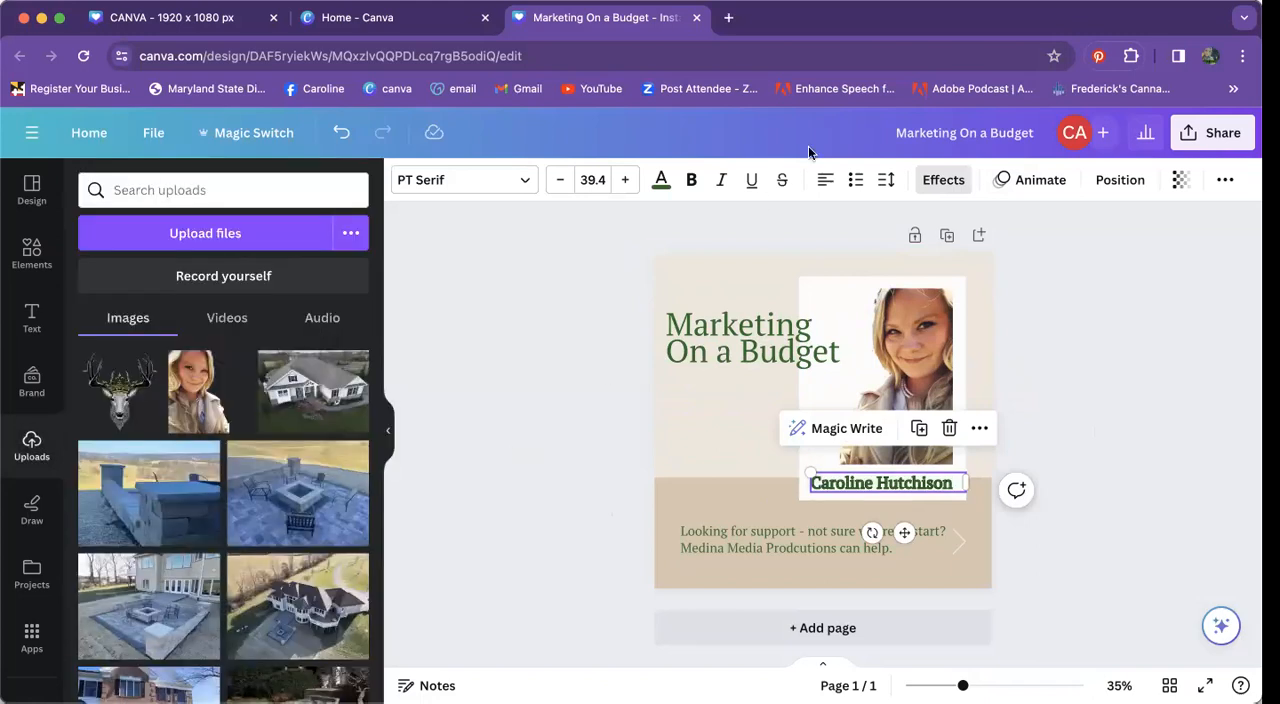
click(932, 190)
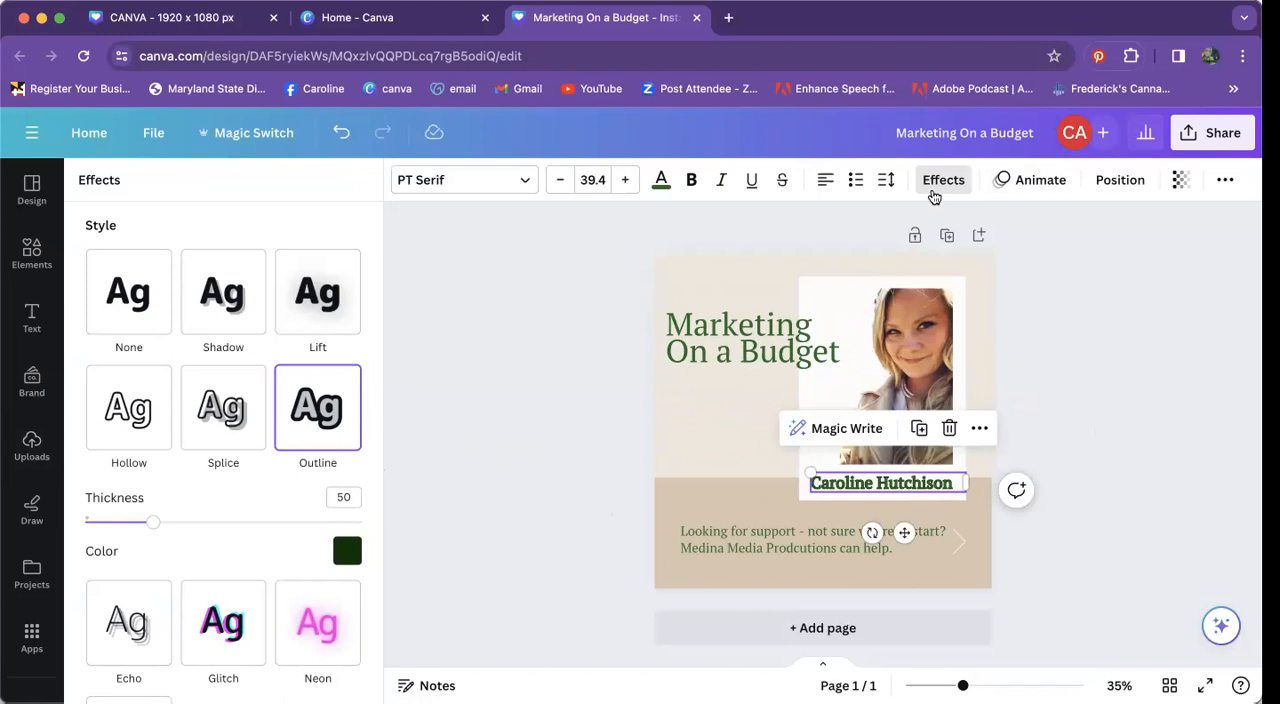
click(483, 548)
click(488, 502)
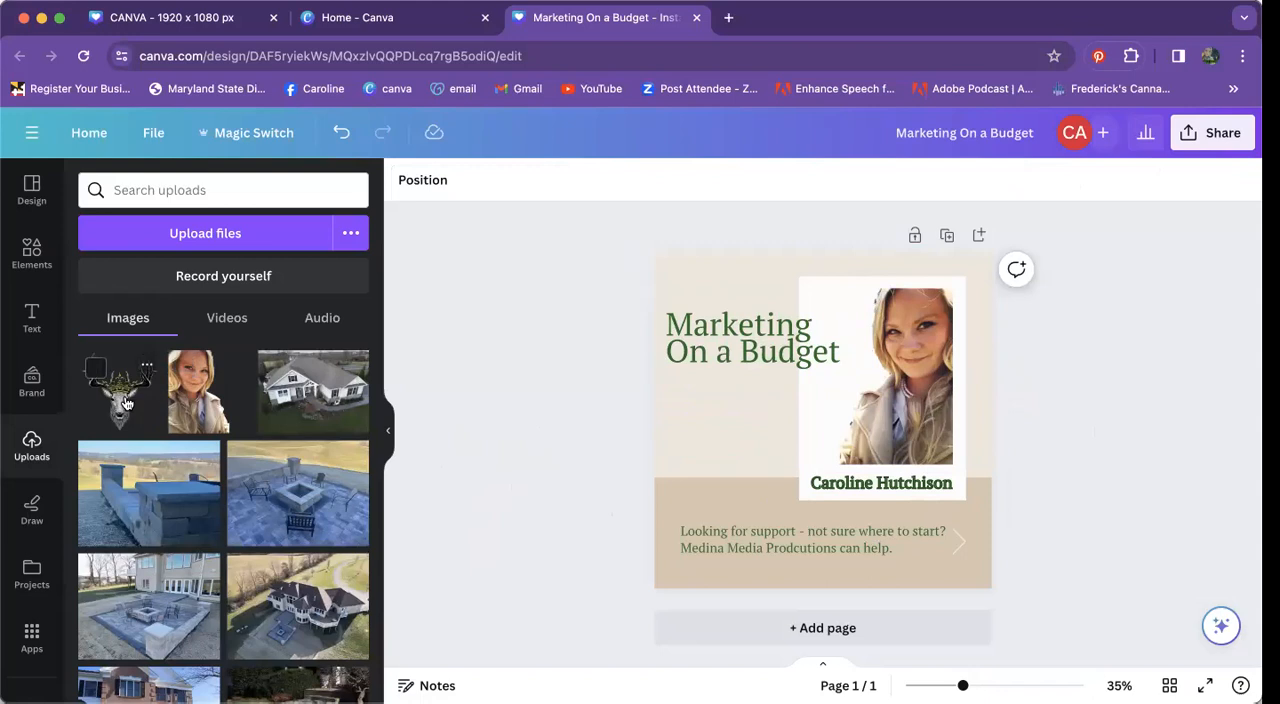
Step: Add the uploaded antlered deer image to the post and shrink it to fit beside the portrait
mouse_move(126, 402)
mouse_down()
mouse_move(736, 419)
mouse_move(829, 410)
mouse_move(857, 360)
mouse_move(880, 500)
mouse_move(760, 330)
mouse_move(719, 504)
mouse_move(426, 430)
mouse_move(138, 386)
mouse_up()
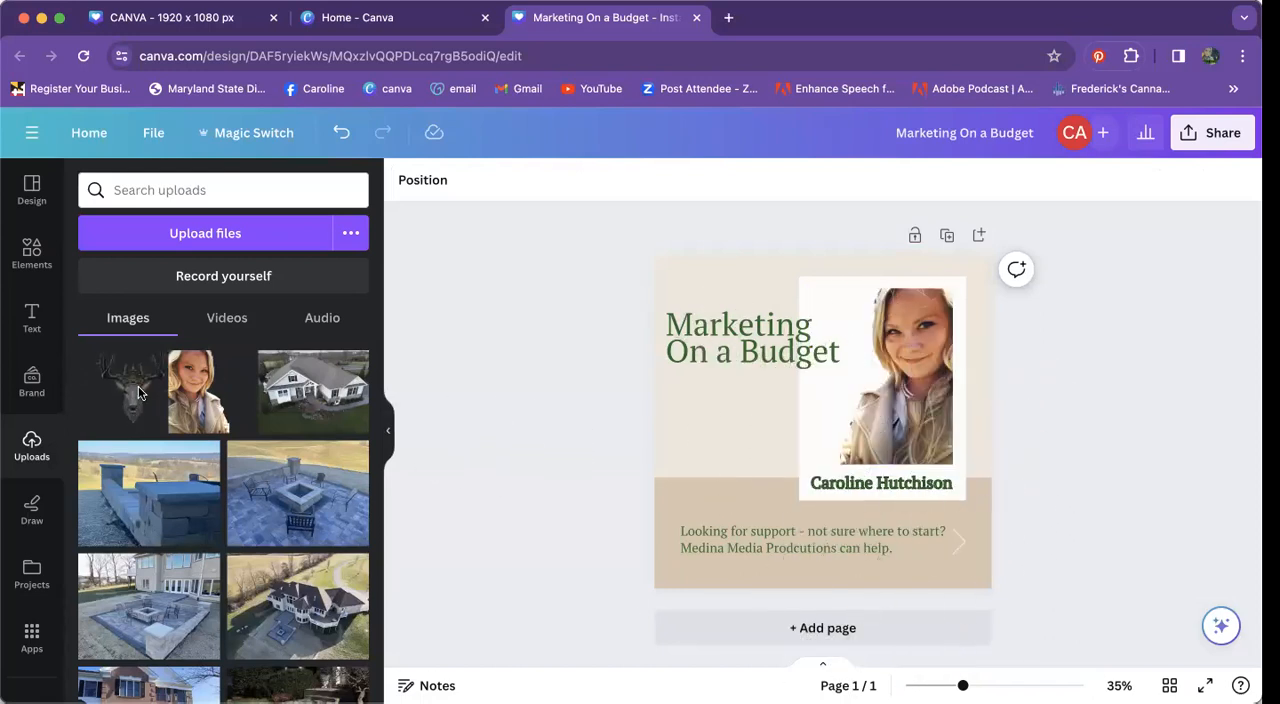
click(138, 396)
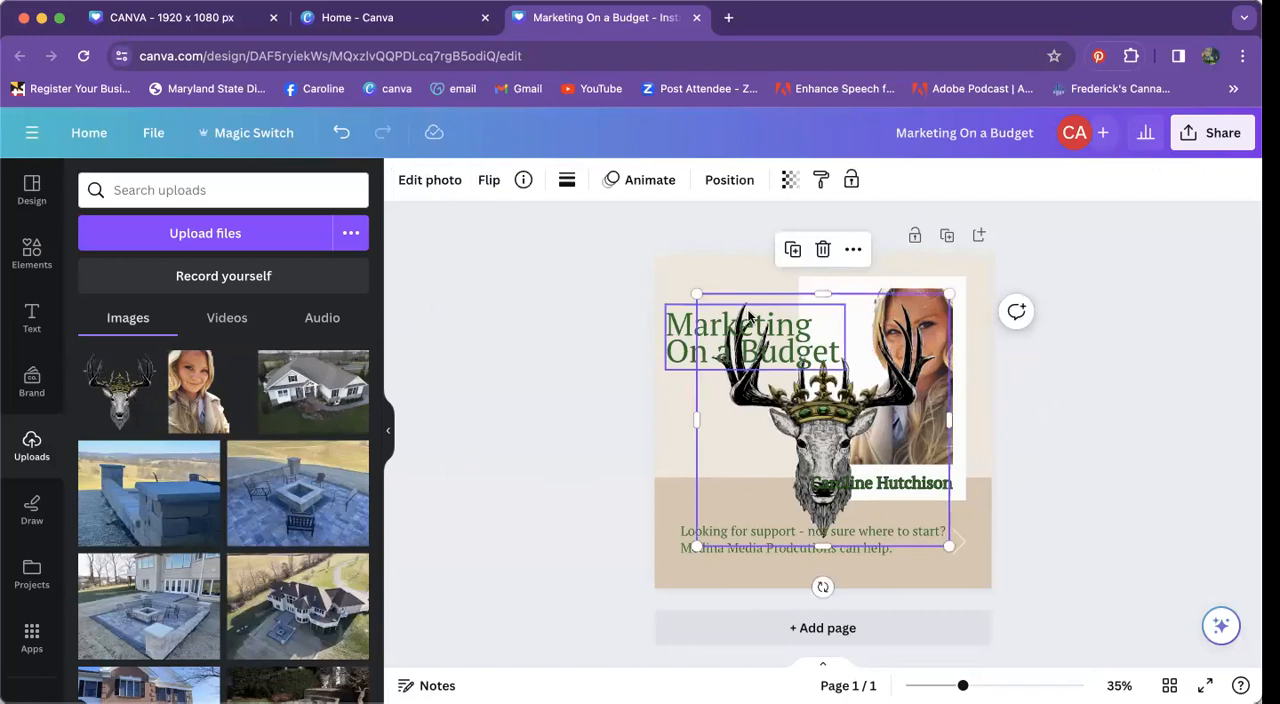
drag(958, 298, 806, 374)
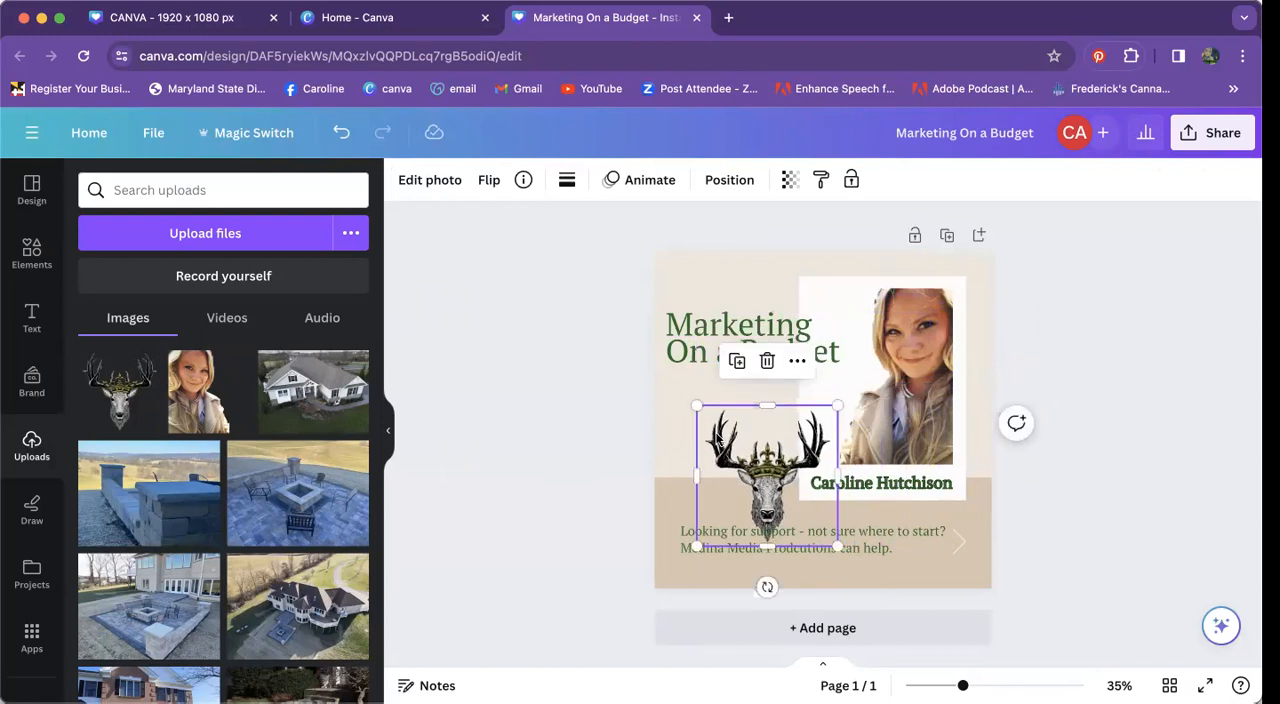
drag(697, 405, 675, 382)
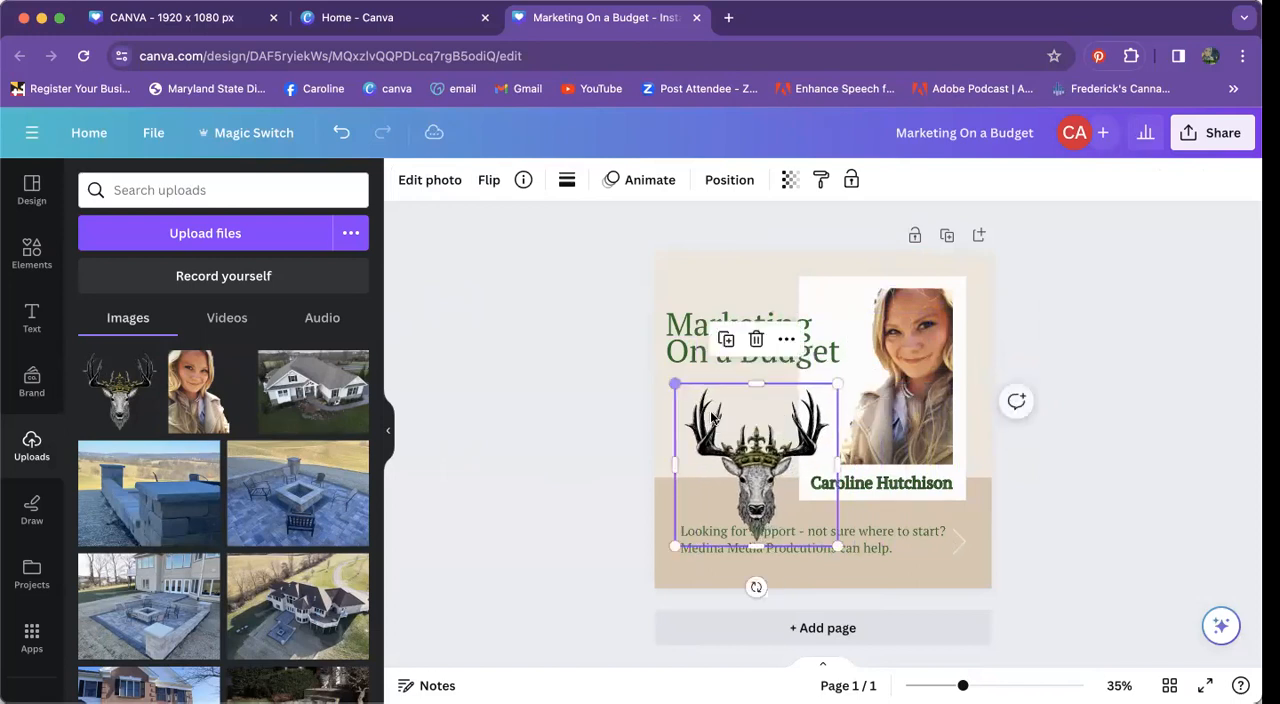
drag(836, 545, 797, 508)
Step: Enlarge the deer image slightly and position it between the heading and the "Looking for support" text
click(1122, 442)
click(777, 439)
drag(799, 384, 823, 360)
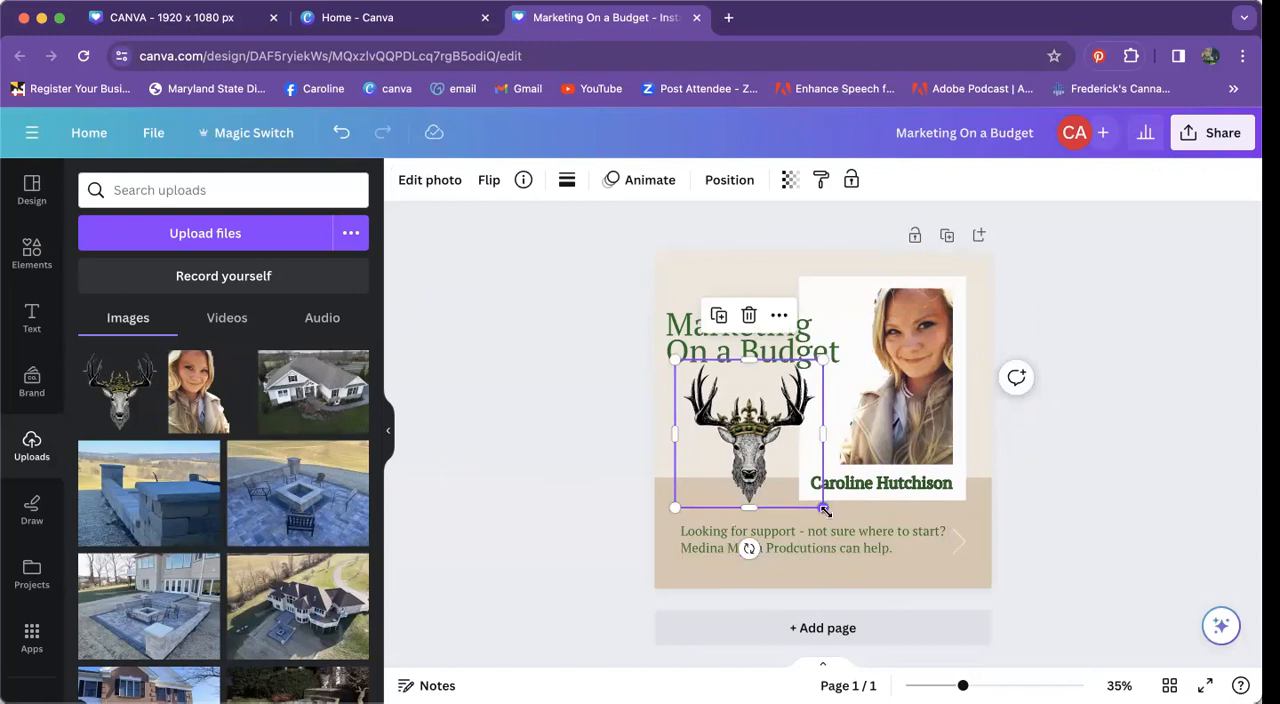
drag(823, 509, 828, 513)
drag(758, 468, 762, 477)
click(1134, 376)
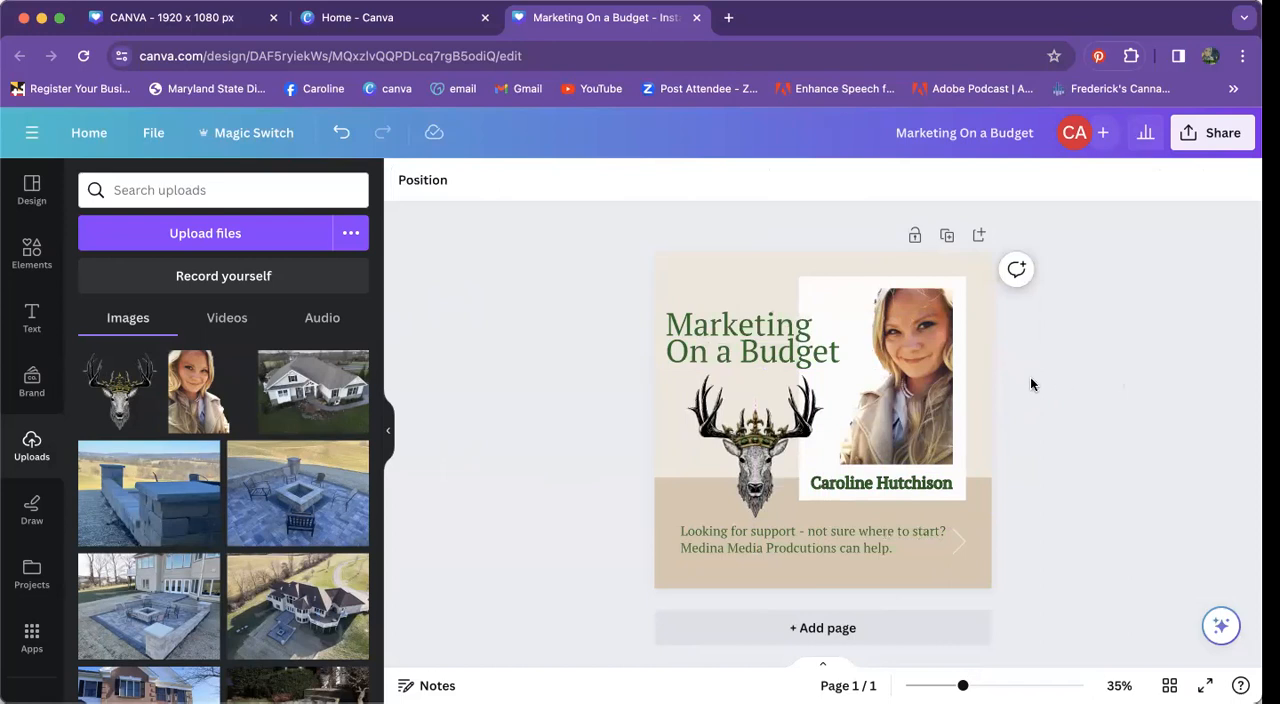
click(904, 280)
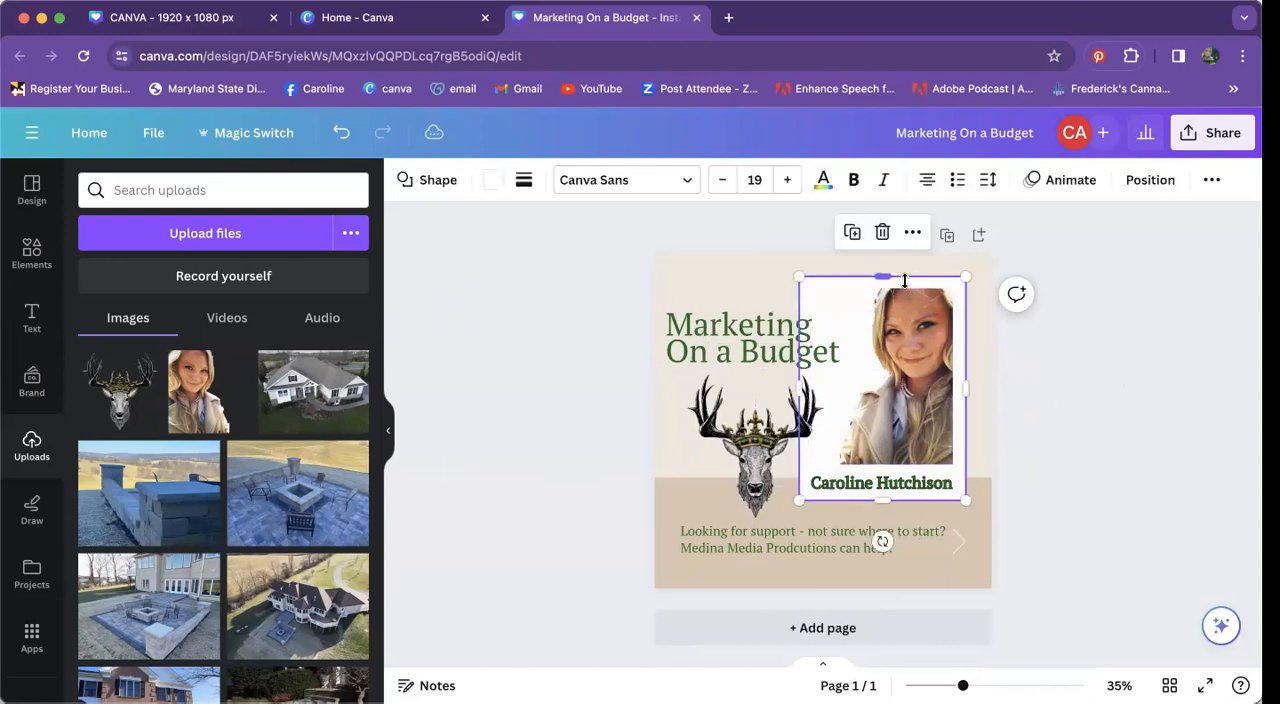
click(1059, 343)
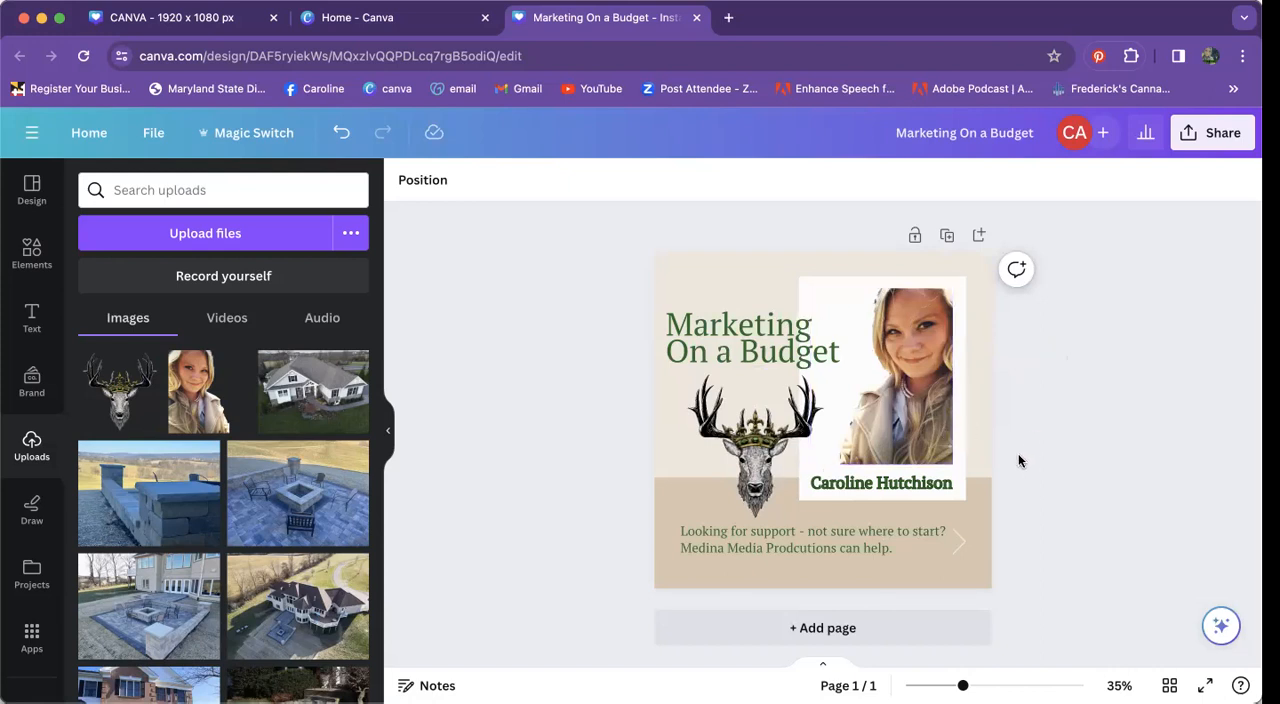
Step: Try the Sleek animation on the whole page and remove all animations
click(977, 416)
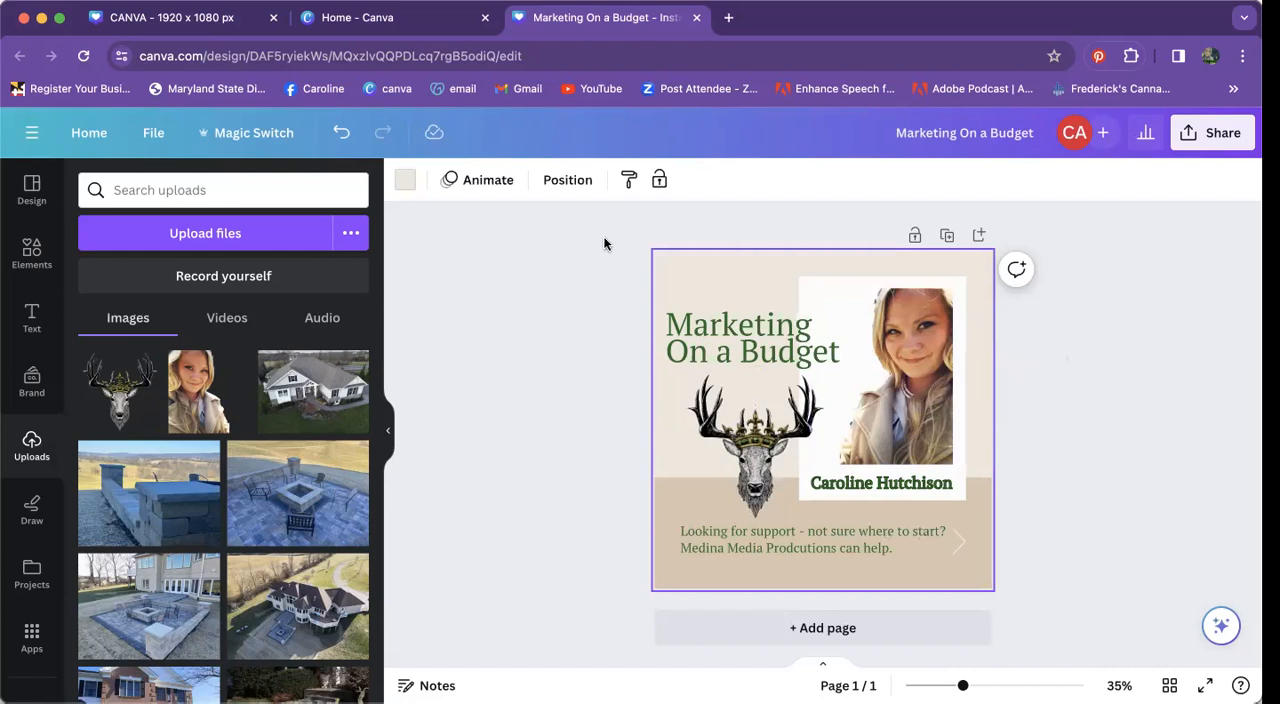
click(476, 184)
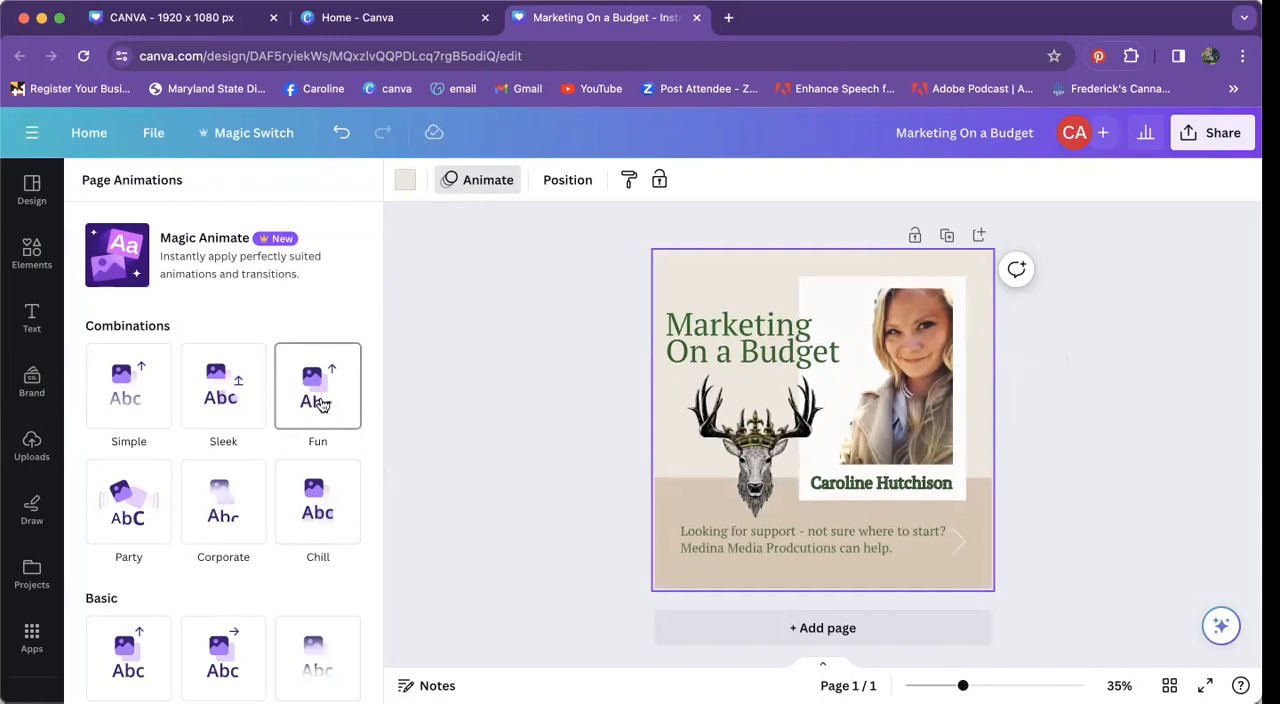
click(217, 388)
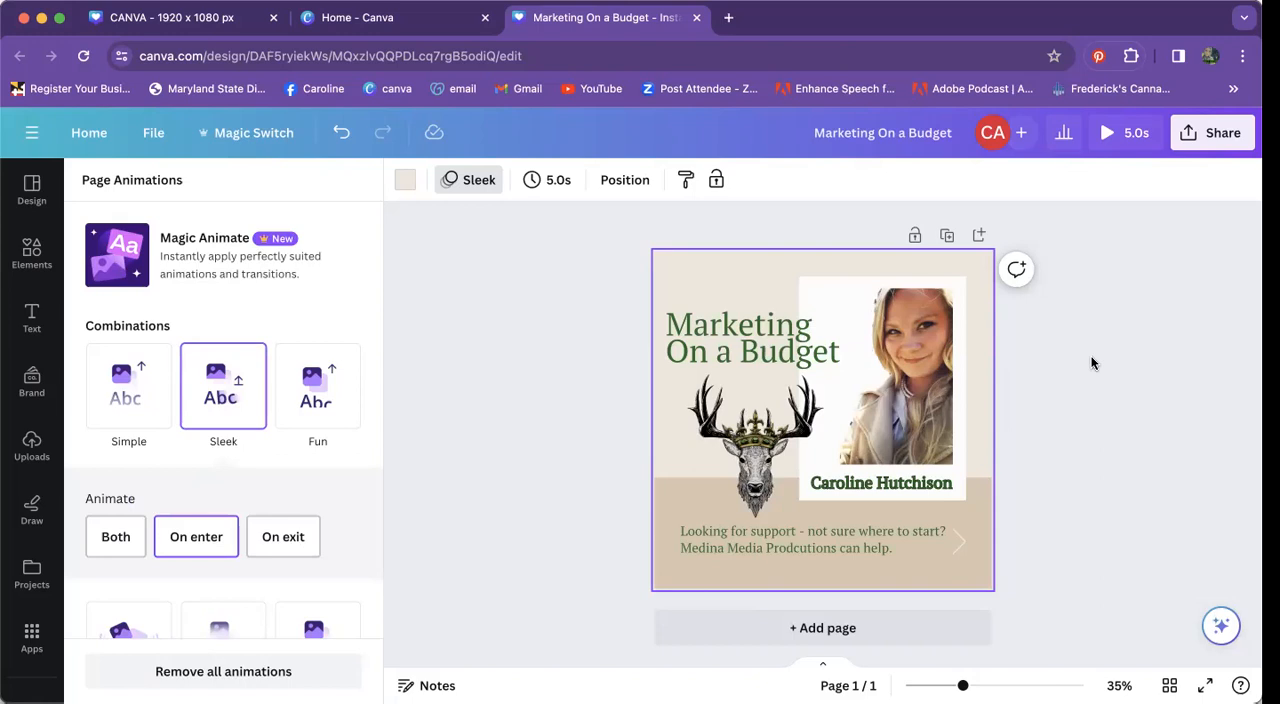
click(222, 672)
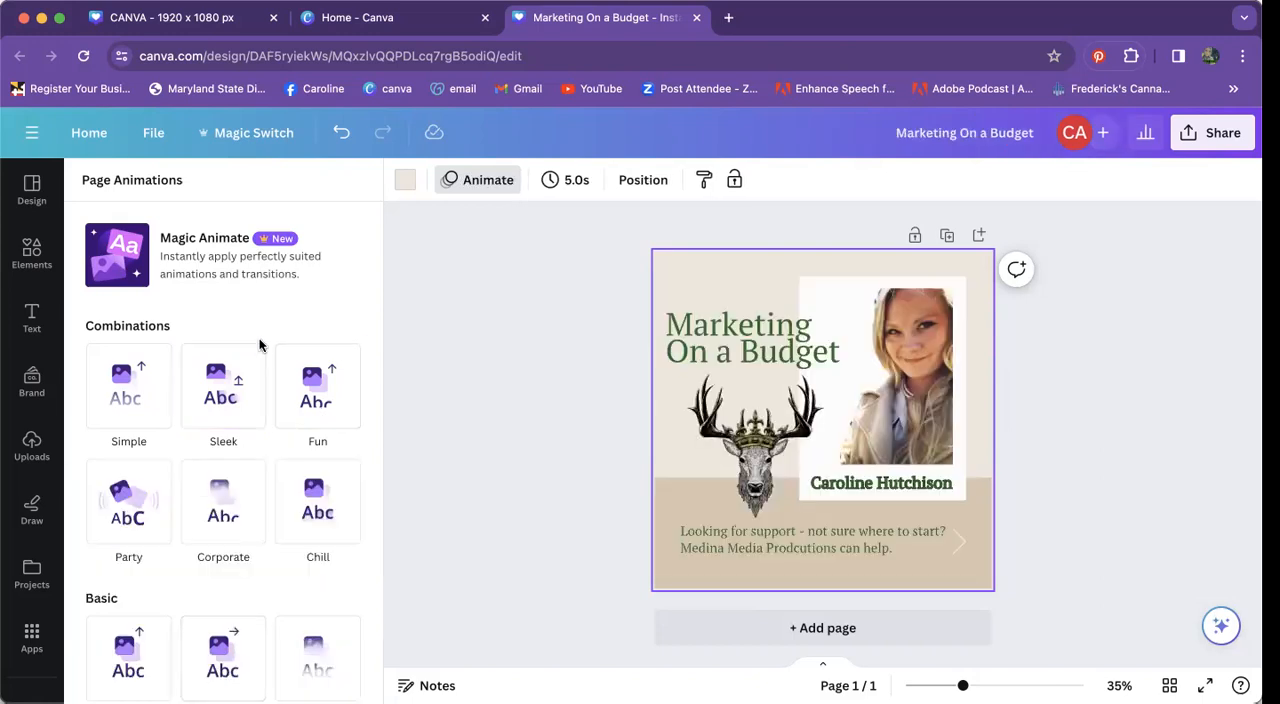
Step: Try the basic Pan animation on the page, remove all animations and deselect the page
scroll(260, 462, down, 1)
scroll(260, 462, down, 3)
click(233, 495)
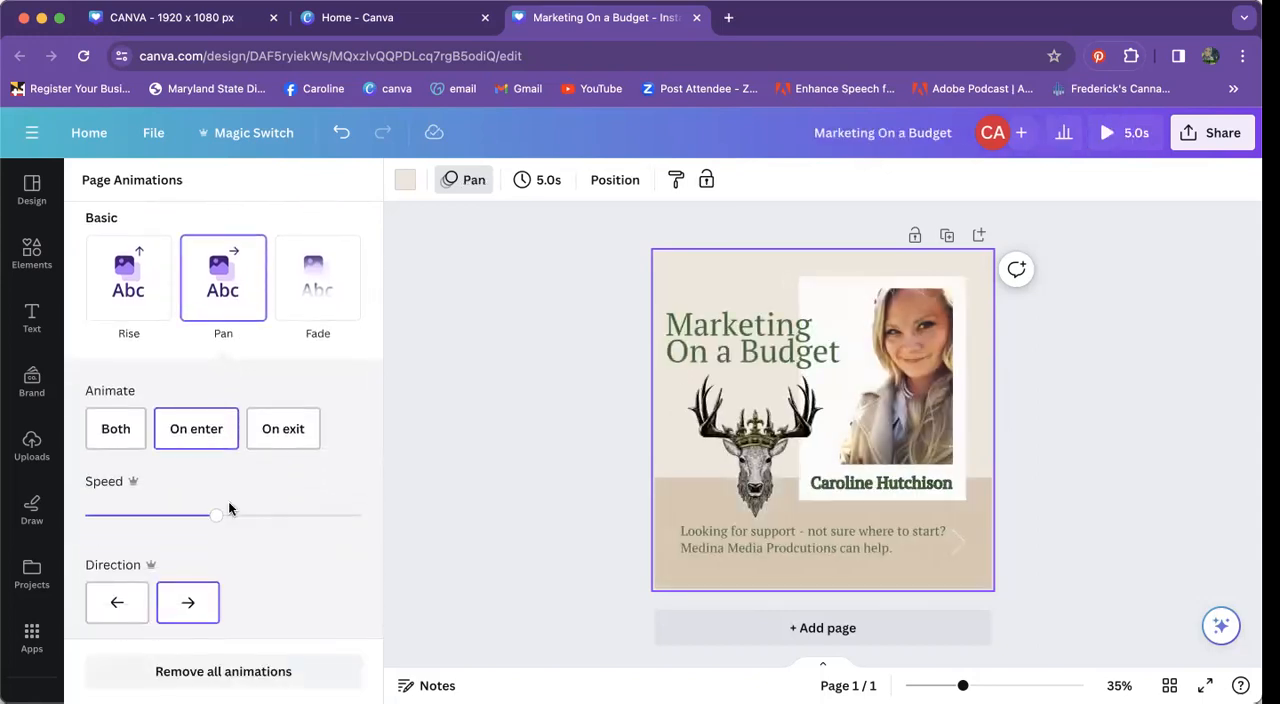
click(223, 671)
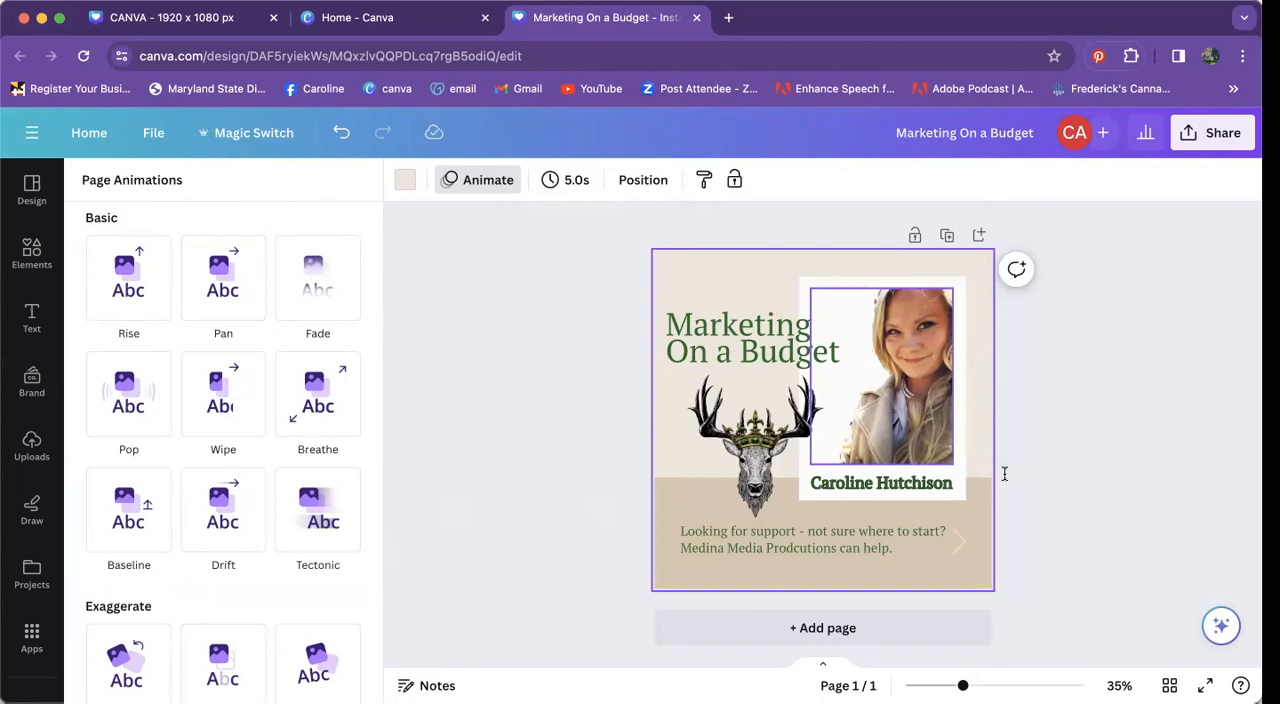
click(579, 305)
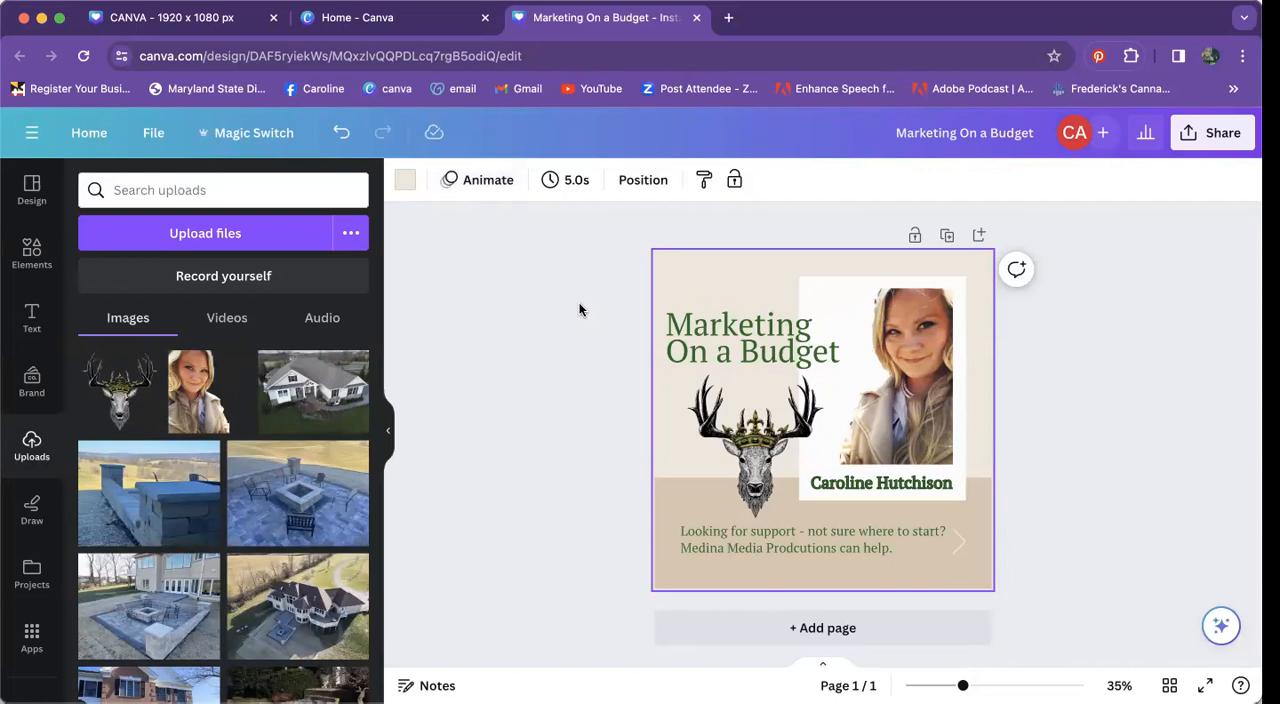
click(579, 303)
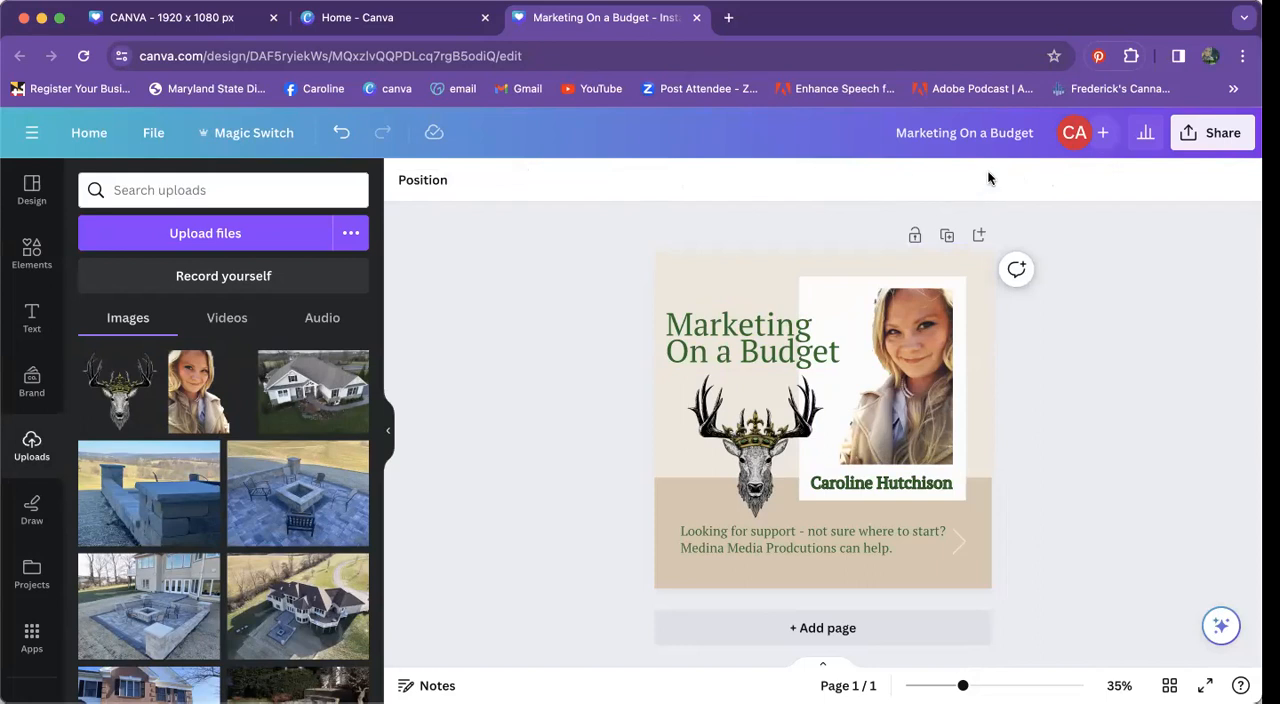
Step: Create a copy of the design resized to Instagram Story, 1080 × 1920 px, with Magic Switch and open the copy
click(245, 135)
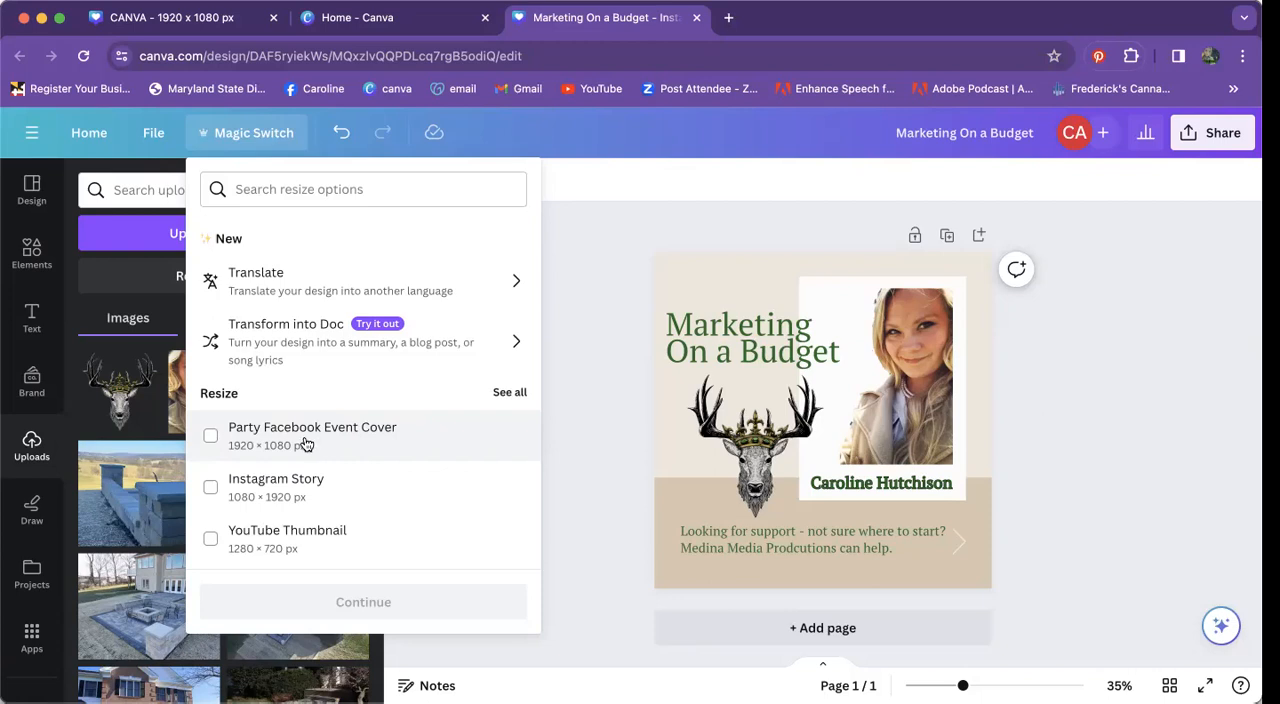
click(262, 490)
scroll(300, 487, down, 2)
scroll(300, 487, down, 1)
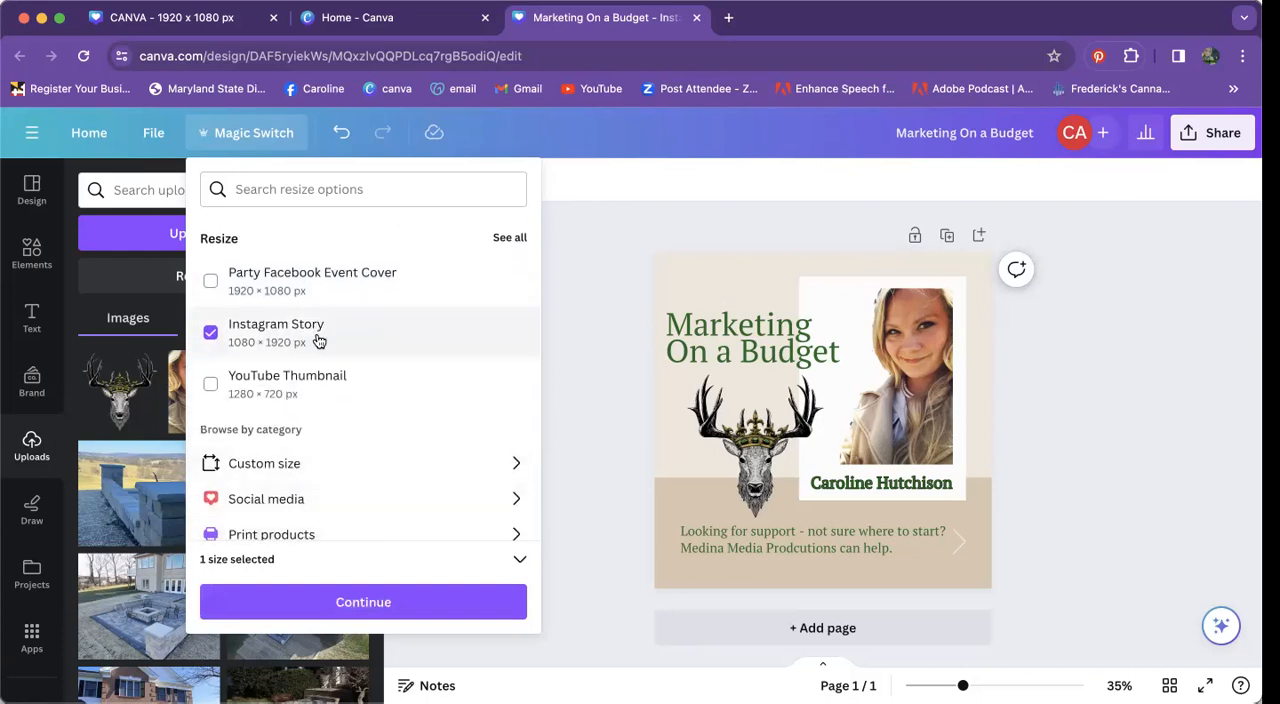
scroll(314, 338, up, 2)
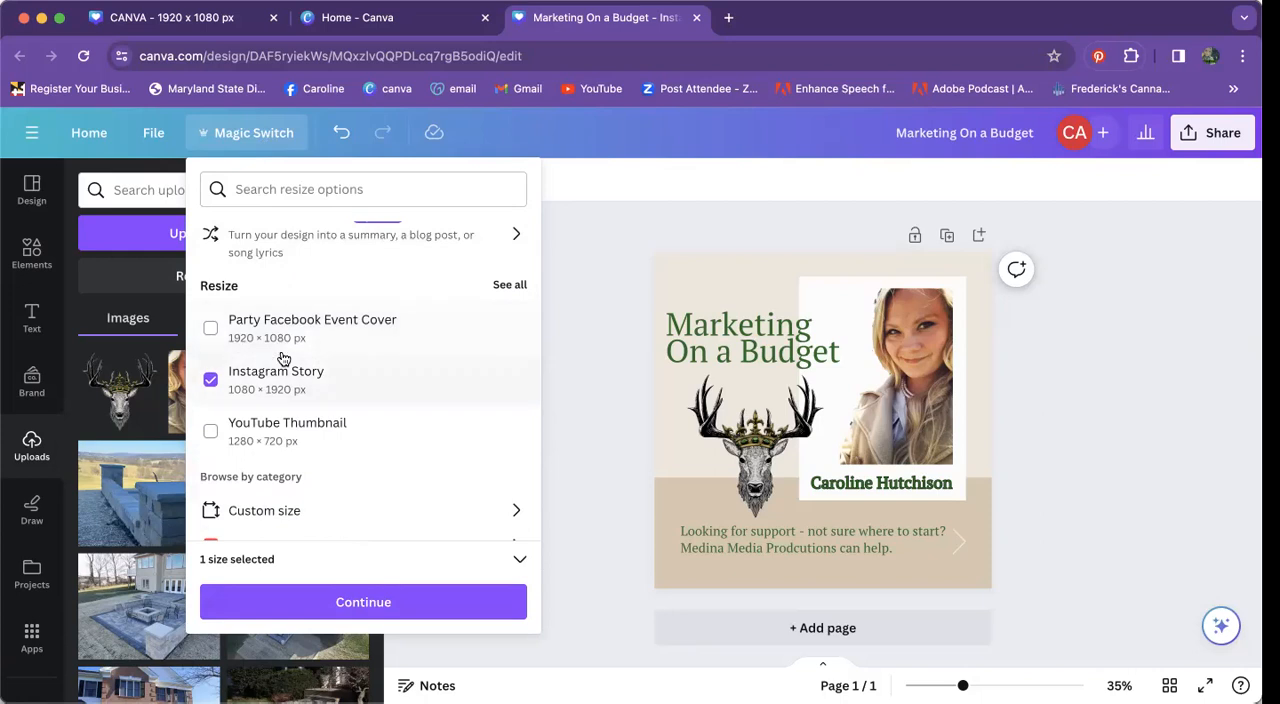
click(340, 599)
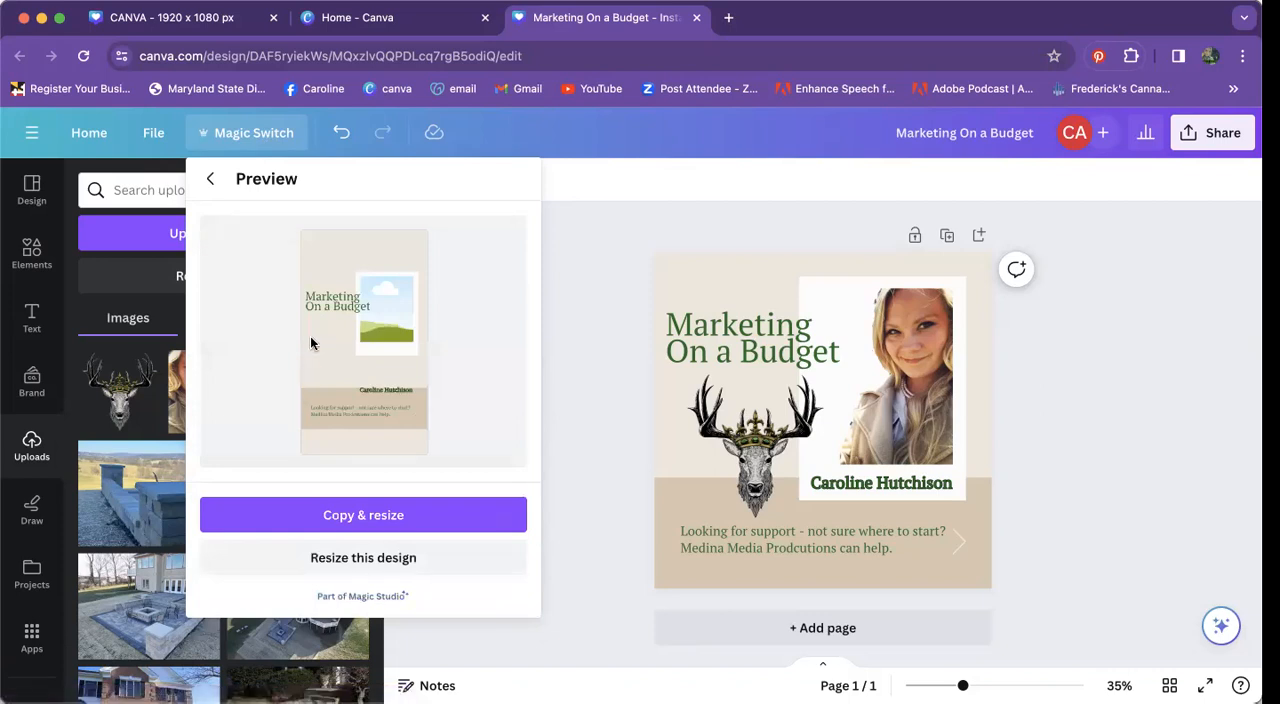
click(352, 518)
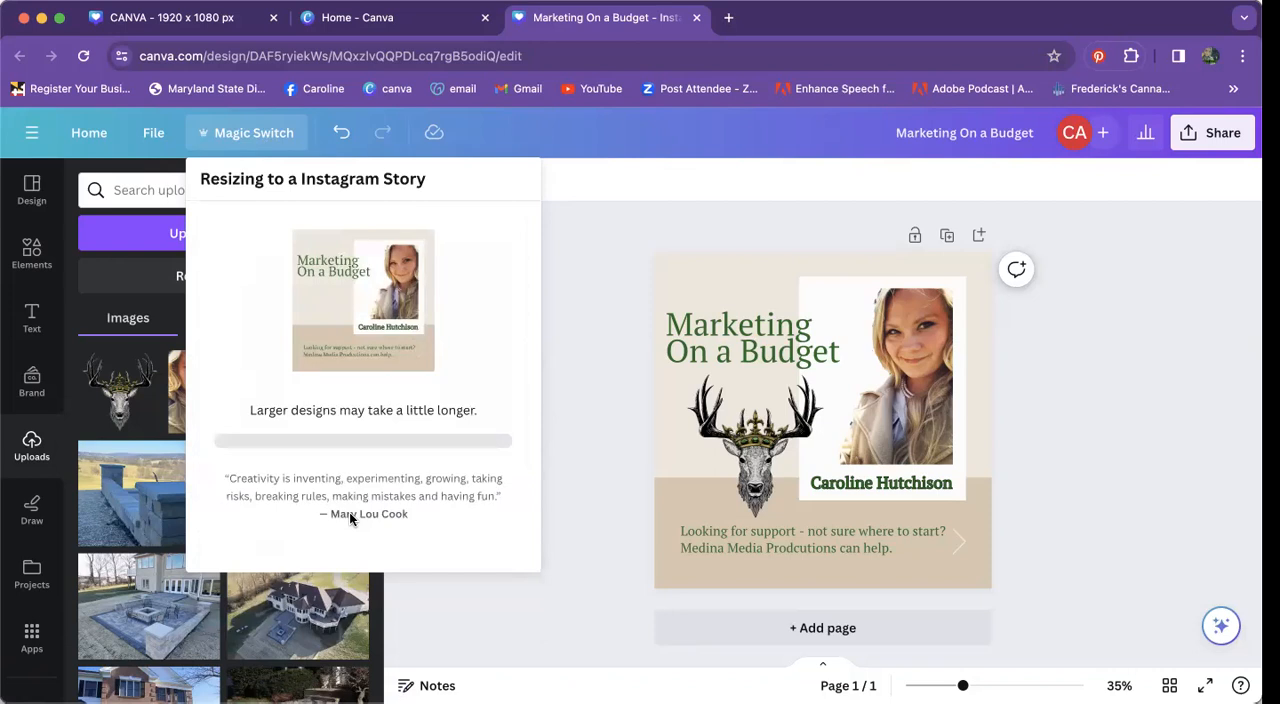
click(370, 315)
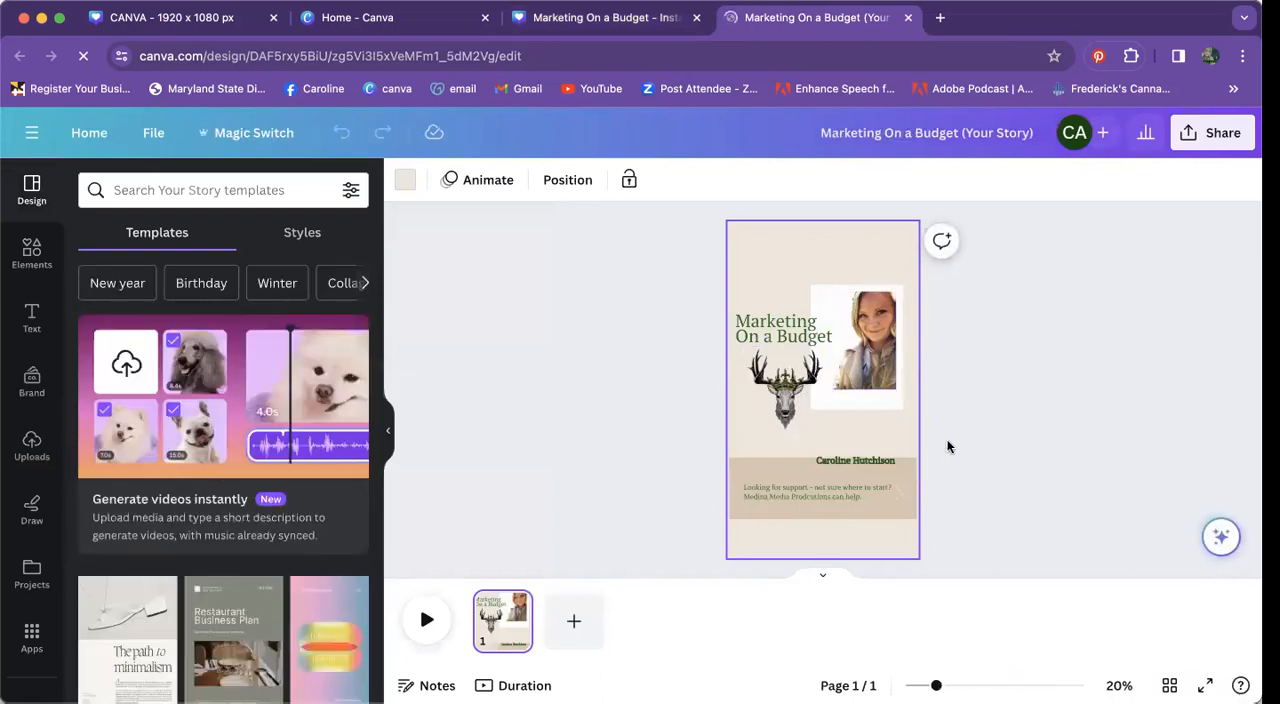
Step: Enlarge the name text on the story to size 73 and place it just above the darker beige band
click(865, 462)
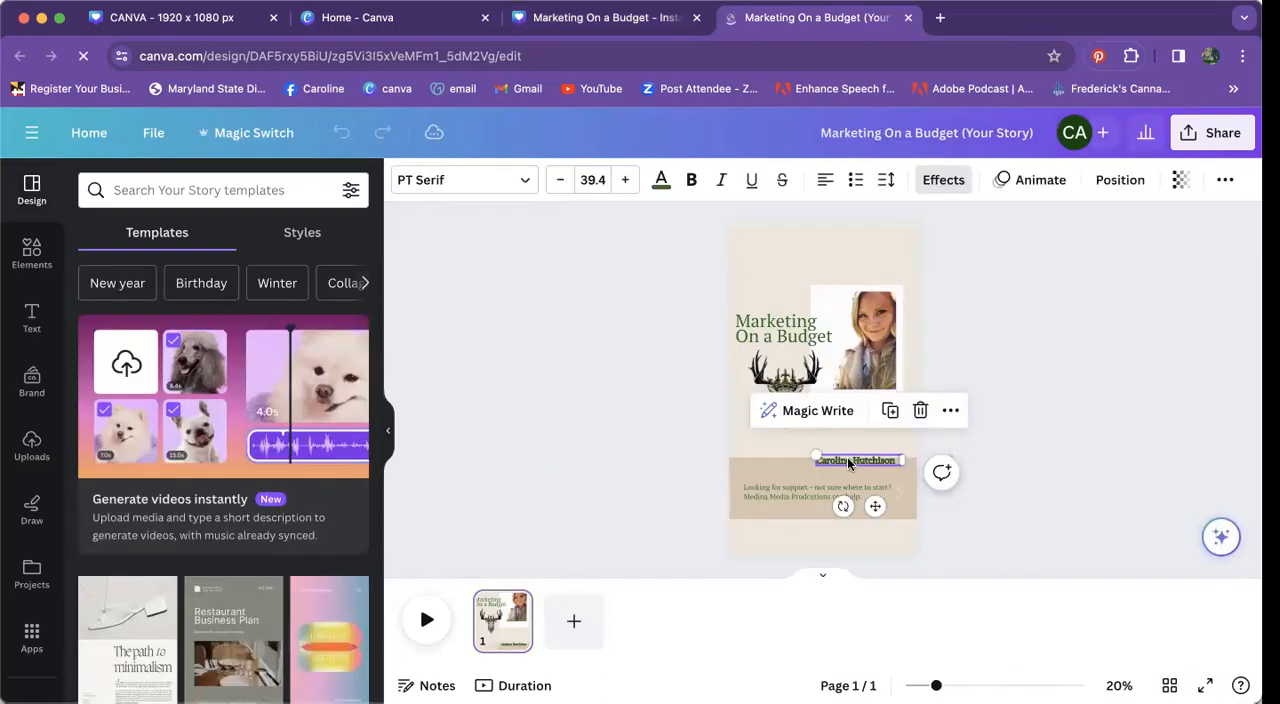
drag(816, 454, 741, 446)
click(980, 422)
drag(866, 459, 871, 448)
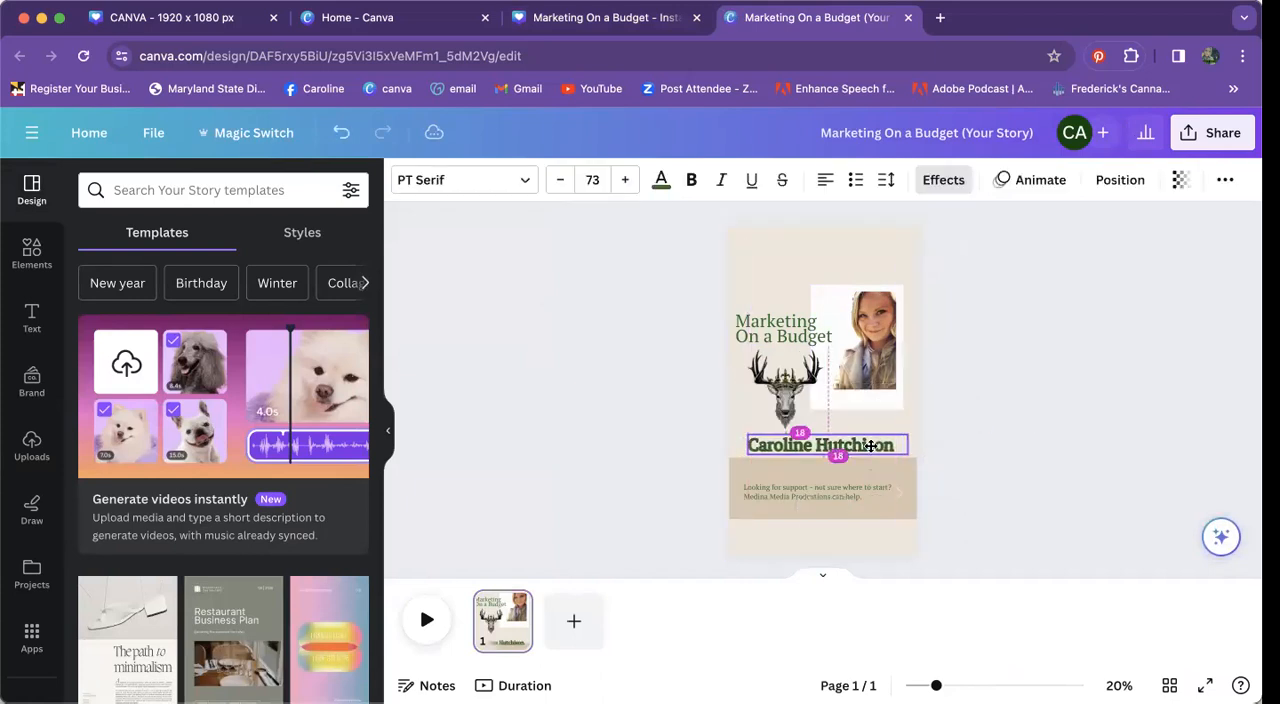
Step: Enlarge the white frame and the portrait photo inside it, and move the "Marketing On a Budget" heading up beside the photo
click(849, 294)
drag(812, 285, 768, 241)
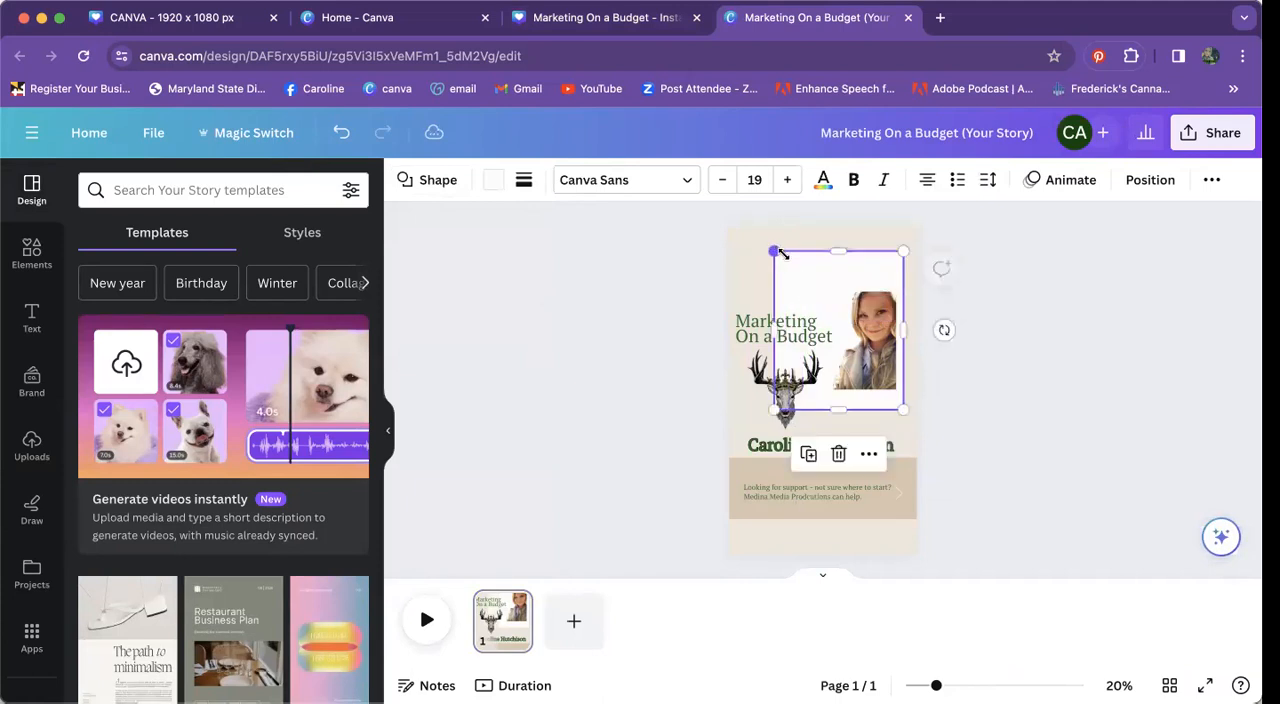
click(854, 320)
drag(814, 284, 785, 249)
drag(867, 328, 865, 335)
drag(761, 330, 760, 301)
click(1001, 429)
Step: Increase the "Looking for support" text to size 45.5 and widen its text box slightly
click(849, 478)
click(850, 487)
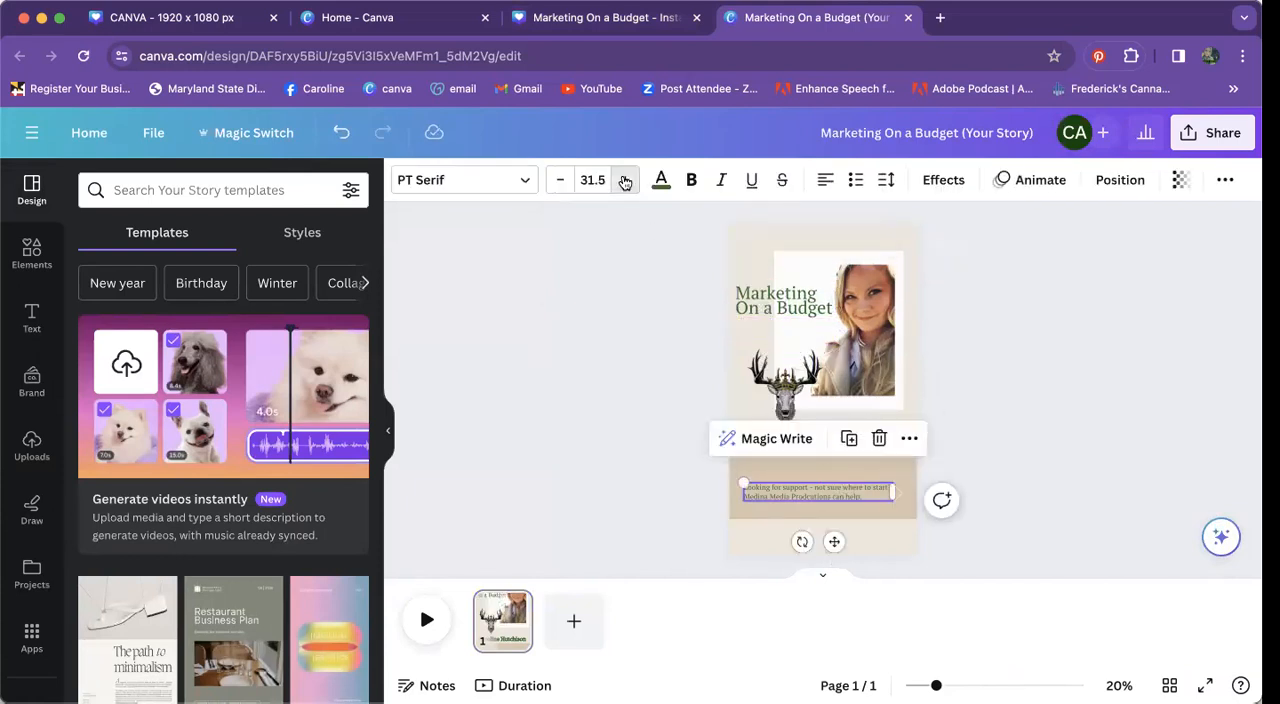
click(625, 180)
click(625, 180)
click(625, 180)
click(625, 180)
click(625, 180)
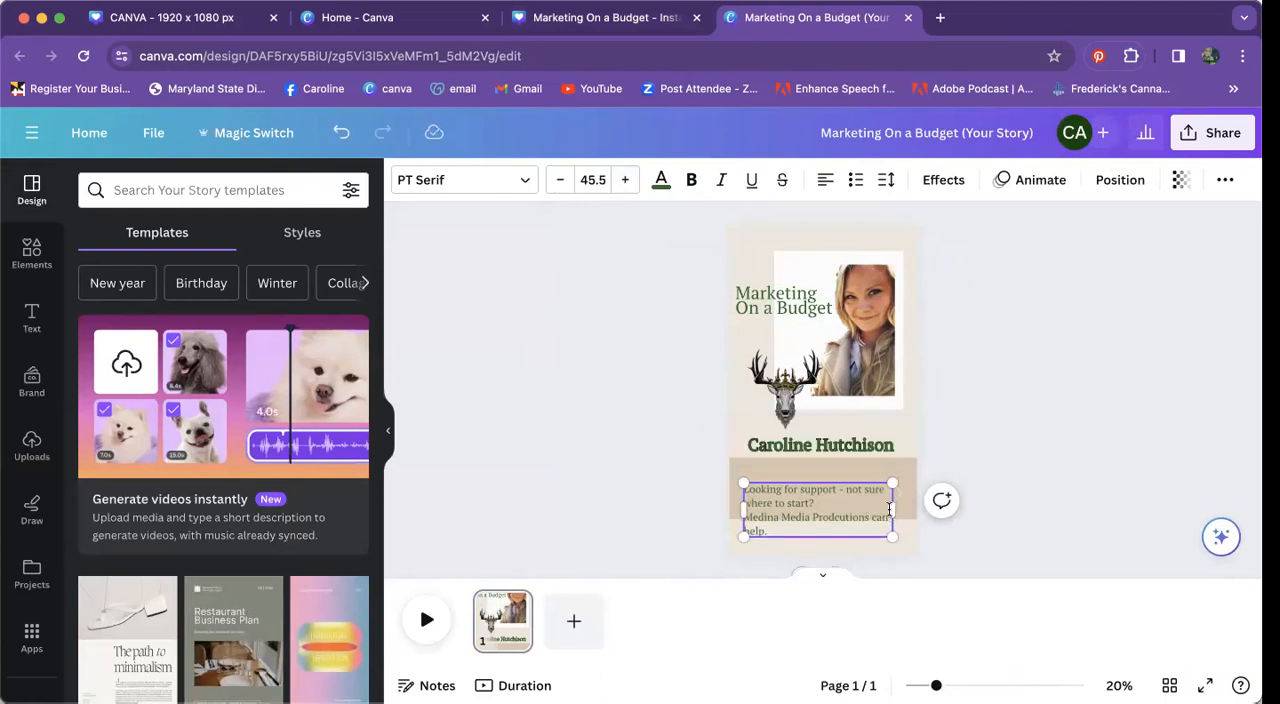
mouse_move(901, 509)
mouse_down()
mouse_move(960, 511)
mouse_move(898, 508)
mouse_up()
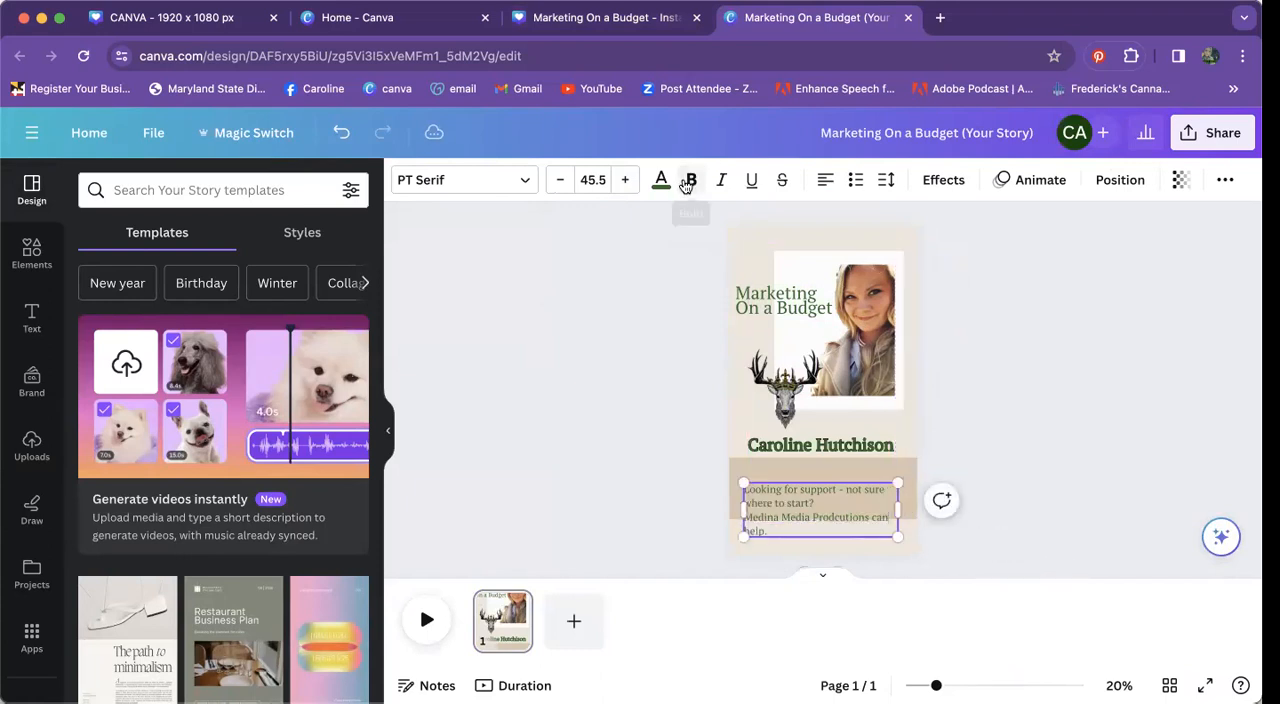
Step: Increase the font size in the "Looking for support" text box further and move the box up into the darker beige band
click(625, 180)
click(625, 180)
click(625, 180)
click(625, 180)
click(625, 180)
click(612, 435)
click(771, 504)
drag(771, 504, 774, 486)
click(1011, 411)
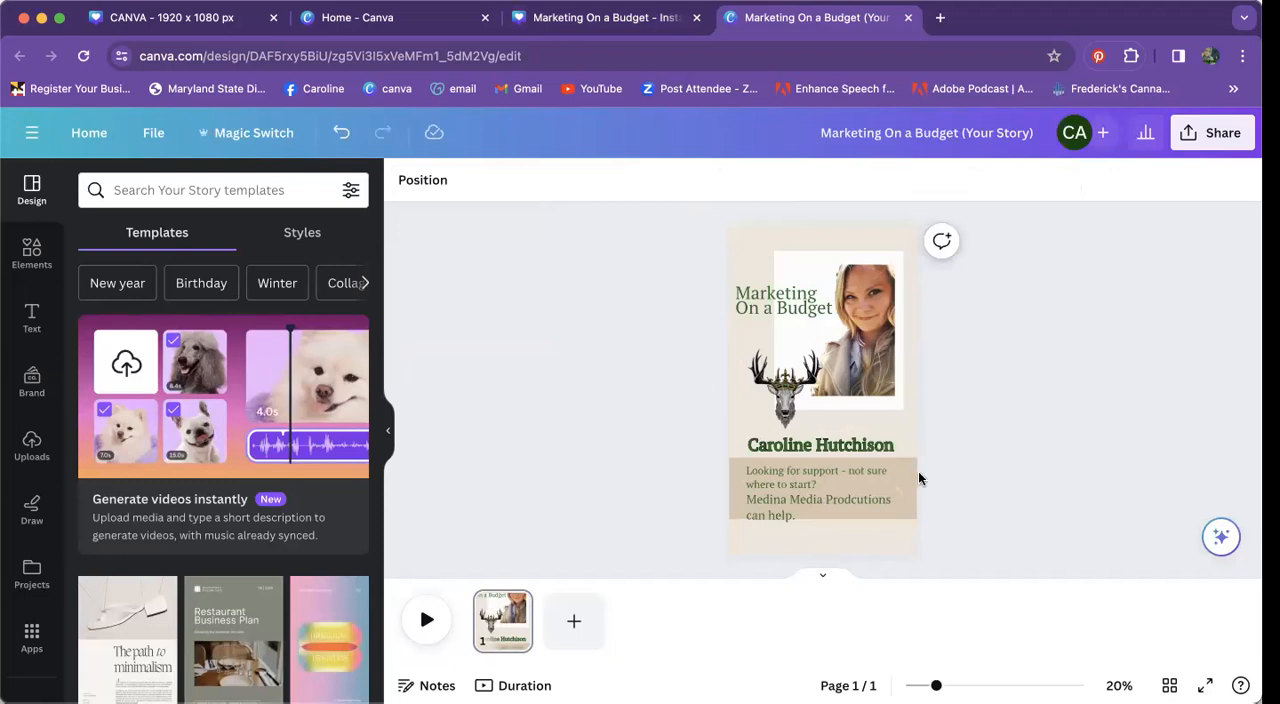
Step: Delete the faint arrow beside the support text and extend the beige band downward to enclose all the text lines
click(902, 498)
click(901, 496)
key(Delete)
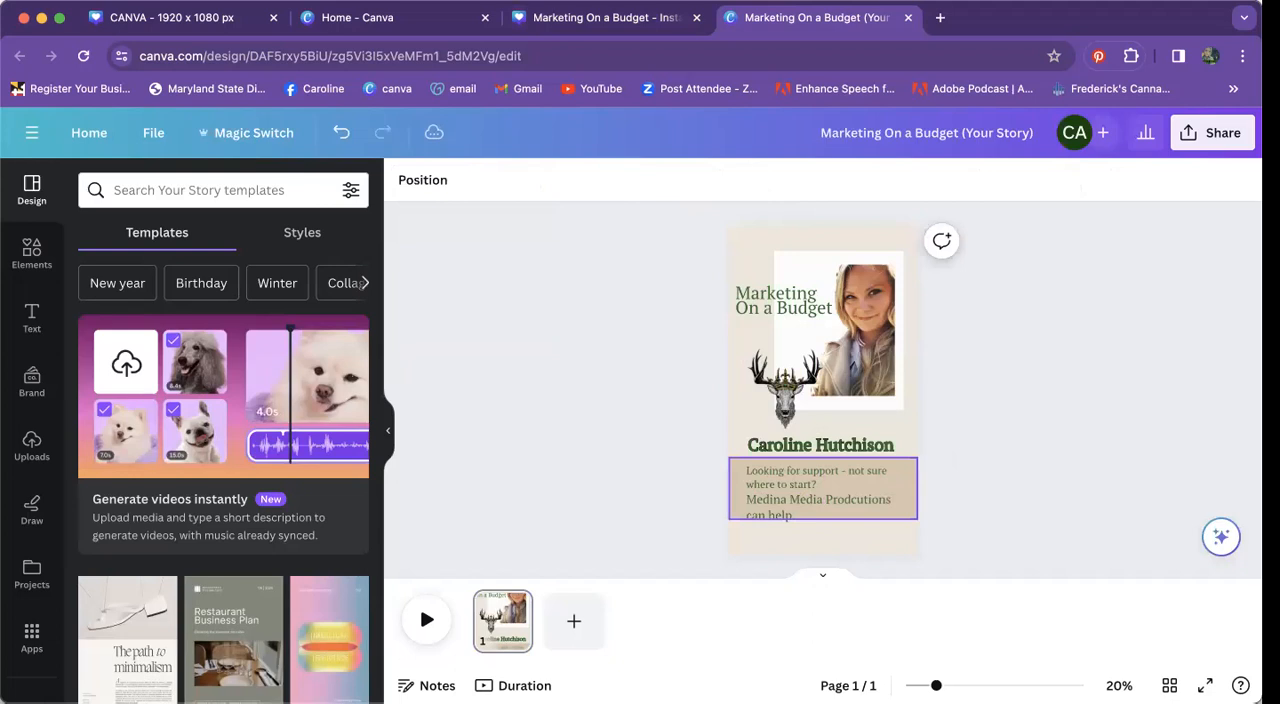
click(877, 484)
drag(820, 518, 820, 526)
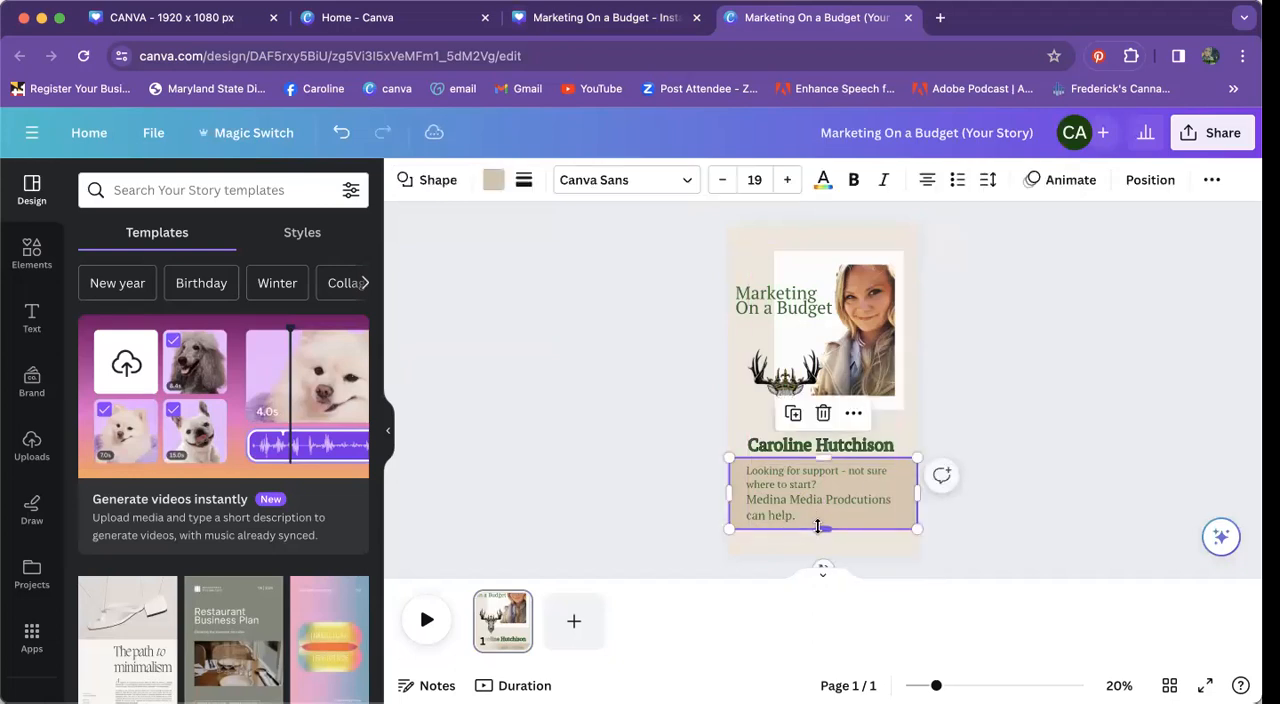
click(1040, 421)
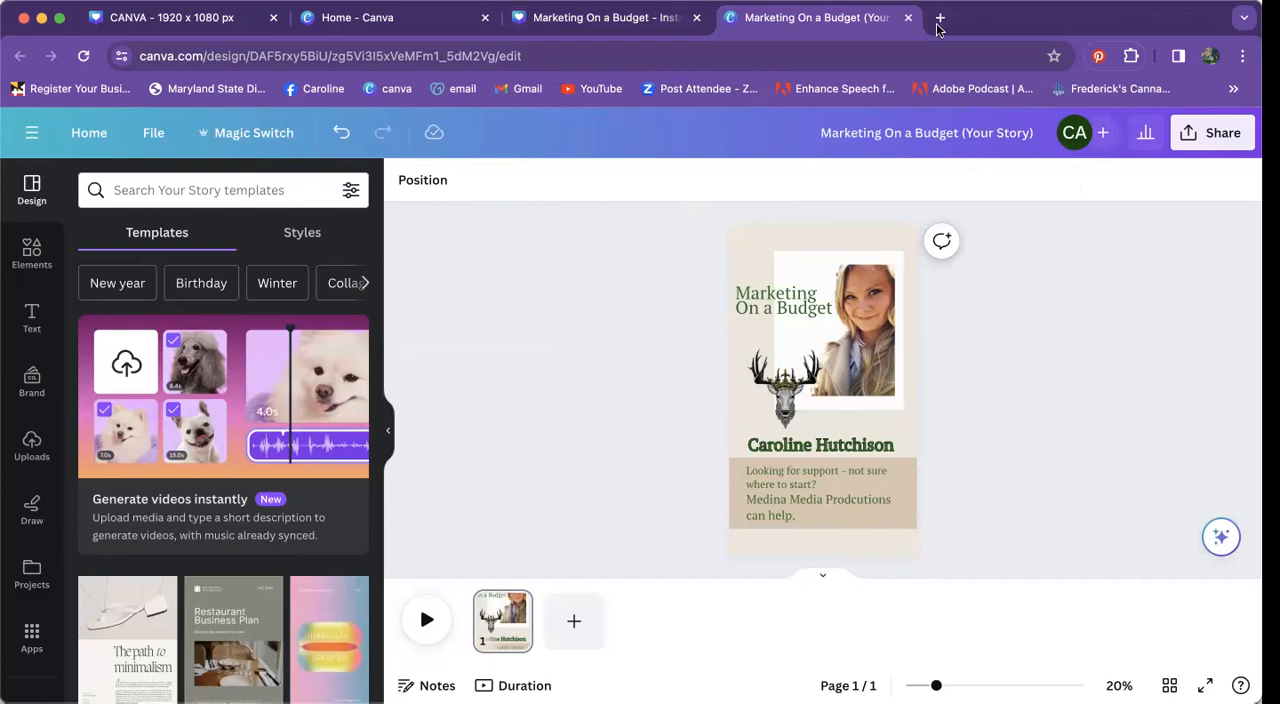
Step: Close the Your Story copy, the original Marketing On a Budget post and the old Canva home page
click(908, 17)
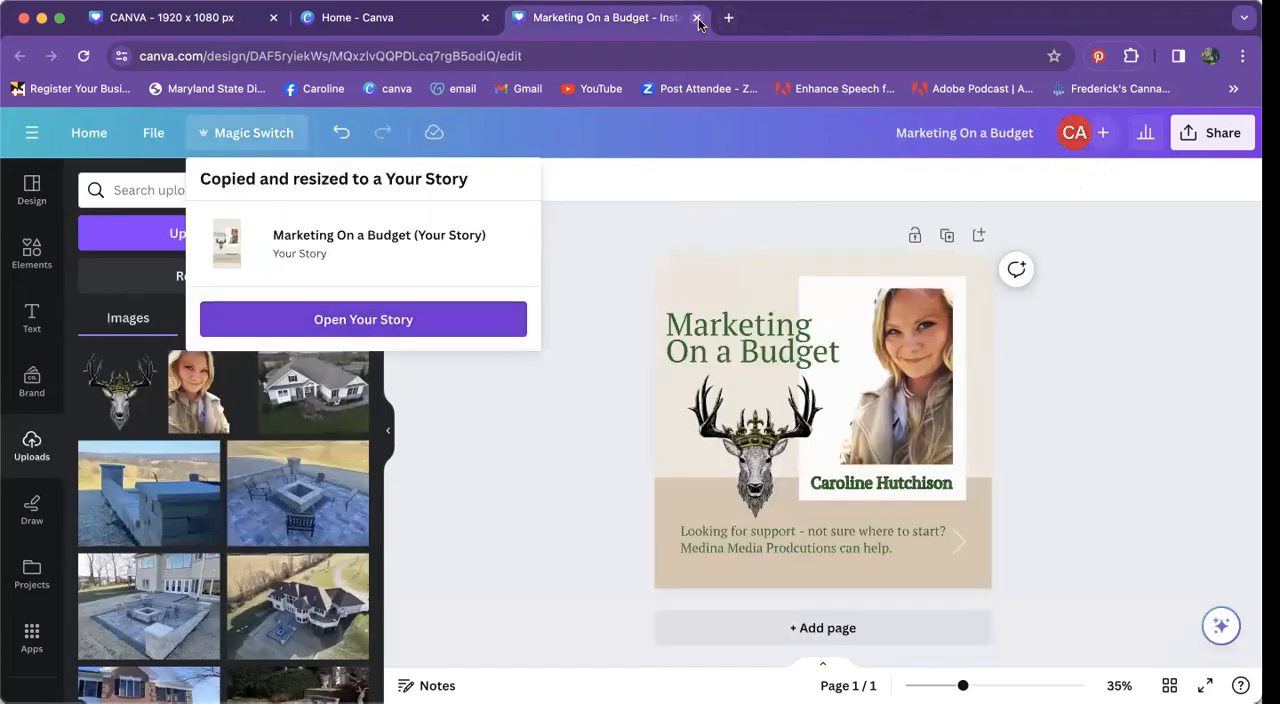
click(697, 18)
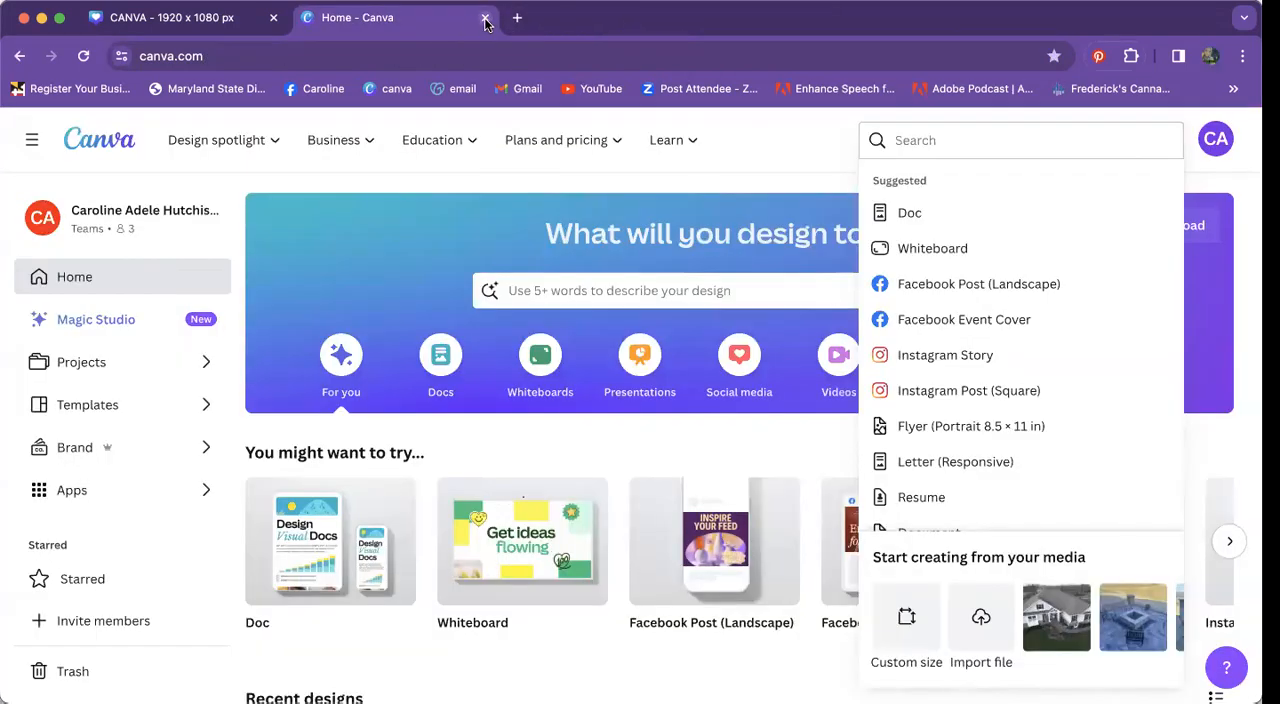
click(485, 20)
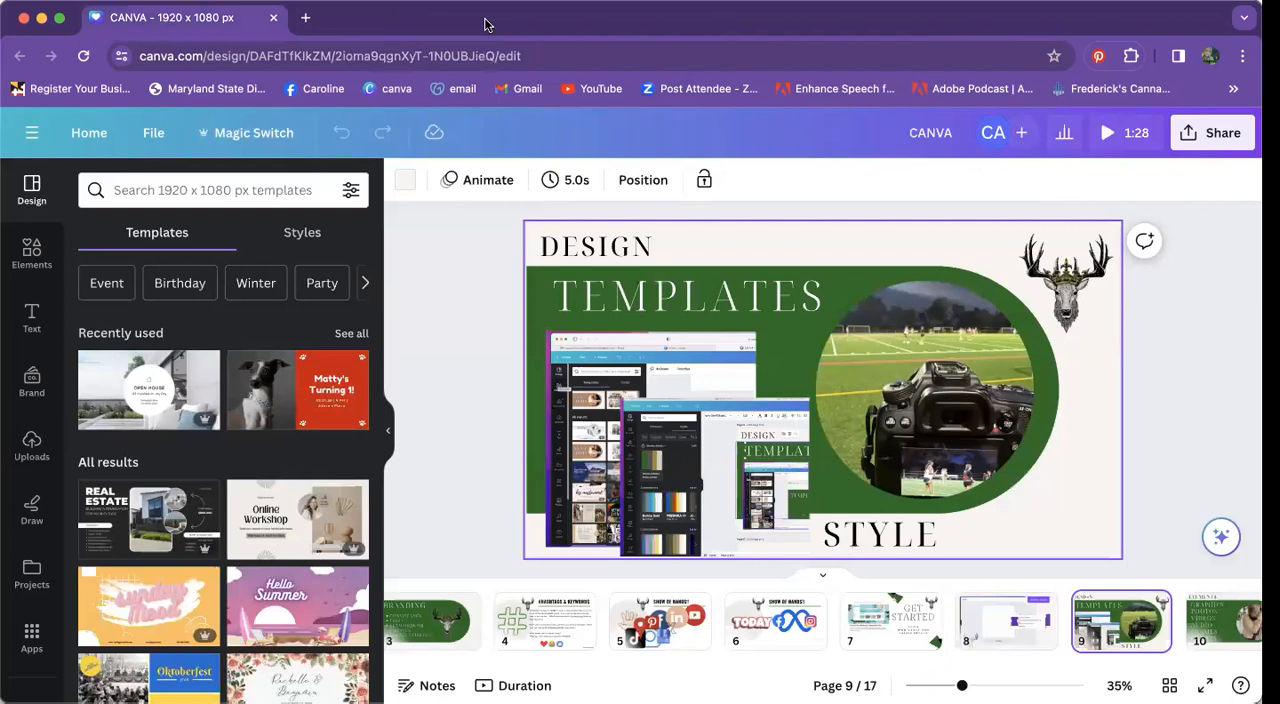
Step: Open the Canva home page in a new browser tab and look through the recent designs for the saved post and story
click(305, 17)
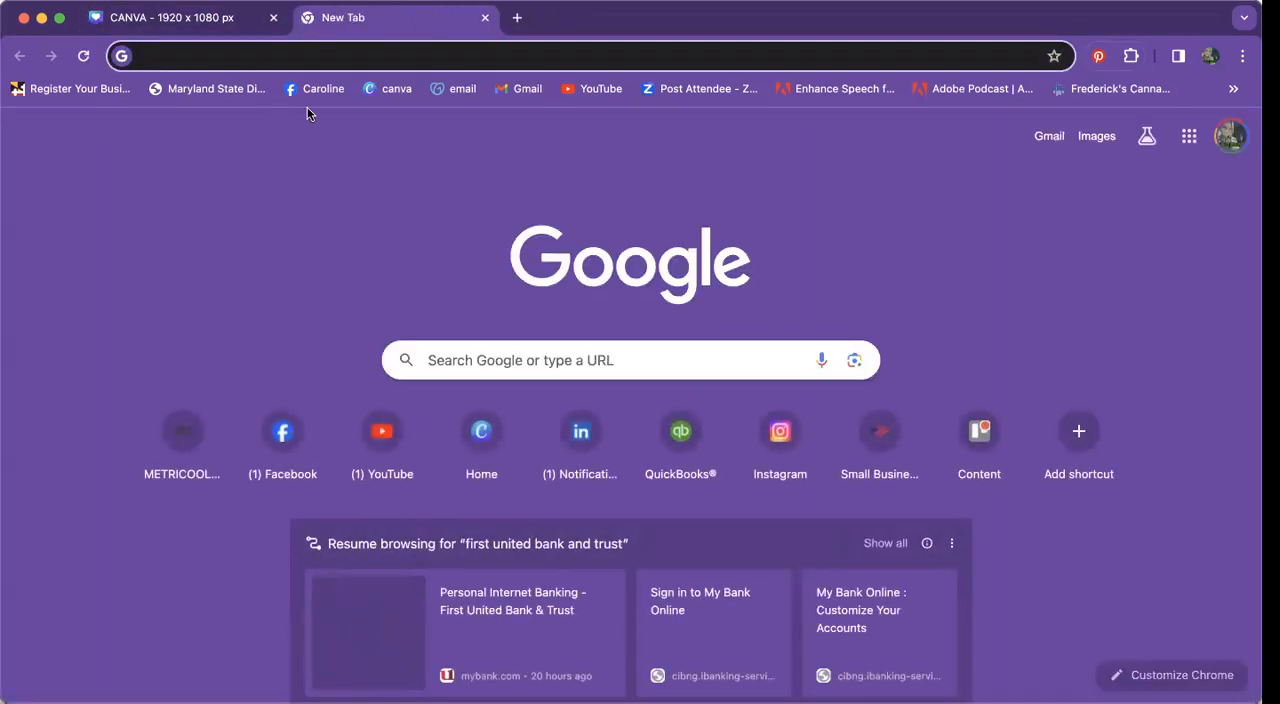
click(397, 88)
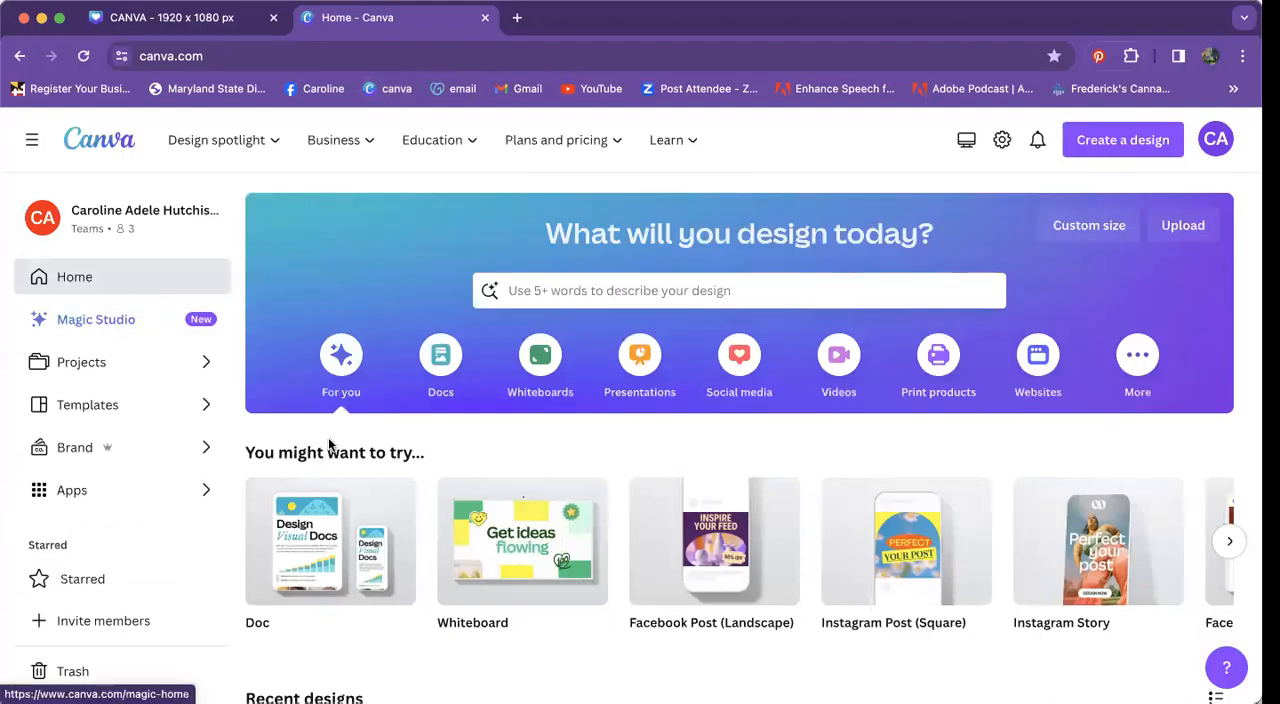
scroll(399, 494, down, 5)
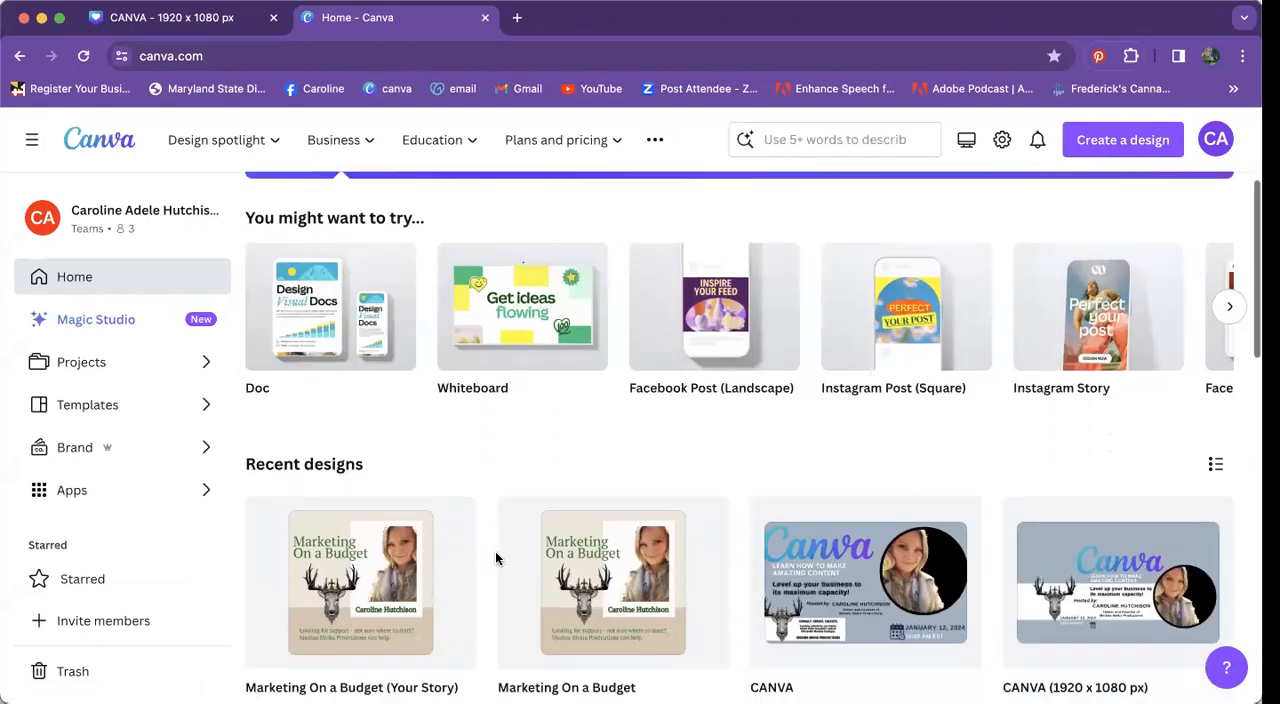
scroll(495, 558, down, 2)
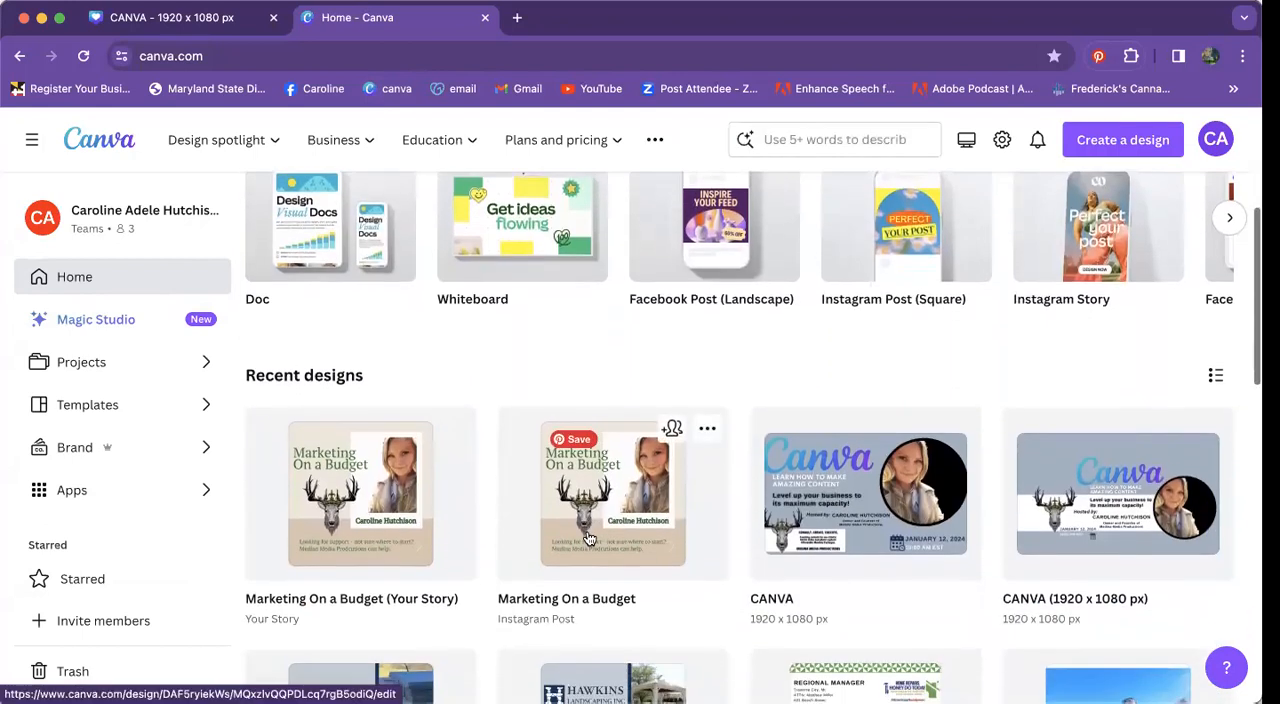
scroll(590, 538, up, 1)
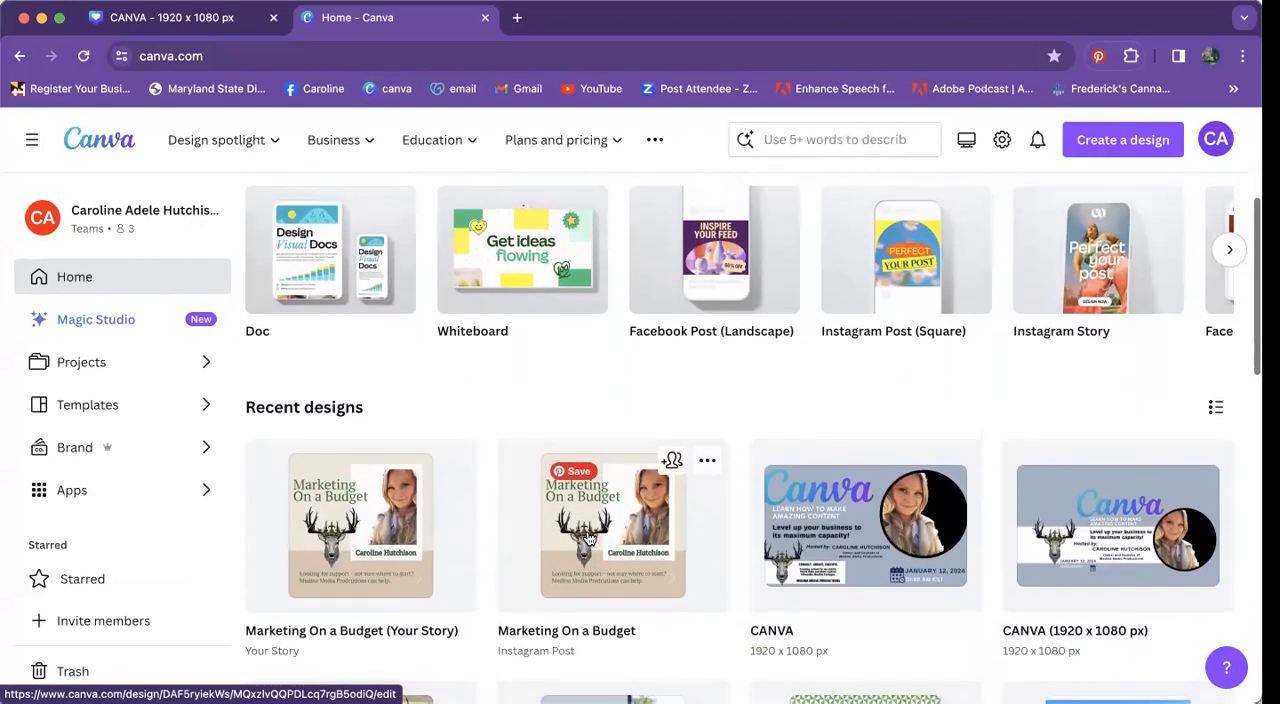
scroll(589, 537, up, 3)
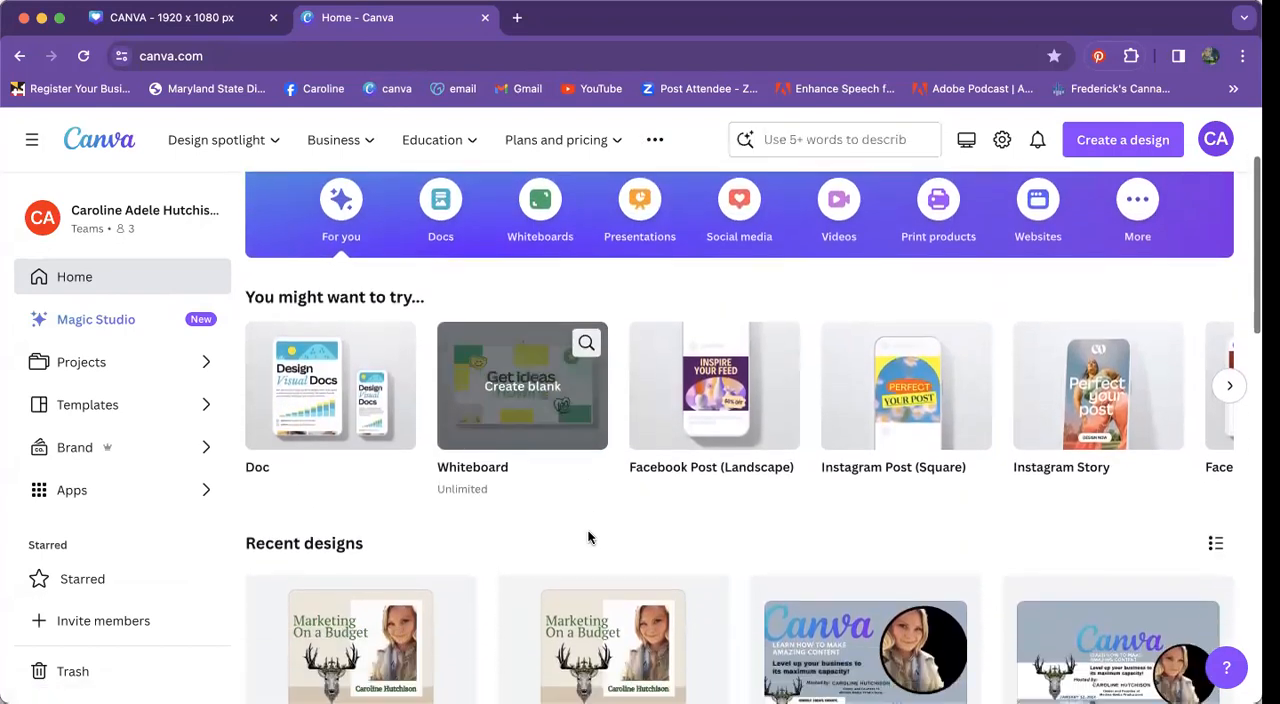
scroll(588, 538, down, 3)
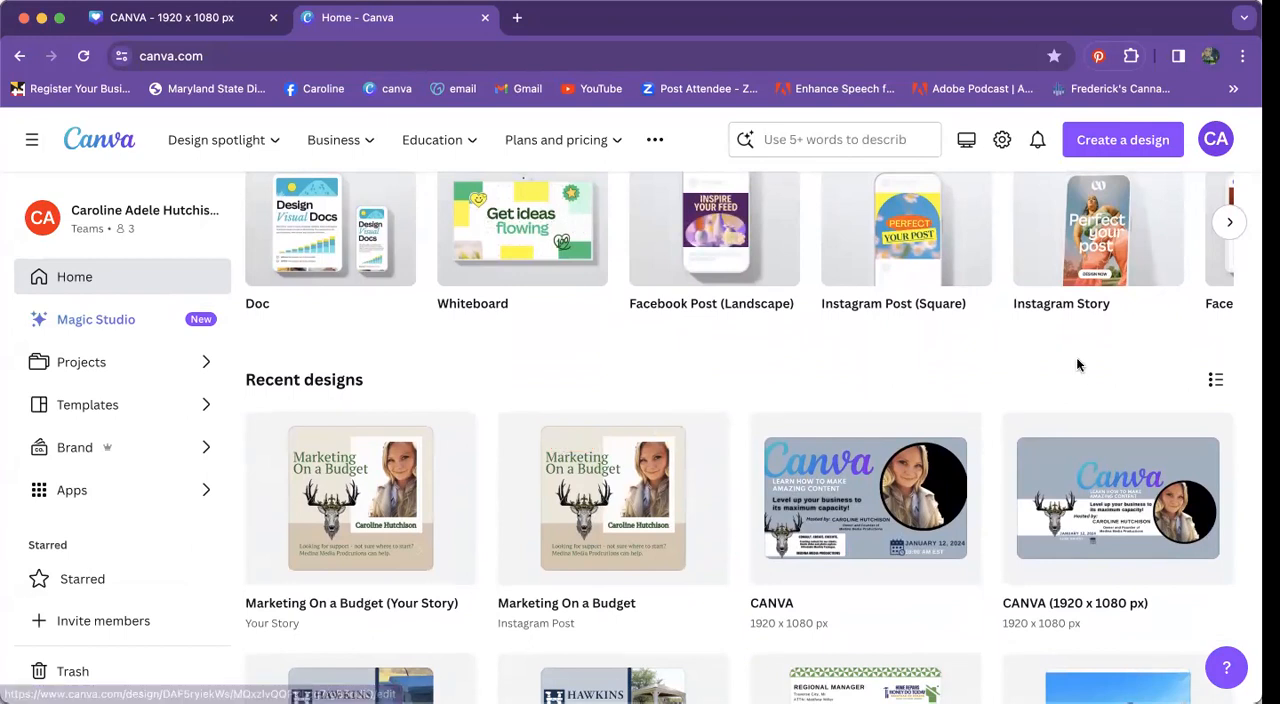
scroll(1110, 230, up, 6)
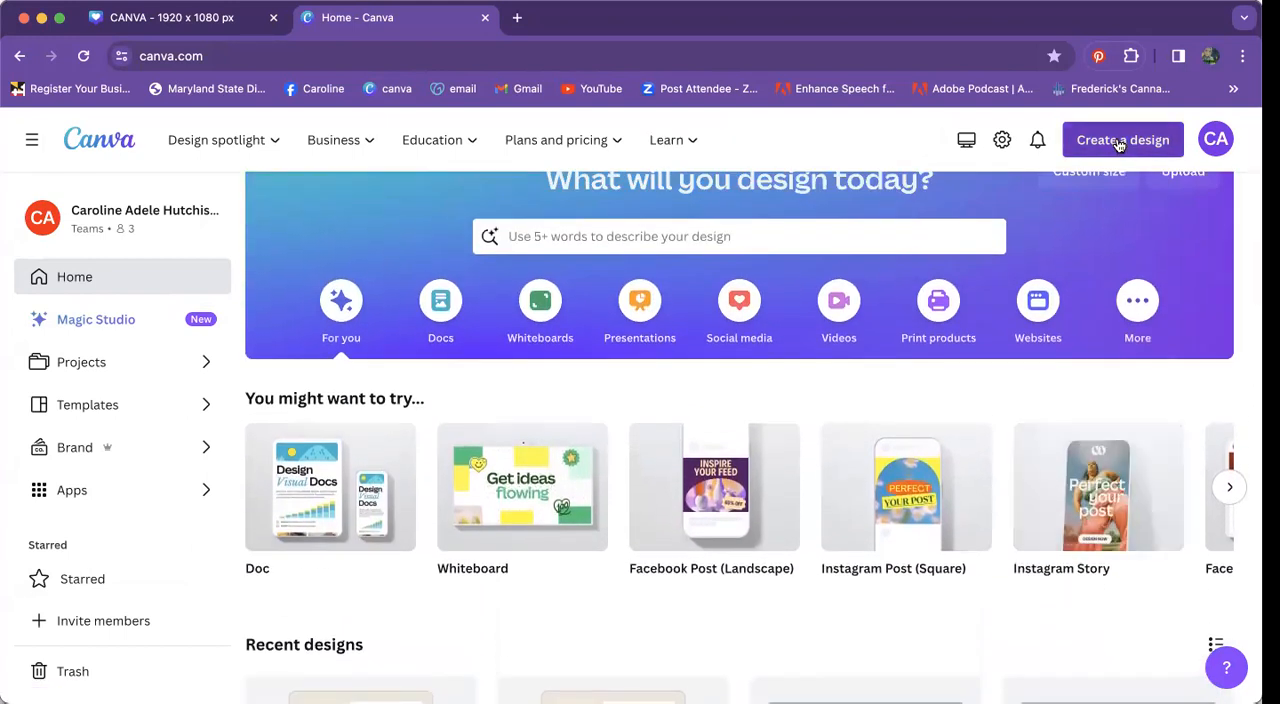
Step: Create a new blank Video design at 1920 × 1080 px
click(1122, 142)
scroll(940, 338, down, 3)
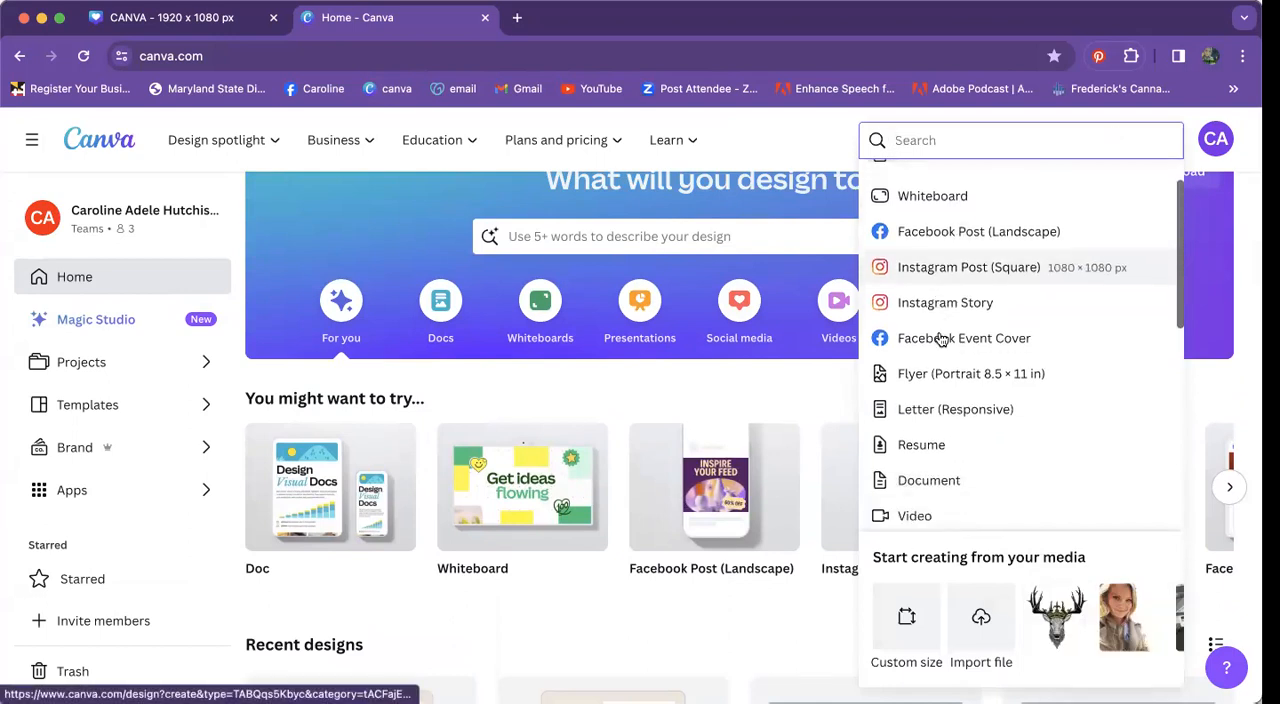
scroll(938, 338, down, 2)
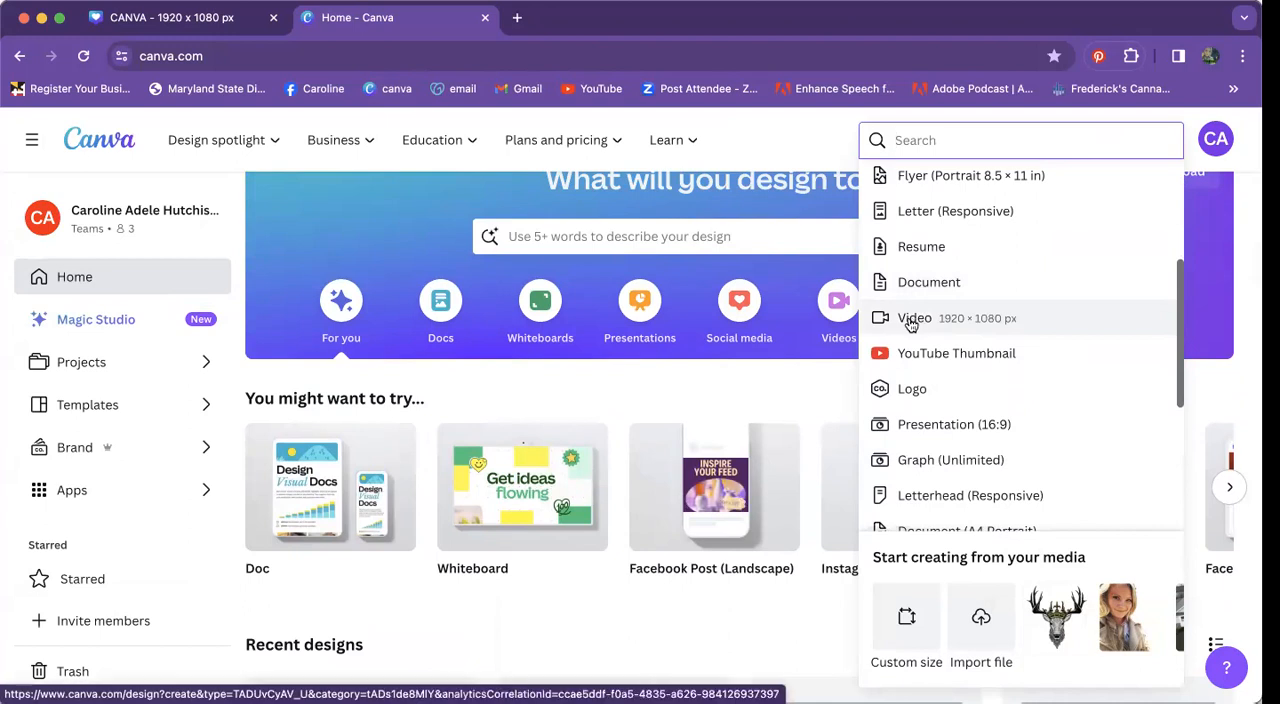
click(908, 320)
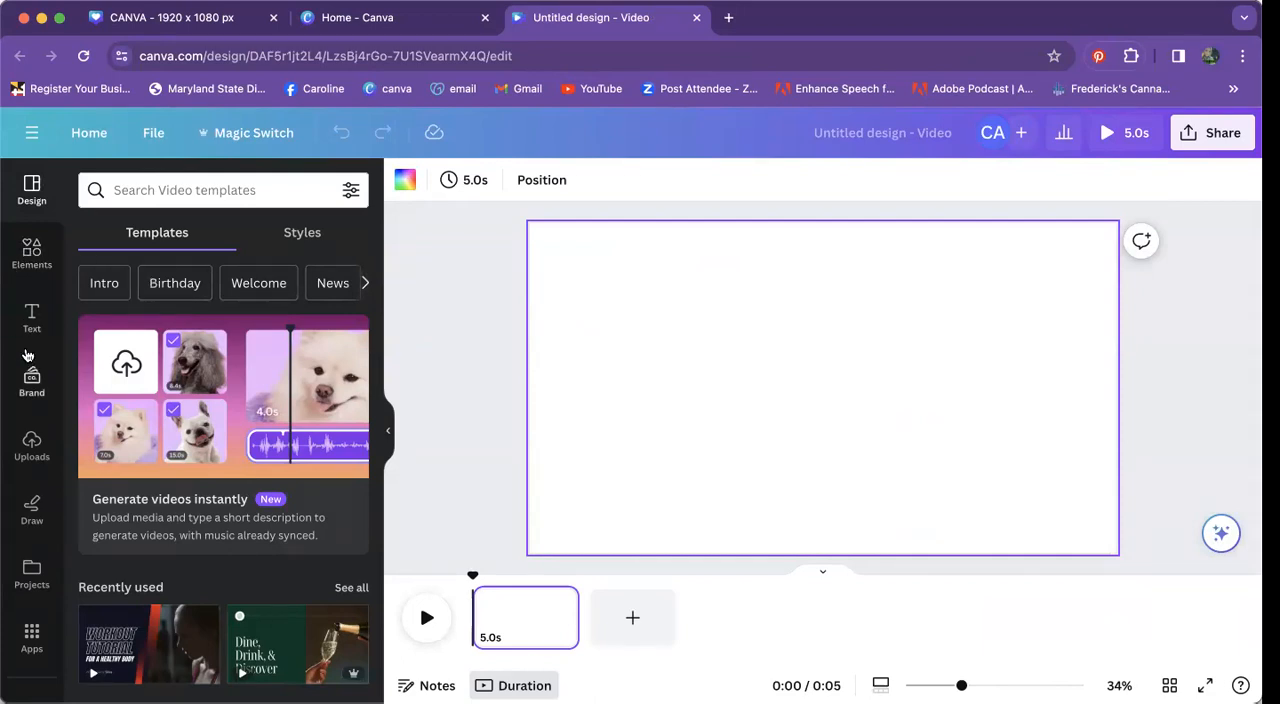
Step: Open the Record yourself studio from the uploads and set up a camera-and-screen recording that shares the CANVA presentation tab
click(31, 445)
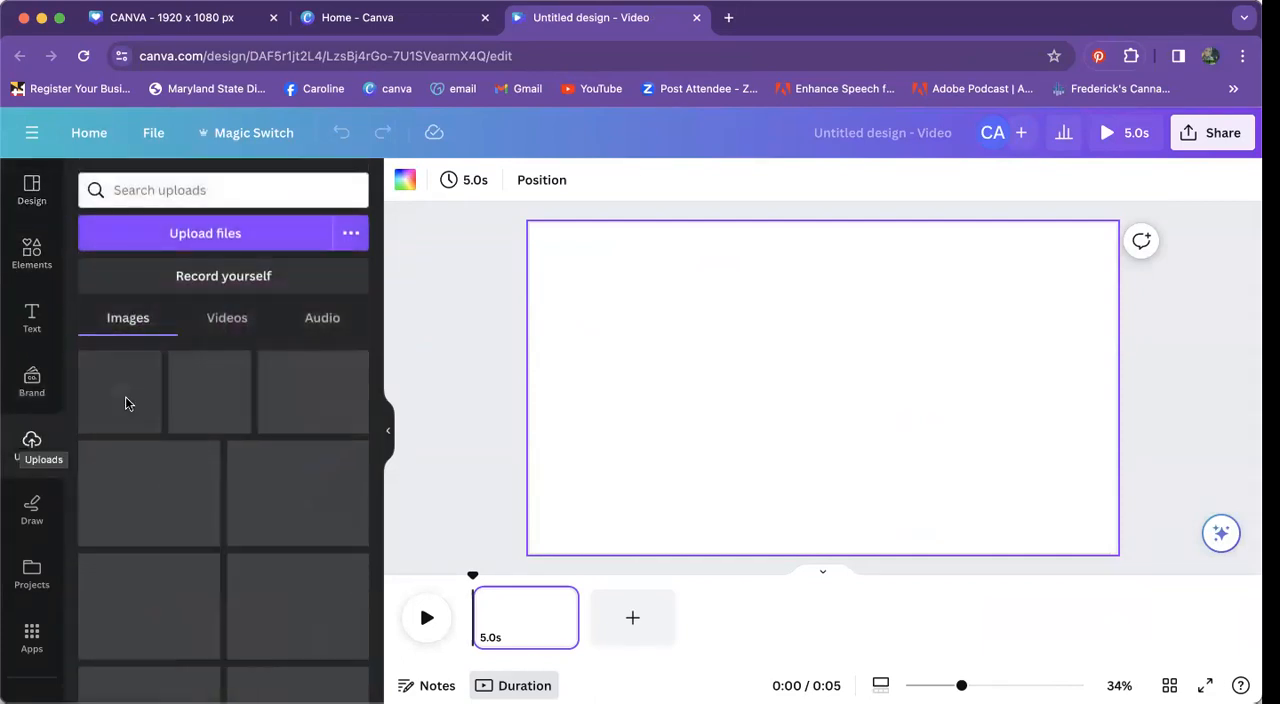
scroll(241, 487, down, 10)
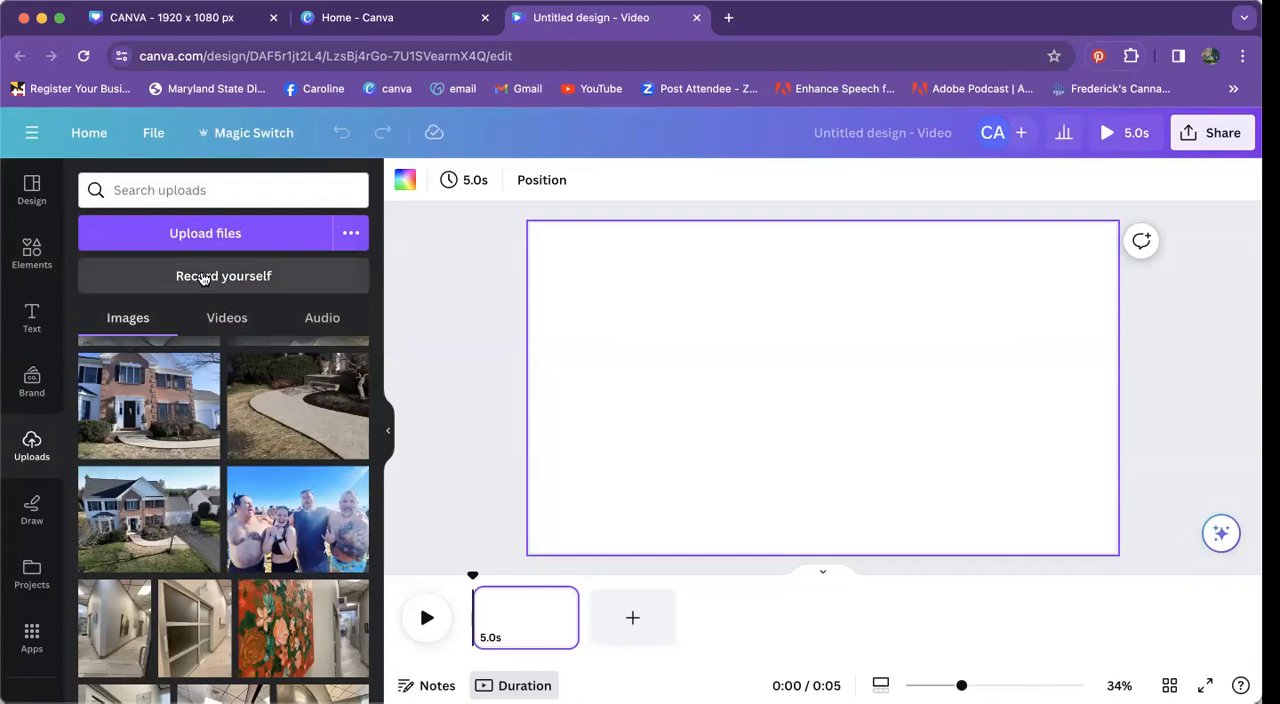
click(203, 278)
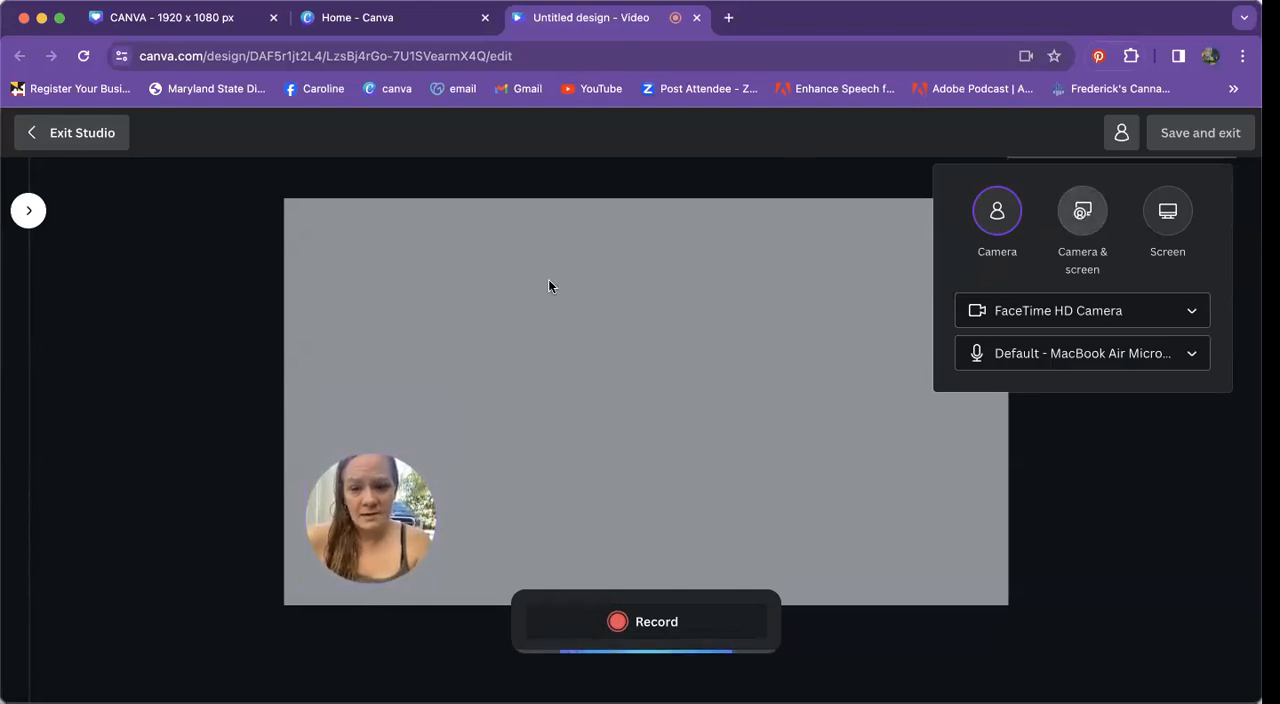
click(843, 536)
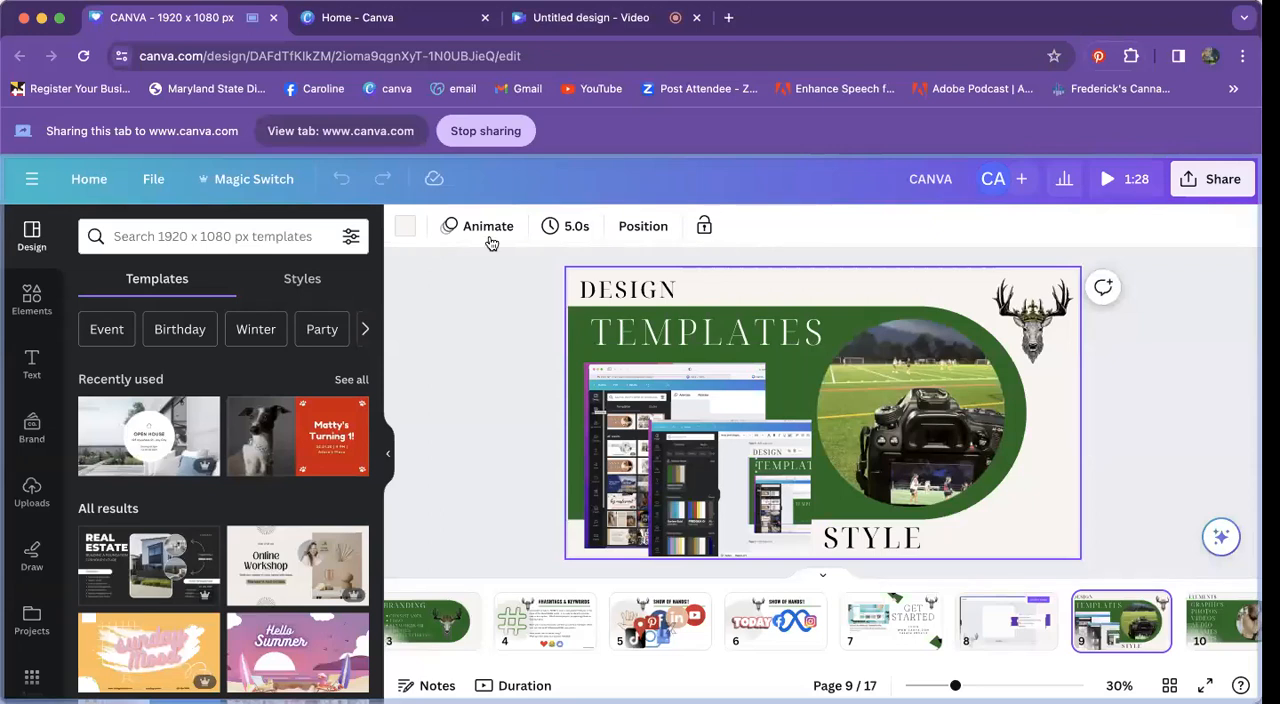
click(612, 18)
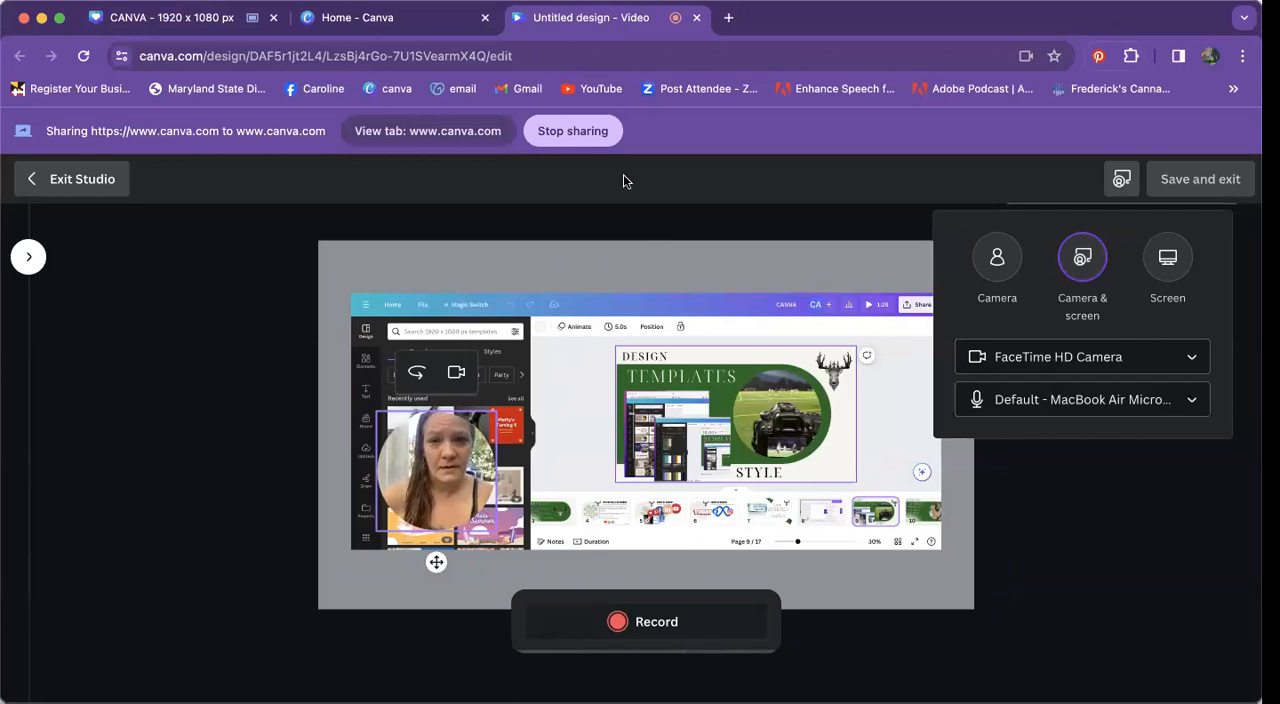
Step: Record a short camera-and-screen clip, stop sharing the tab and save the recording into the video design
click(640, 620)
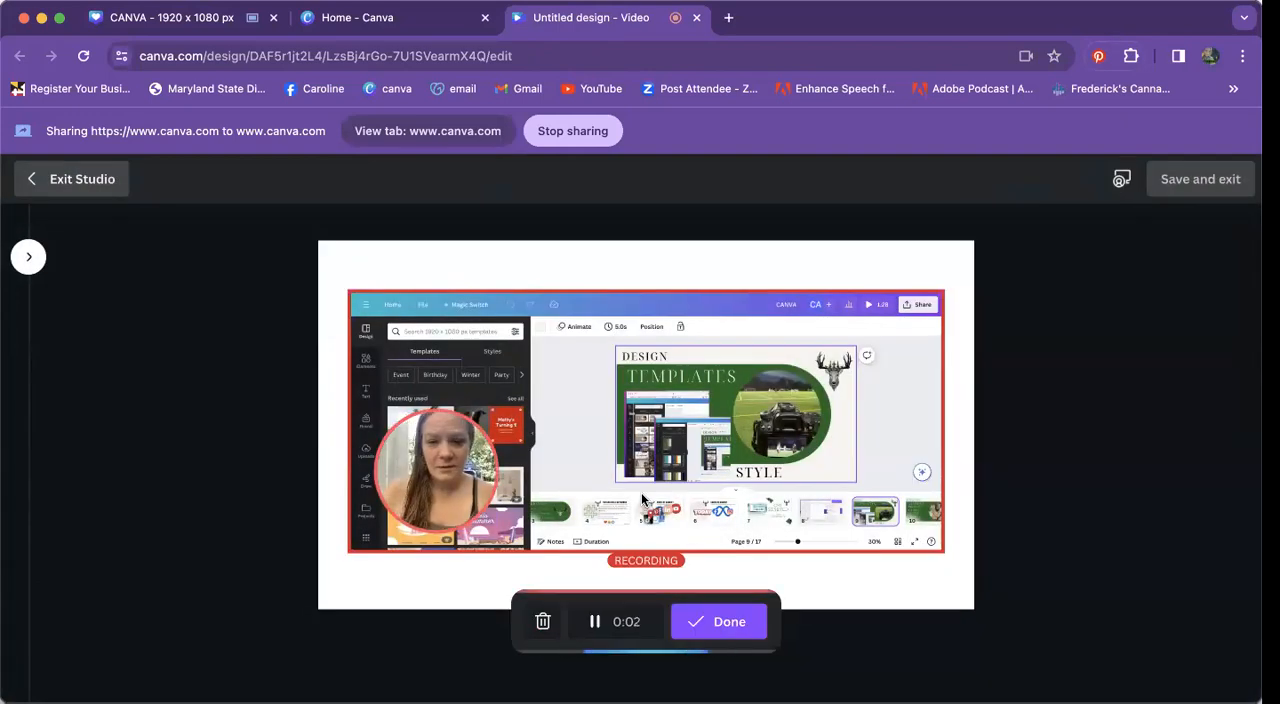
click(712, 621)
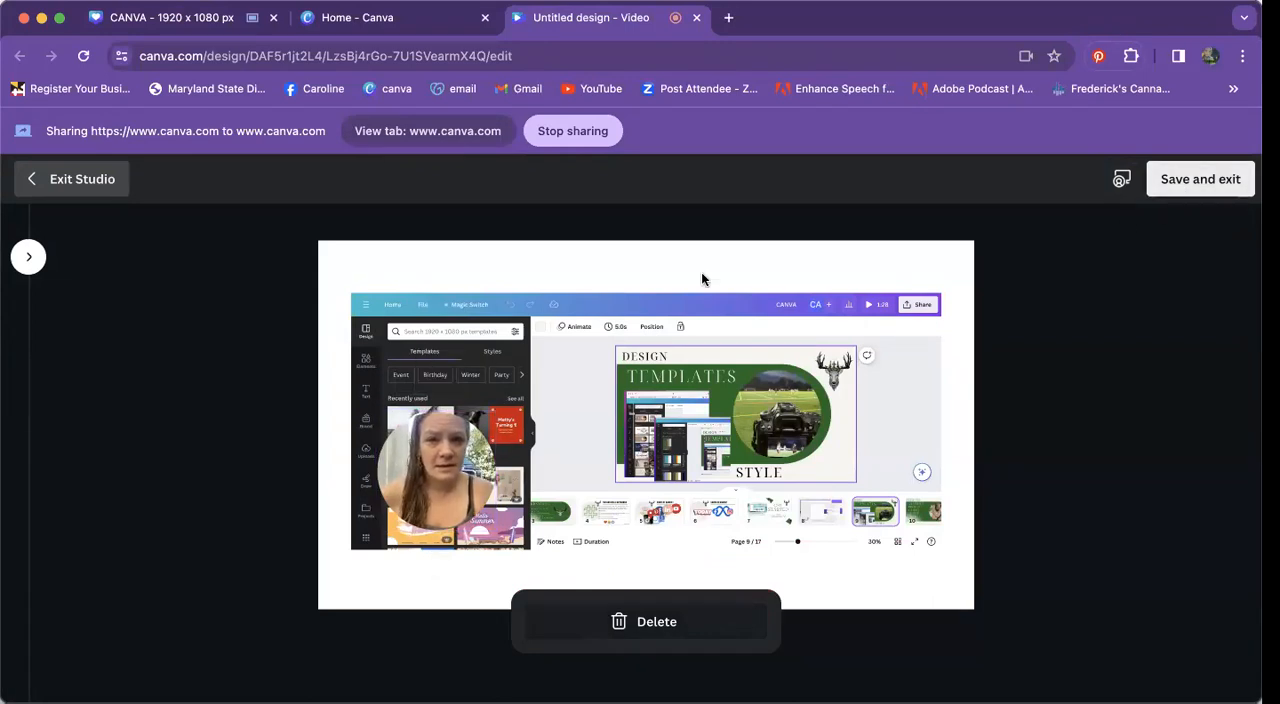
click(550, 134)
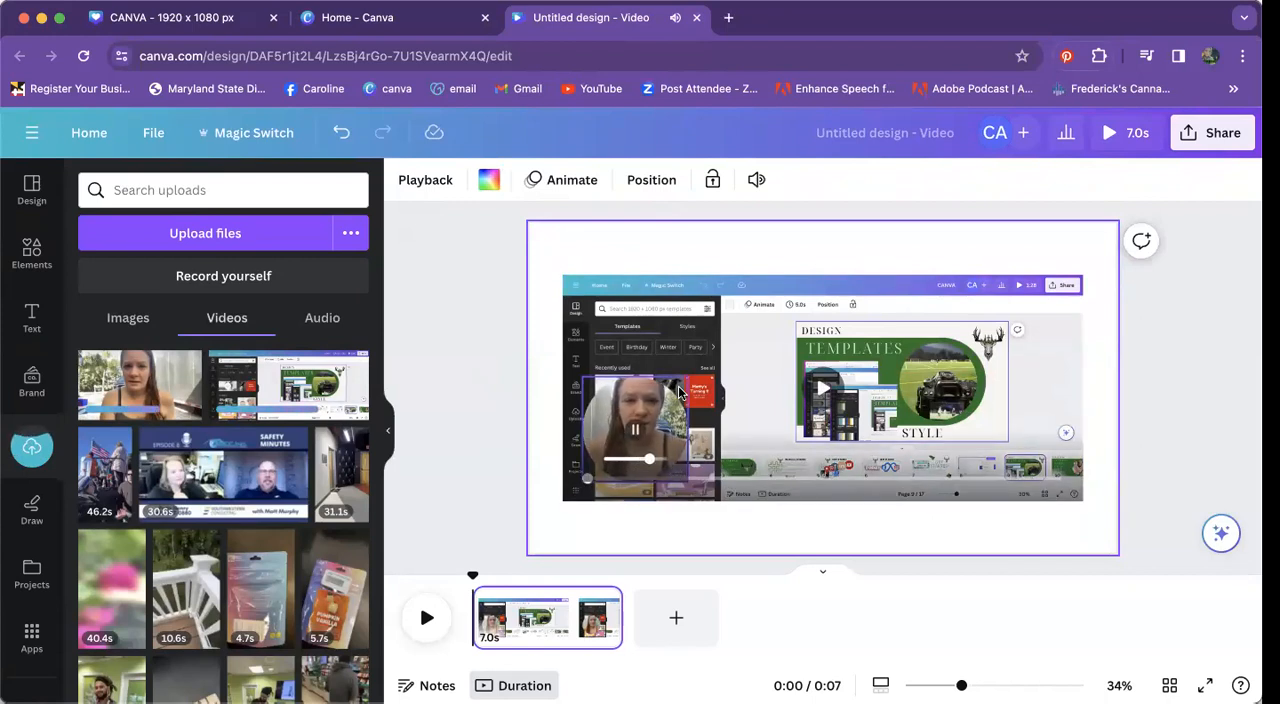
Step: Try enlarging the screen recording on the page and delete it, leaving only the circular camera clip
click(826, 337)
drag(563, 275, 540, 250)
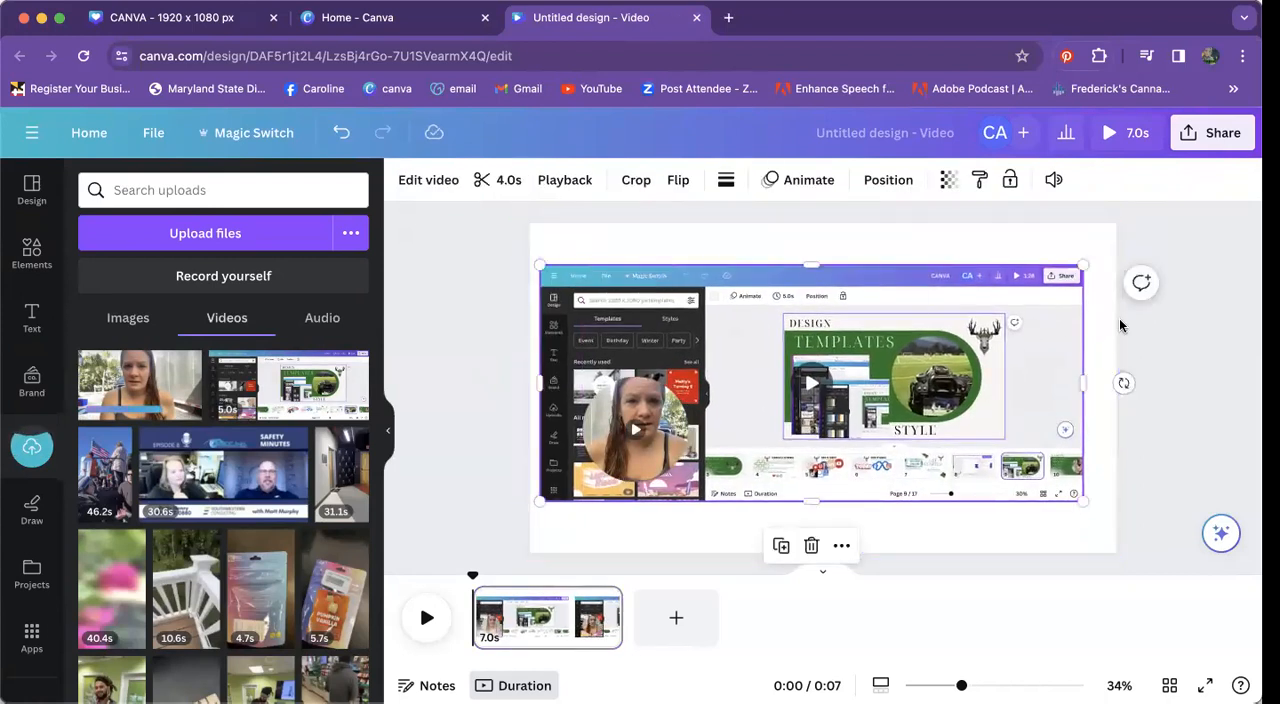
drag(1081, 258, 1104, 253)
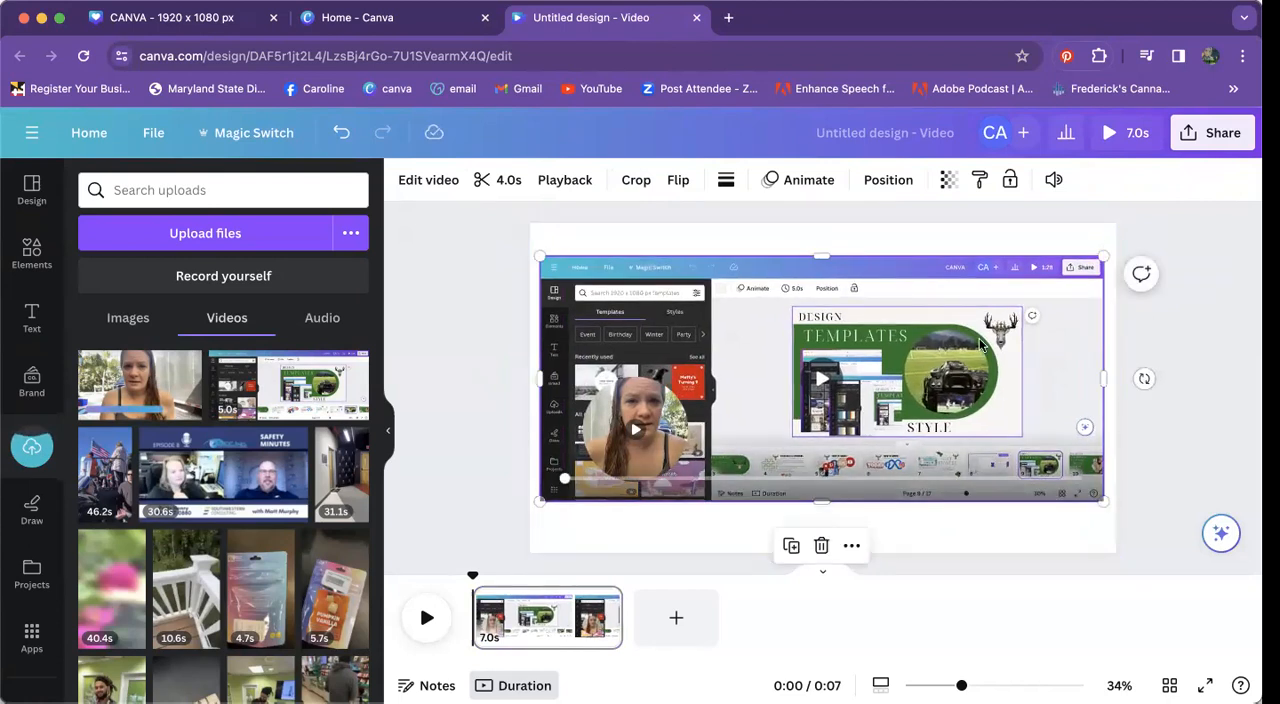
key(Delete)
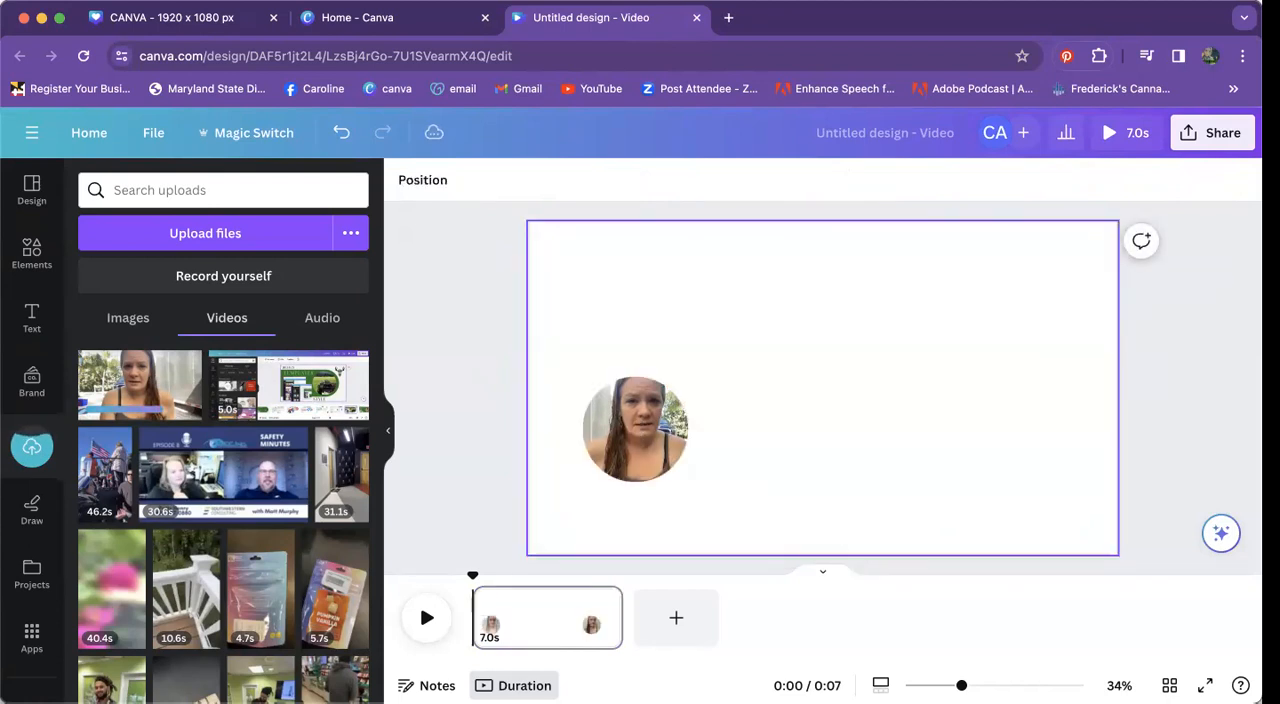
Step: Delete the circular camera clip and its empty frame so the page is blank
click(620, 460)
key(Delete)
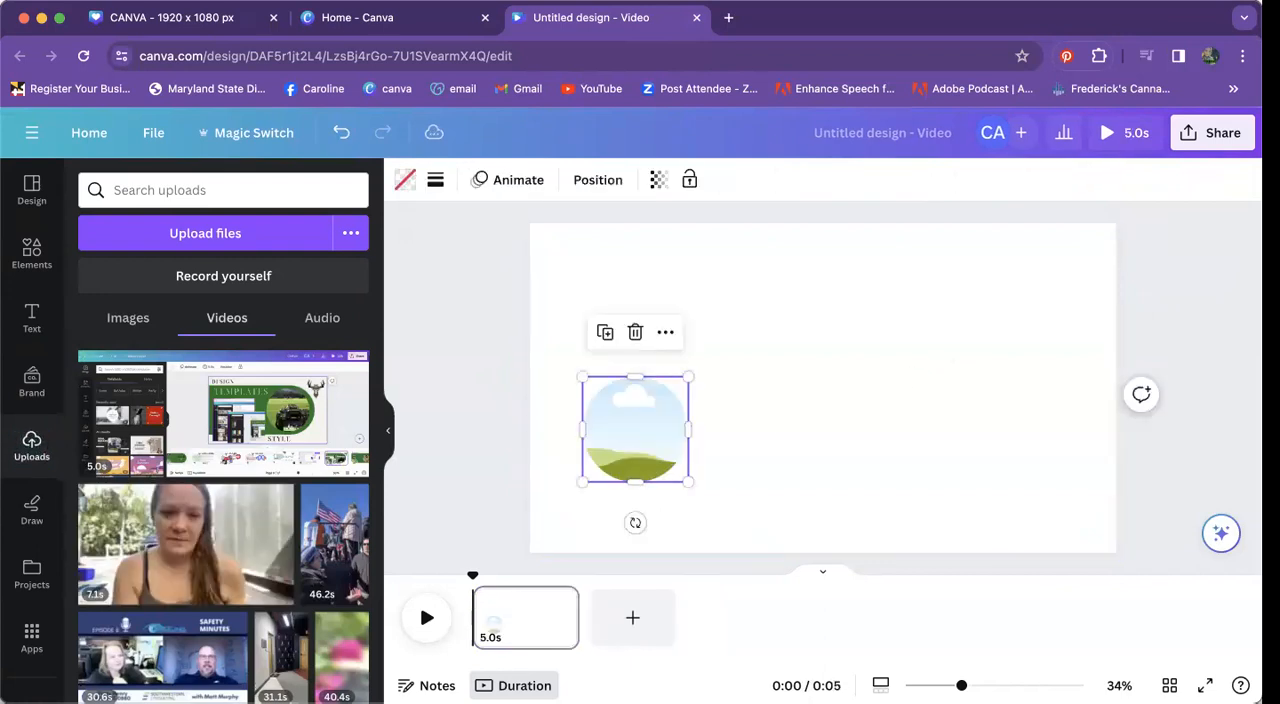
key(Delete)
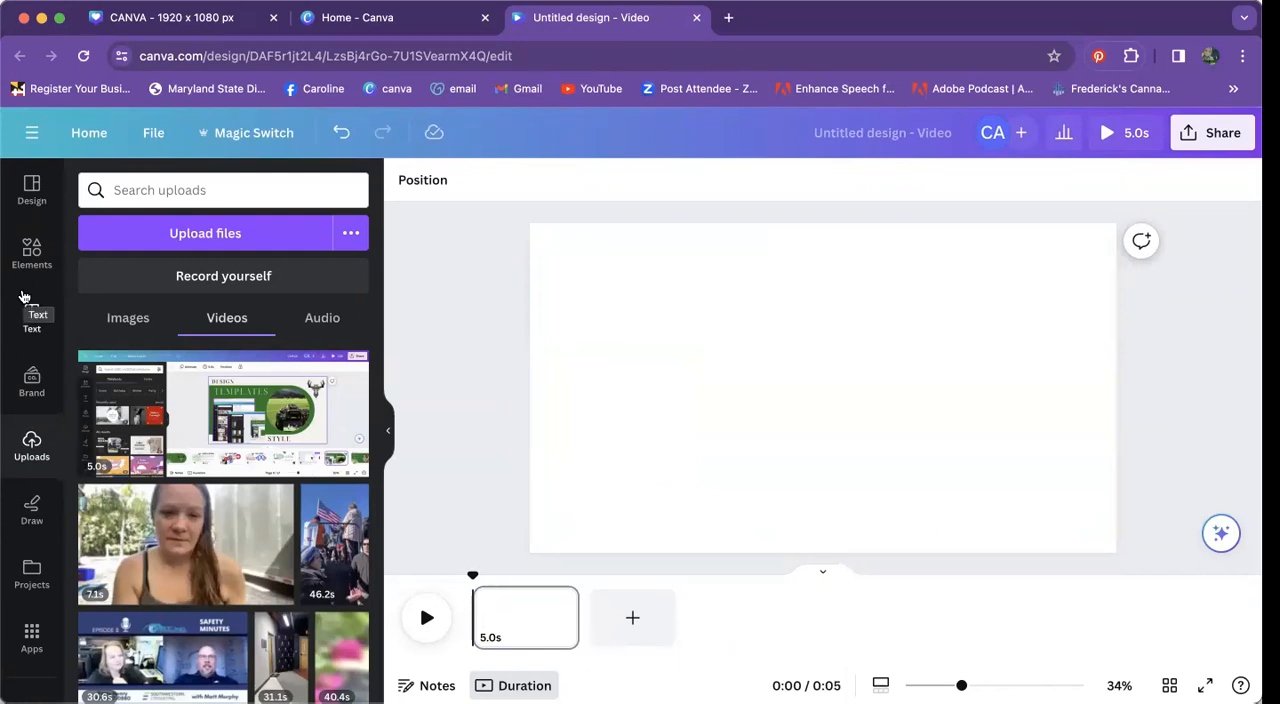
Step: Search the stock video library for "flying helicoptor" and look through the clips
scroll(28, 480, down, 3)
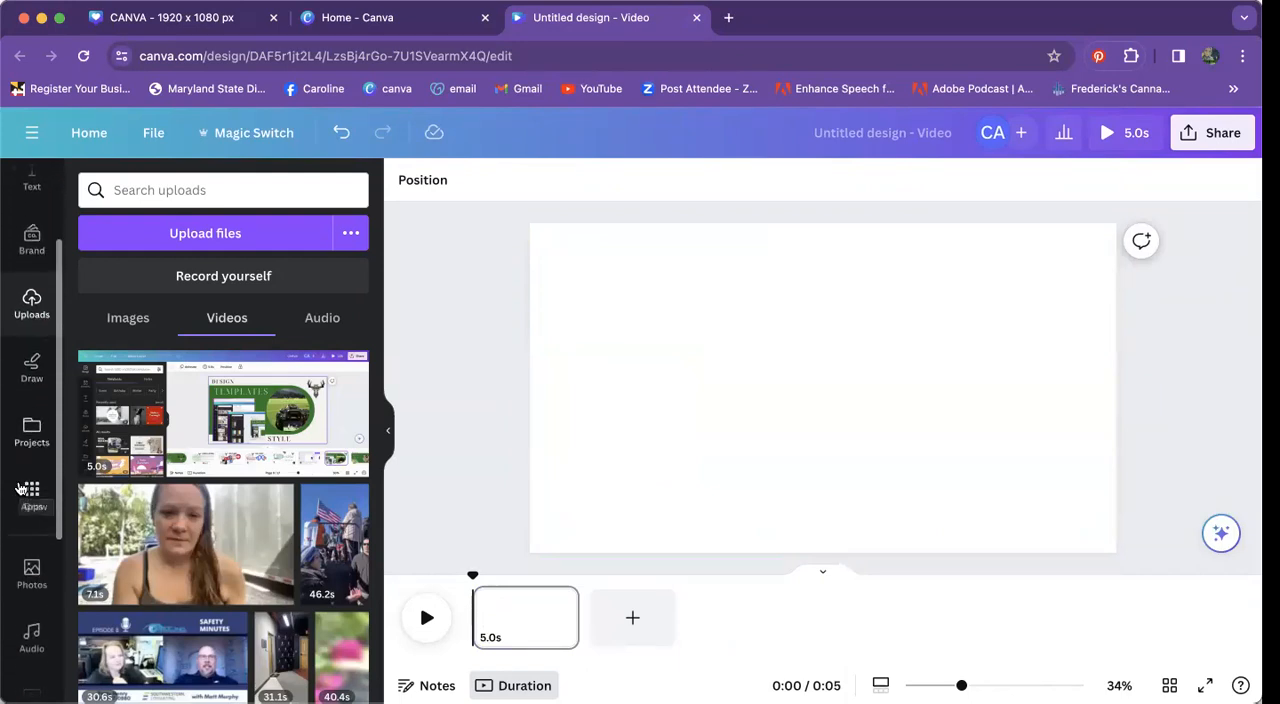
scroll(16, 580, down, 3)
click(31, 540)
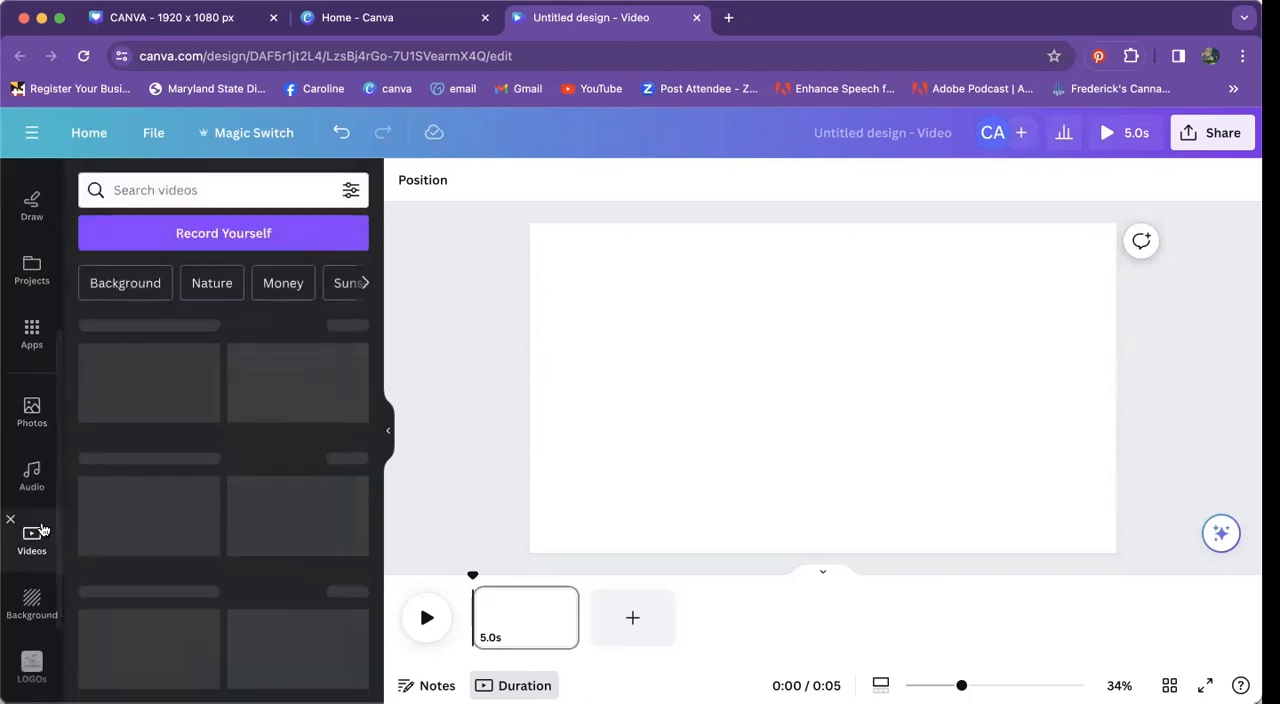
click(224, 194)
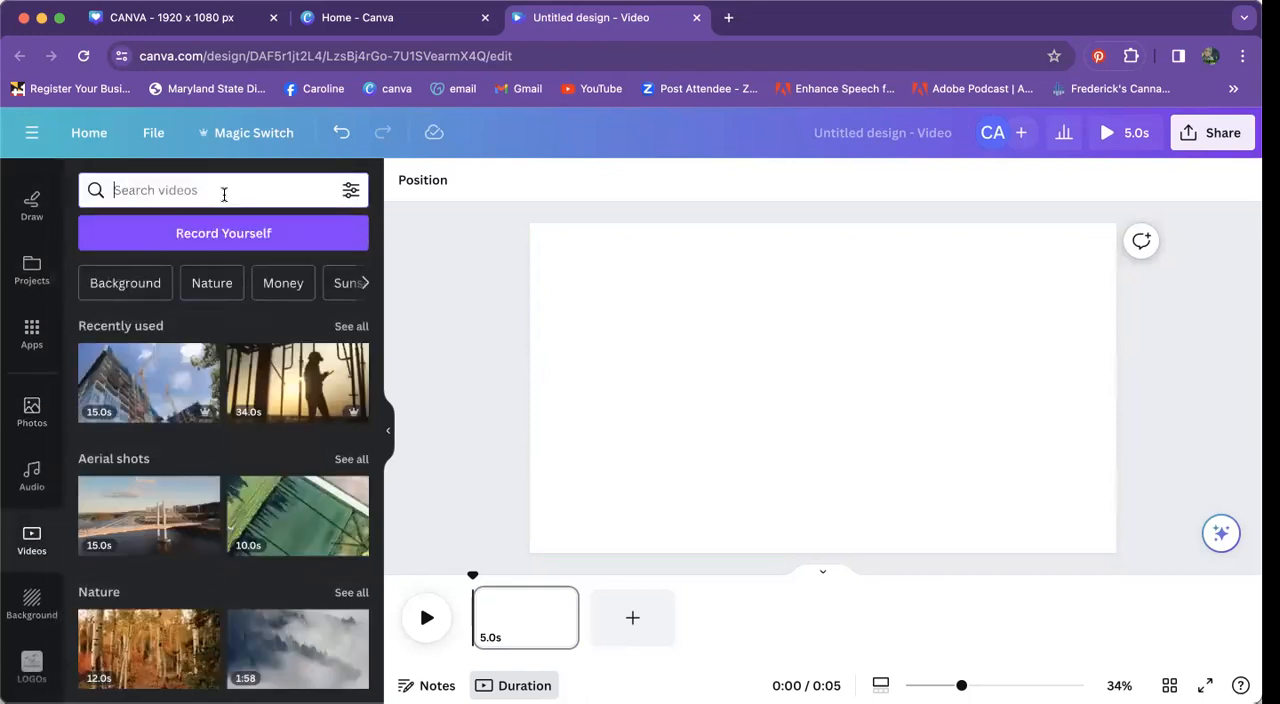
text(flying helico)
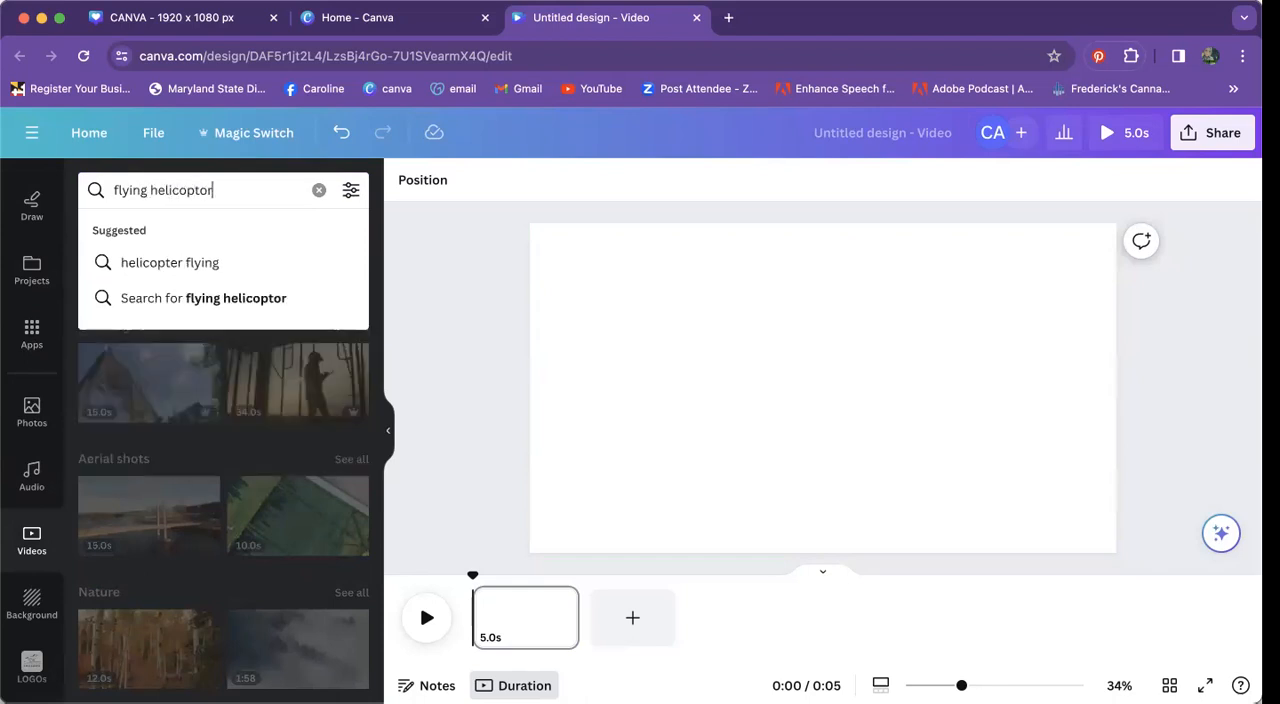
text(ptor)
key(Return)
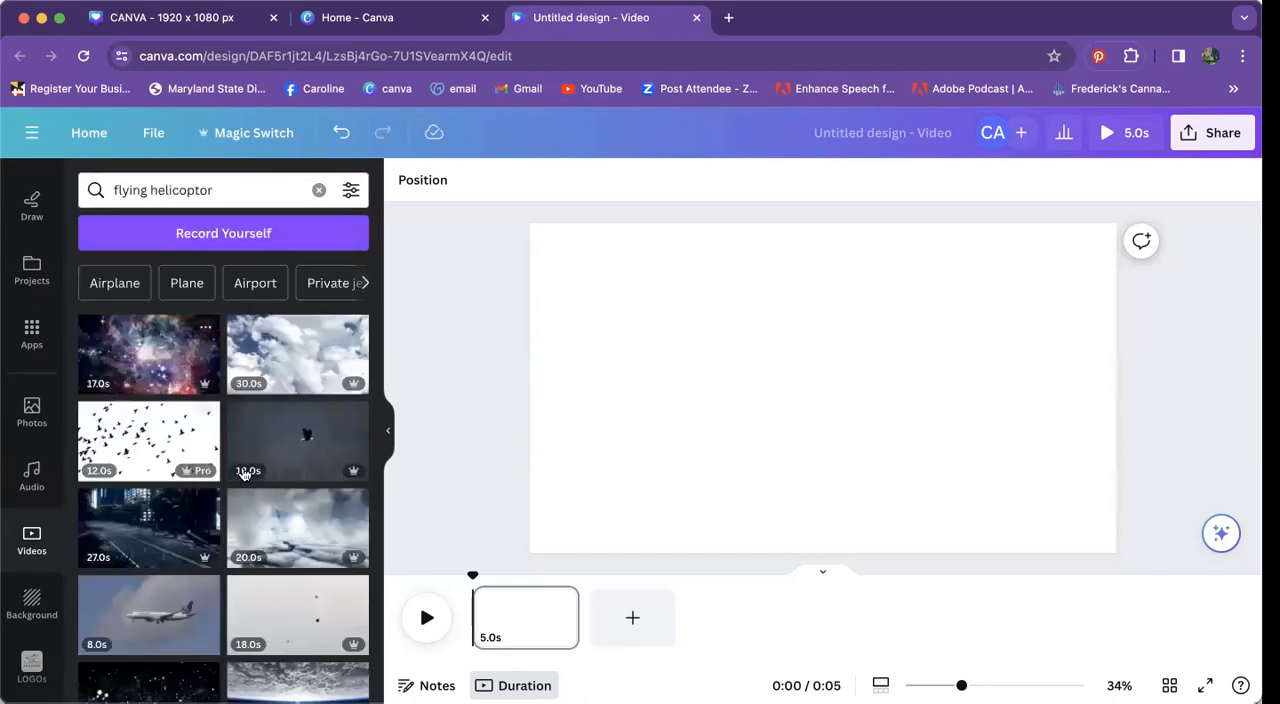
scroll(244, 474, down, 8)
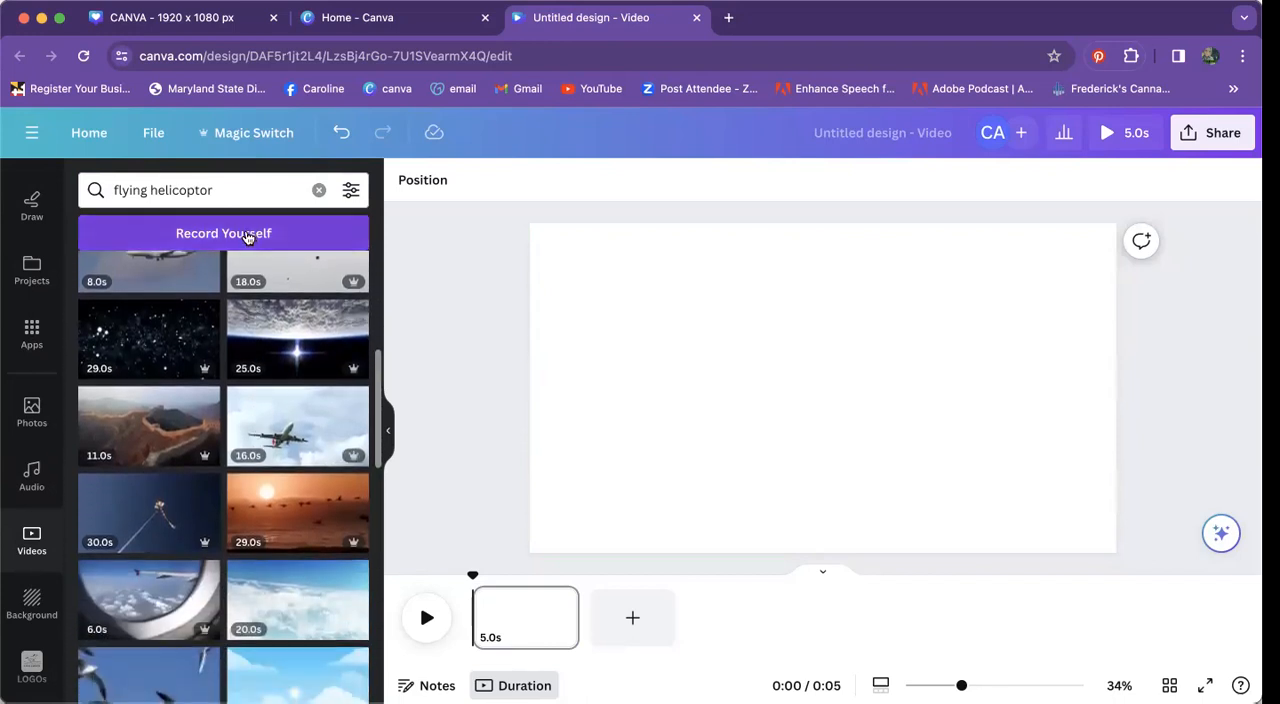
Step: Replace the stock video search with the suggested term "helicopter flying"
click(235, 198)
drag(174, 187, 274, 180)
key(BackSpace)
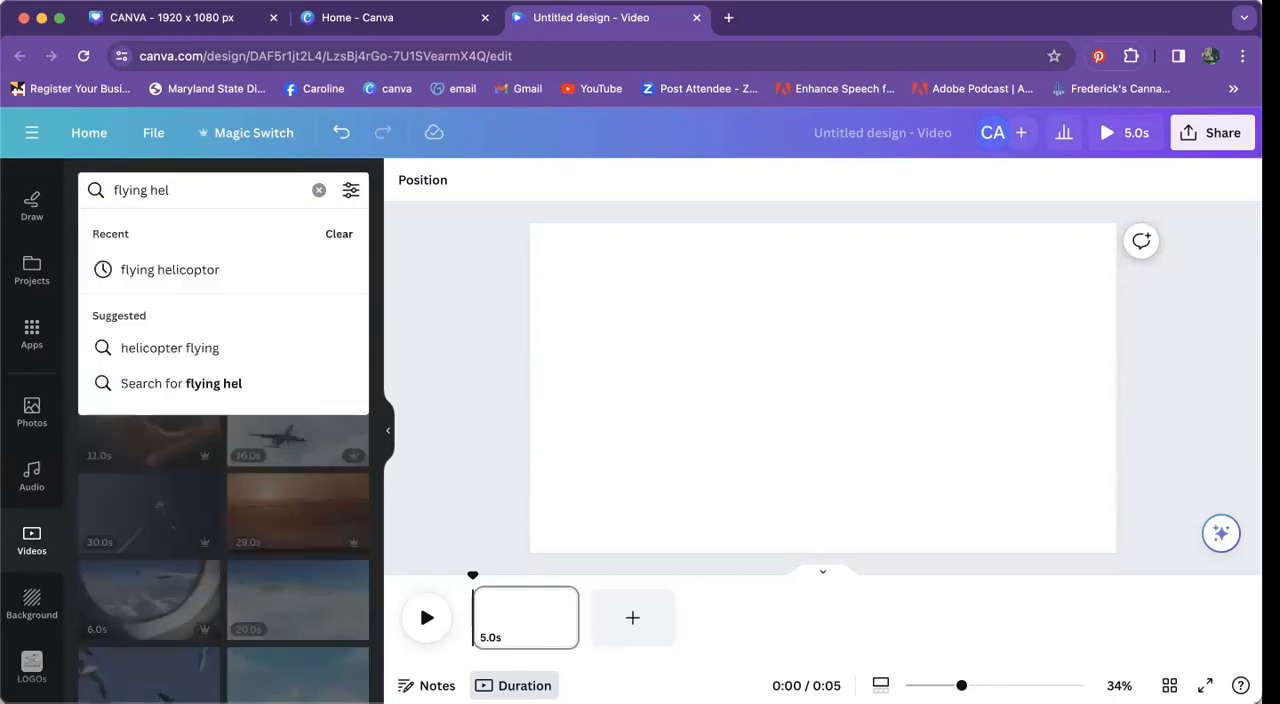
text(li)
click(184, 346)
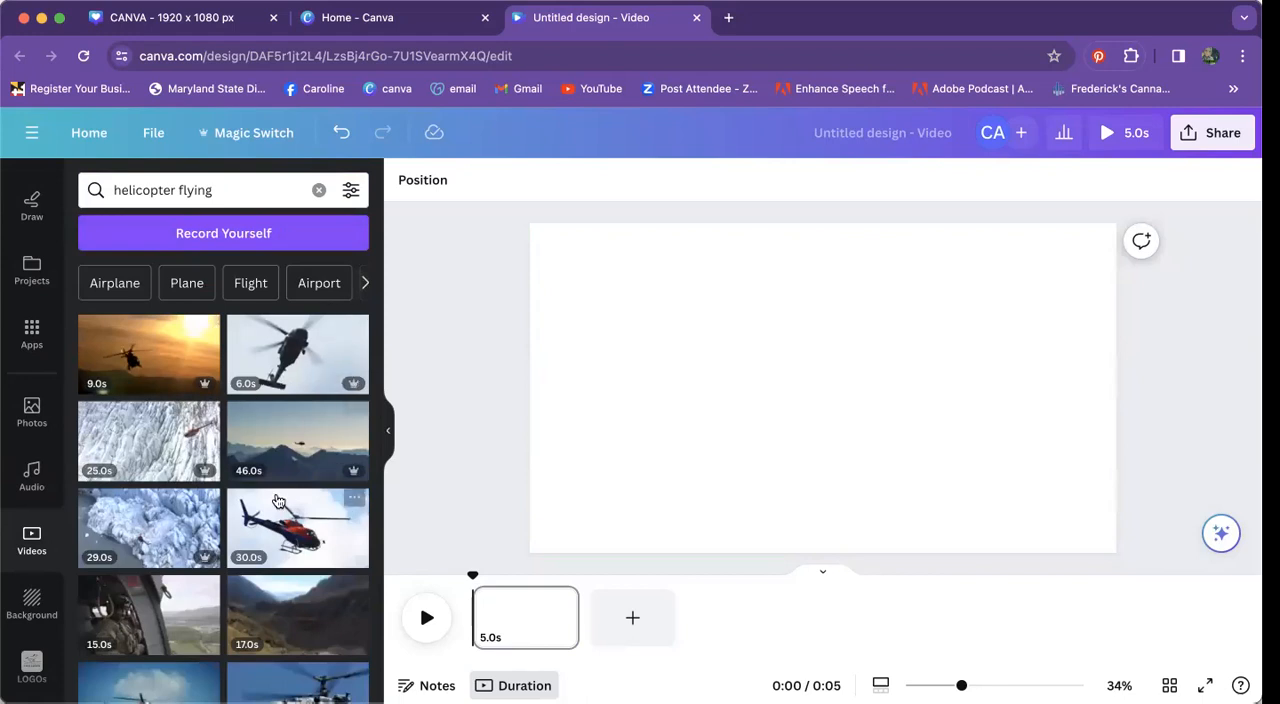
Step: Fill the page with the 16-second clip of helicopters flying in formation against a cloudy sky and briefly preview it
scroll(278, 501, down, 8)
scroll(278, 501, down, 10)
scroll(278, 501, down, 10)
scroll(278, 501, down, 10)
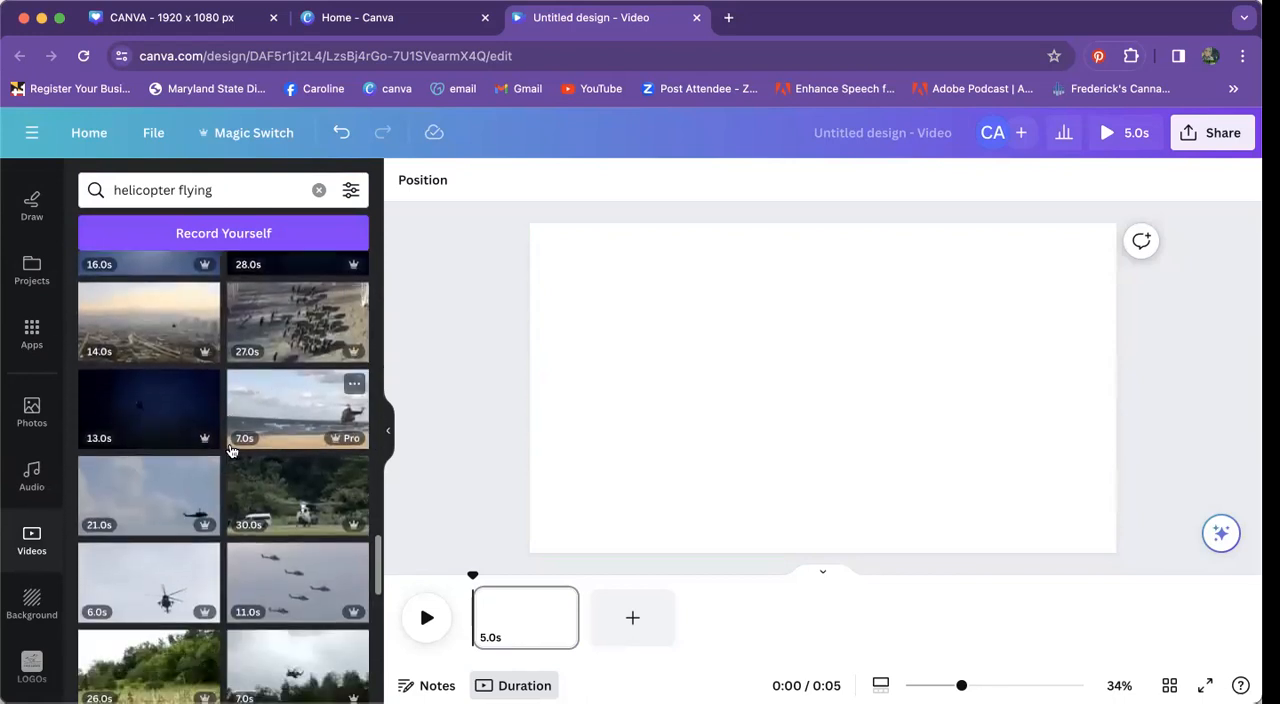
scroll(229, 451, down, 10)
scroll(229, 451, down, 8)
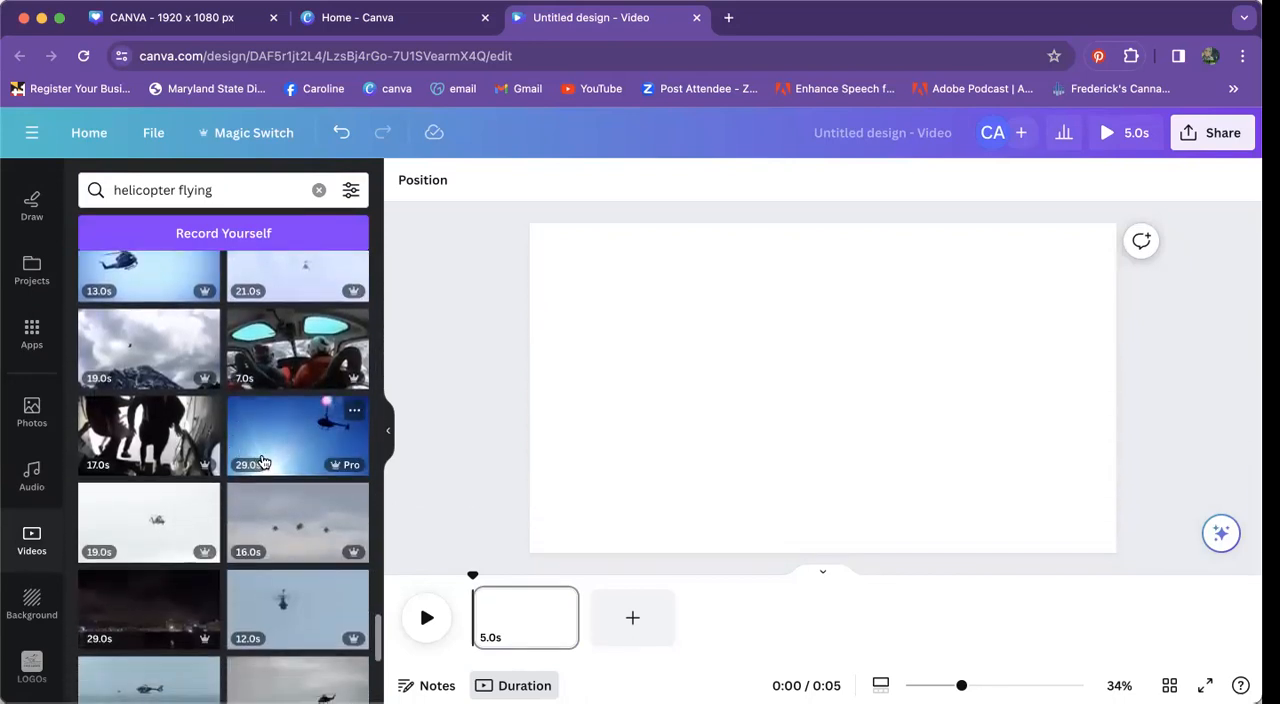
scroll(262, 461, down, 2)
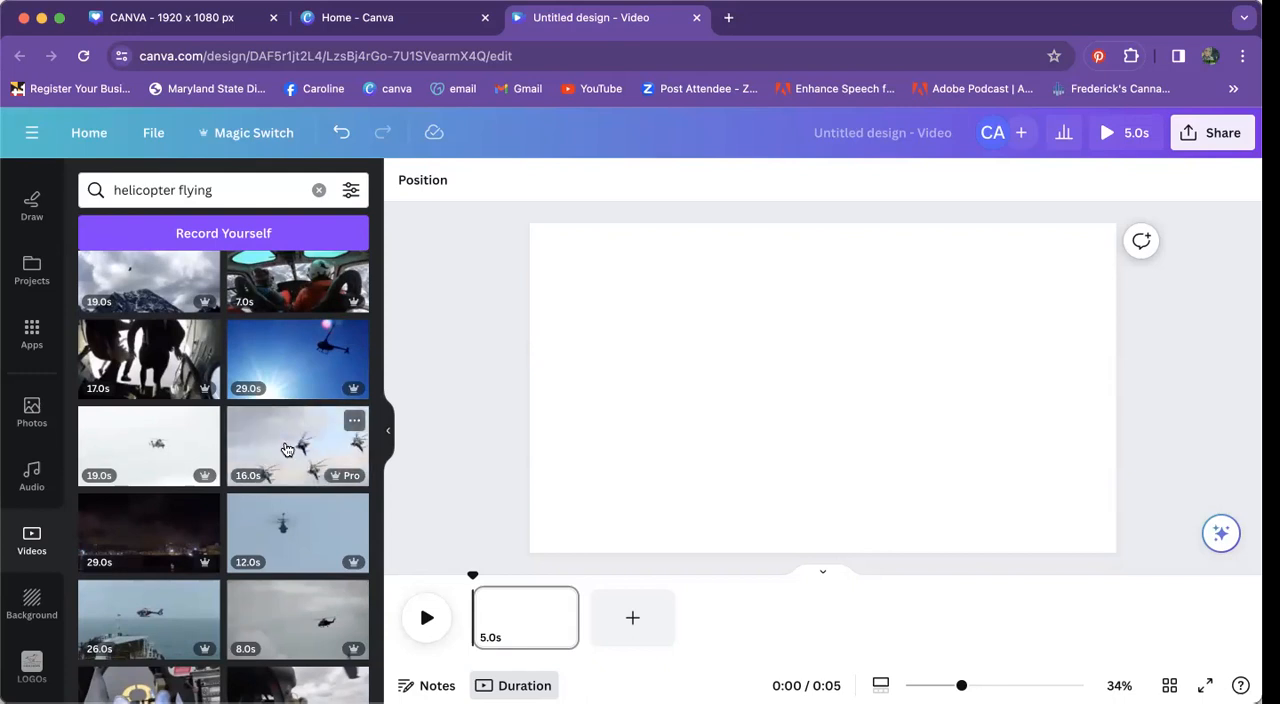
drag(285, 442, 531, 375)
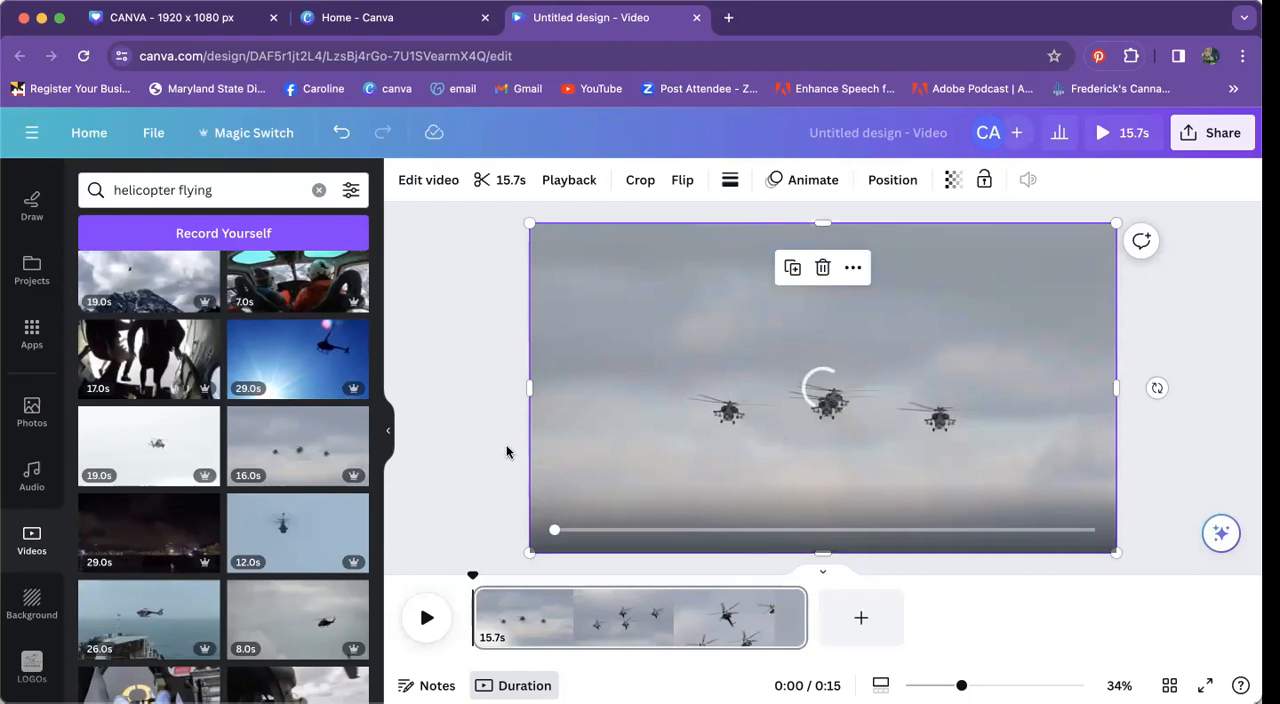
click(427, 617)
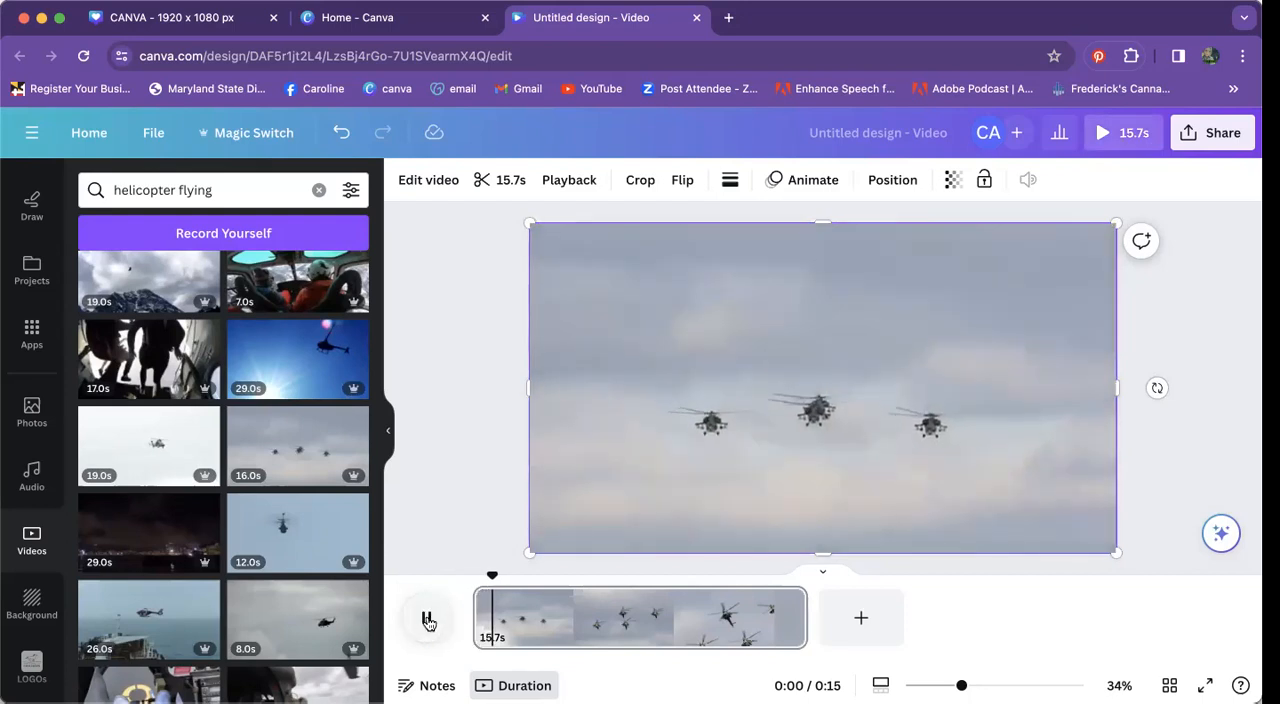
click(427, 621)
Step: Add a heading to the page reading "Rent a Helicoptor Today!"
scroll(33, 337, up, 1)
scroll(33, 337, up, 3)
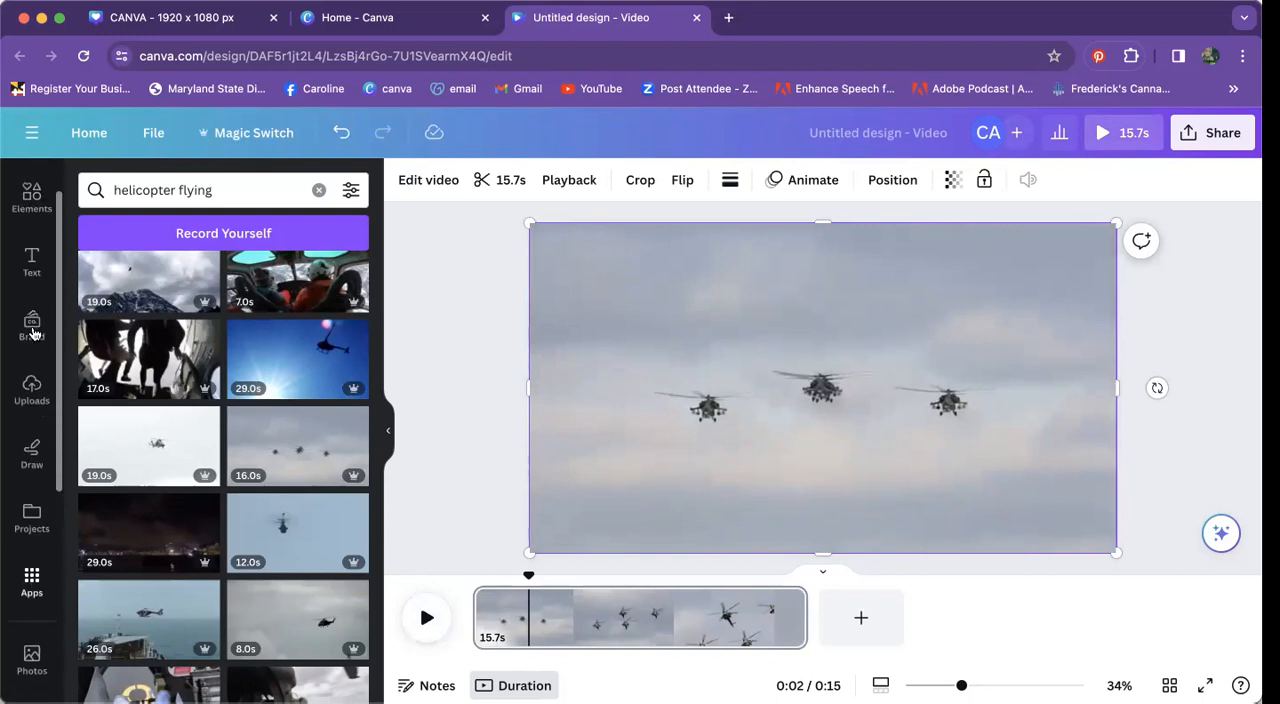
click(33, 288)
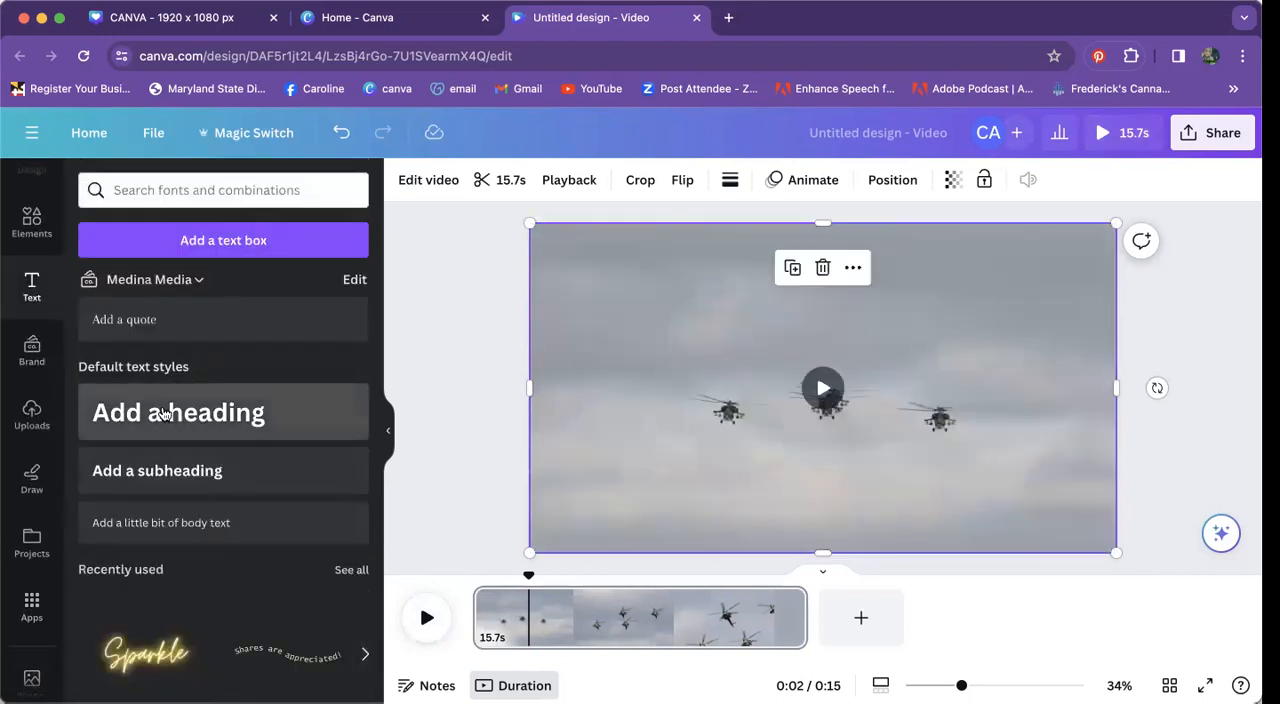
click(163, 412)
text(Rent a H)
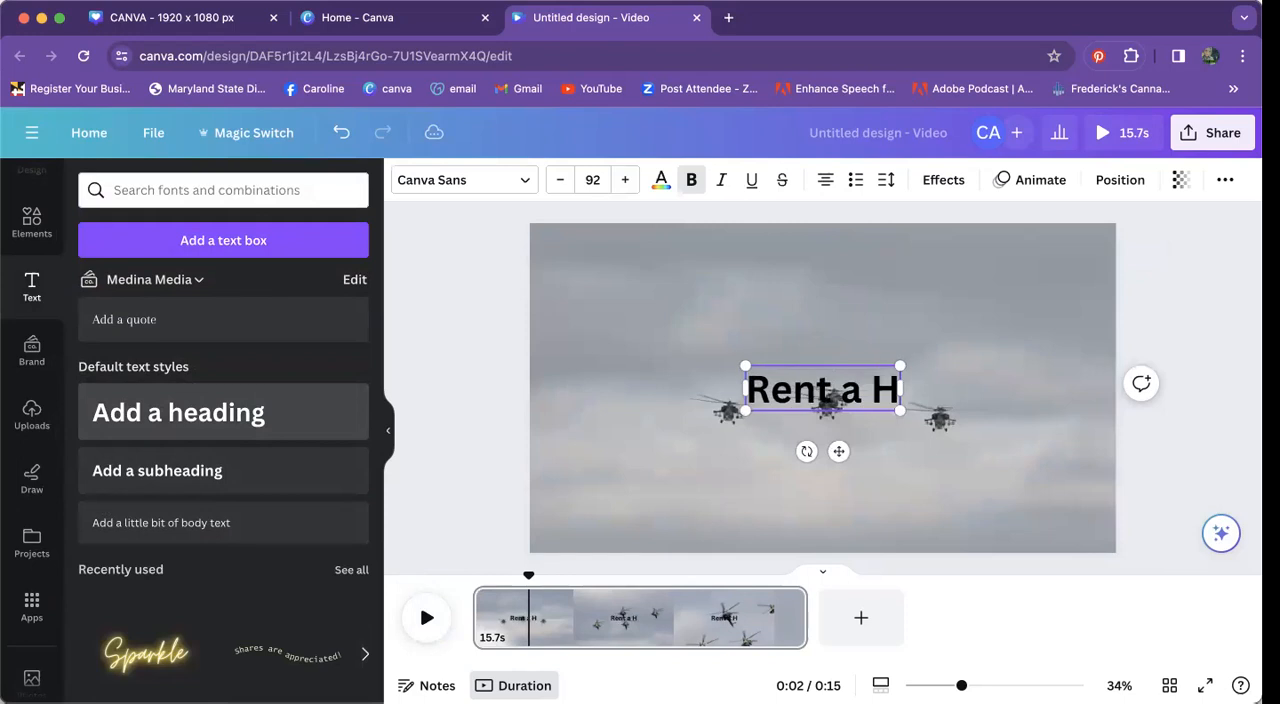
text(elicoptor Today!)
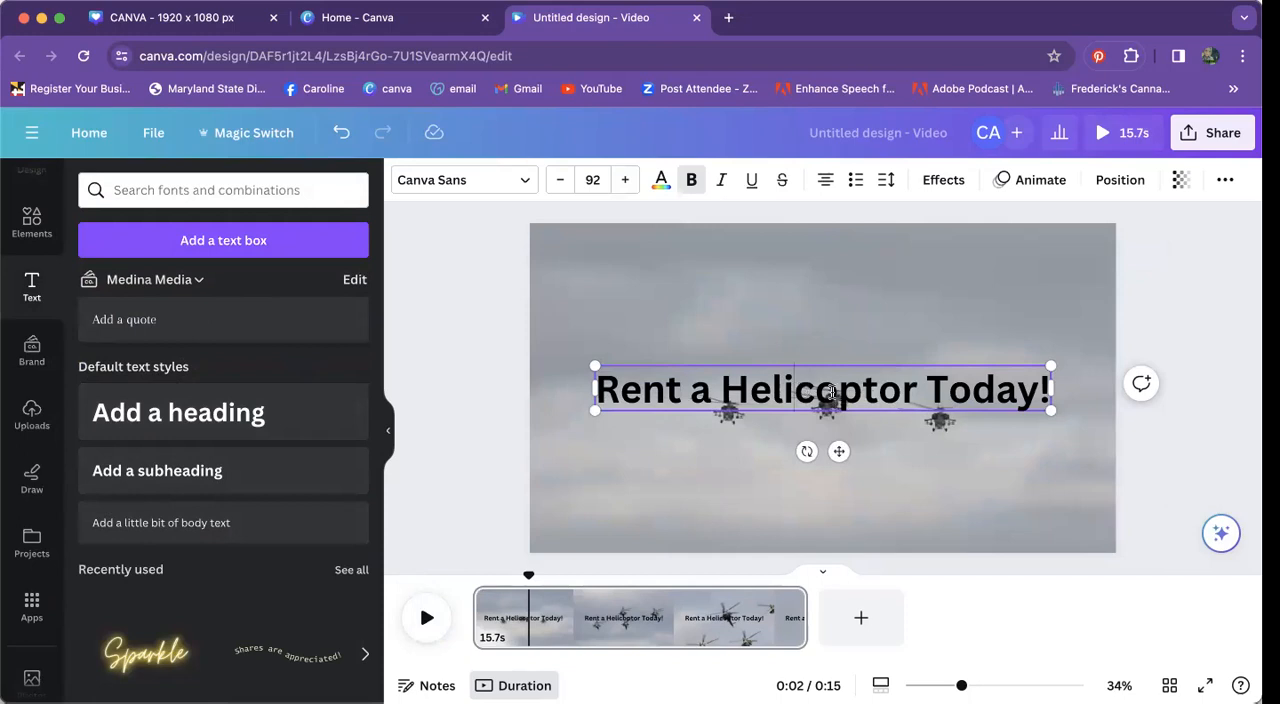
Step: Reword the heading to "Rent a Raptor Today!" and move it above the helicopters
click(864, 390)
drag(916, 395, 728, 382)
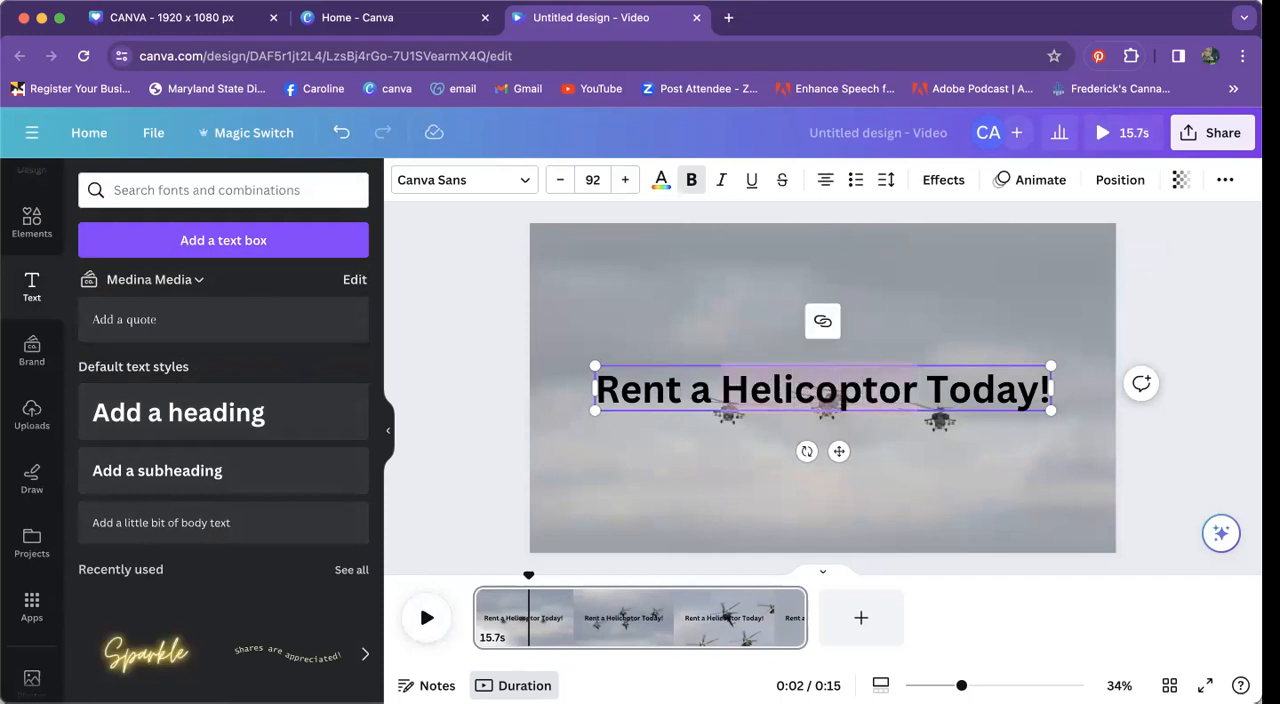
text(Raptor)
click(760, 404)
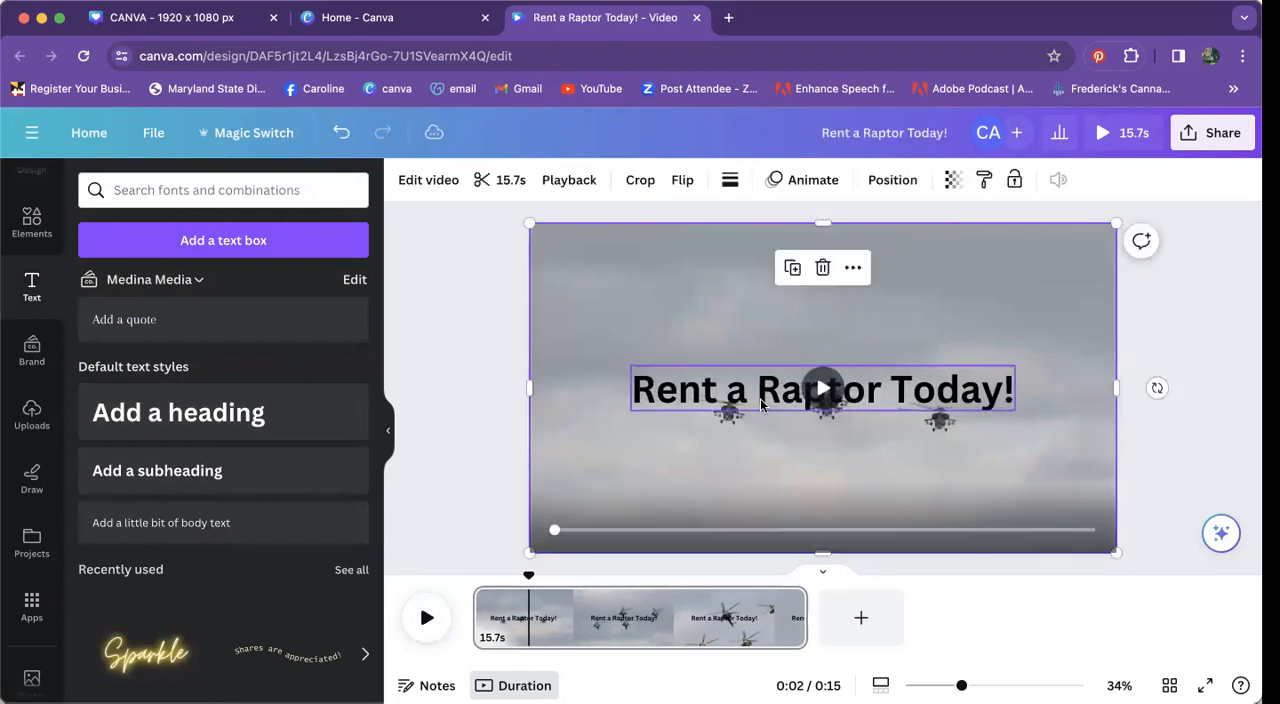
drag(760, 403, 760, 335)
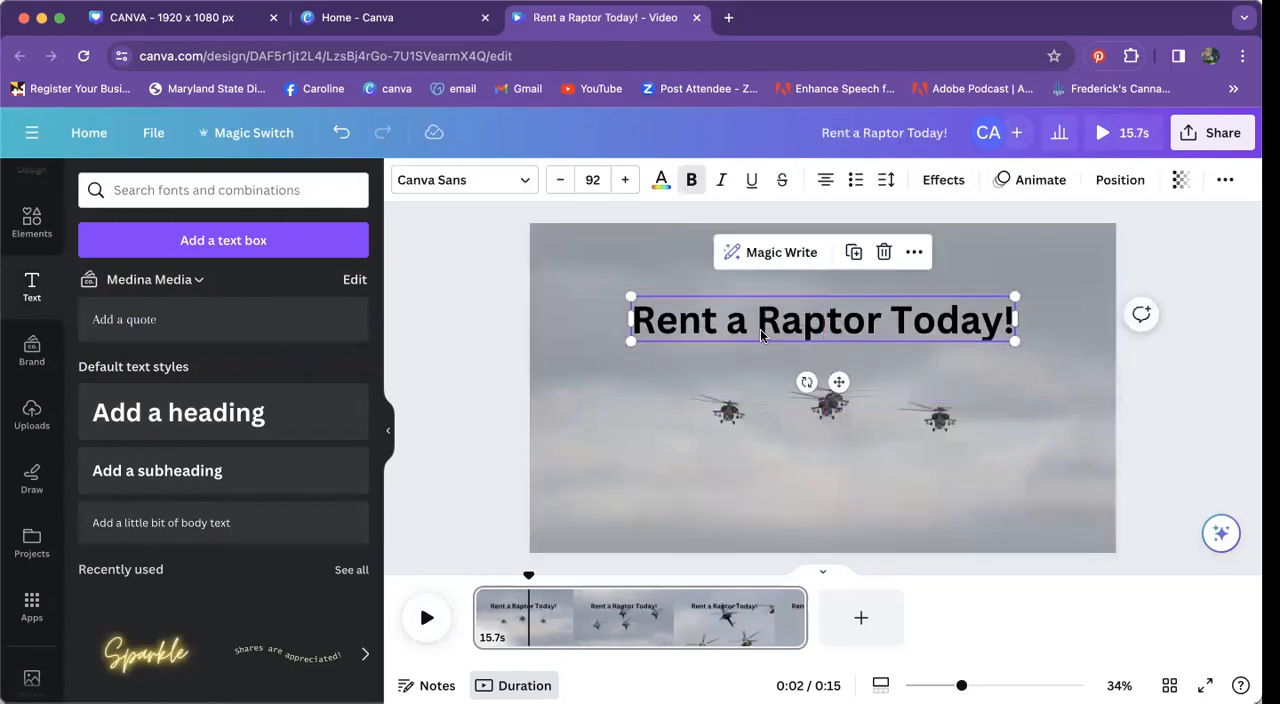
Step: Set the heading's font to Gulfs Display and move the heading slightly higher on the page
double_click(795, 318)
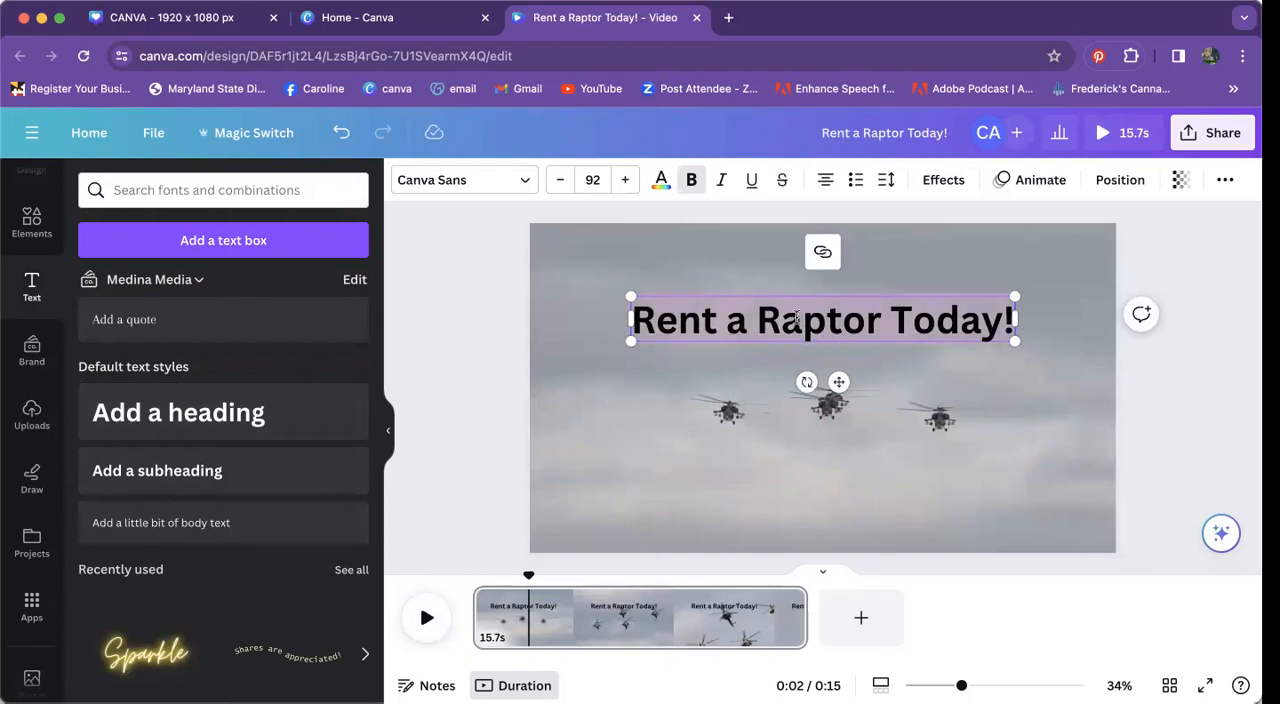
click(661, 180)
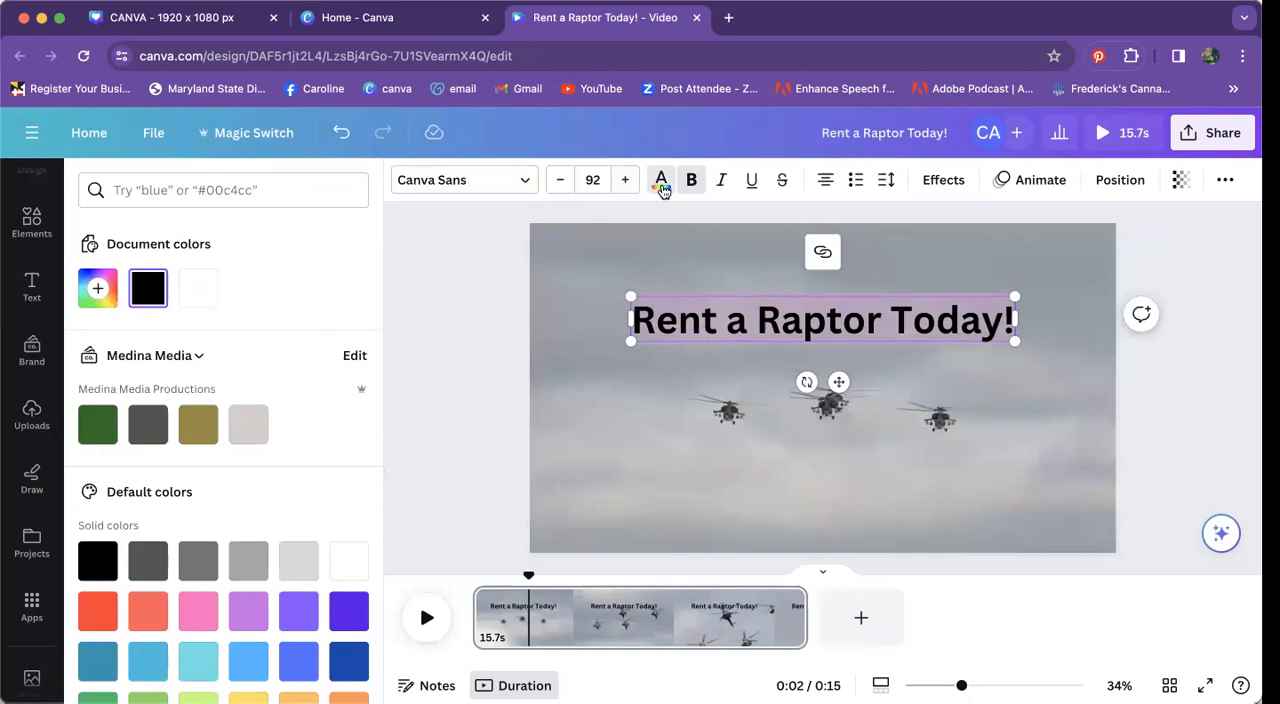
click(523, 184)
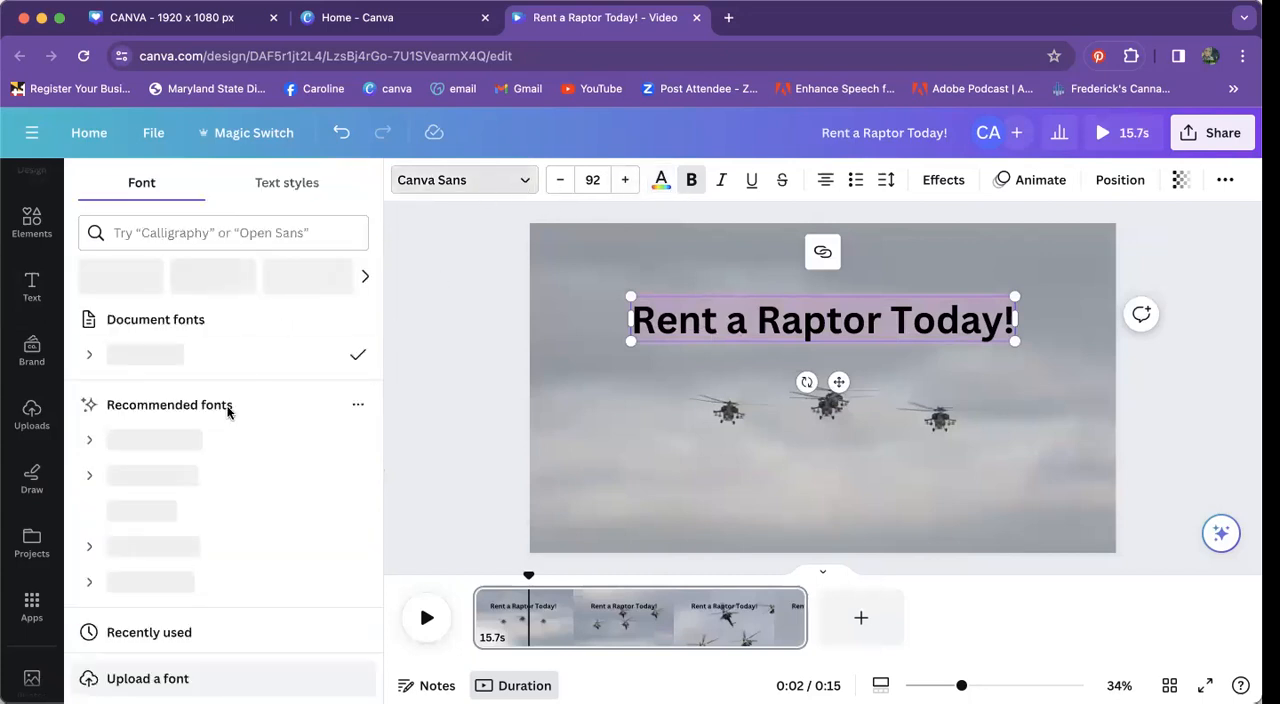
scroll(197, 492, down, 3)
click(175, 497)
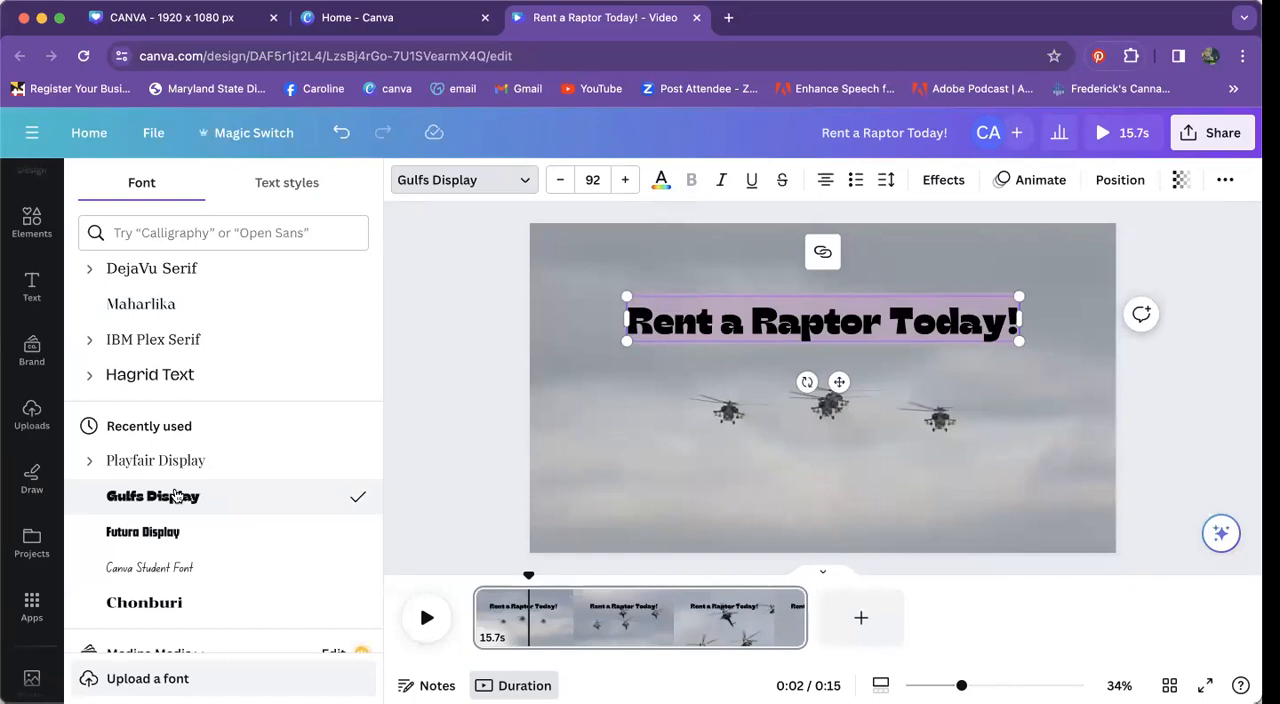
click(629, 337)
drag(629, 337, 712, 314)
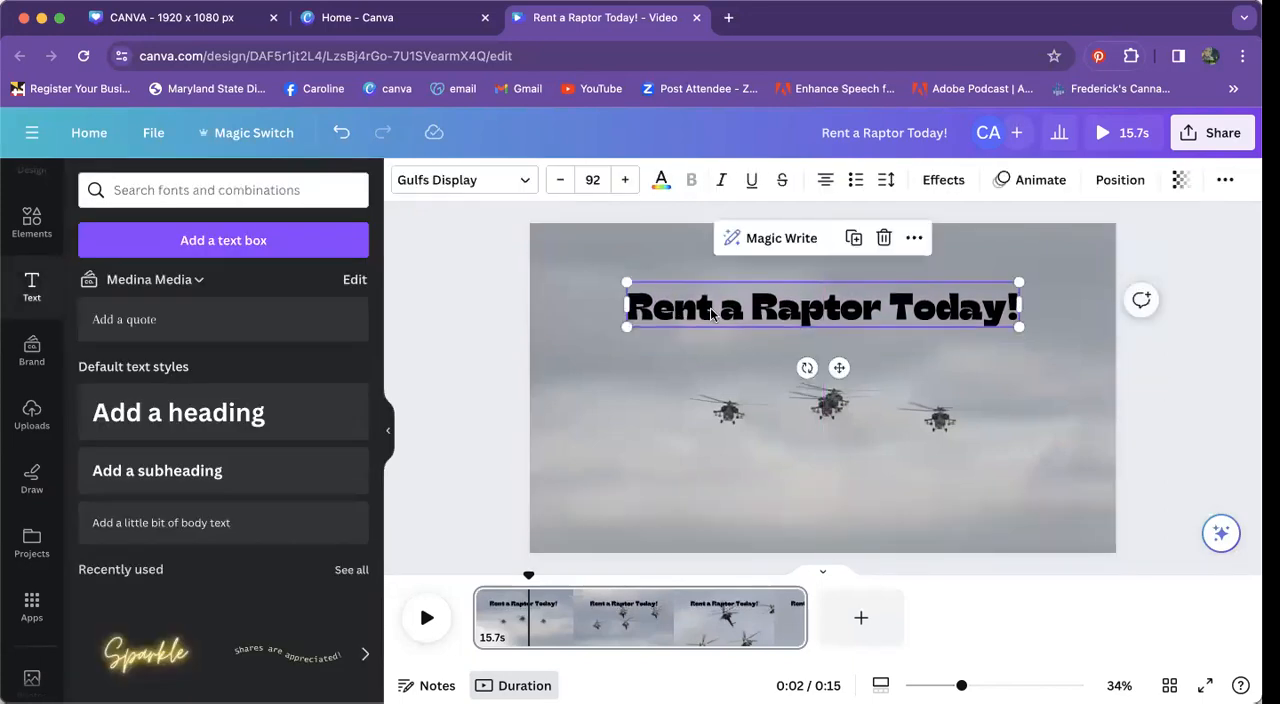
click(584, 417)
click(662, 316)
Step: Add the deer-head logo from the uploaded images, shrunk into the lower-left corner of the page
click(32, 412)
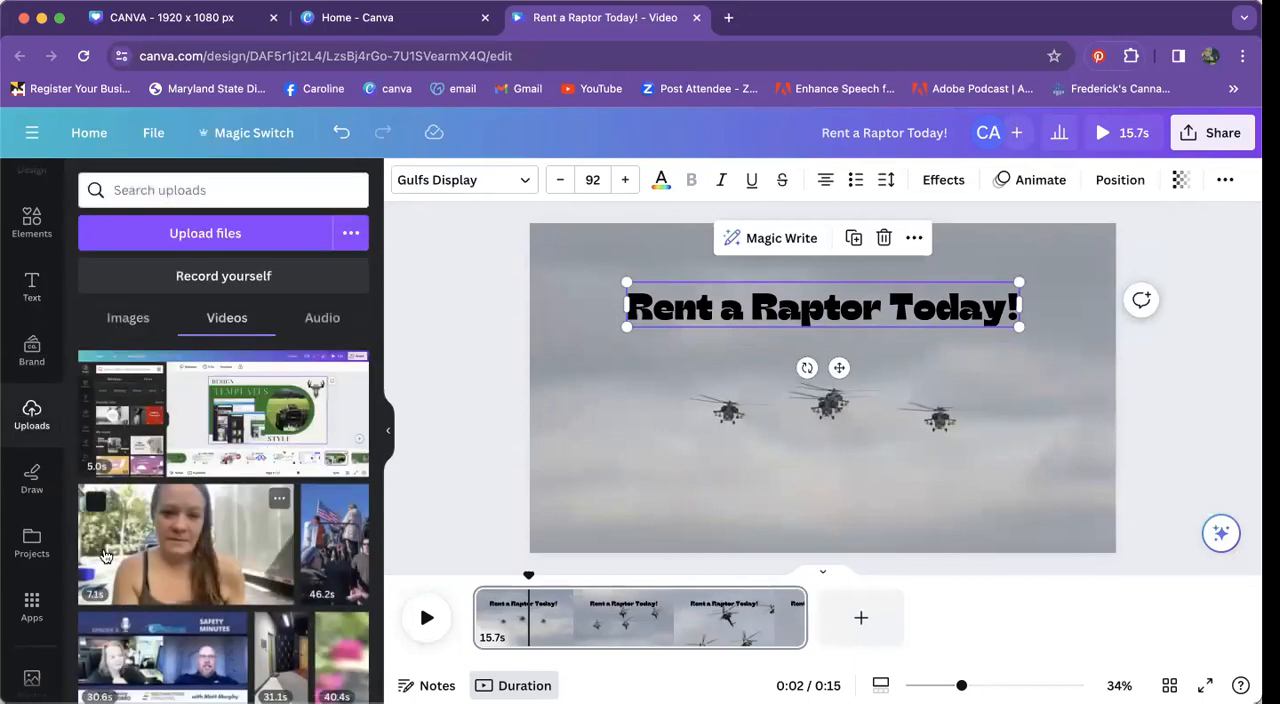
click(124, 284)
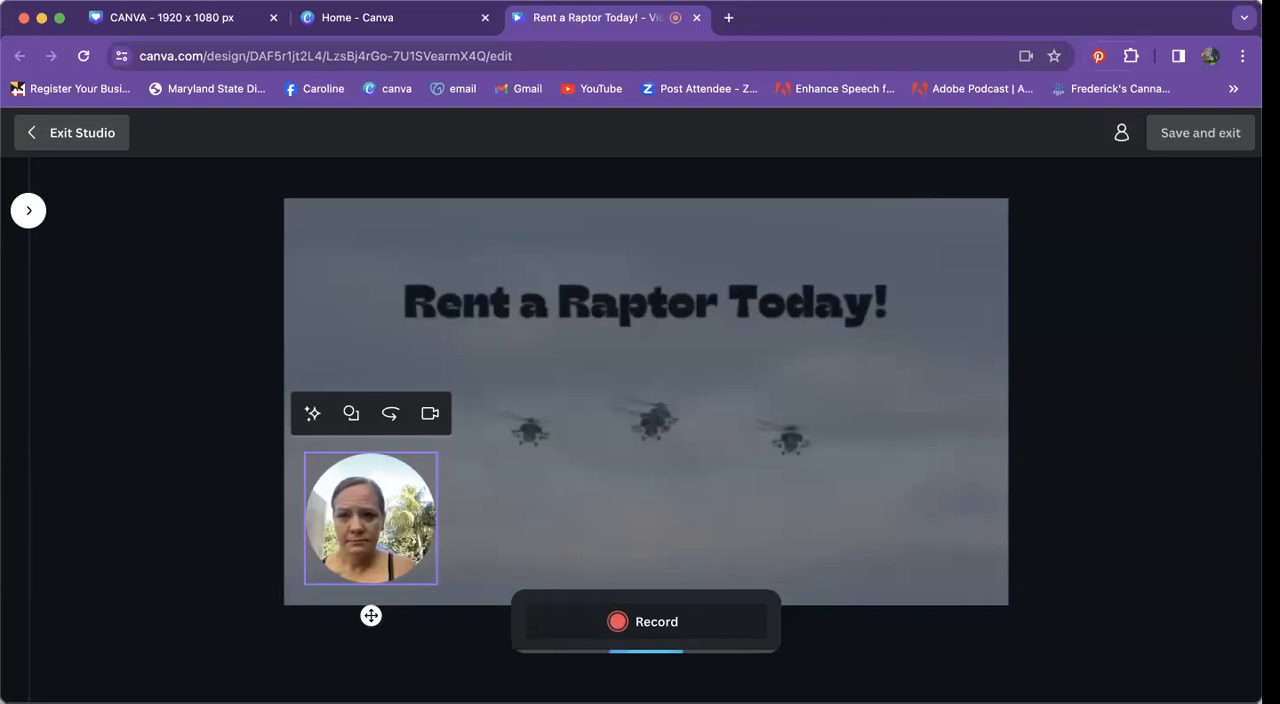
click(60, 140)
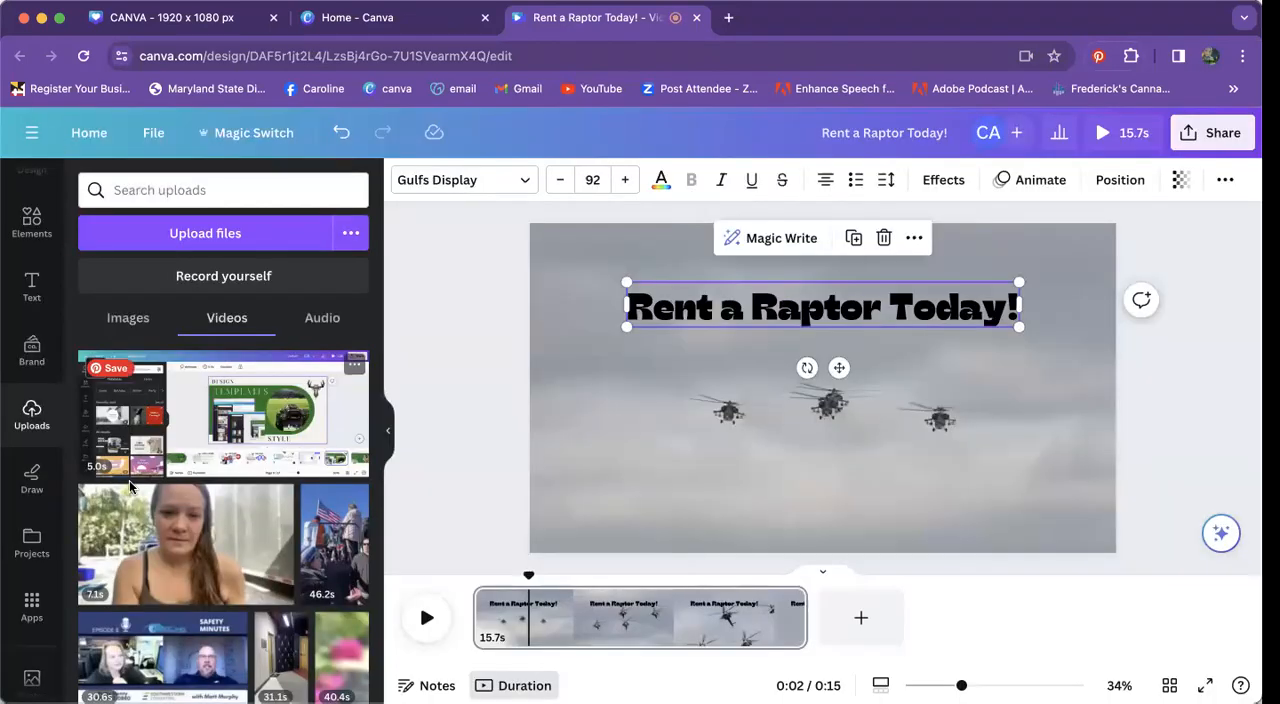
click(127, 320)
scroll(127, 342, up, 3)
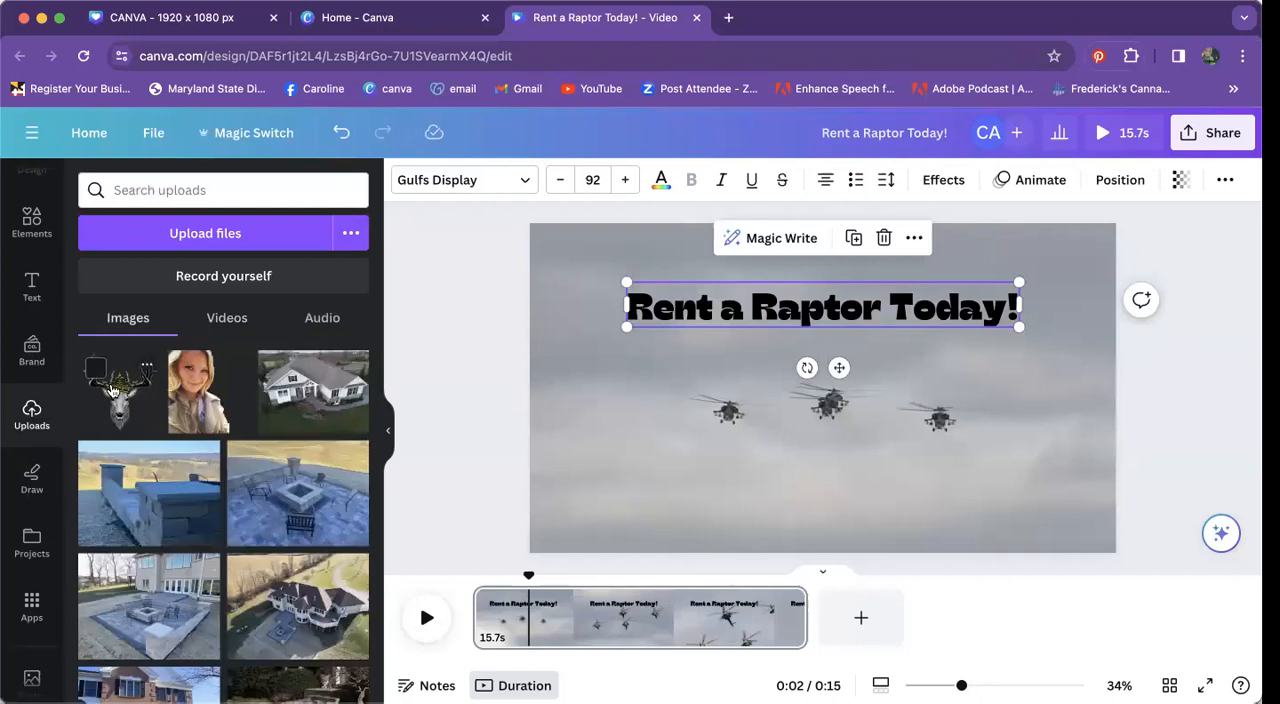
click(112, 390)
drag(839, 413, 703, 465)
drag(810, 291, 620, 480)
click(827, 475)
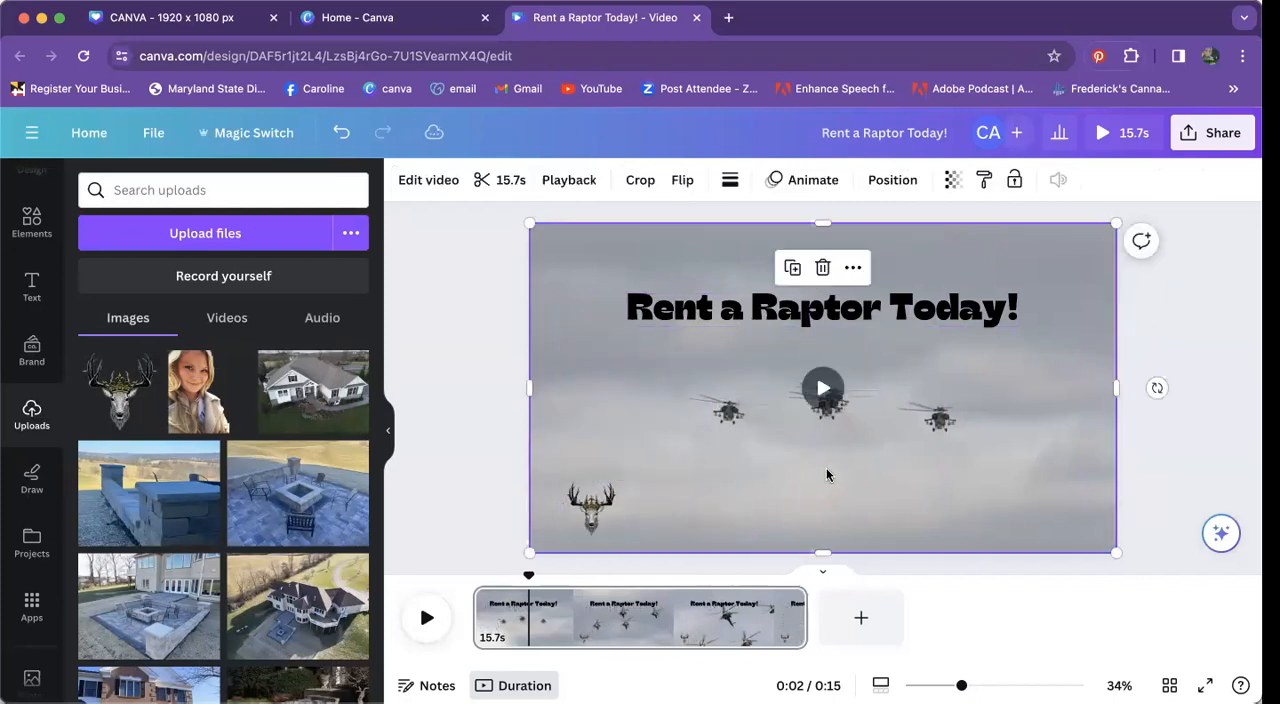
click(483, 300)
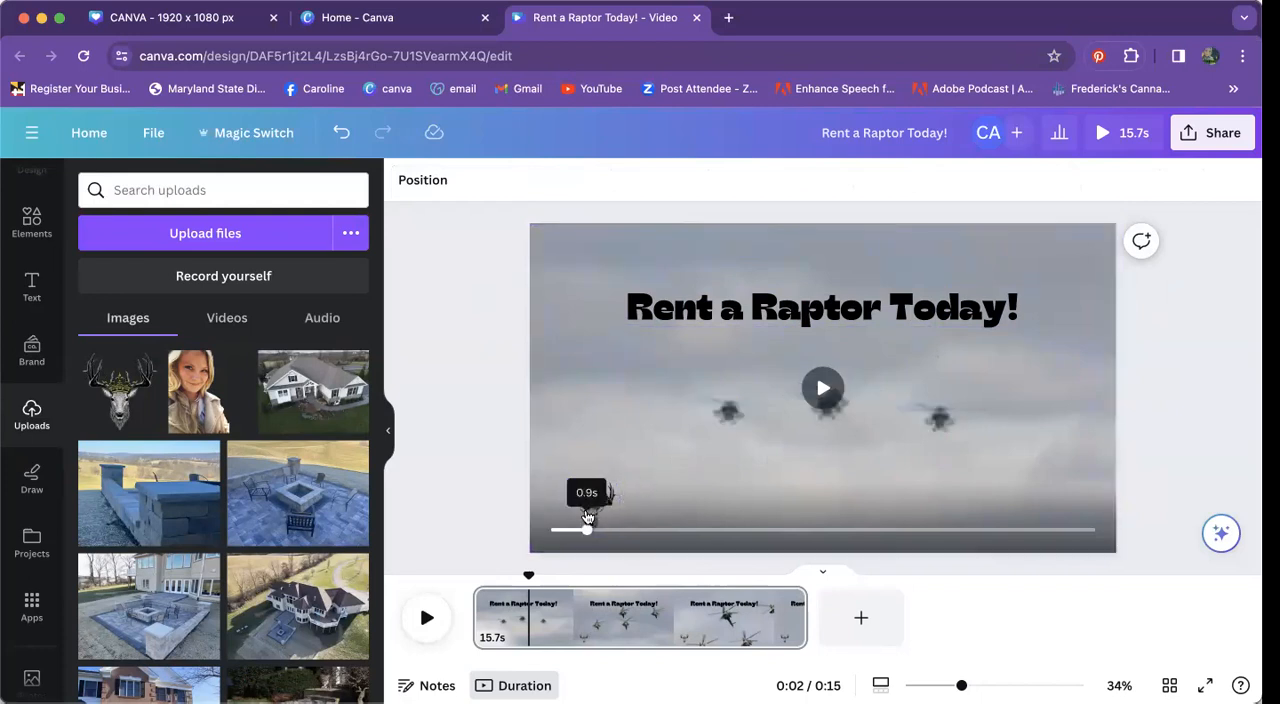
click(592, 501)
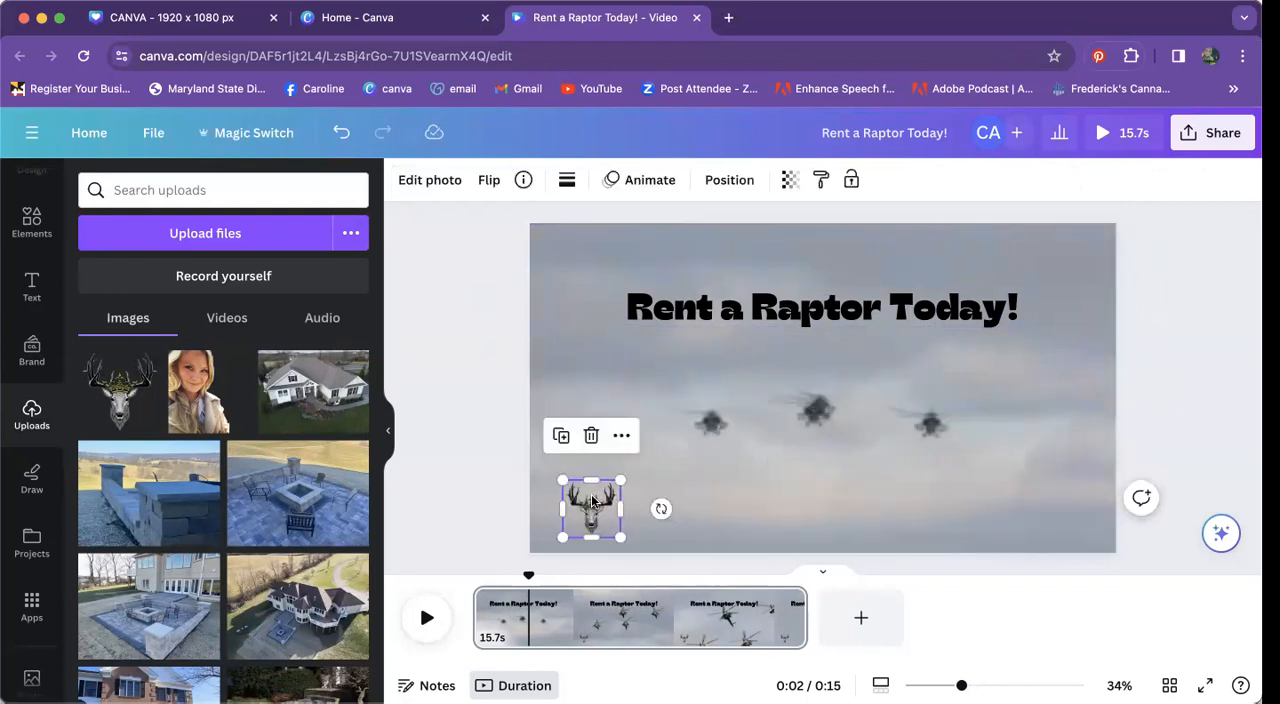
click(798, 294)
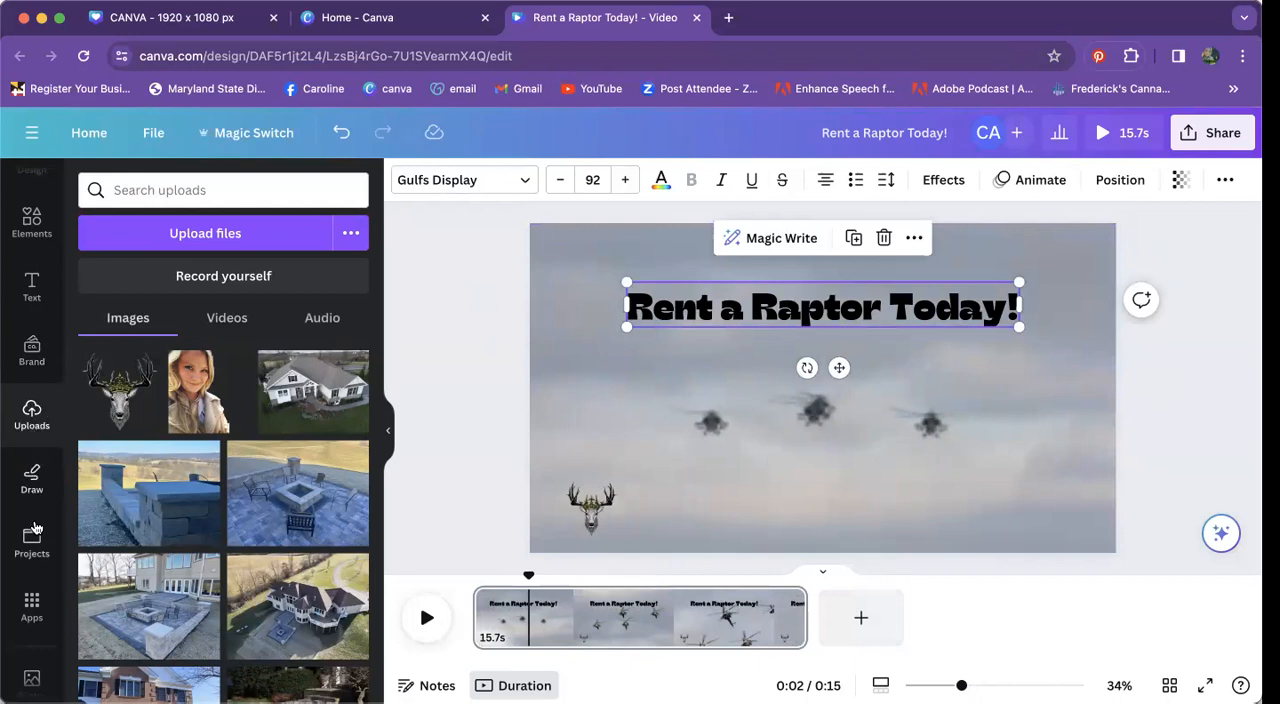
Step: Search the audio library for "hip hop instrumental" tracks
scroll(33, 525, down, 5)
click(31, 518)
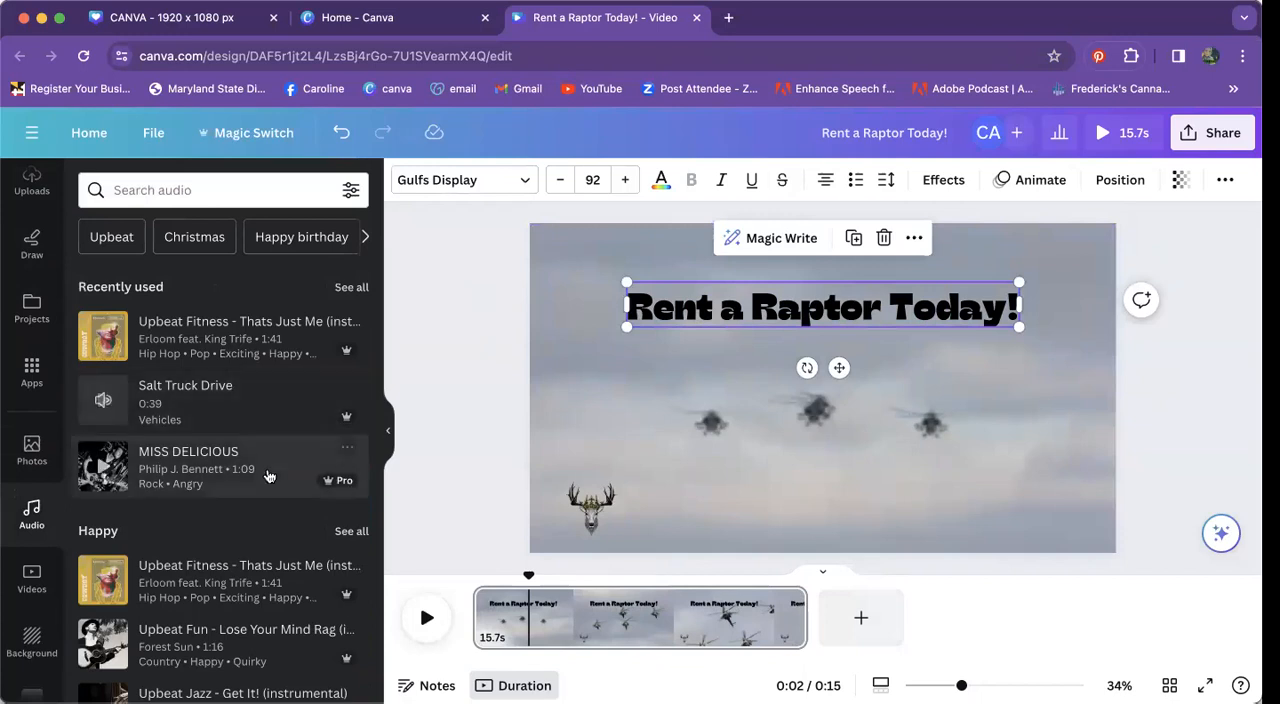
click(229, 193)
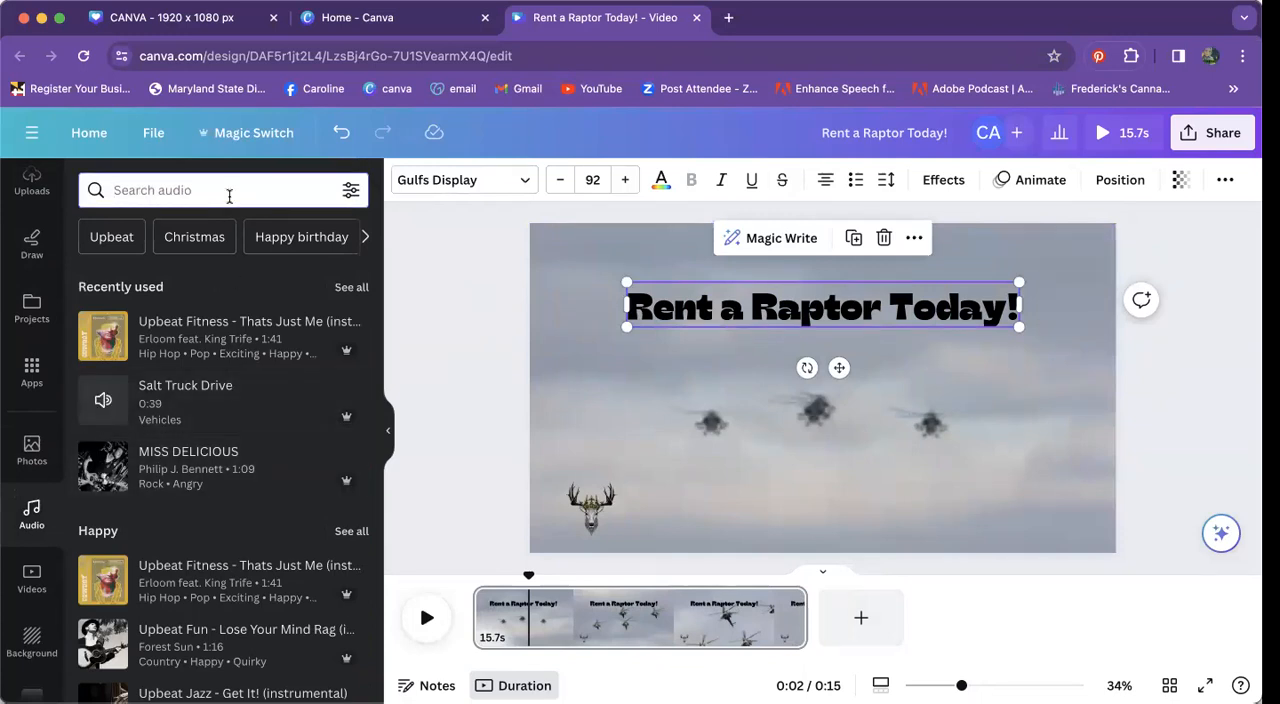
text(hip hop)
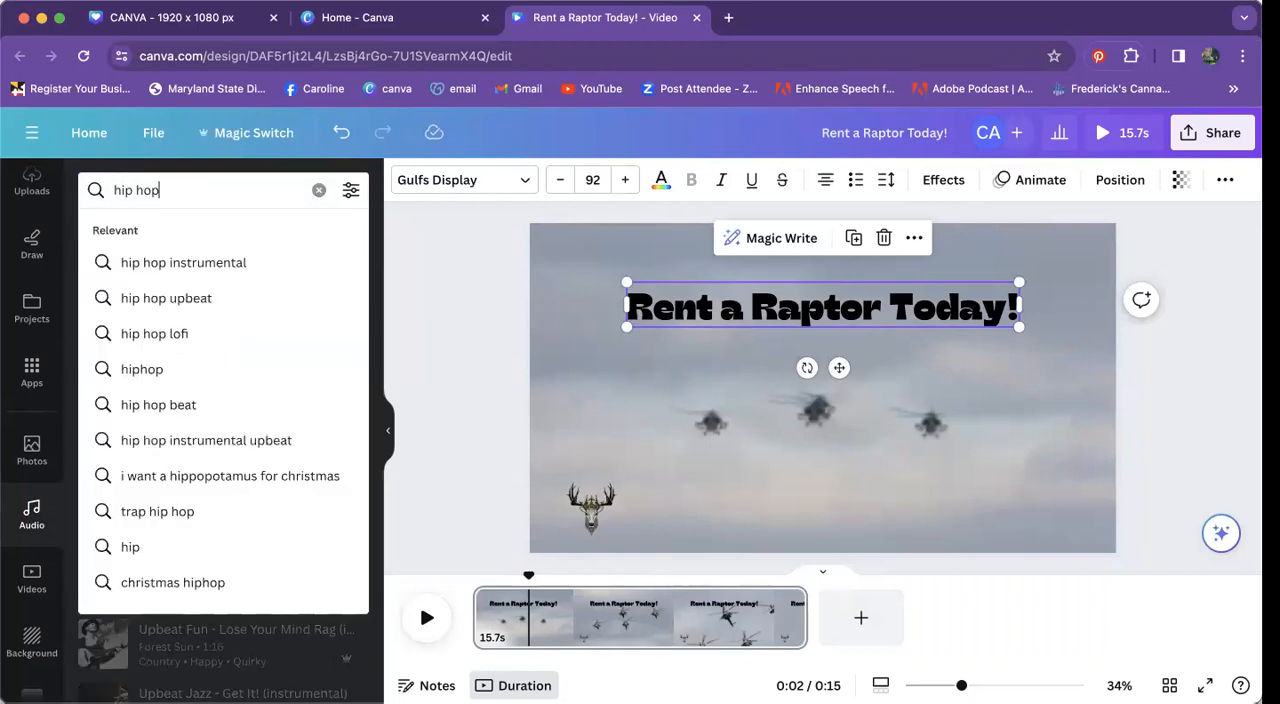
click(190, 262)
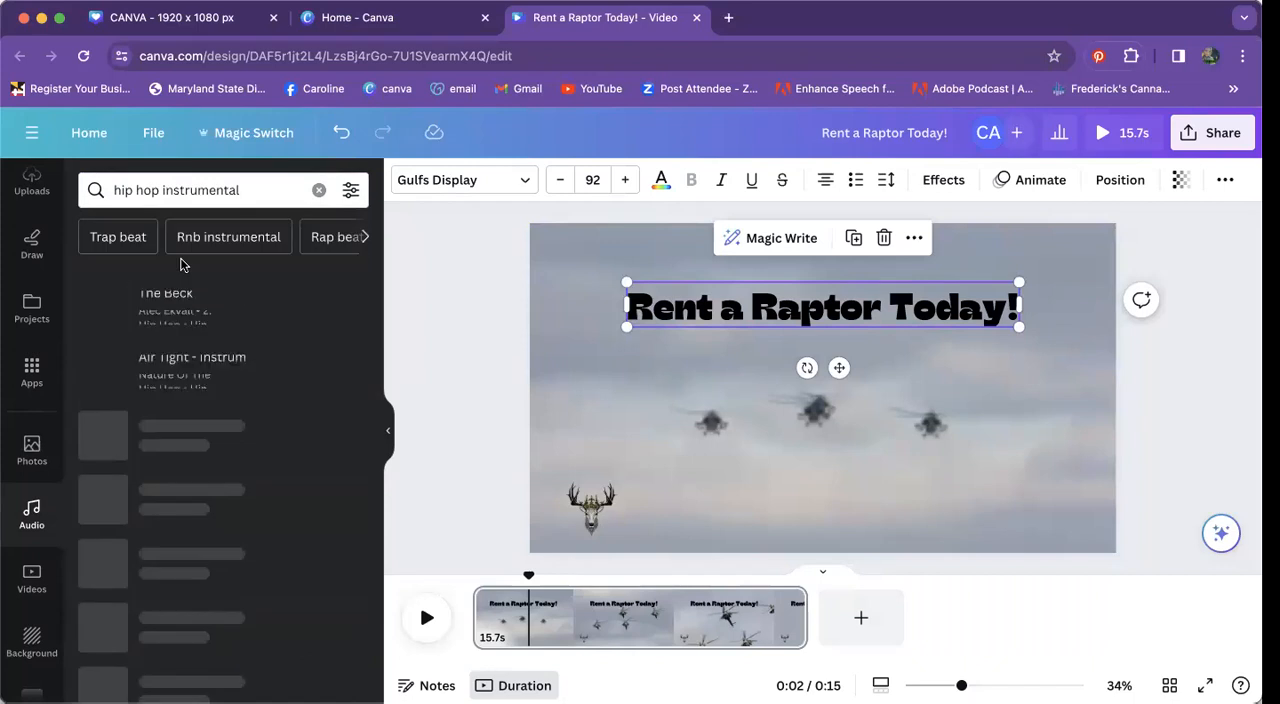
Step: Preview the Toy Piano track and add it to the timeline as the soundtrack from the start of the video
click(106, 443)
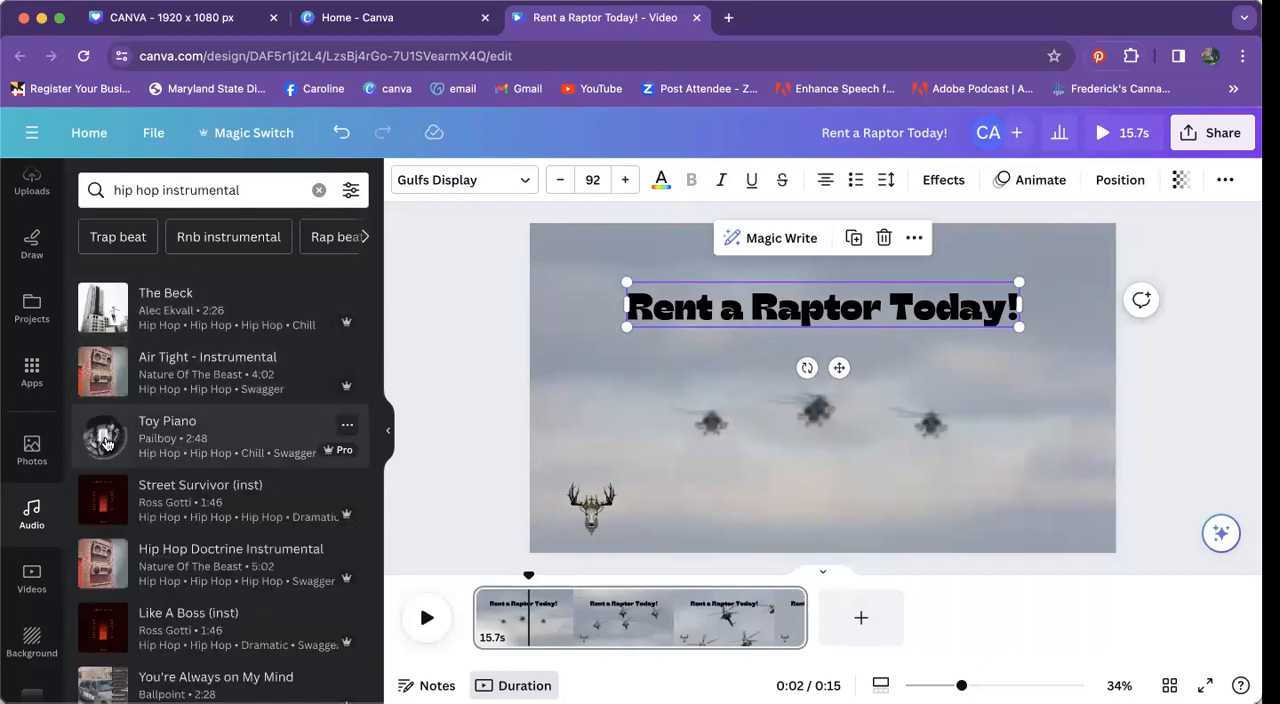
click(106, 443)
drag(186, 454, 486, 638)
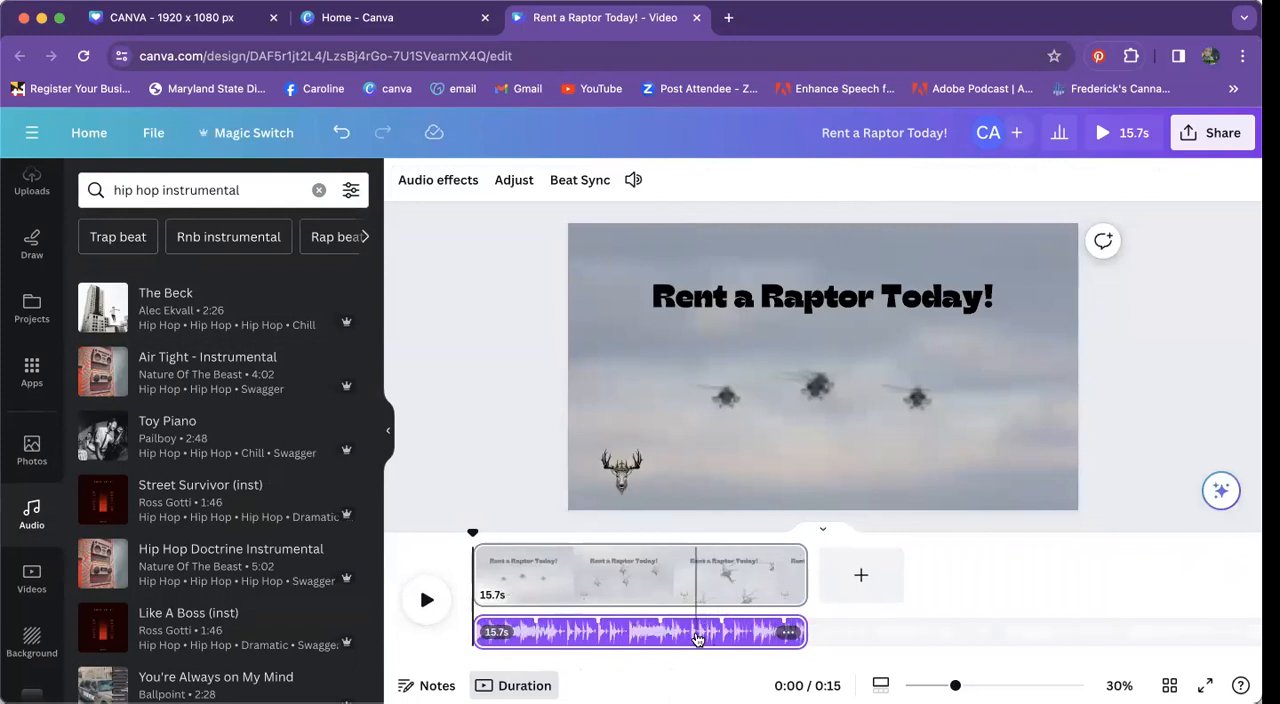
Step: Play the video with its new soundtrack and check where the music ends against the footage
click(427, 600)
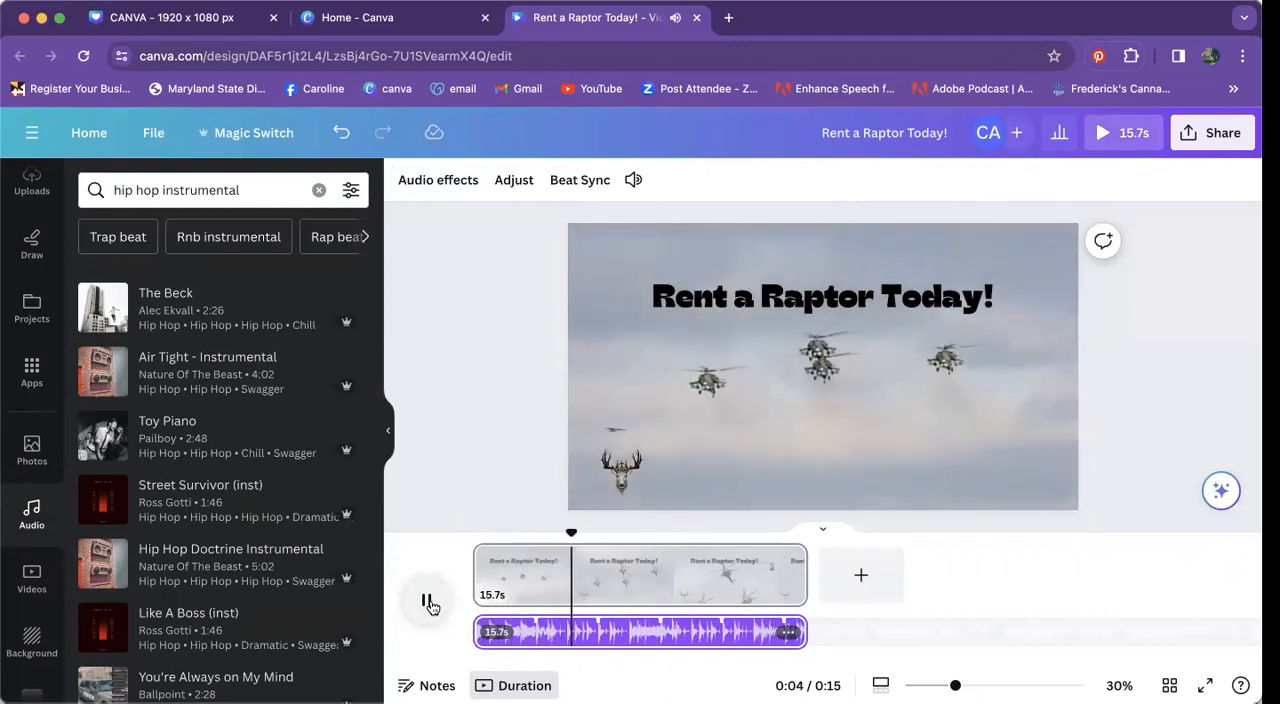
click(428, 602)
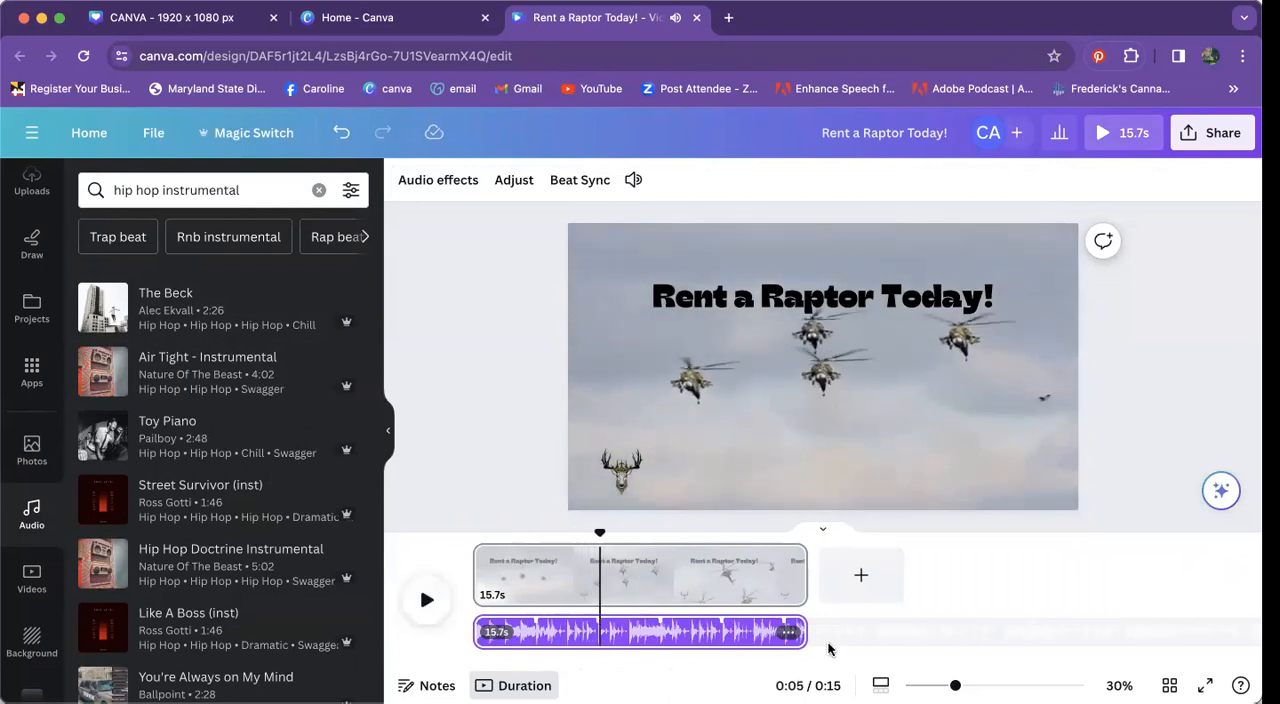
drag(795, 635, 808, 633)
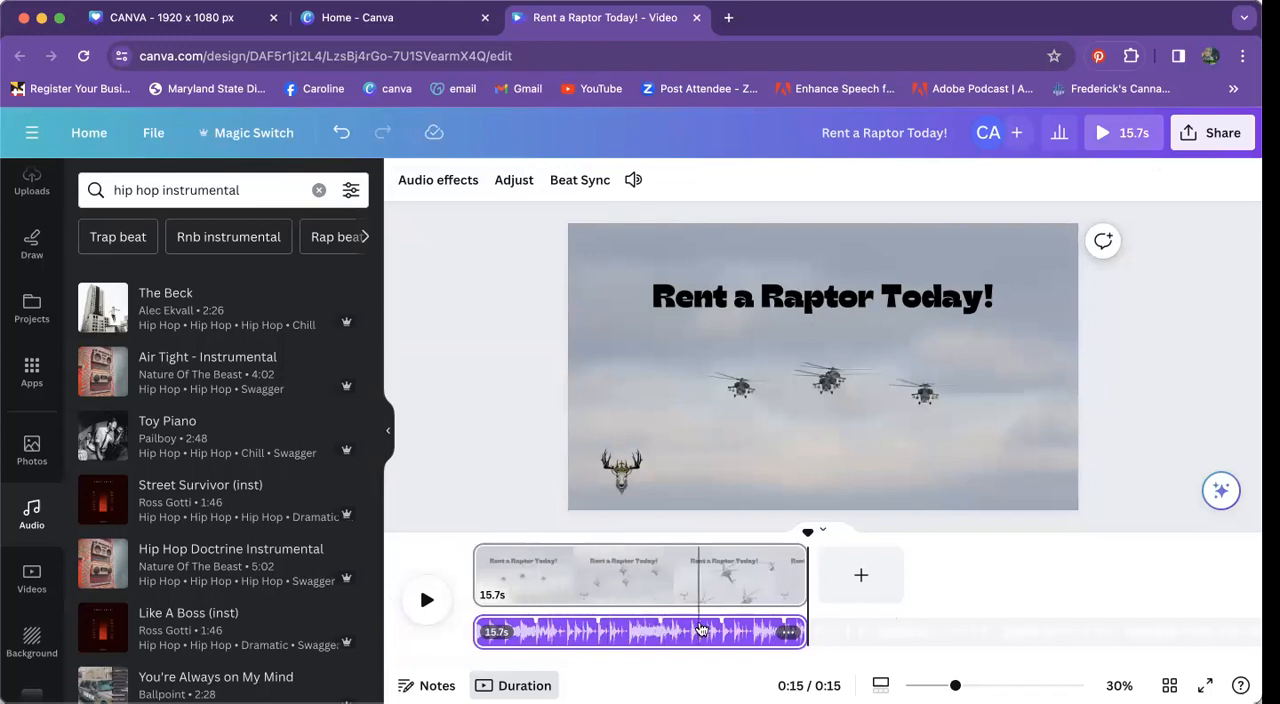
Step: Enlarge the timeline to 500% and split the helicopter page at about 2.9 seconds
click(722, 633)
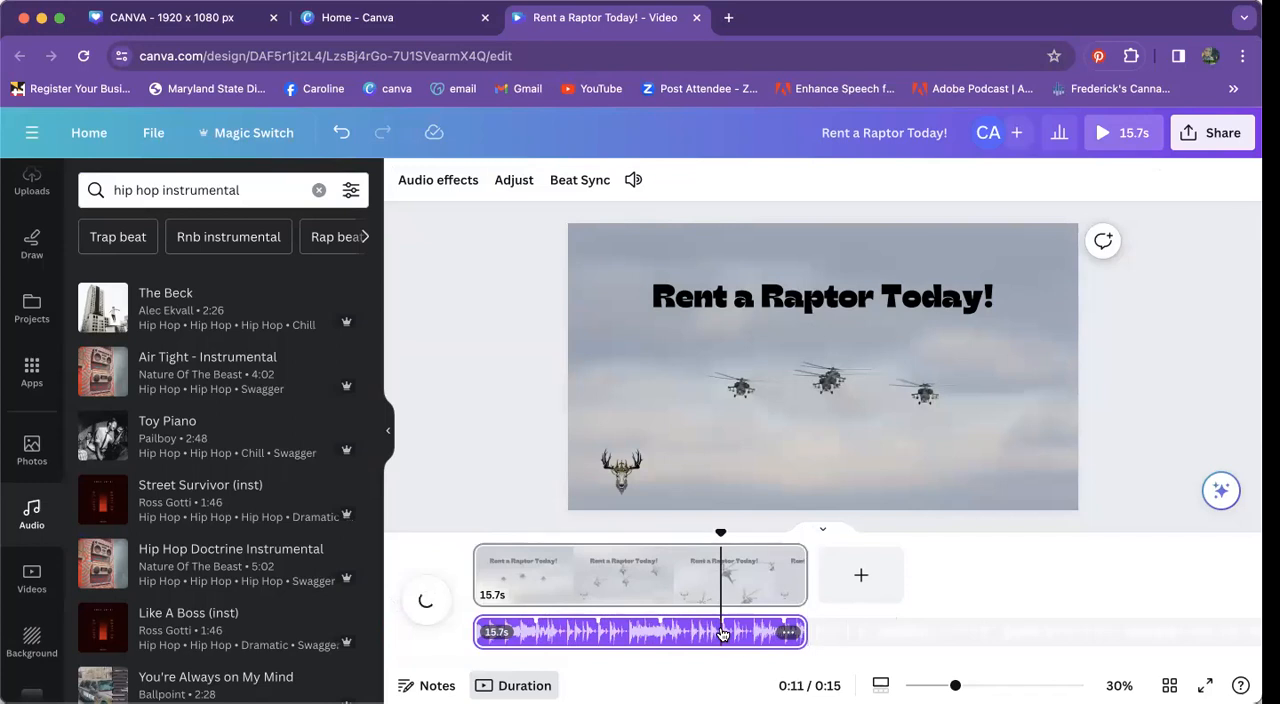
scroll(750, 645, up, 10)
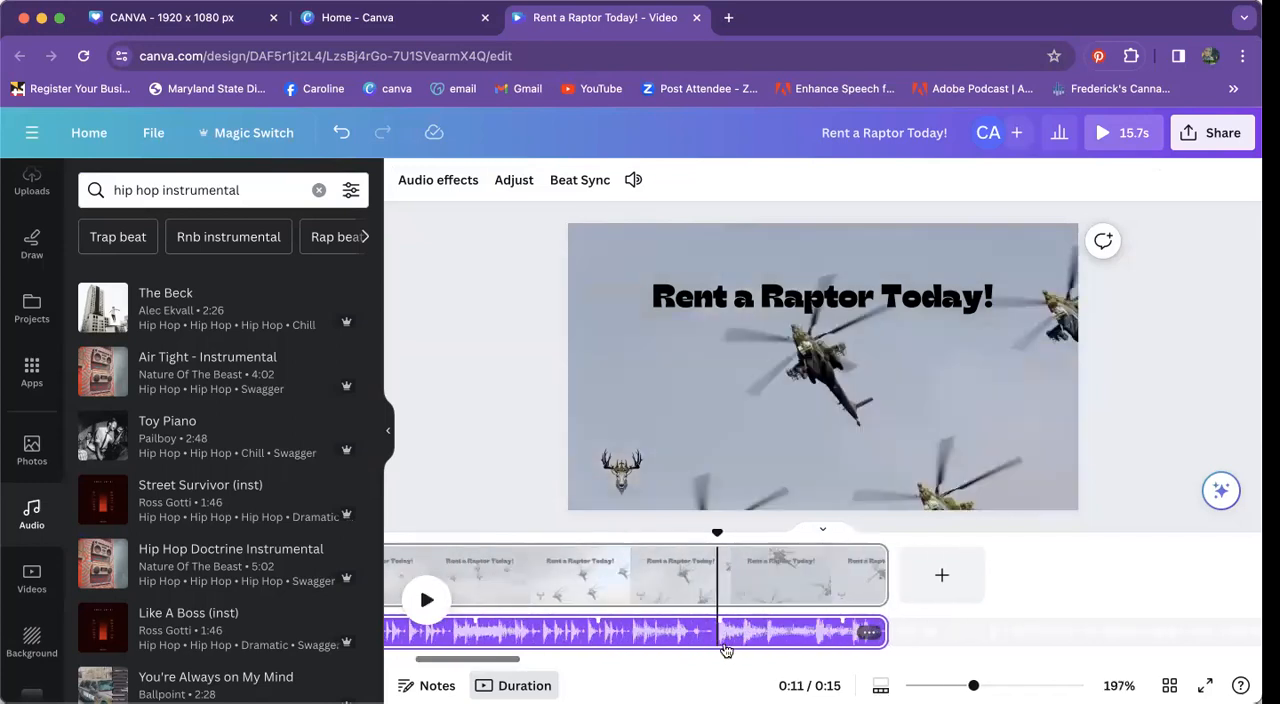
scroll(726, 651, up, 2)
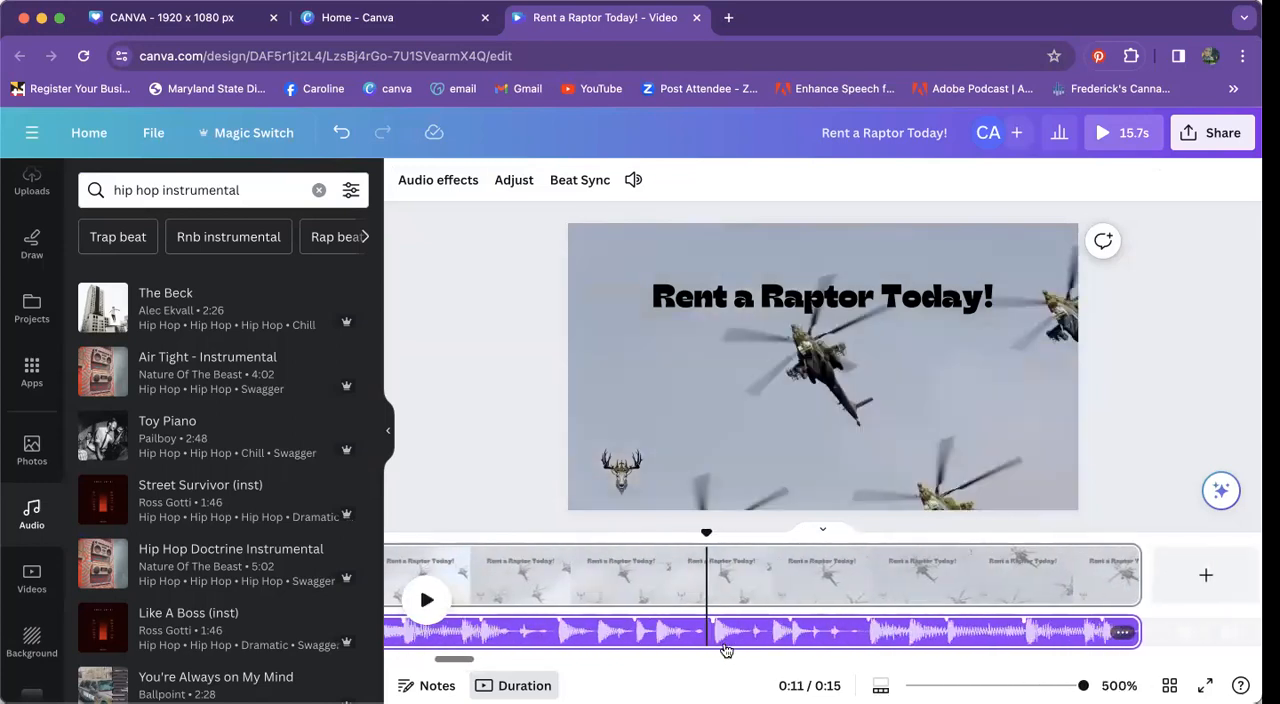
scroll(713, 630, left, 10)
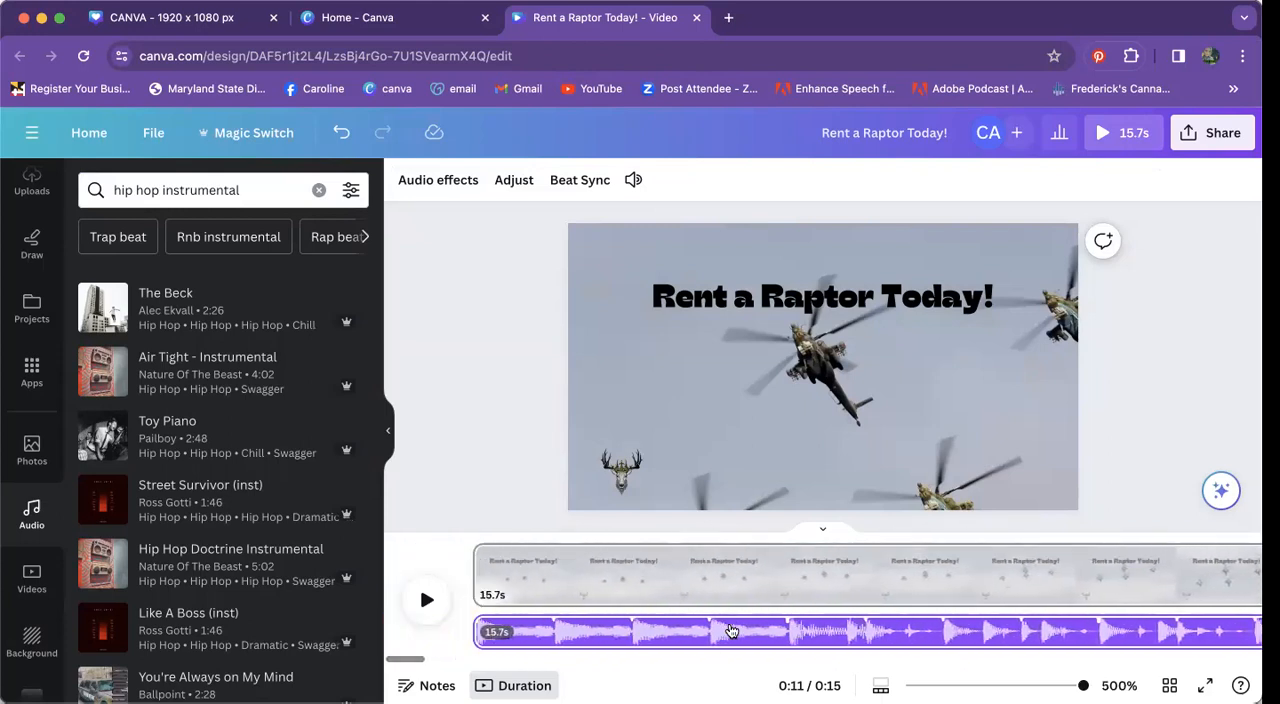
click(792, 636)
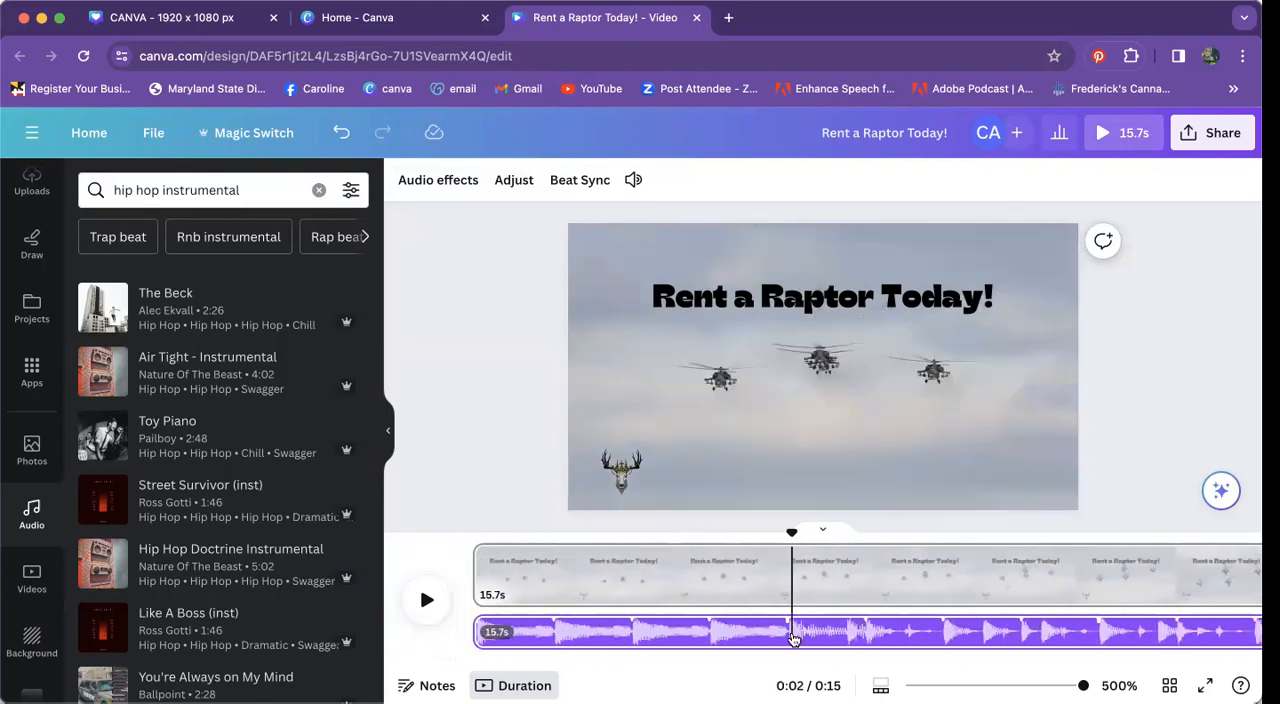
click(787, 578)
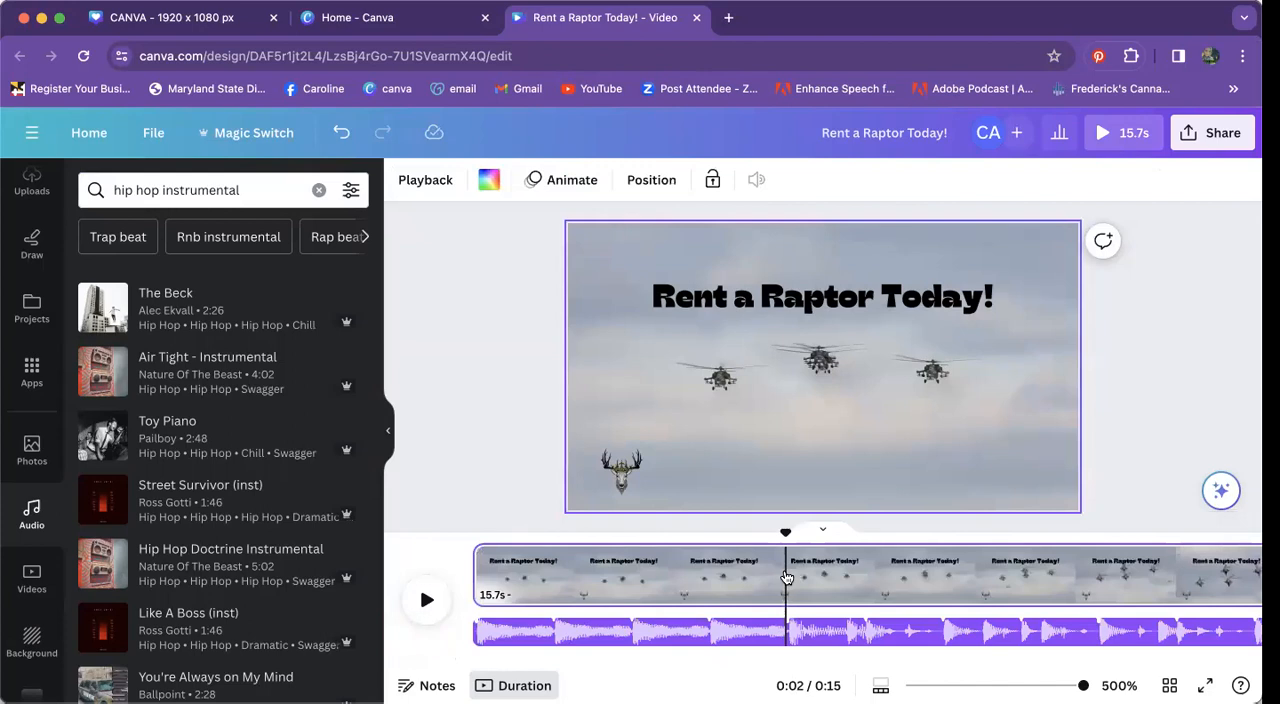
right_click(787, 578)
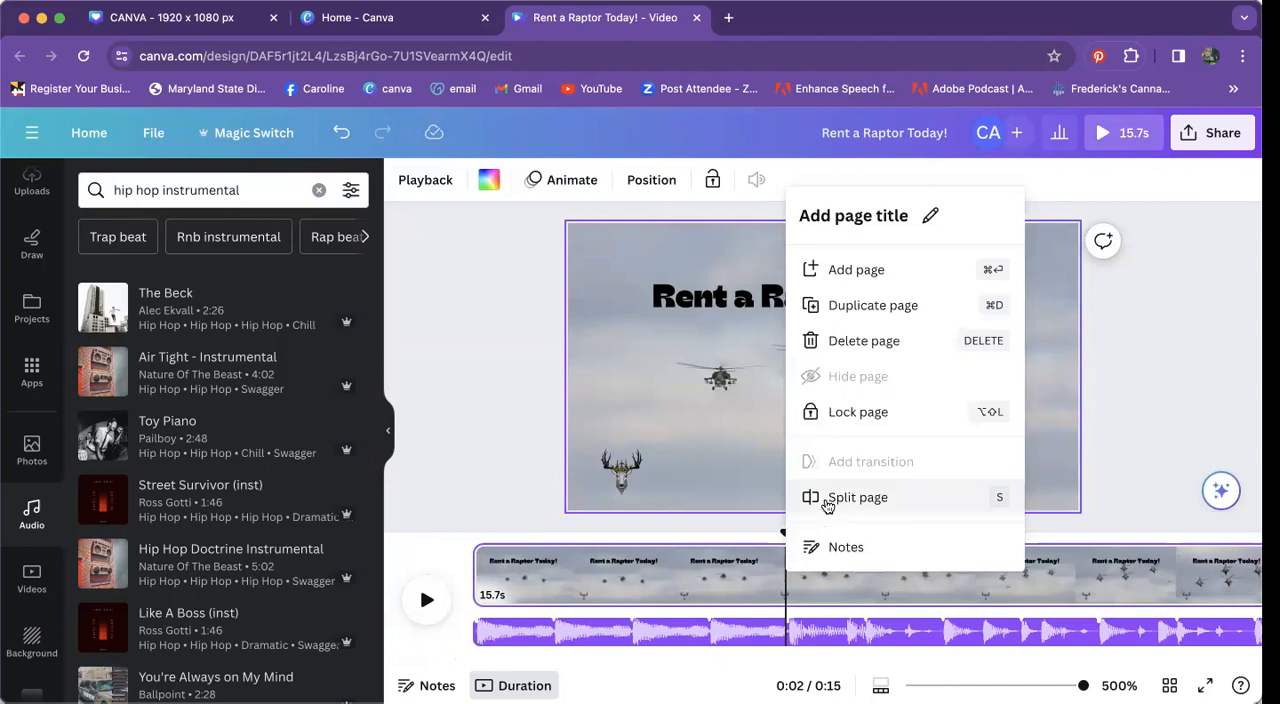
click(827, 497)
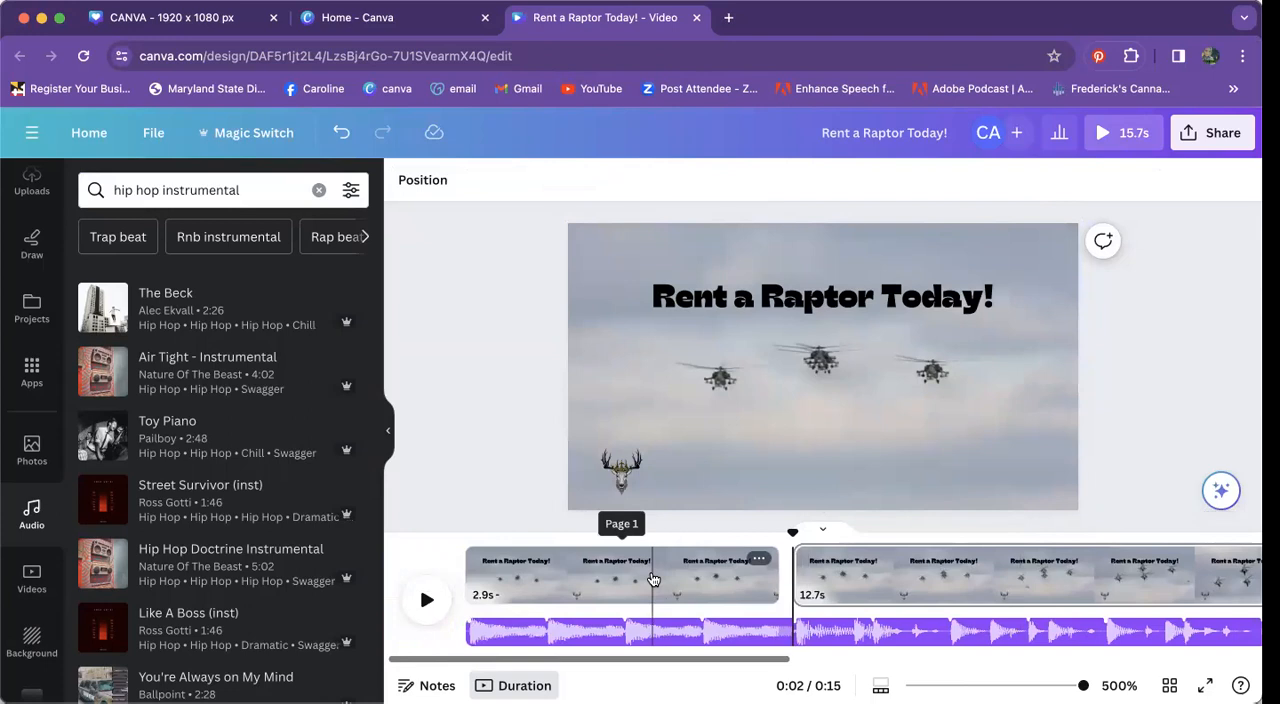
Step: Delete the "Rent a Raptor Today!" heading from the second page, after the split
click(662, 578)
click(731, 581)
click(823, 584)
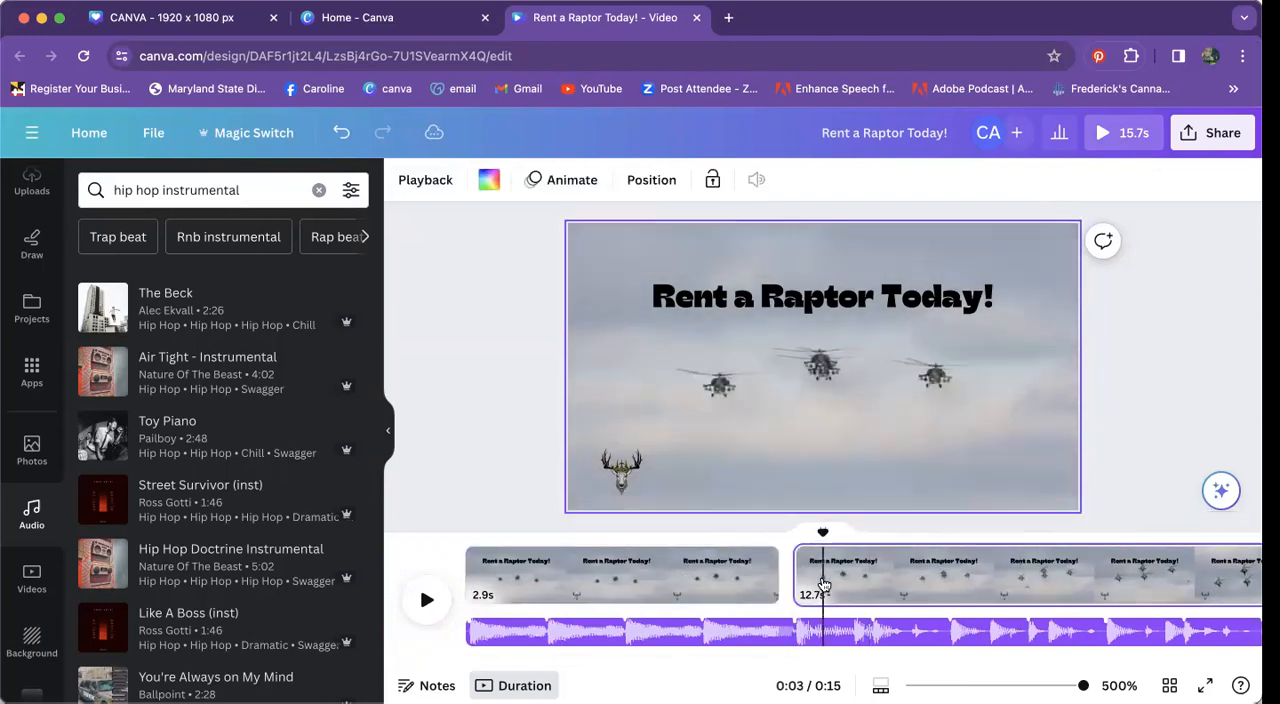
click(819, 296)
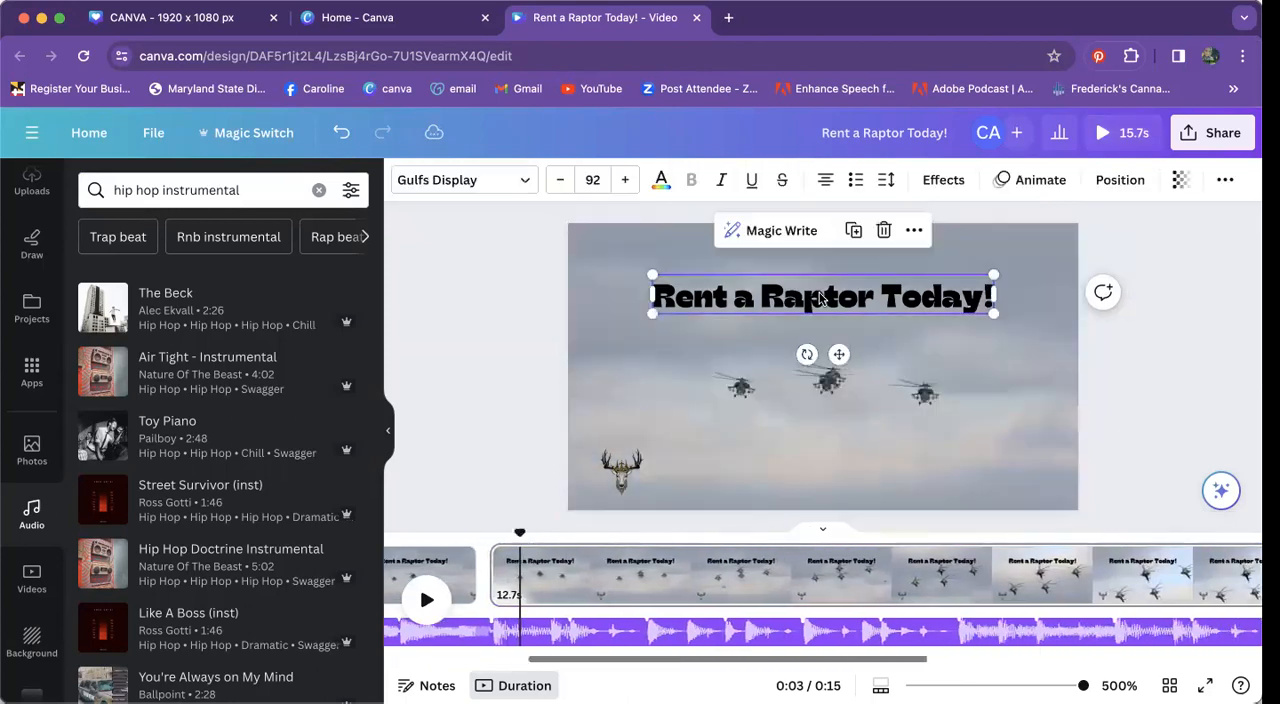
key(Delete)
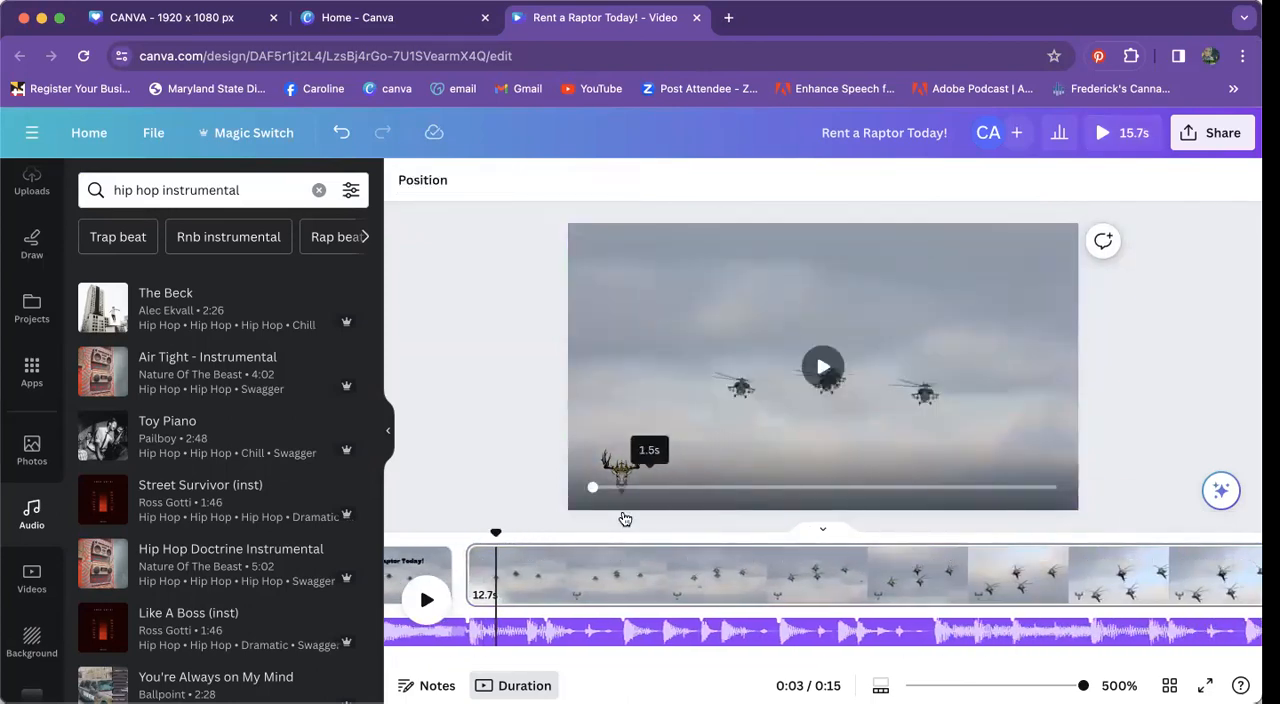
Step: Apply the Pan text animation to the heading on the first page, animating both on enter and on exit
scroll(1220, 575, left, 3)
click(498, 573)
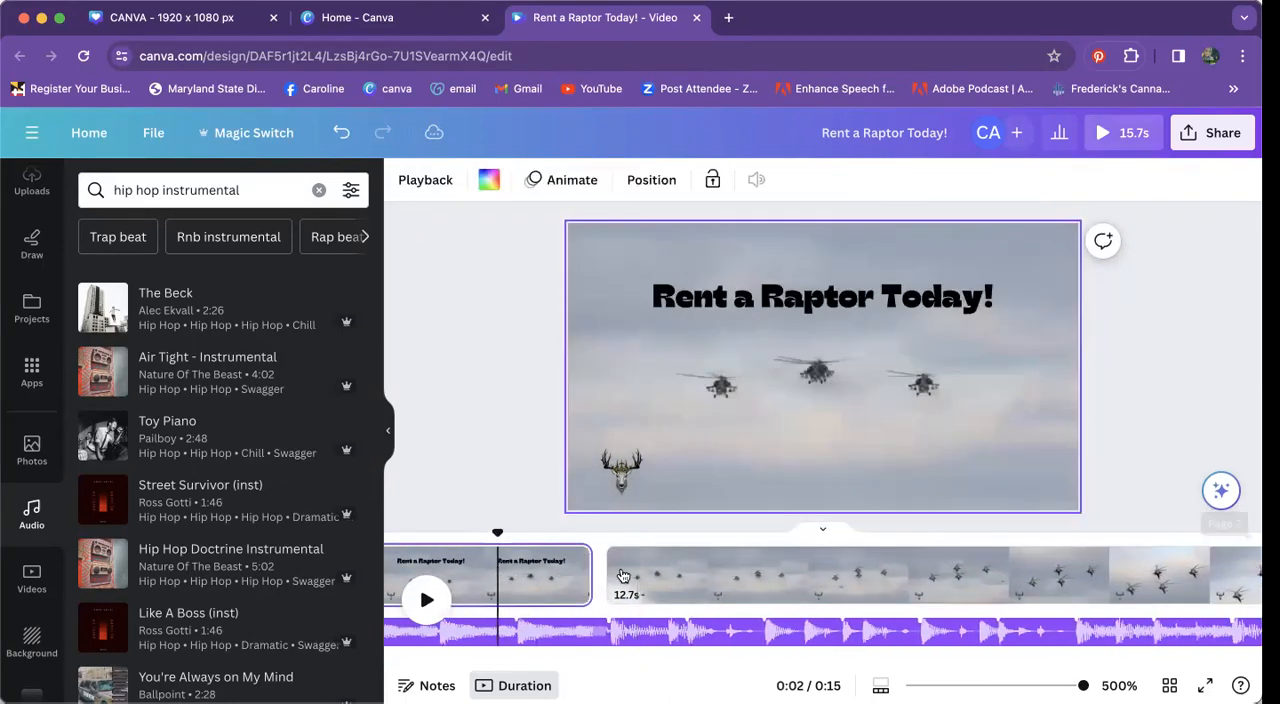
scroll(560, 575, left, 4)
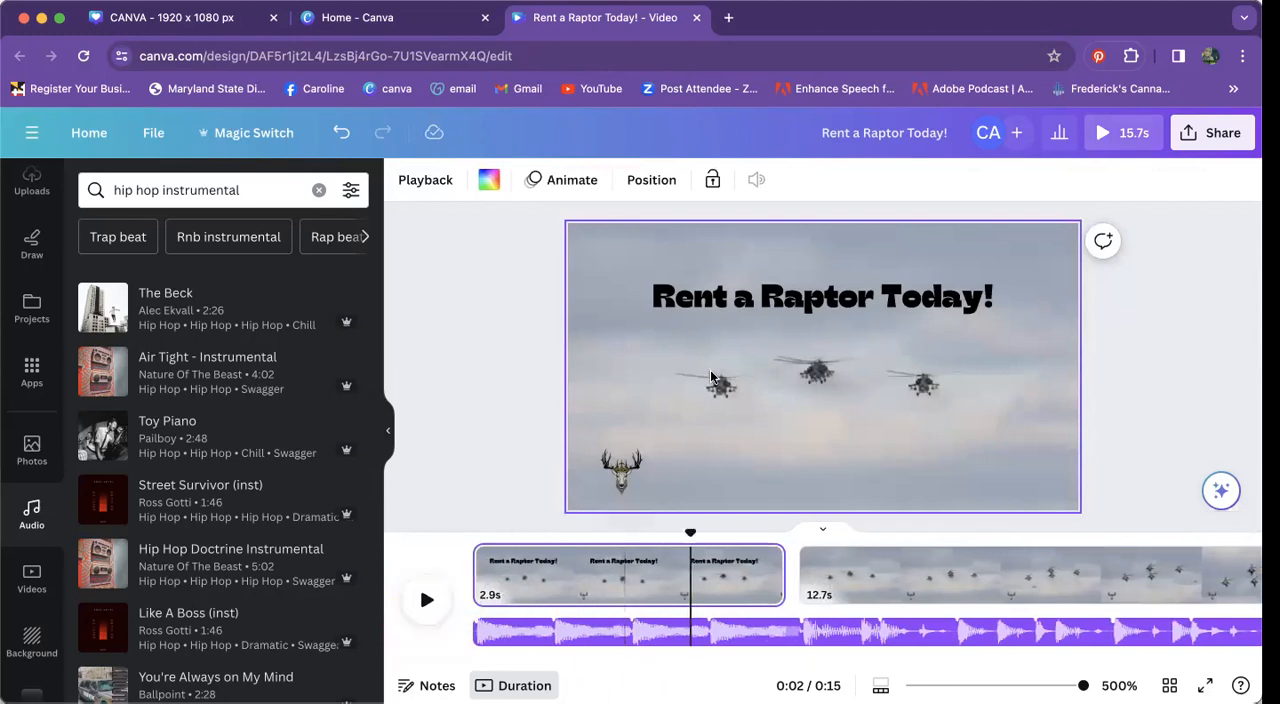
click(768, 304)
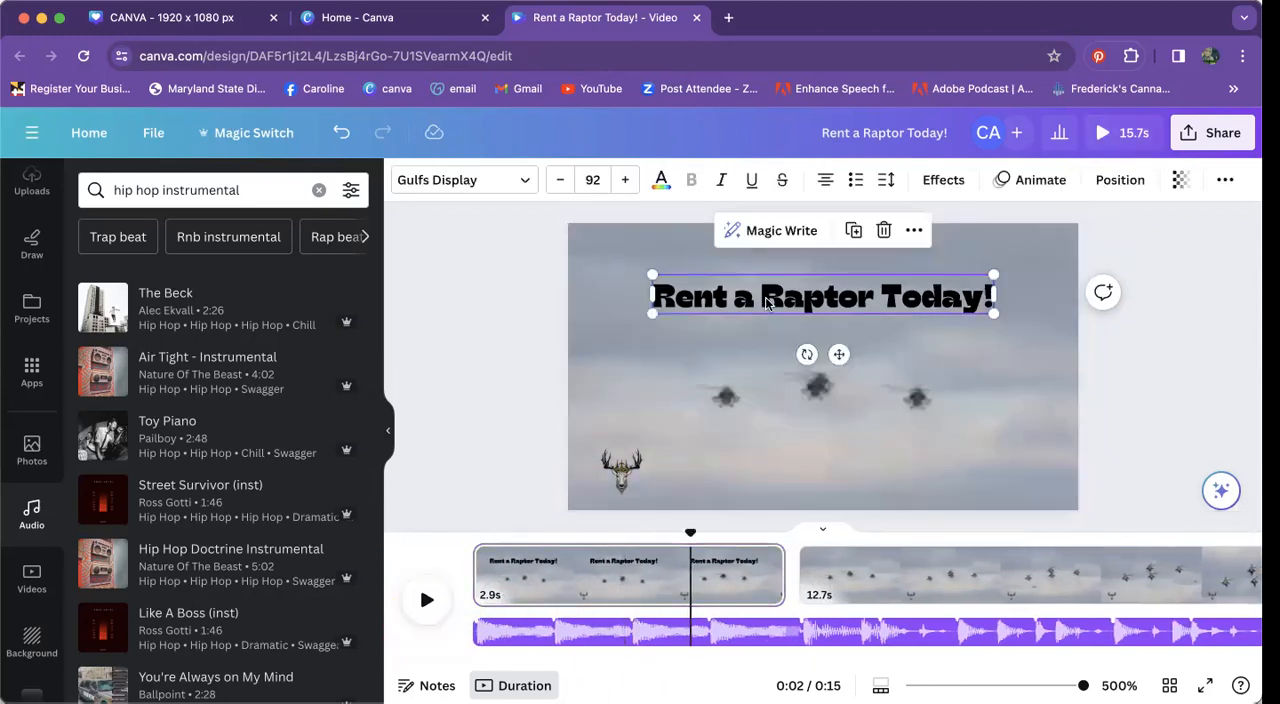
click(1012, 179)
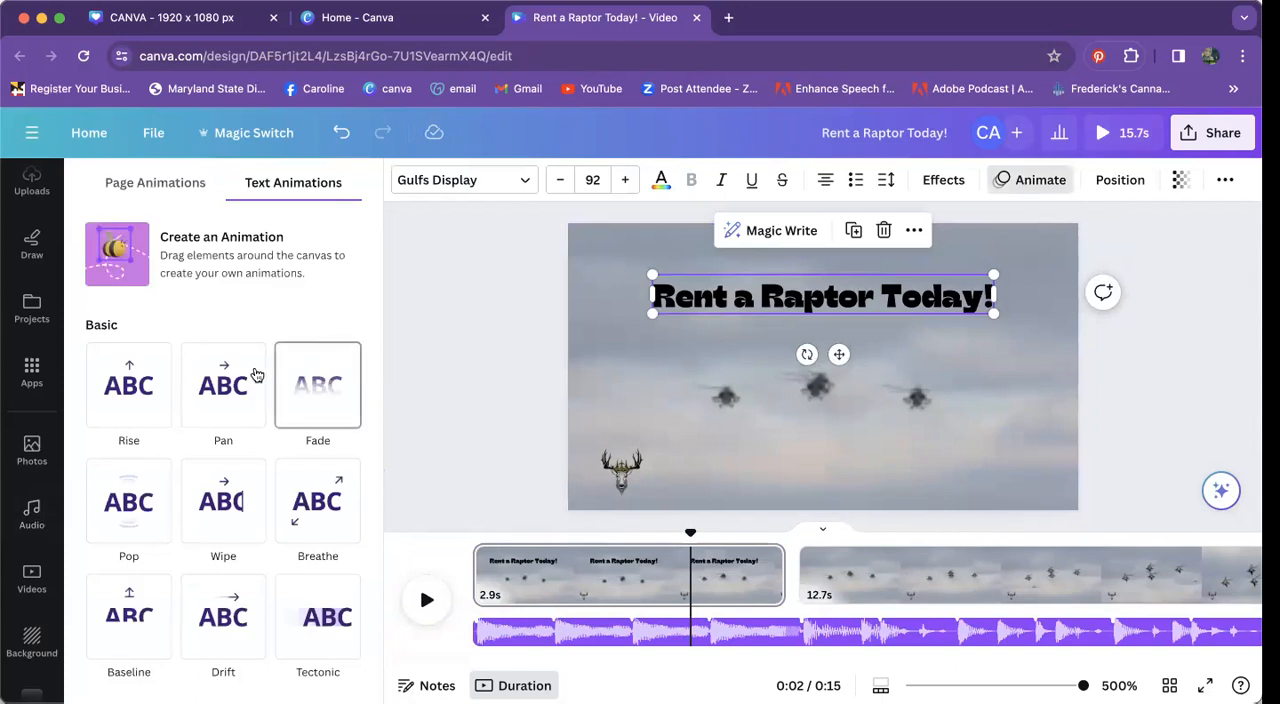
click(255, 376)
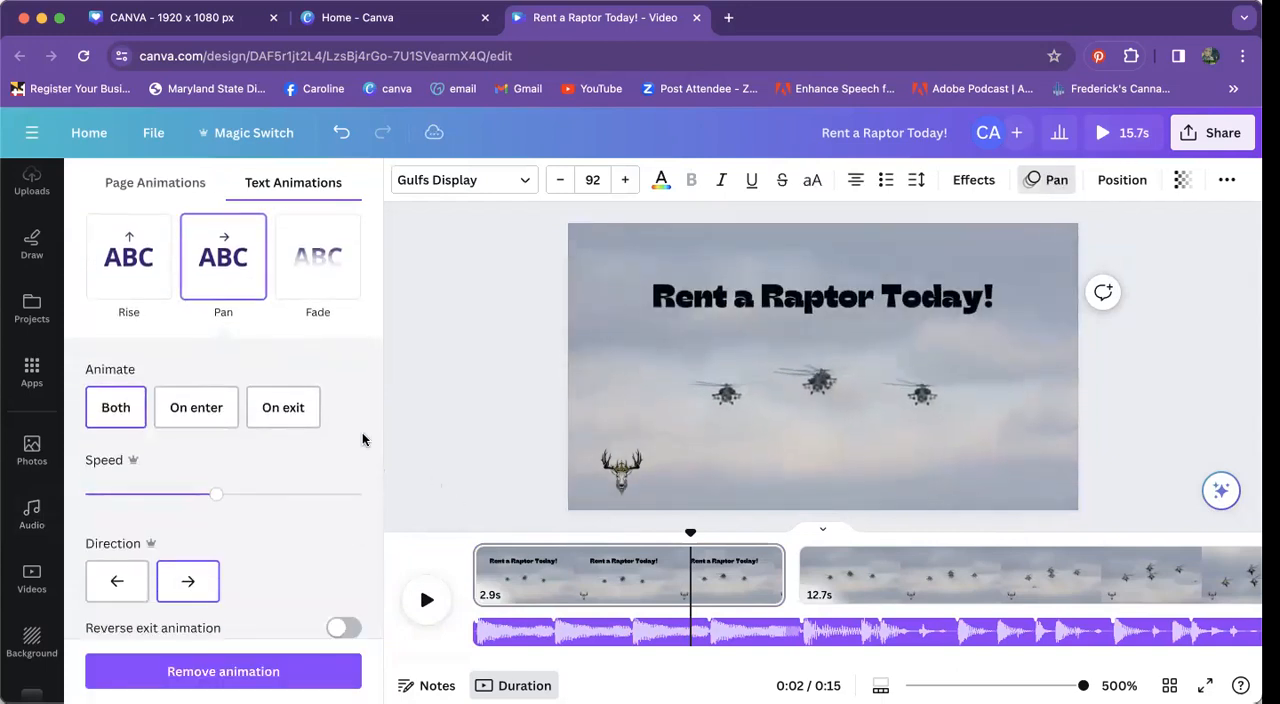
click(129, 423)
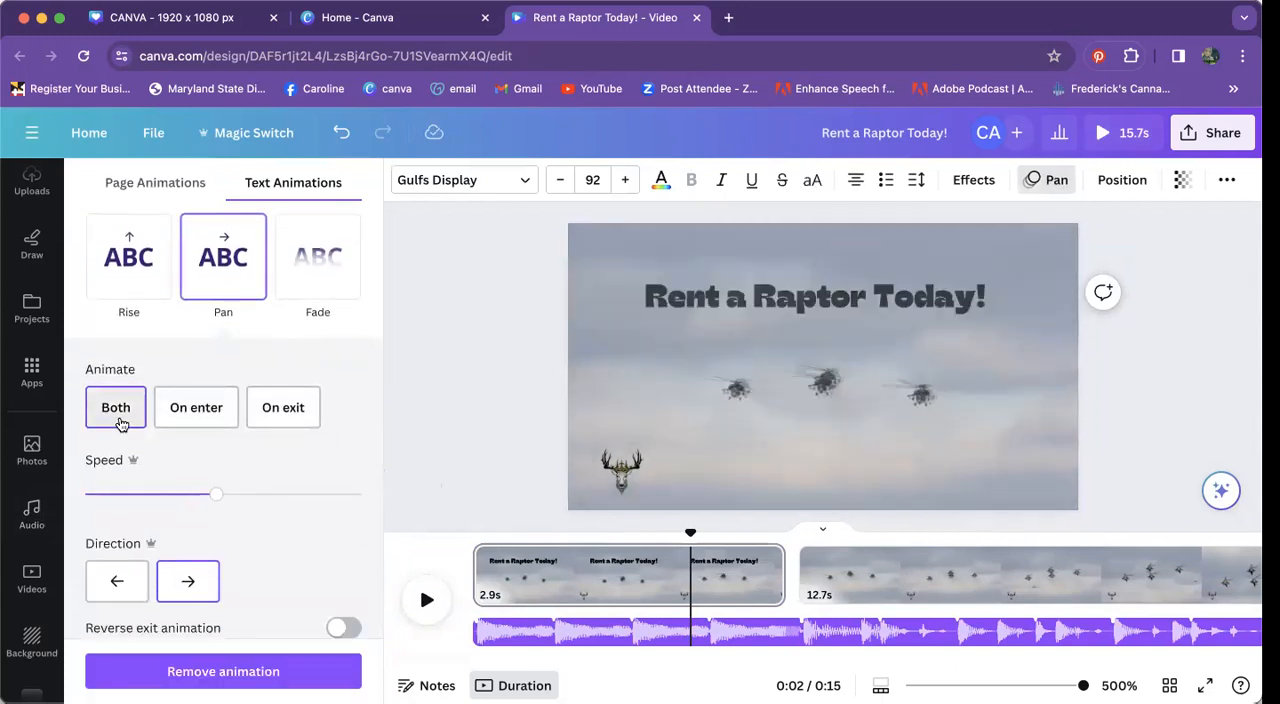
Step: Play the video from the beginning to preview the heading's animation across the split between the two pages
drag(690, 528, 458, 536)
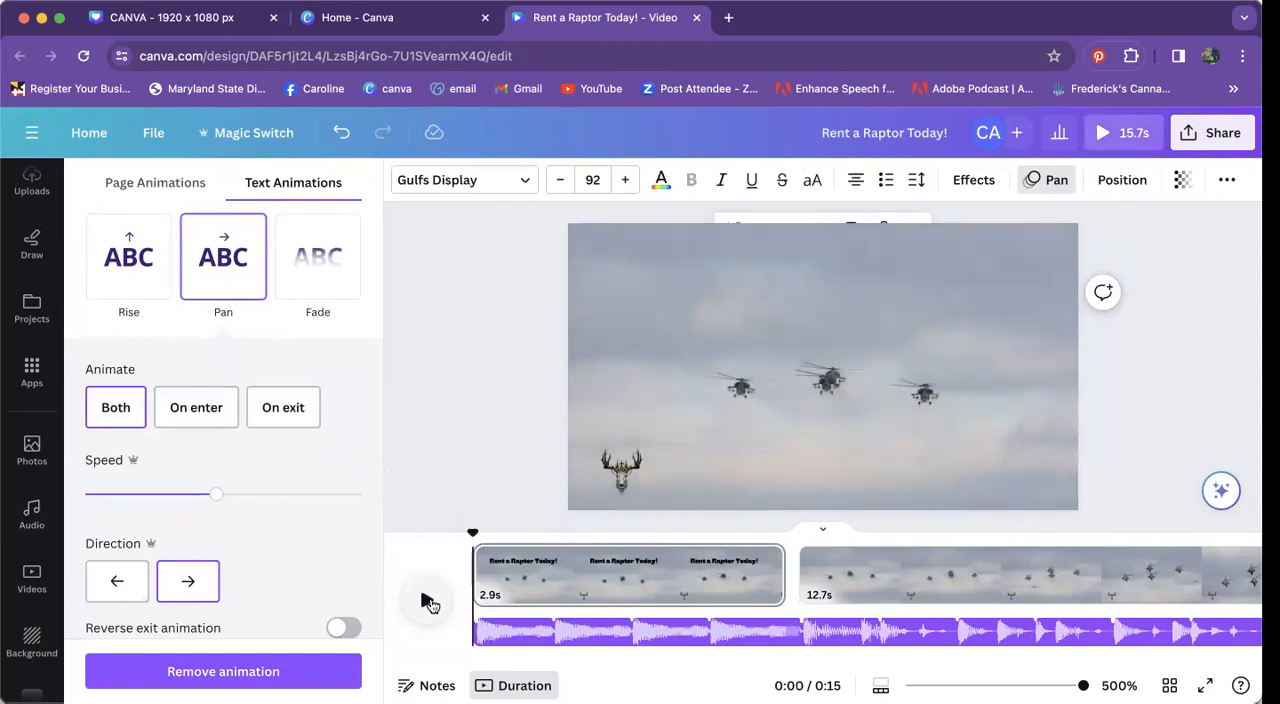
click(428, 601)
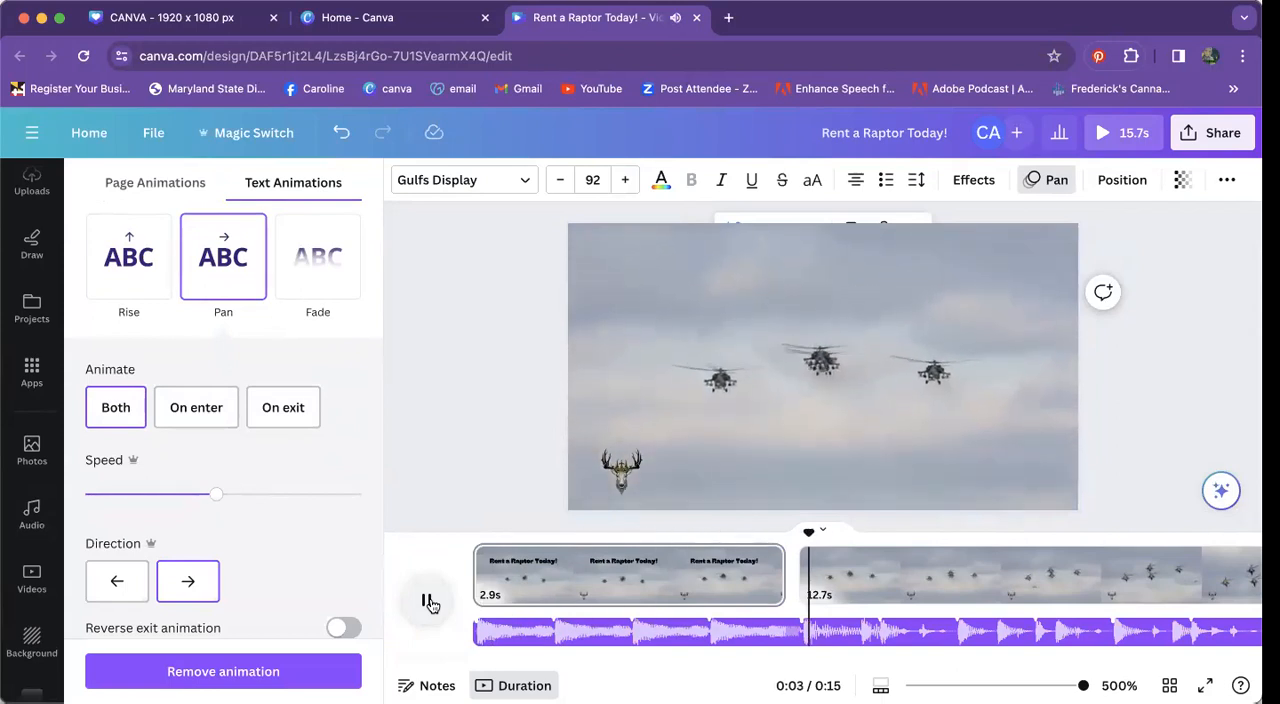
click(428, 601)
scroll(633, 603, left, 3)
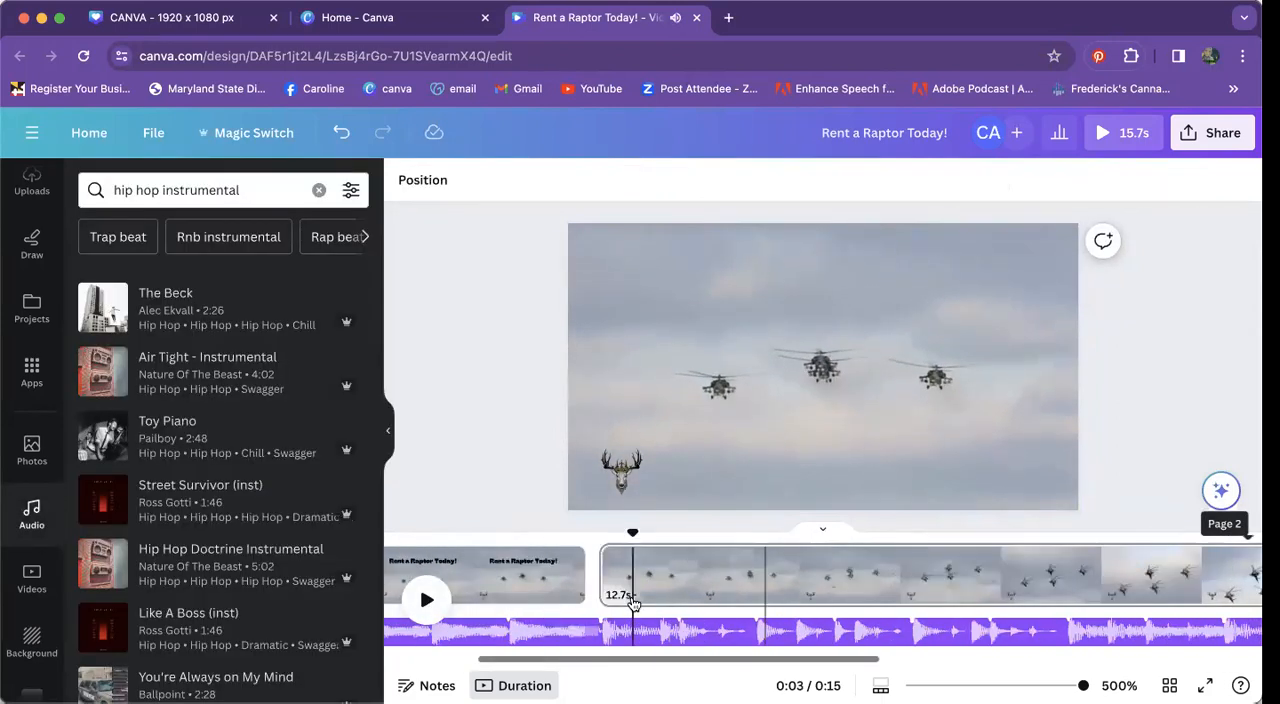
click(477, 522)
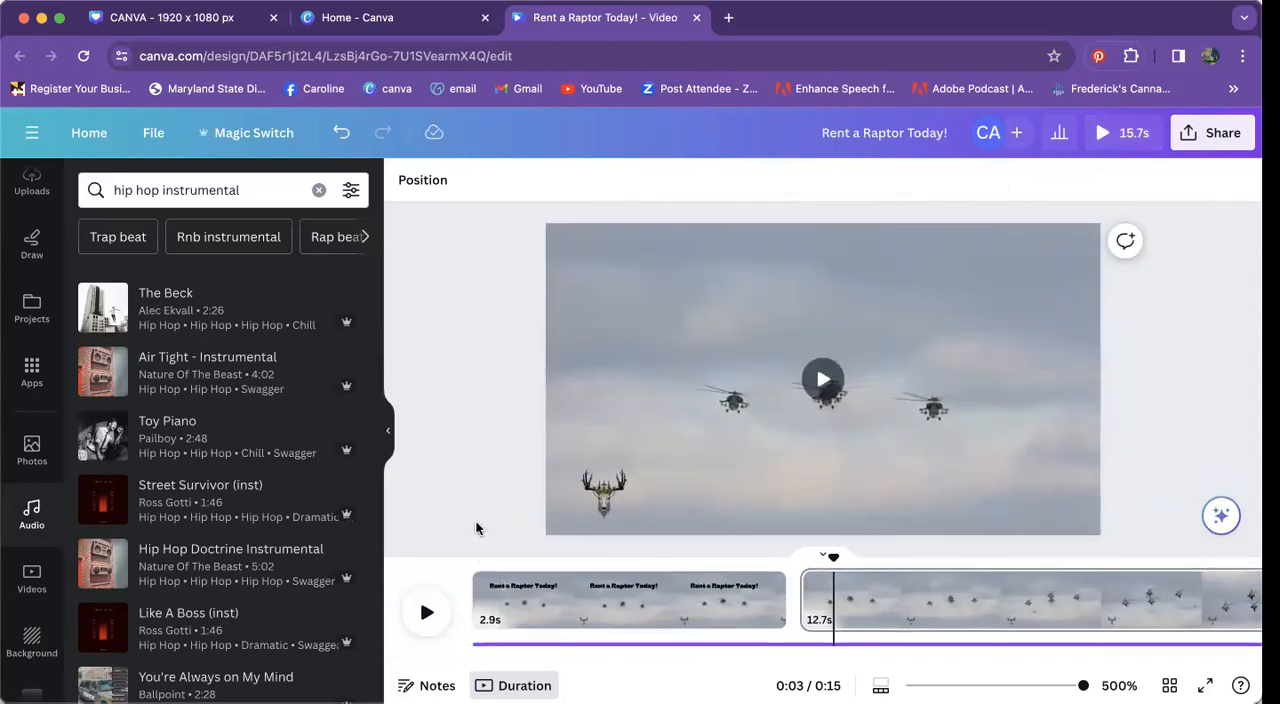
drag(833, 556, 452, 553)
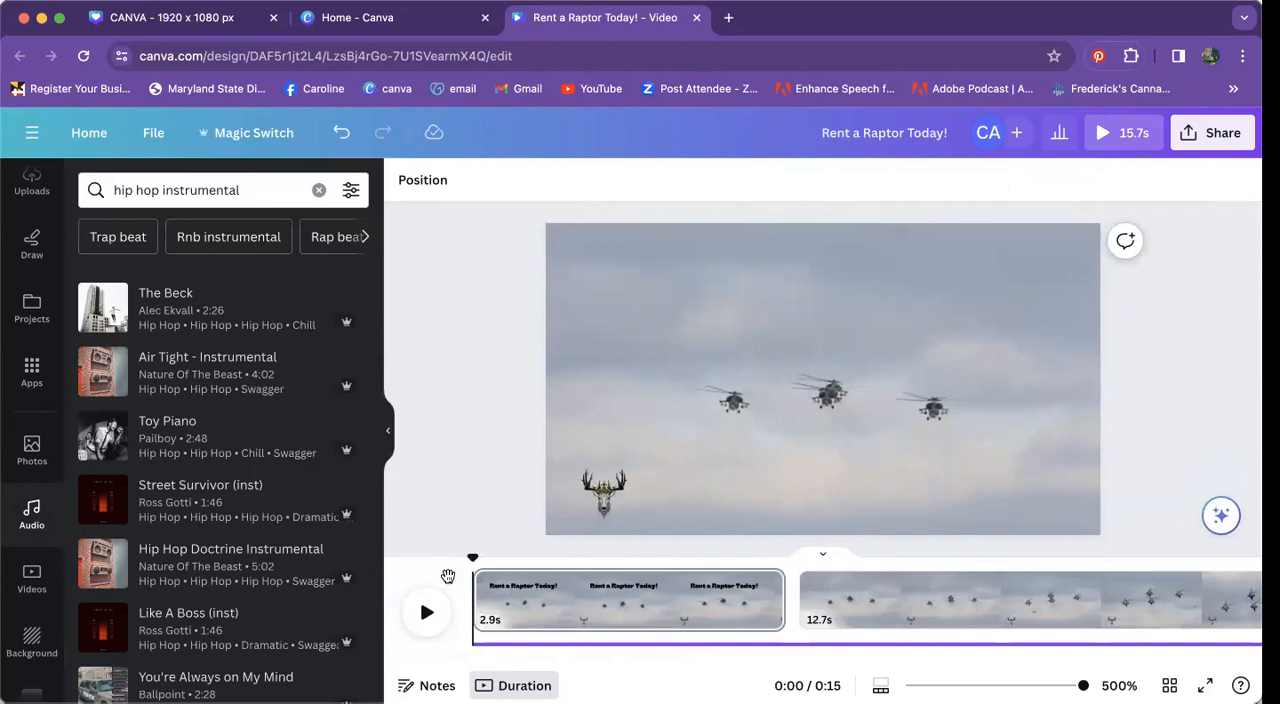
click(427, 612)
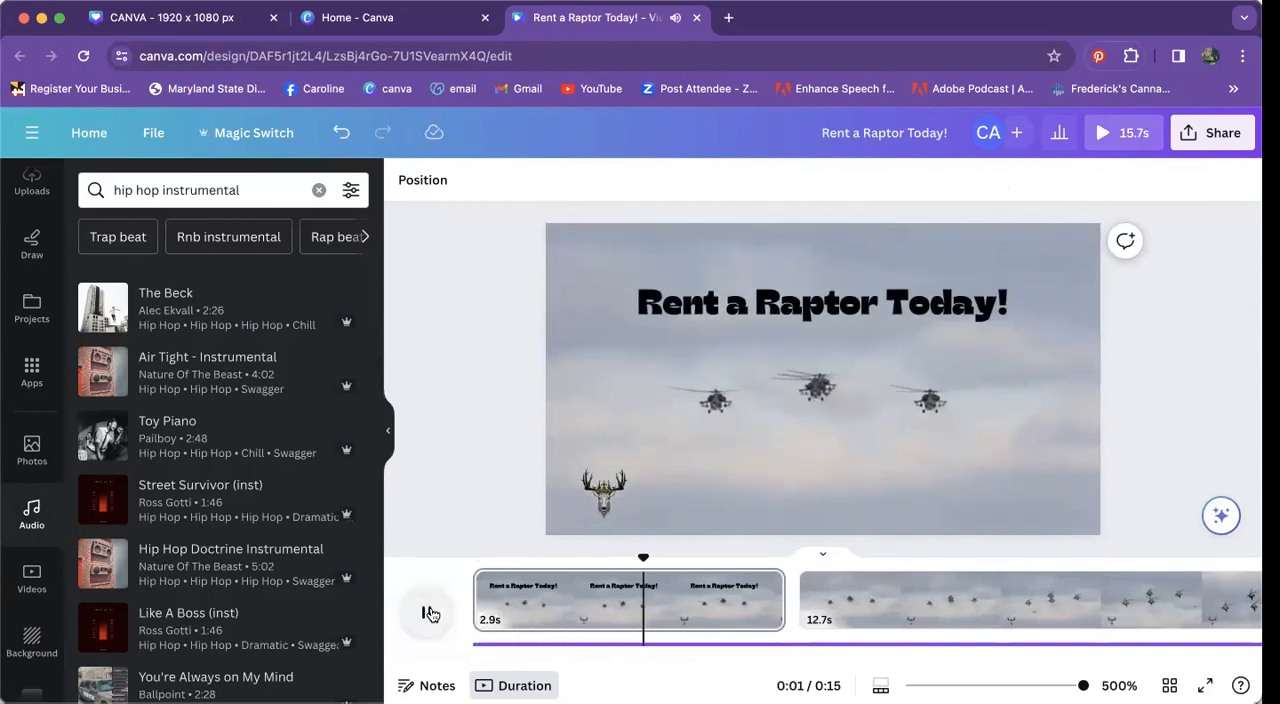
click(428, 613)
scroll(572, 597, right, 3)
scroll(573, 597, left, 3)
click(734, 488)
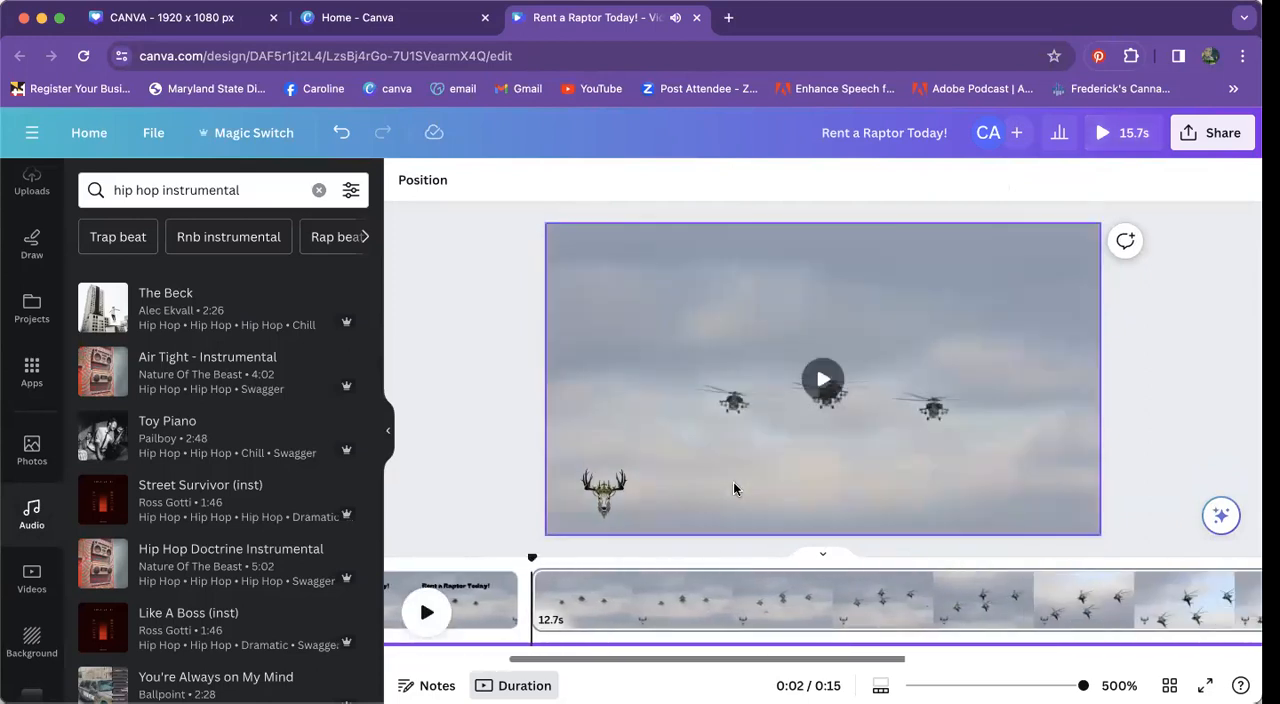
Step: Select the music track and examine its audio fade effects, adjustment option and Beat Sync settings
scroll(737, 606, left, 5)
click(605, 645)
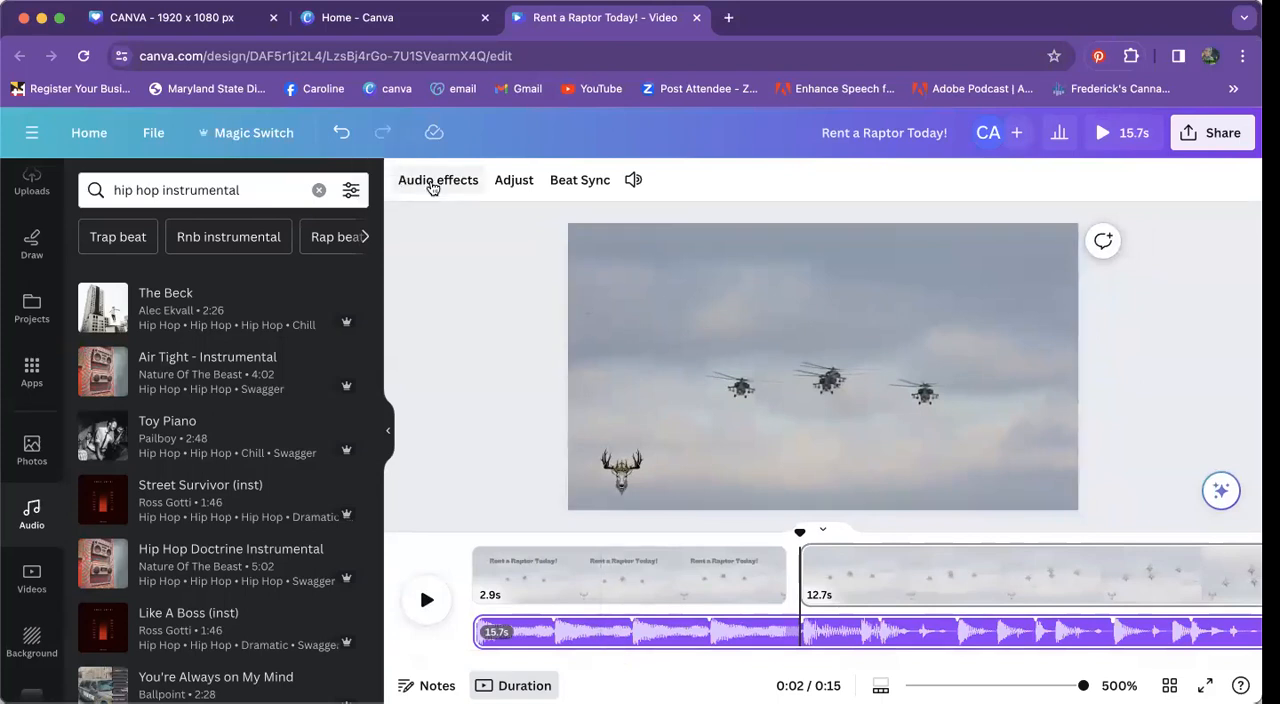
click(557, 630)
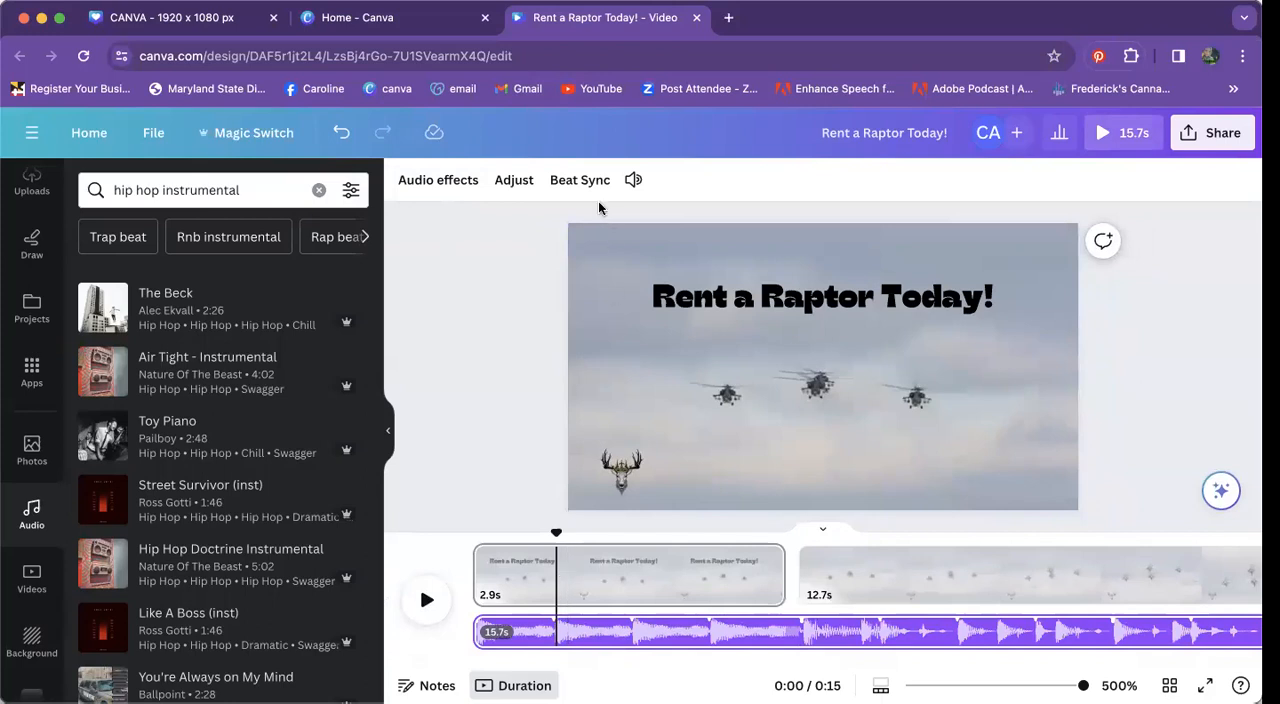
click(511, 180)
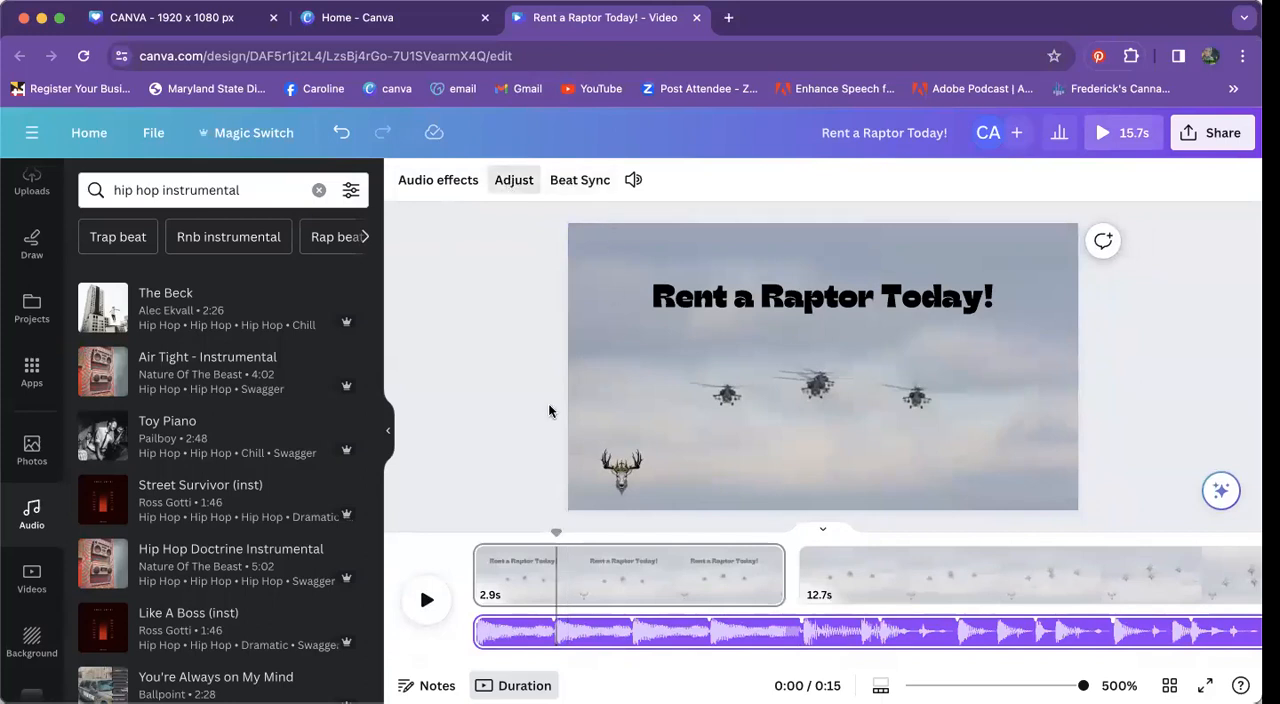
click(577, 635)
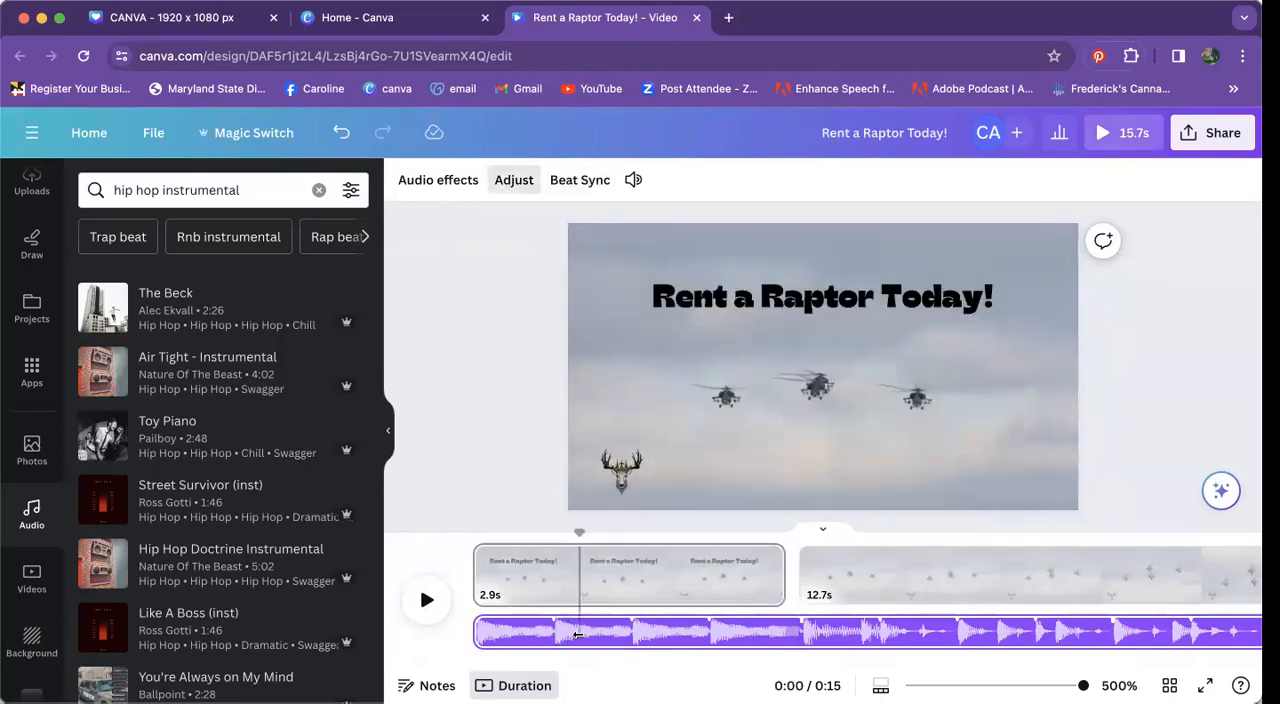
click(628, 639)
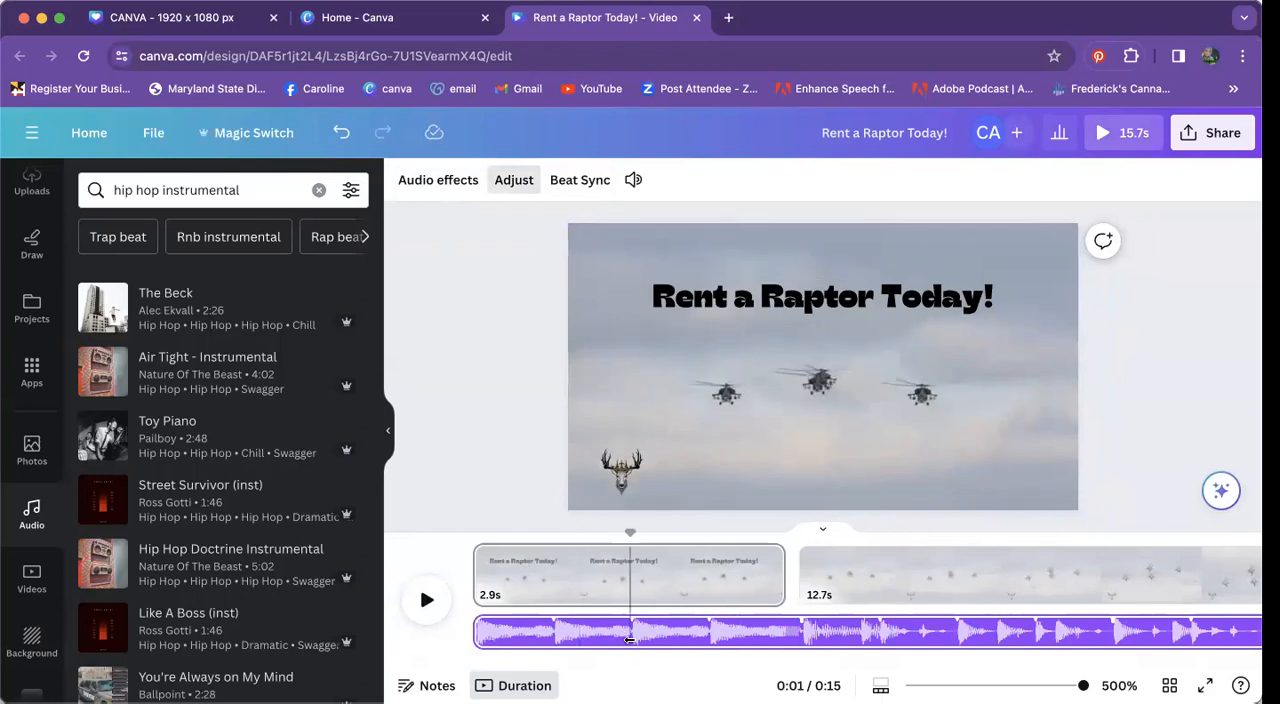
click(452, 181)
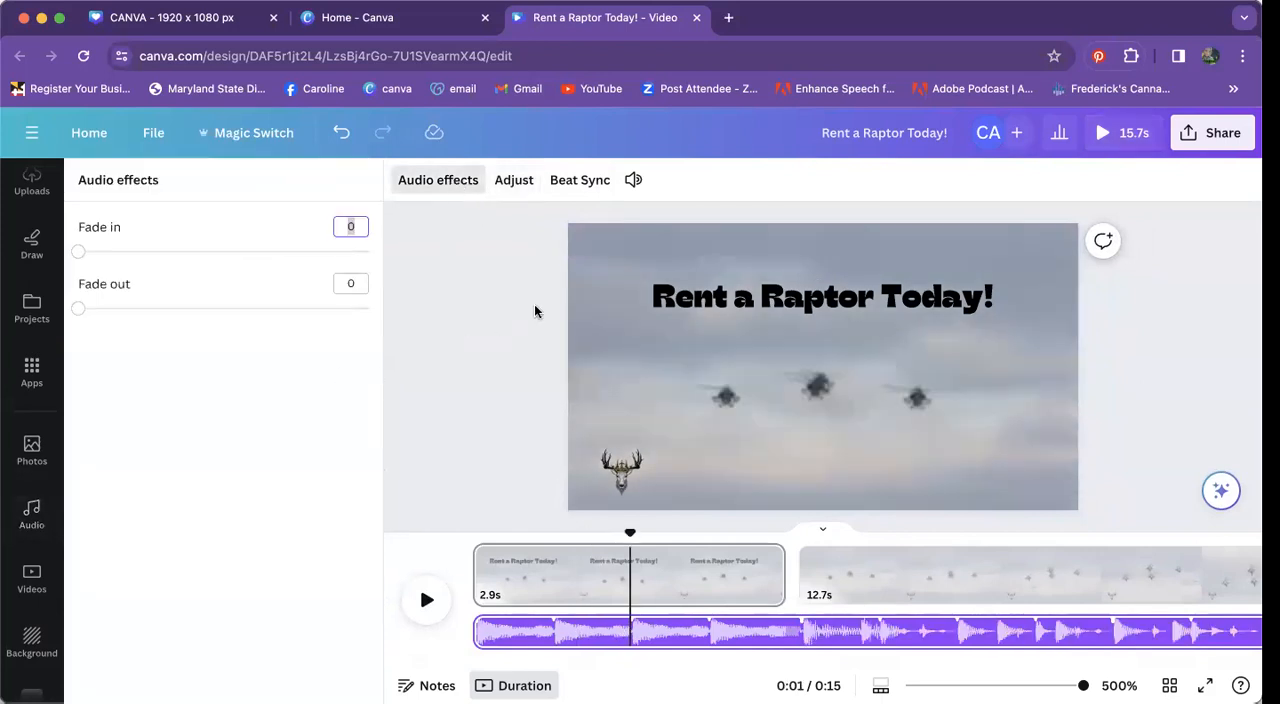
click(576, 182)
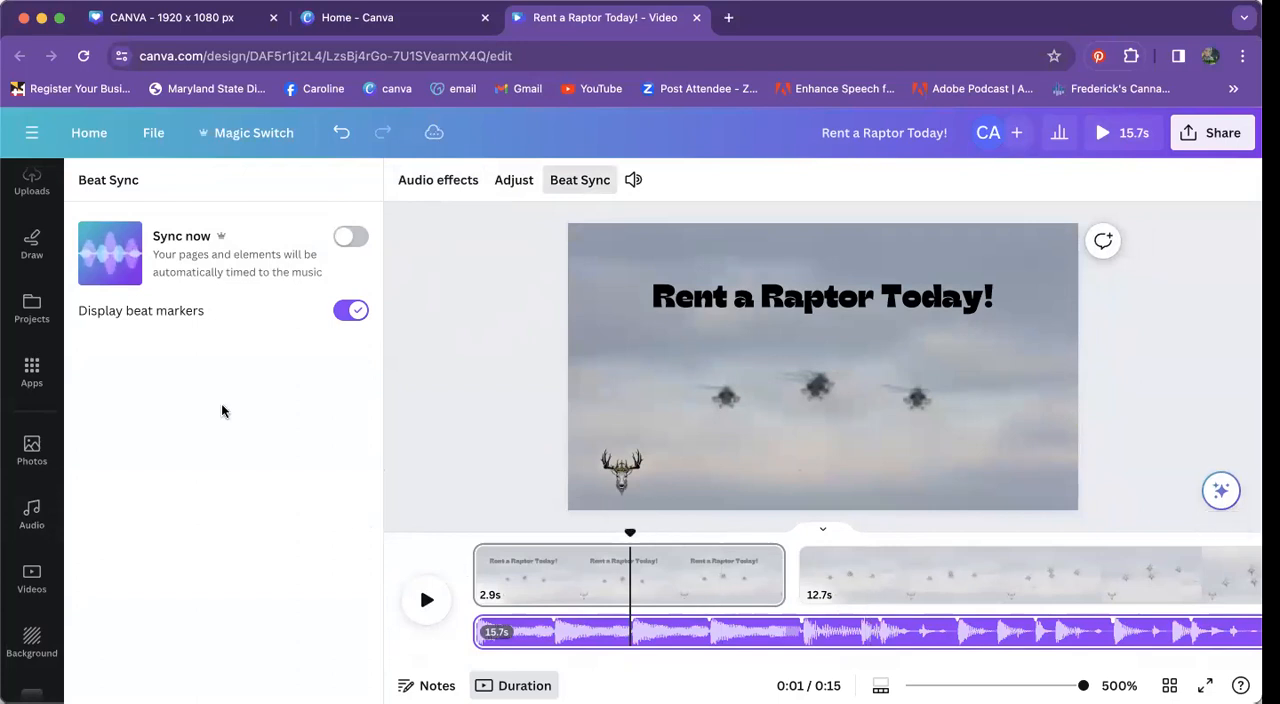
Step: Return to the home page and reopen the "Rent a Raptor Today!" video from the recent designs
scroll(26, 445, down, 3)
scroll(24, 430, up, 5)
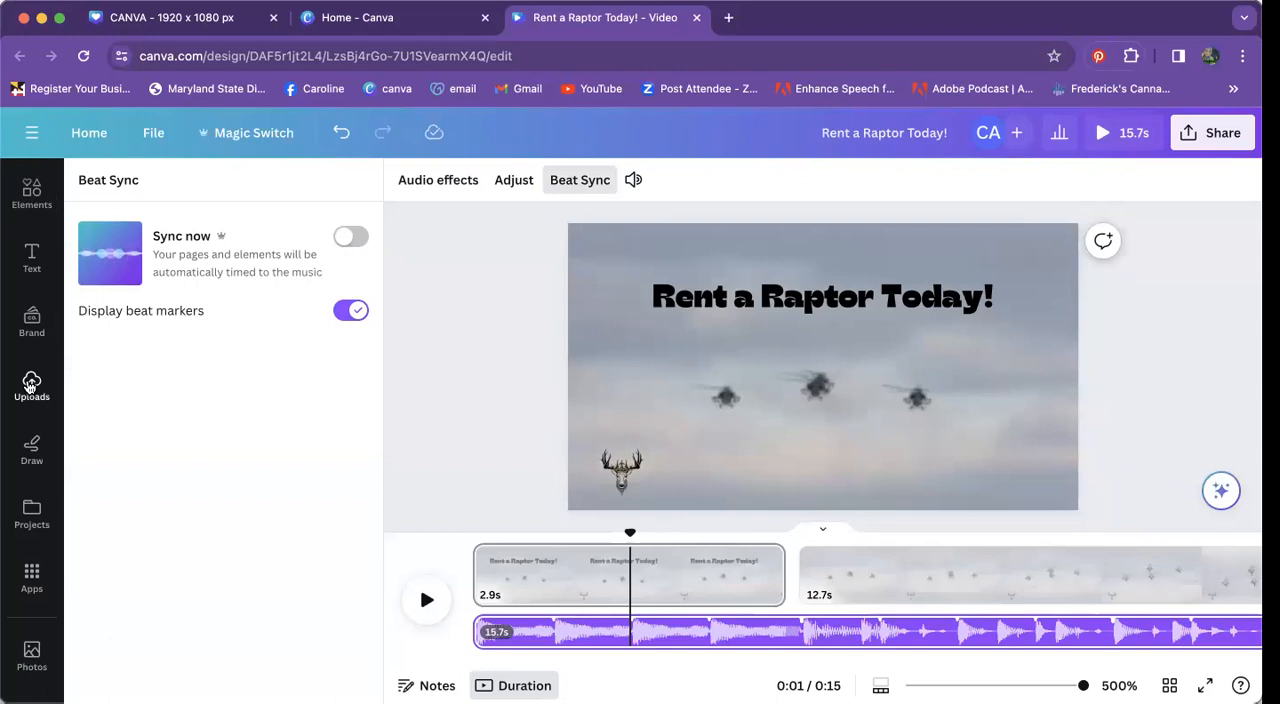
scroll(31, 300, up, 2)
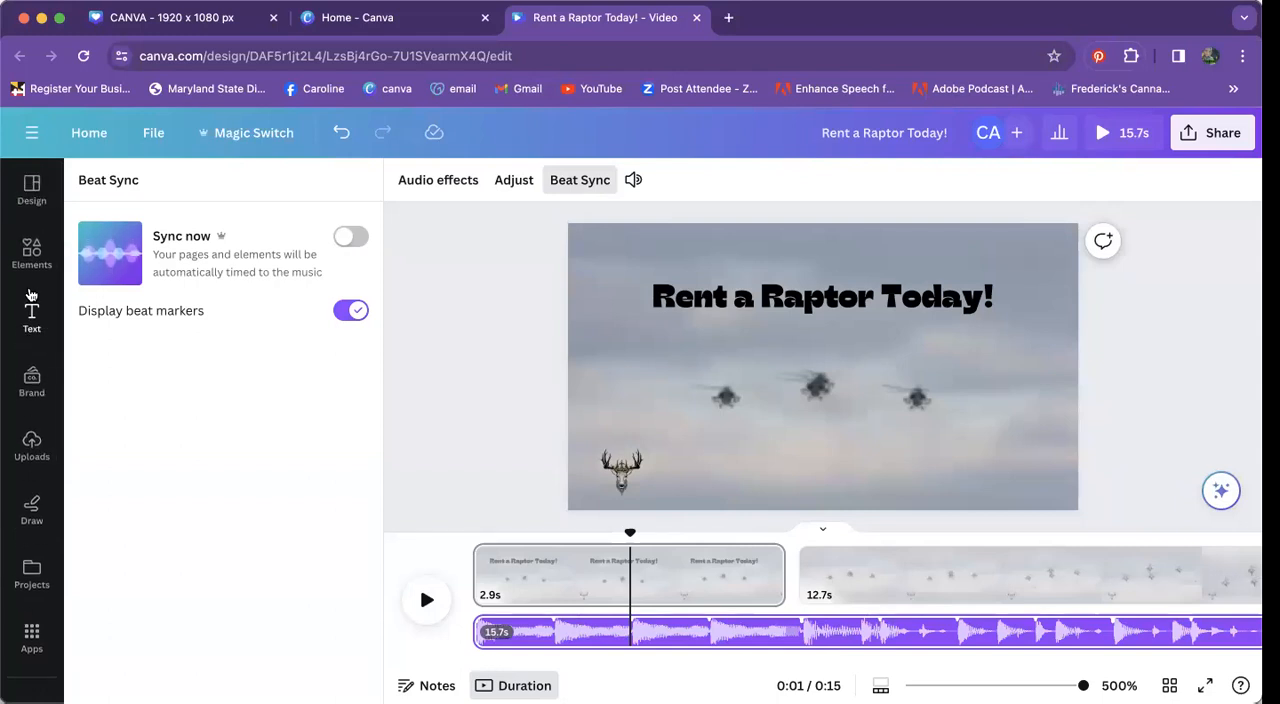
click(87, 133)
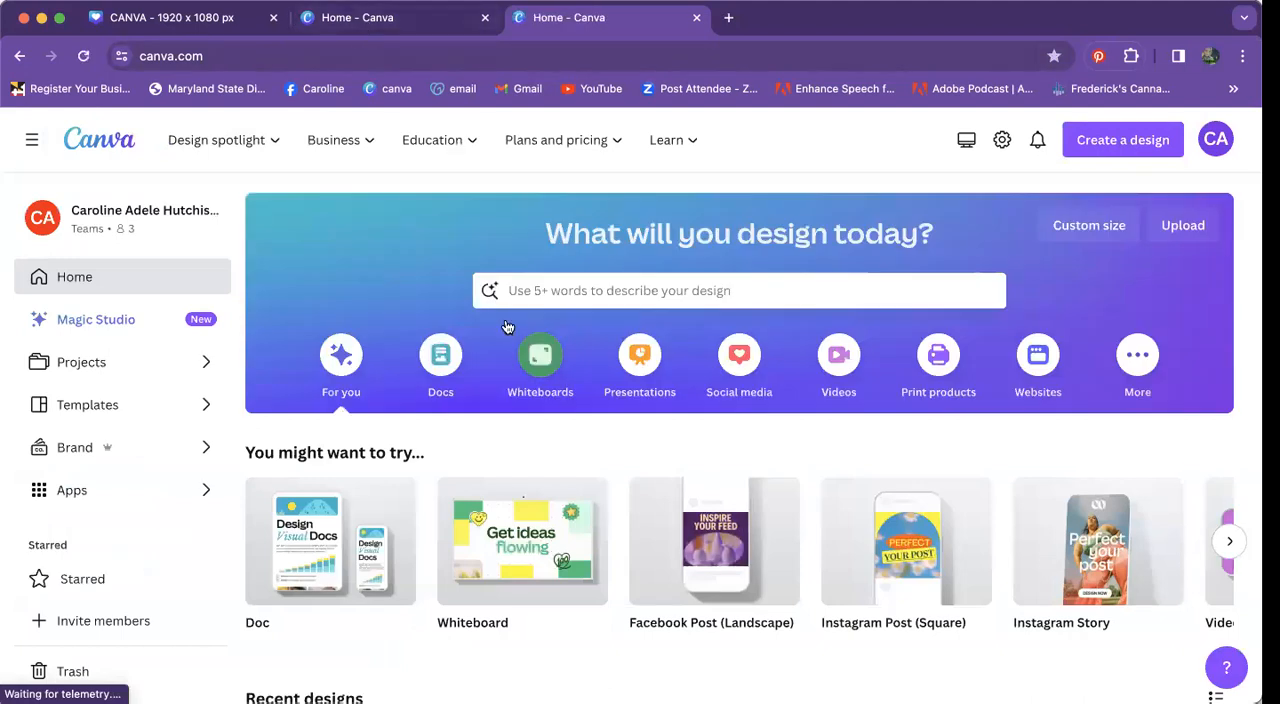
scroll(530, 443, down, 2)
scroll(530, 443, down, 10)
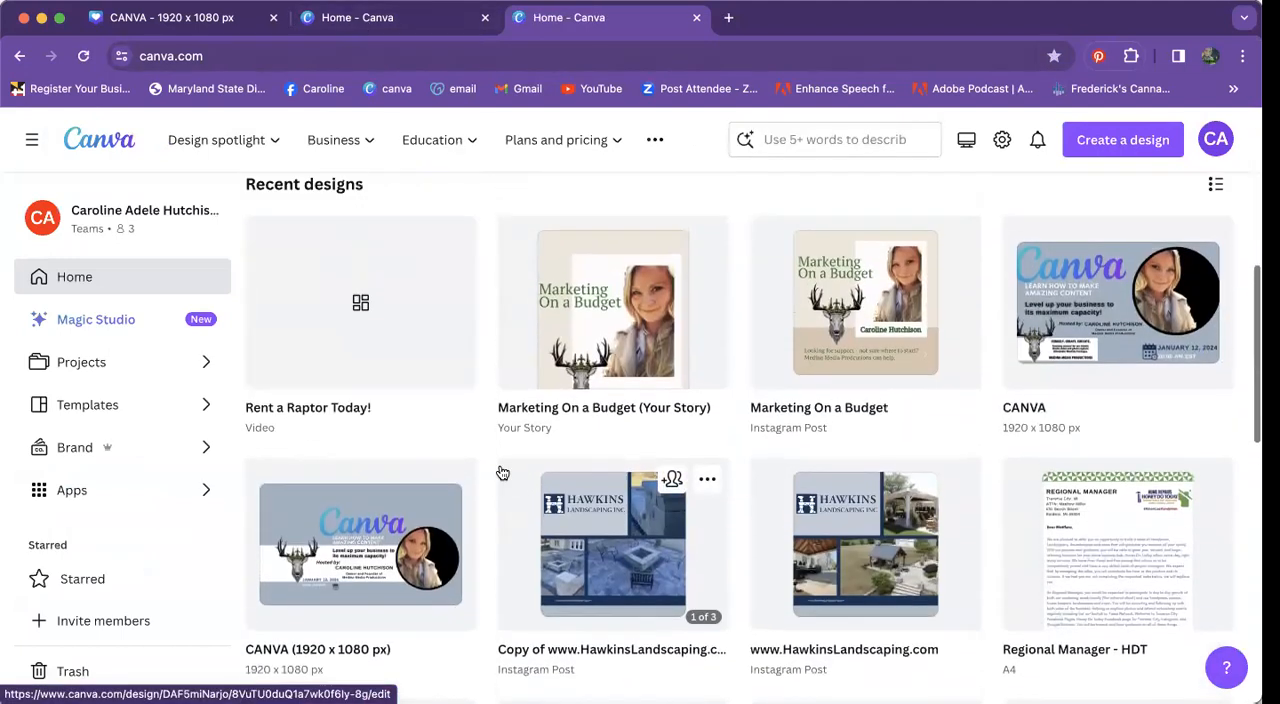
scroll(502, 472, up, 2)
click(397, 457)
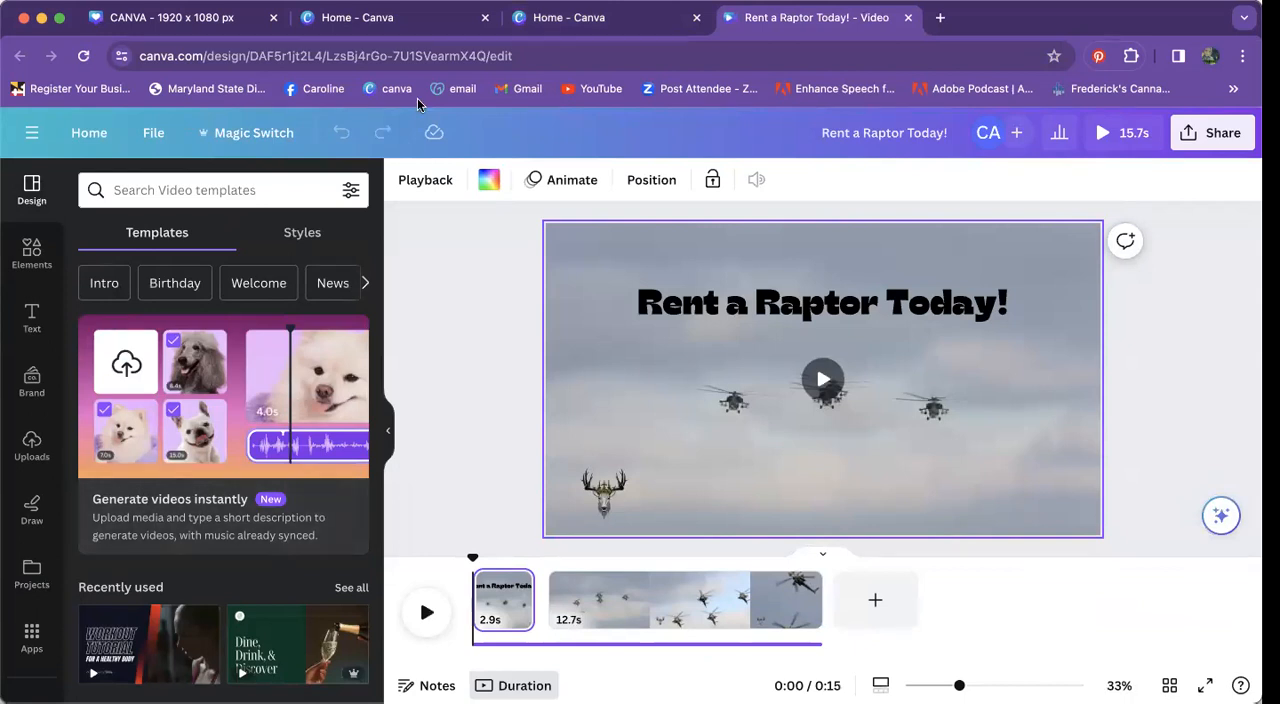
Step: Go back to the recent designs and open the "Marketing On a Budget" Instagram post
click(547, 22)
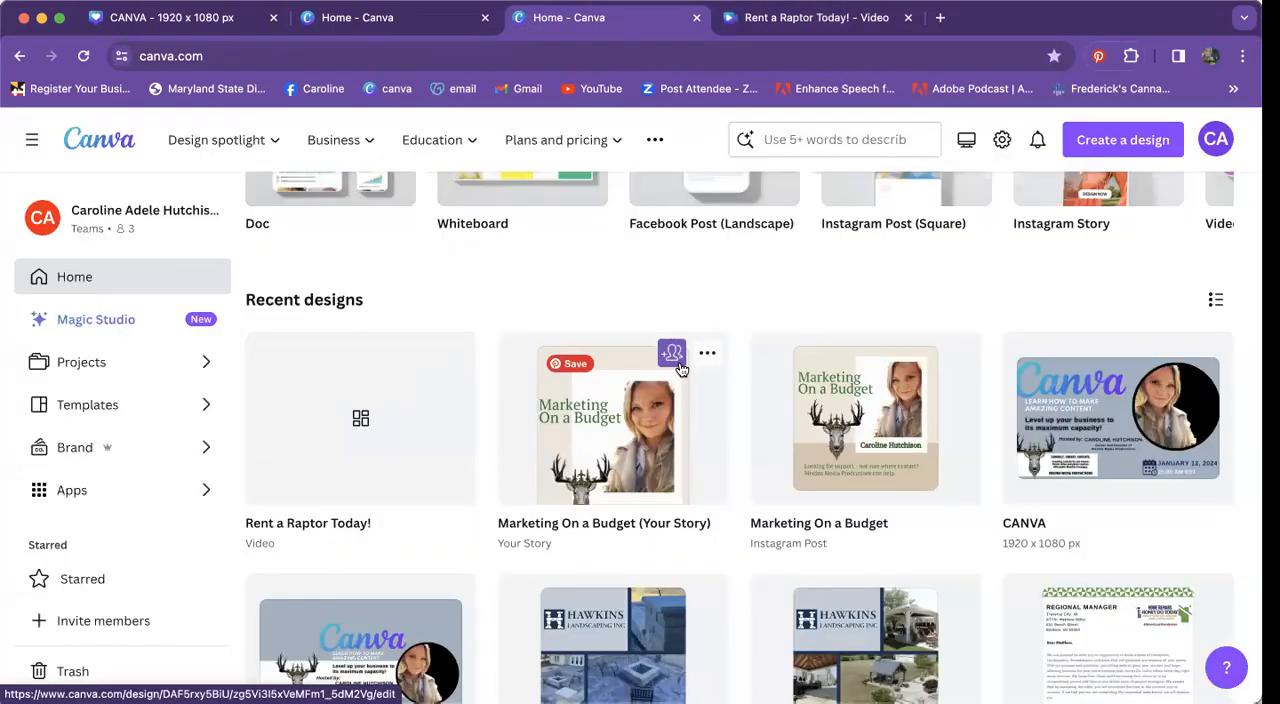
scroll(680, 370, down, 4)
scroll(652, 421, up, 5)
scroll(806, 458, down, 1)
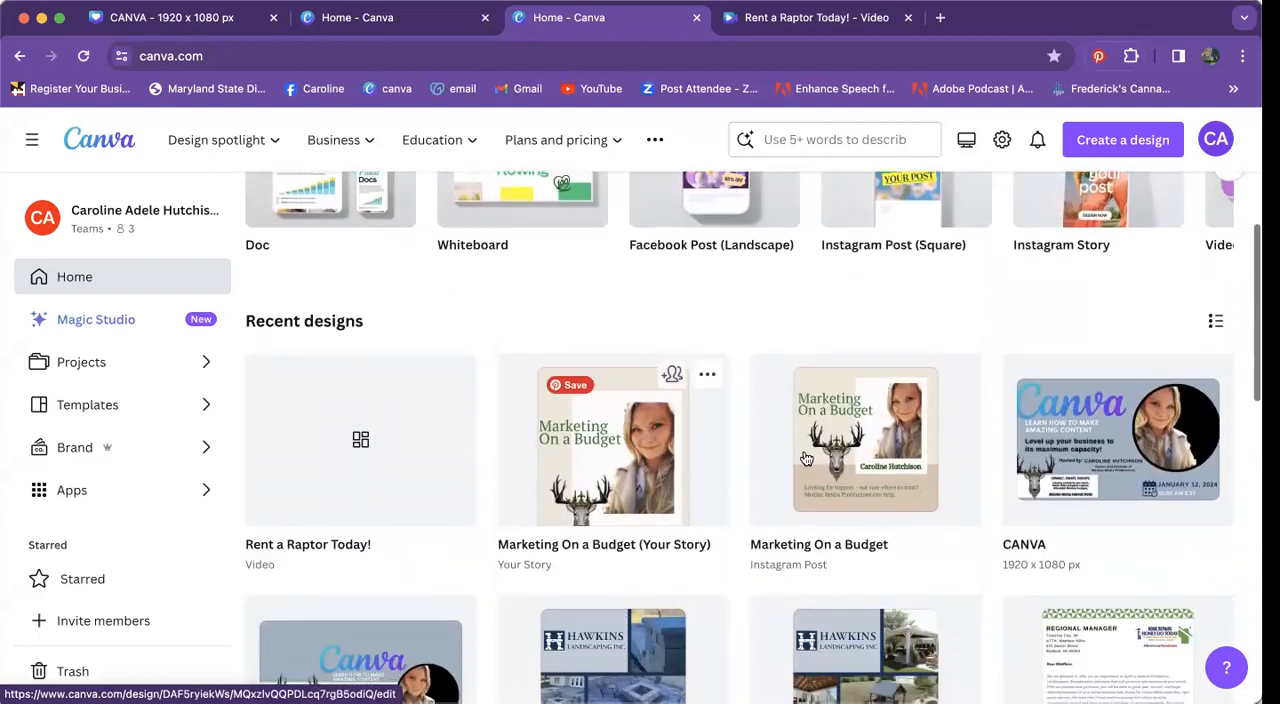
click(806, 458)
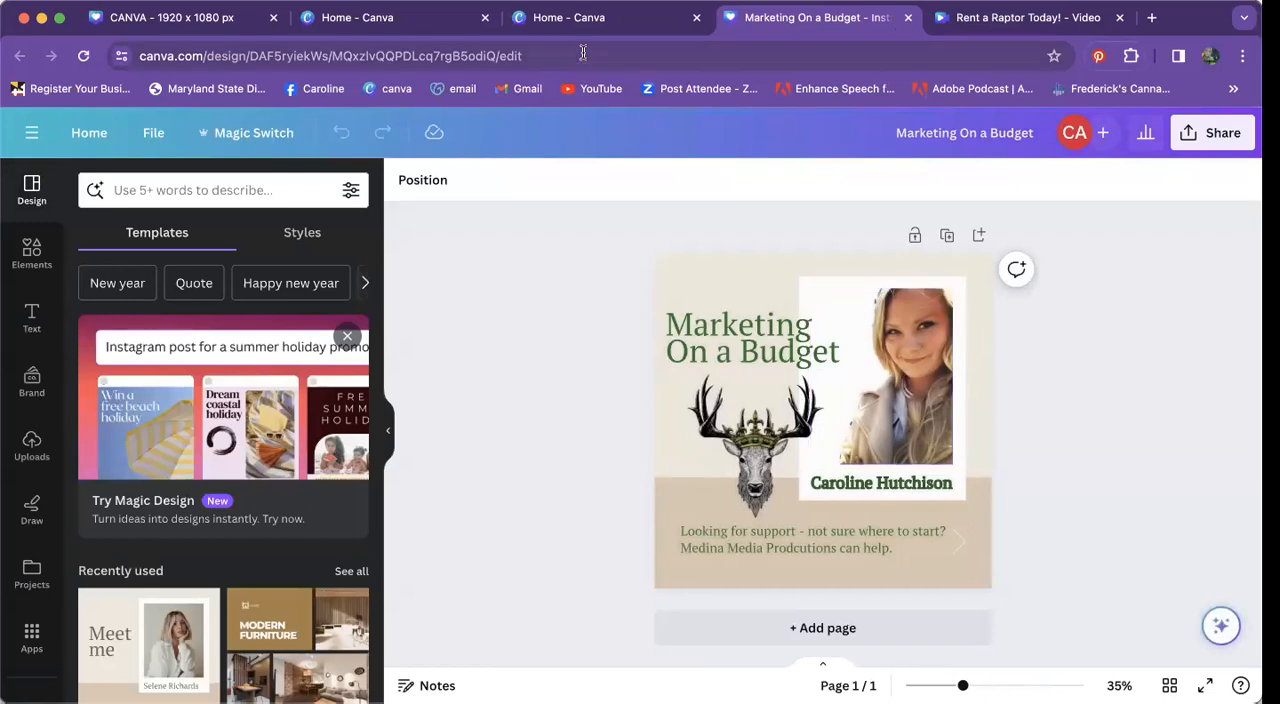
click(586, 17)
scroll(897, 387, down, 2)
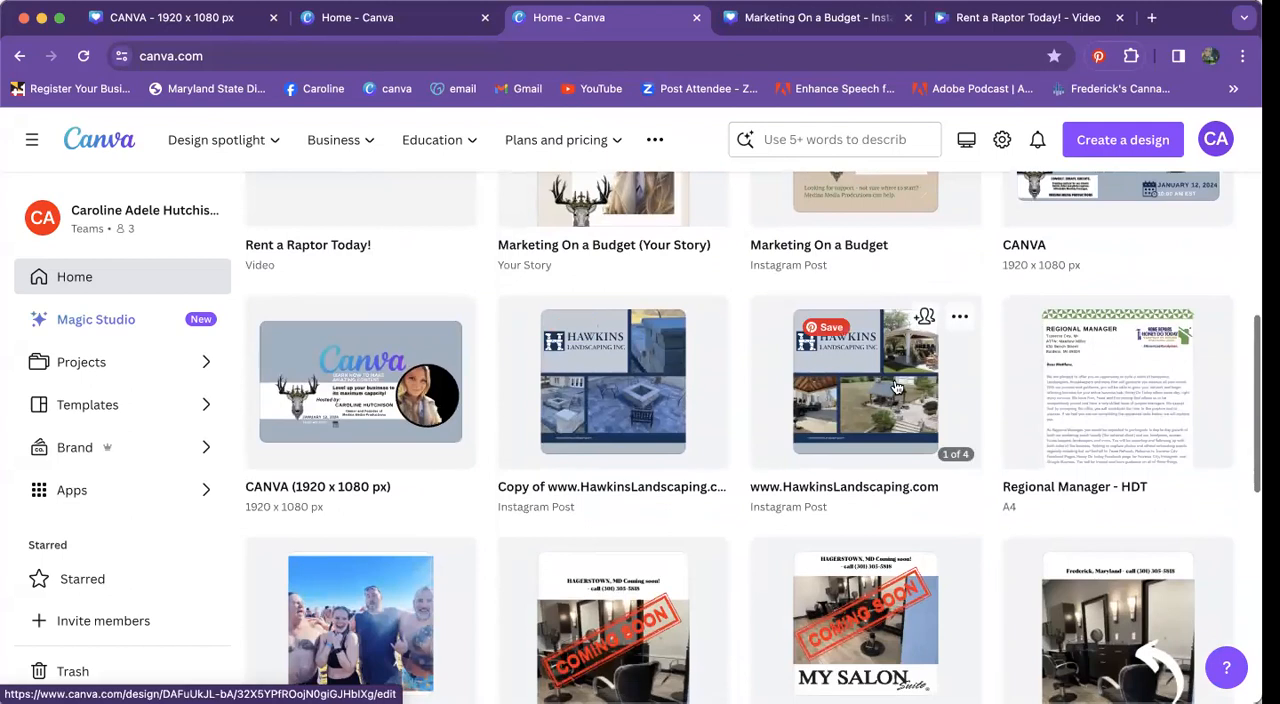
click(897, 387)
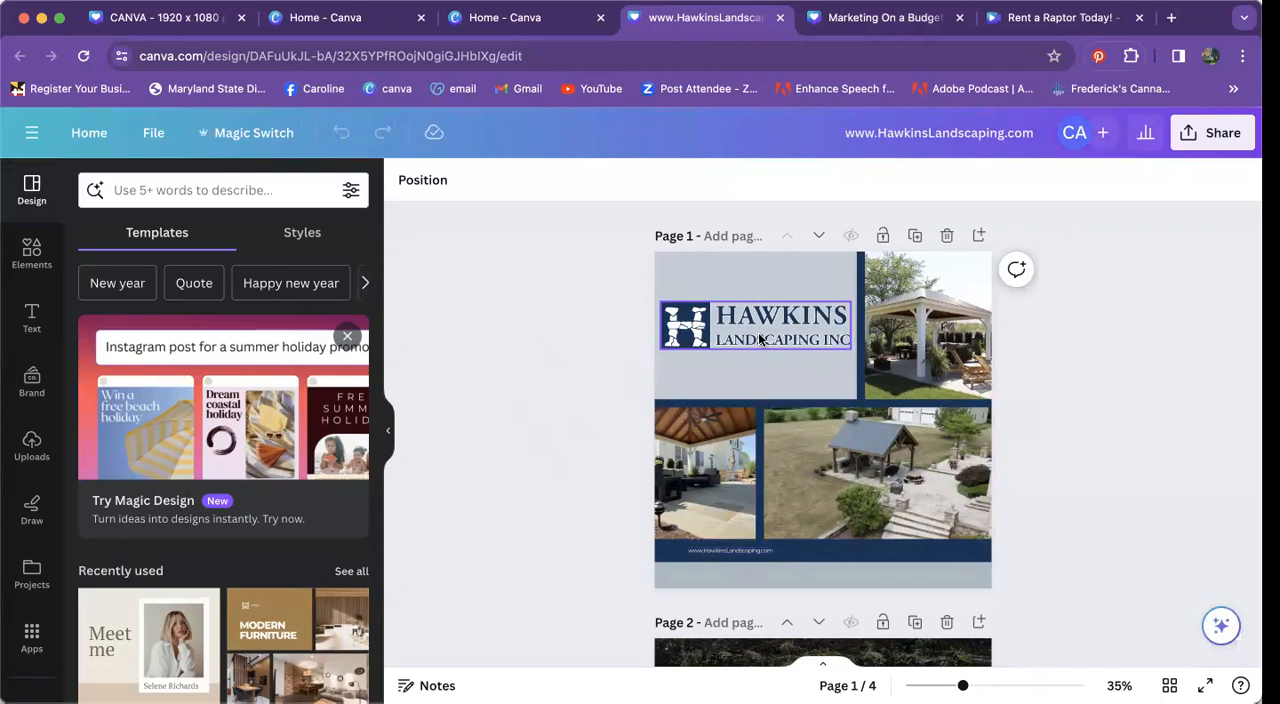
scroll(830, 420, down, 1)
scroll(845, 457, up, 1)
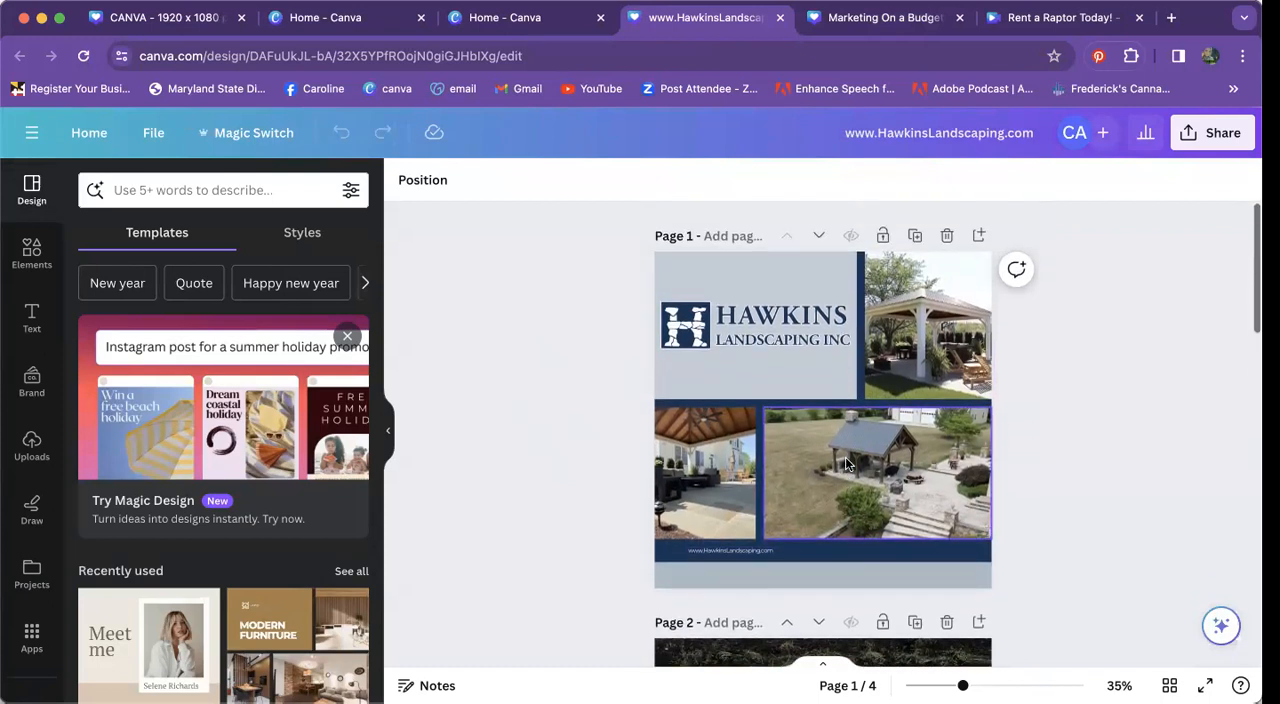
Step: Duplicate page 1 of the landscaping post and select the large pavilion photo on the copy
click(915, 237)
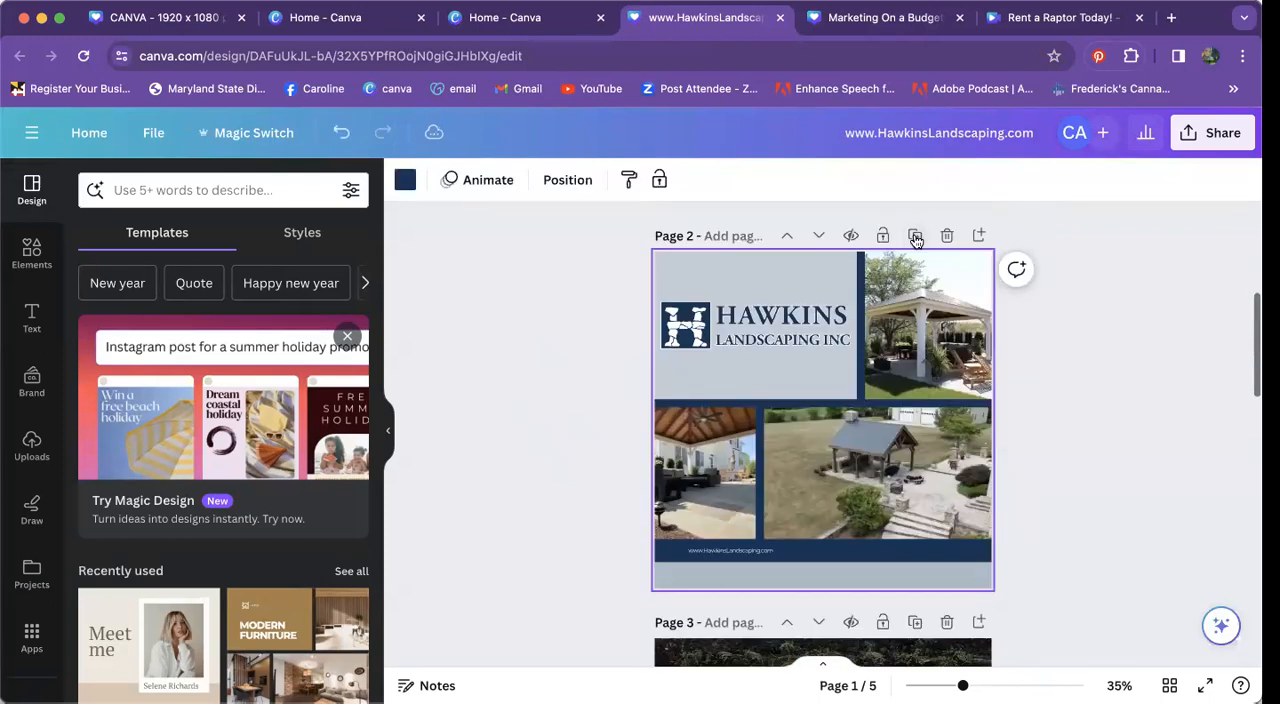
click(909, 333)
click(794, 452)
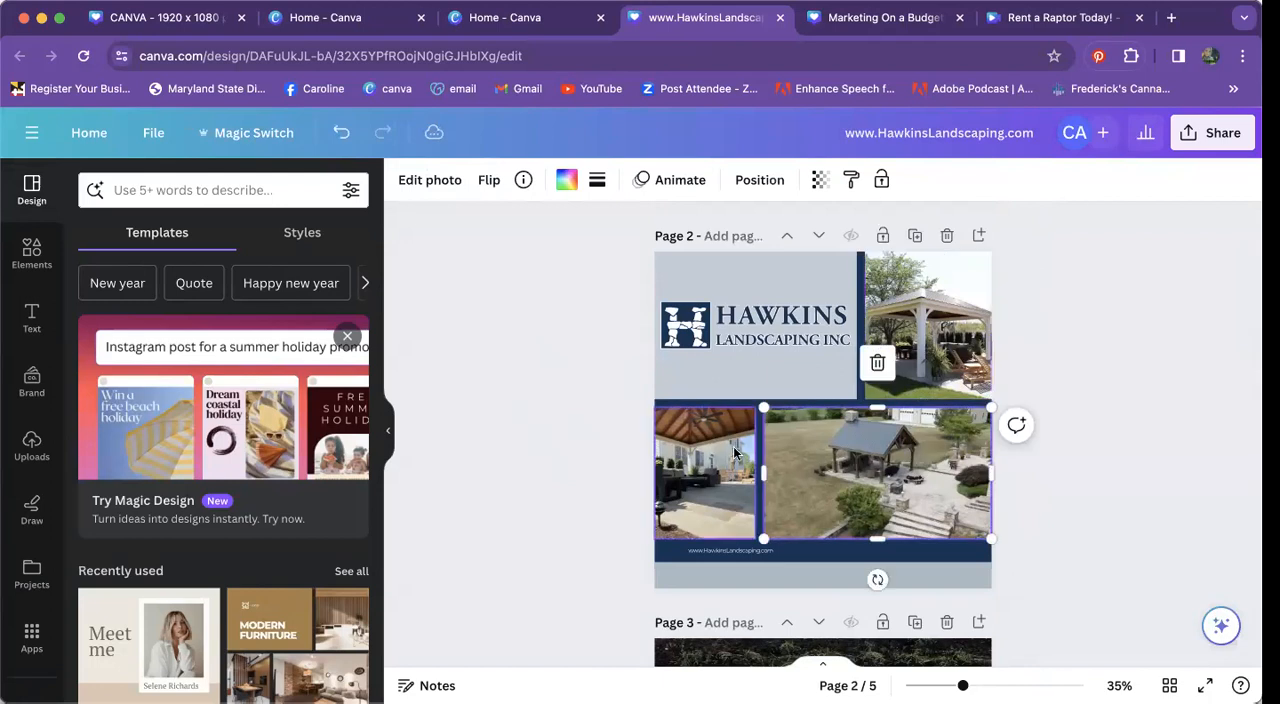
Step: Replace the paver photo on page 3 with the uploaded photo of the white house
scroll(794, 444, down, 7)
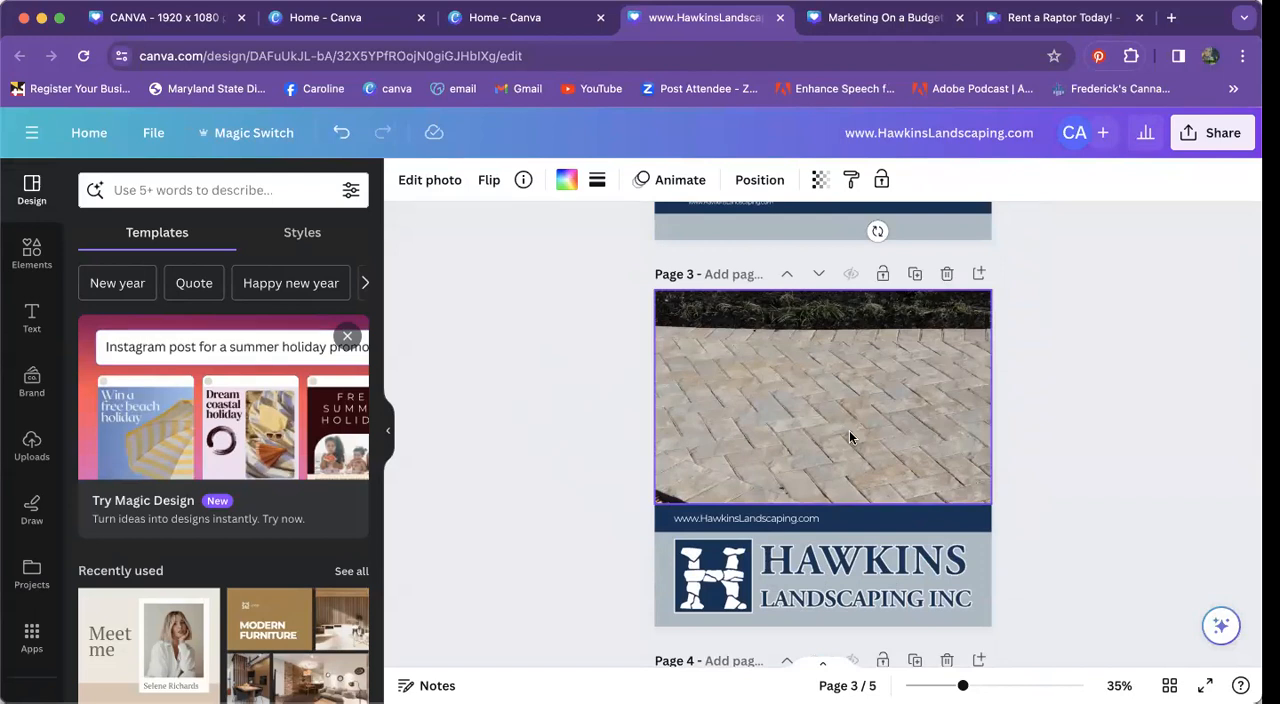
click(847, 396)
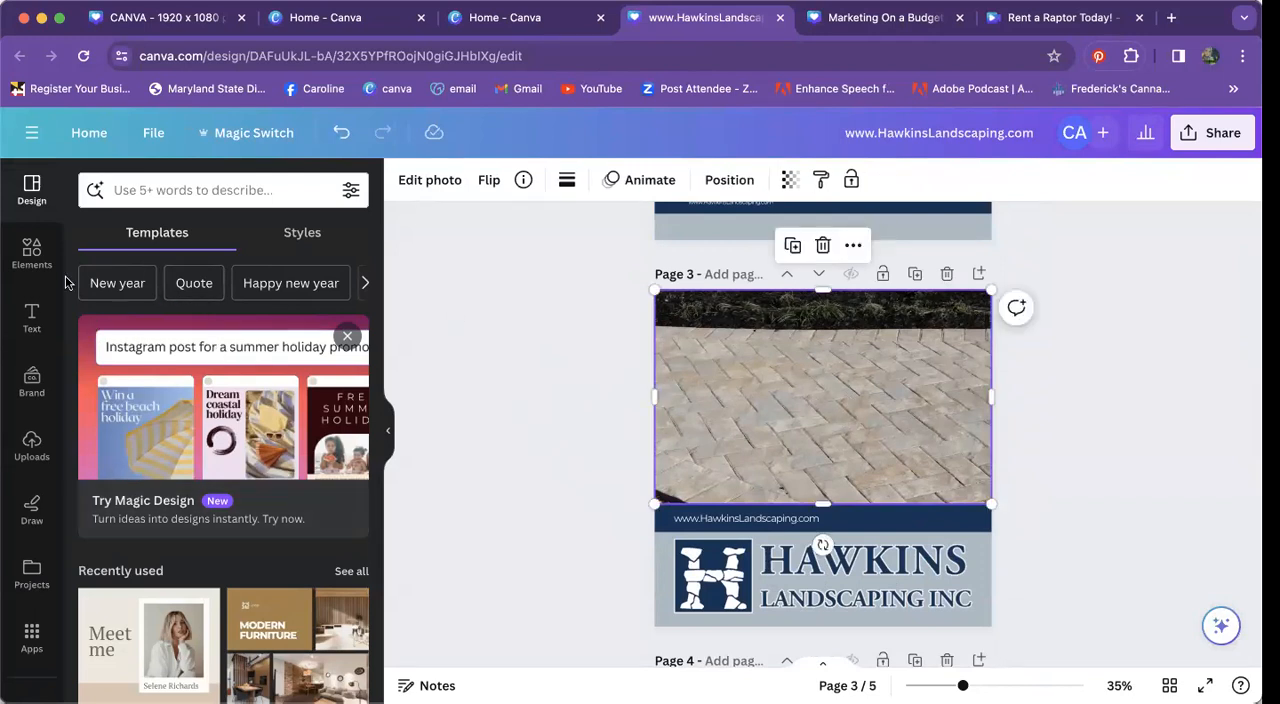
click(32, 444)
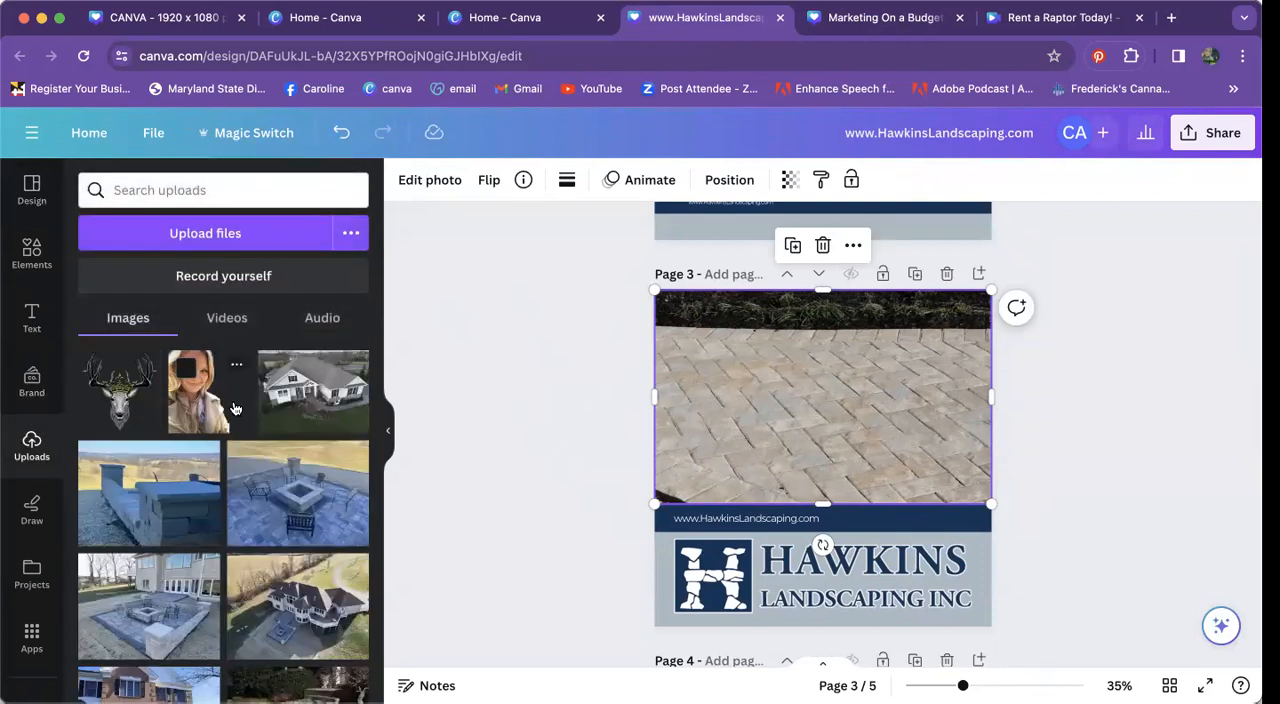
drag(323, 396, 720, 400)
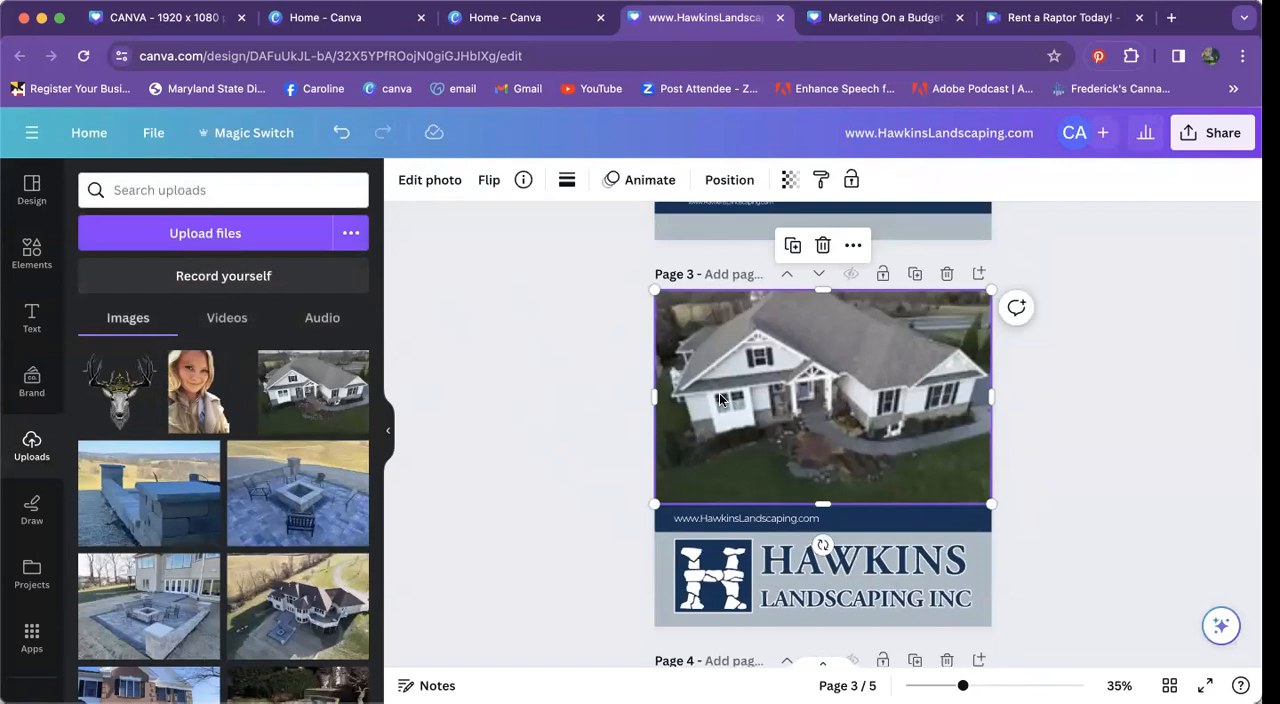
click(1101, 387)
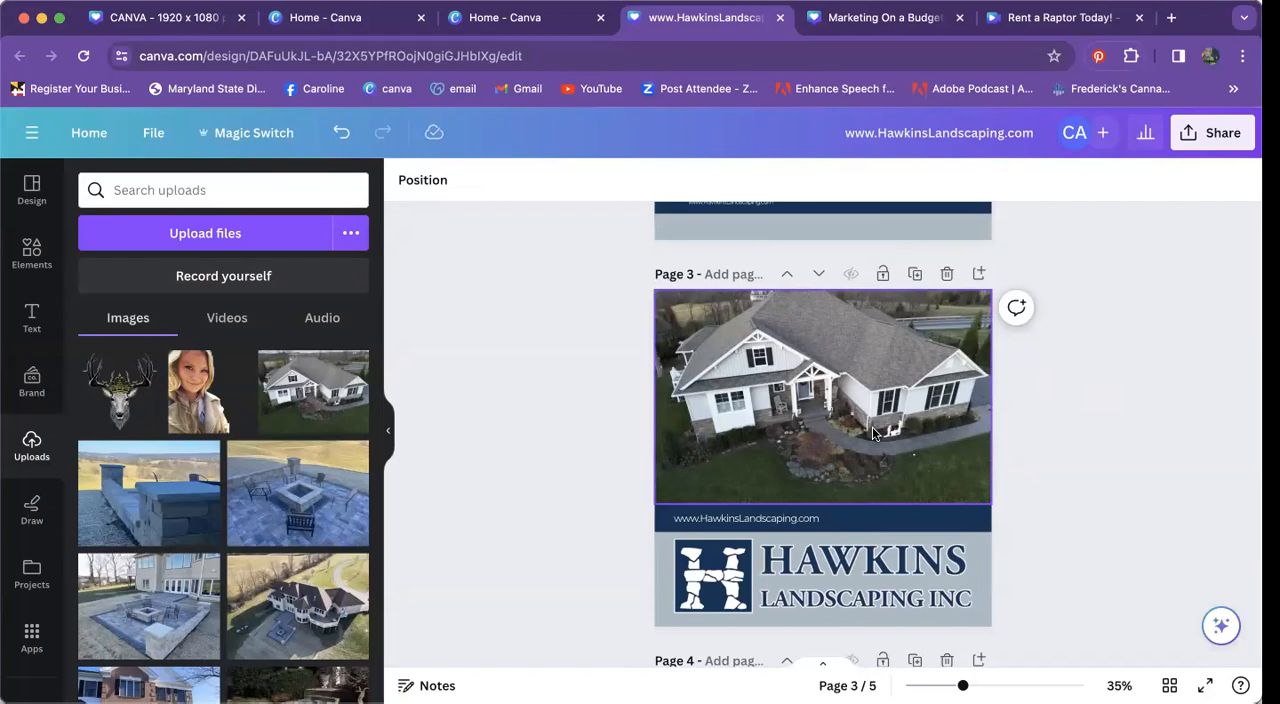
Step: Look through the landscaping post from the last page back to page 1, and close the design
scroll(872, 426, down, 10)
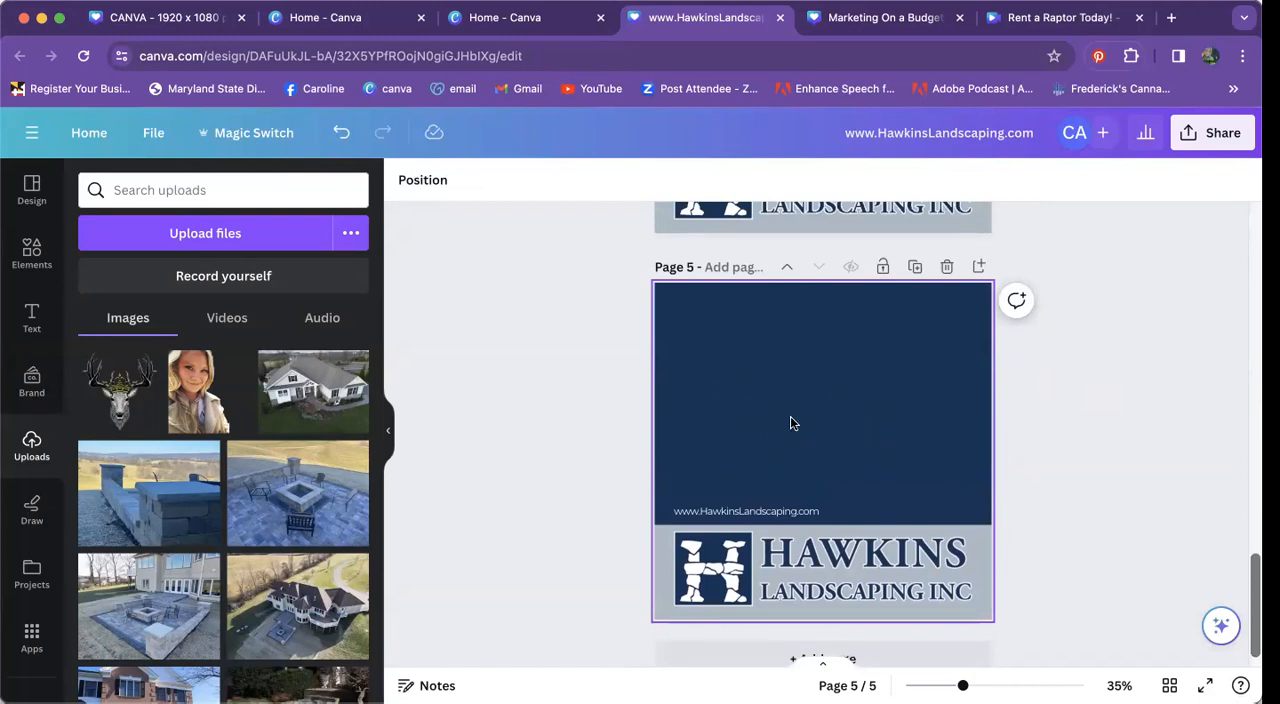
scroll(790, 420, up, 8)
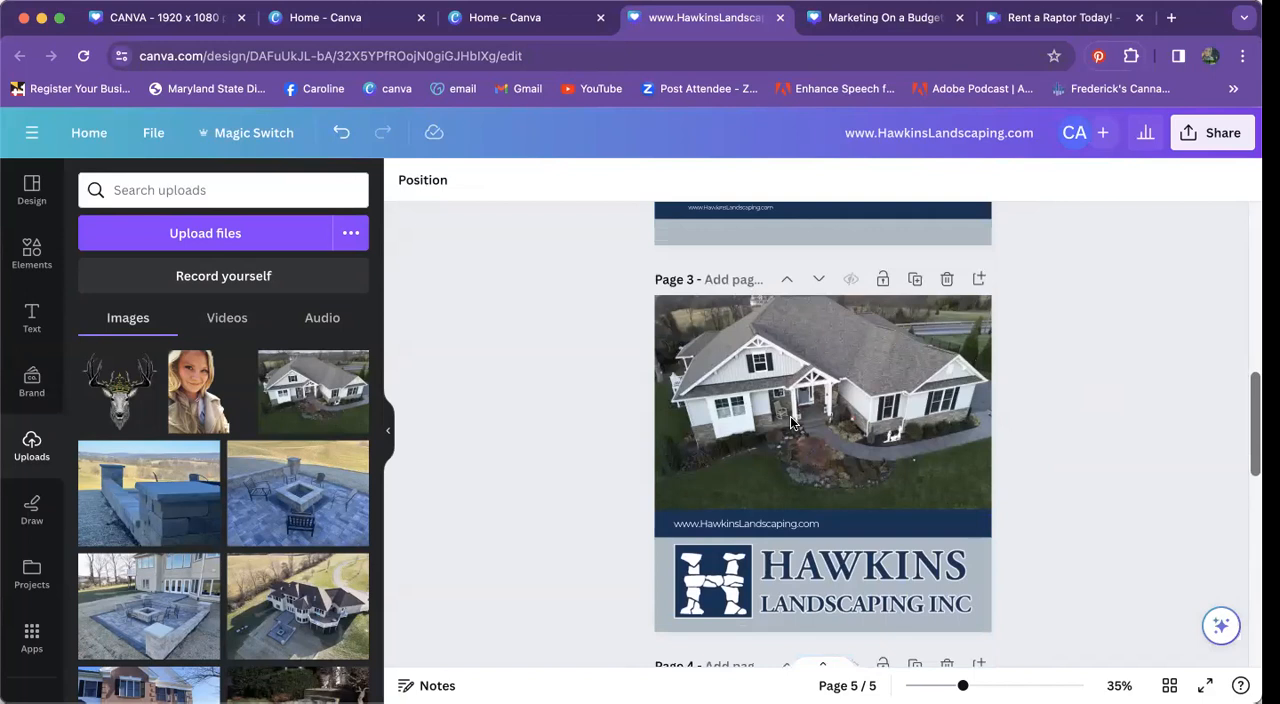
scroll(790, 422, up, 5)
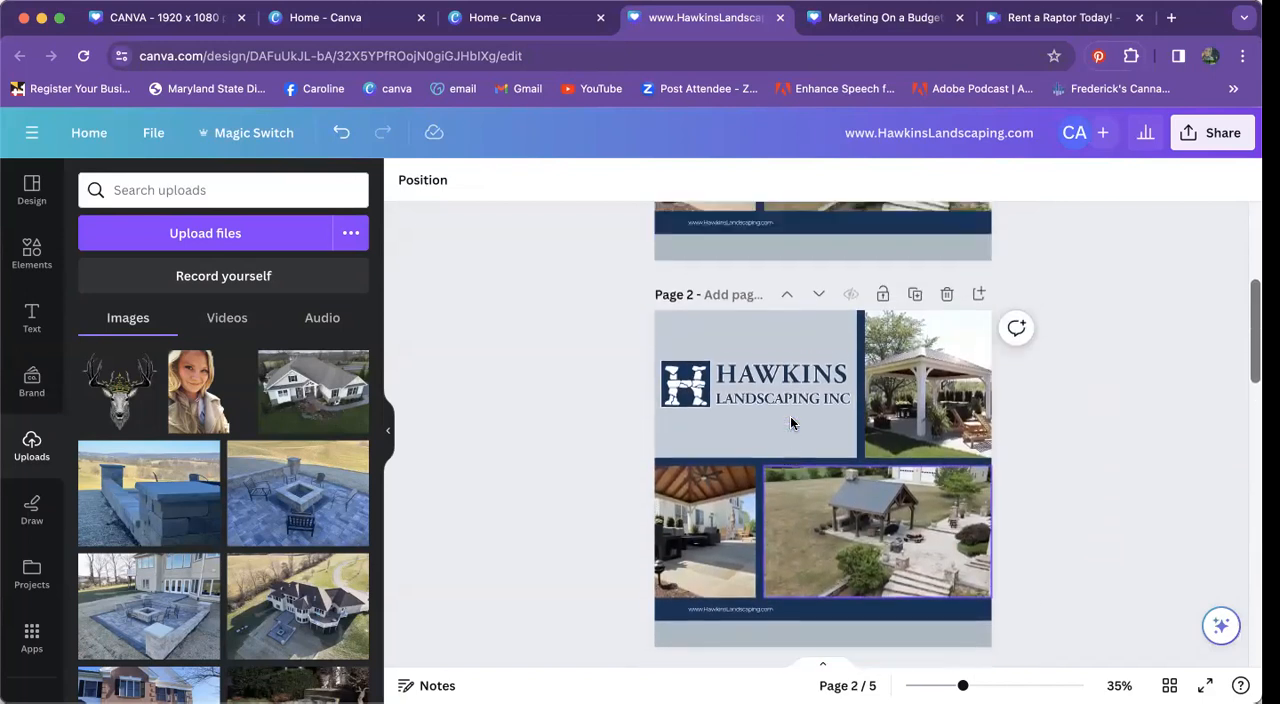
scroll(790, 422, up, 1)
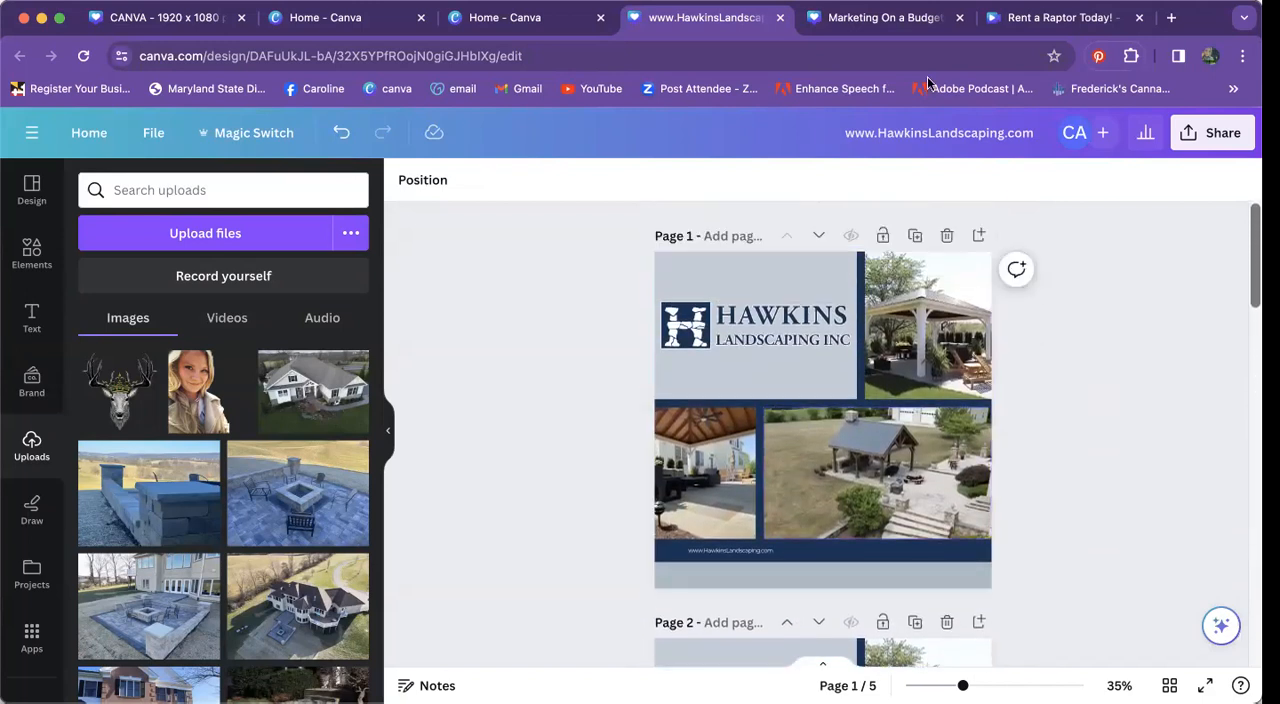
click(779, 18)
scroll(688, 360, down, 1)
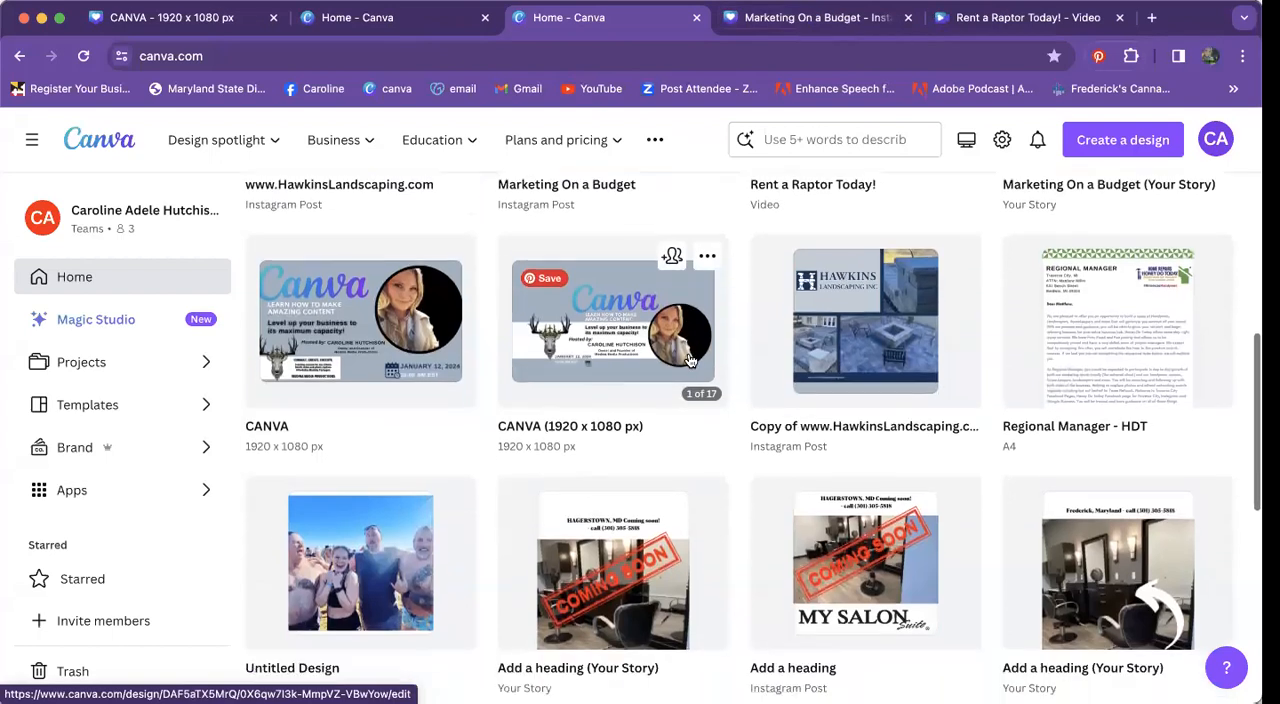
scroll(689, 360, down, 4)
scroll(689, 357, up, 8)
scroll(789, 389, down, 4)
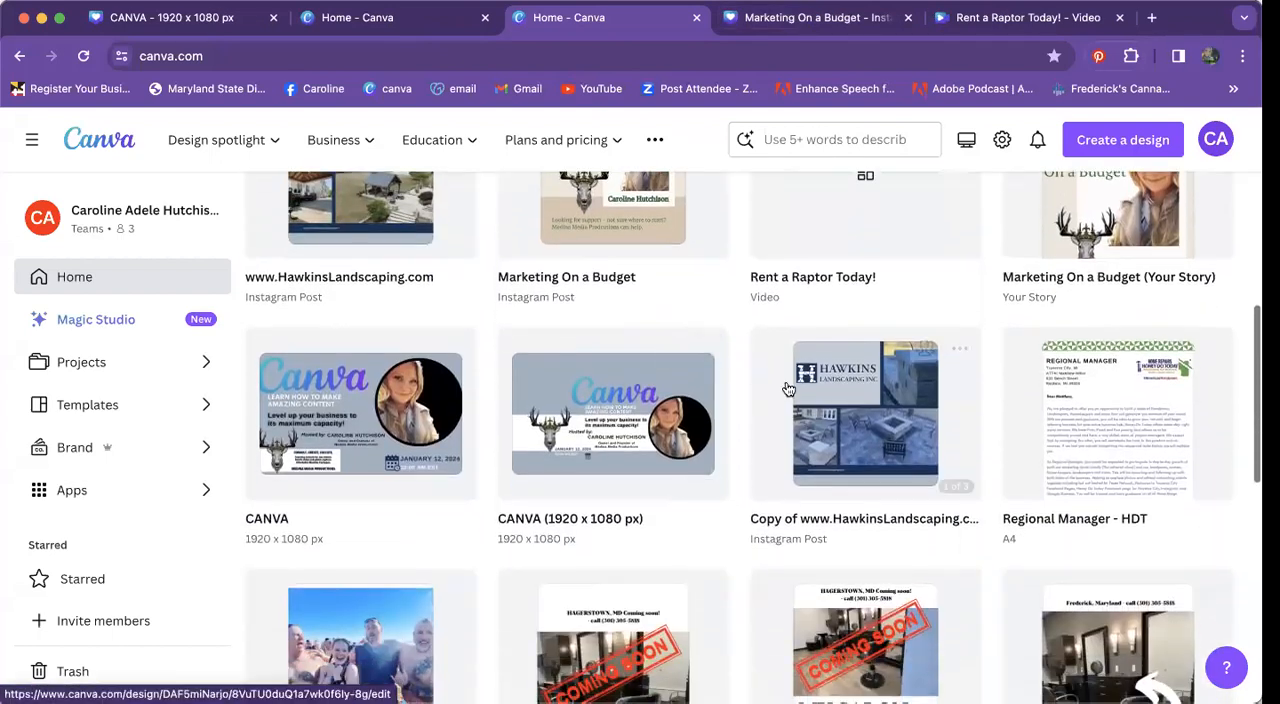
click(819, 395)
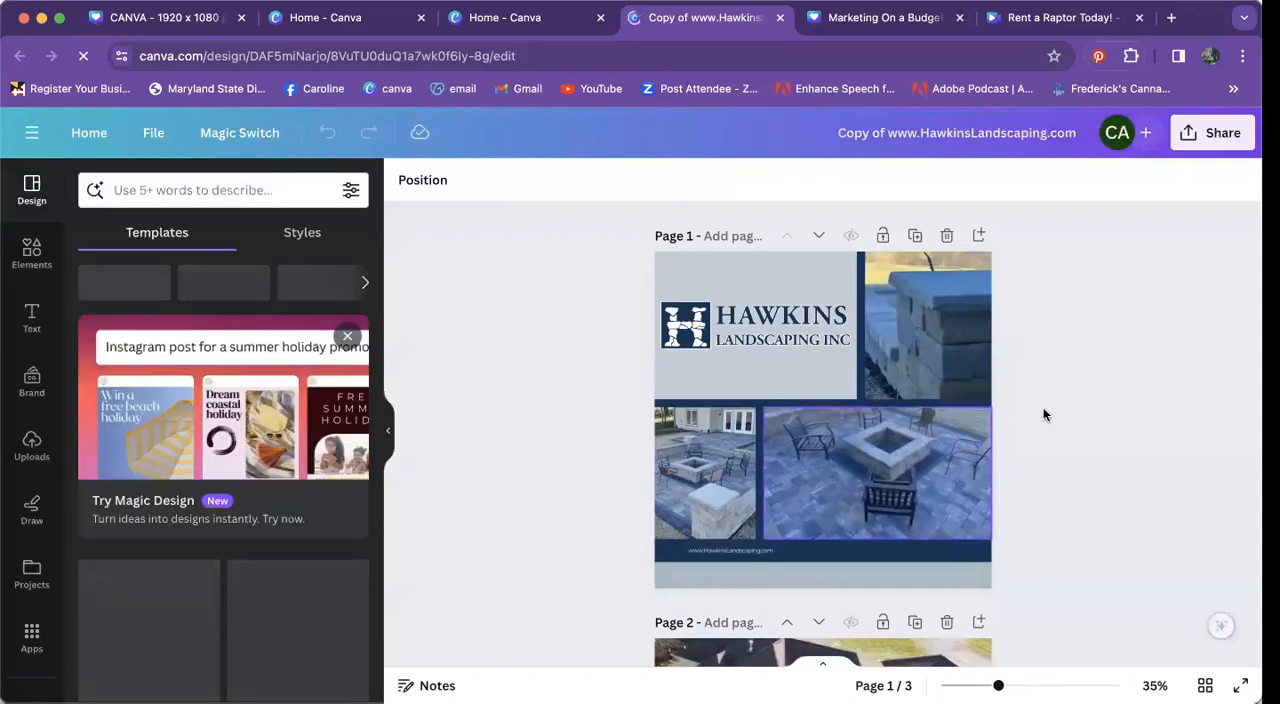
Step: Look through the copied landscaping post down to page 3, and close it to return to the "Marketing On a Budget" design
scroll(1076, 405, down, 5)
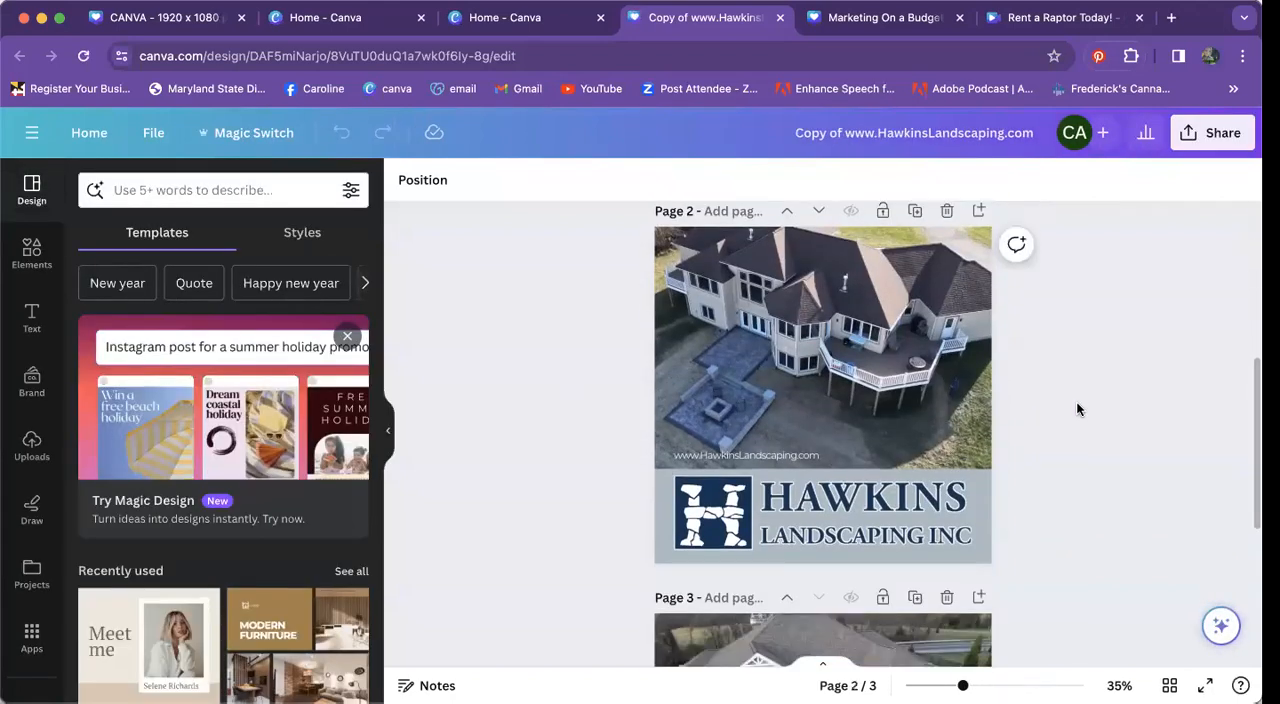
scroll(1076, 403, down, 3)
scroll(1076, 405, down, 2)
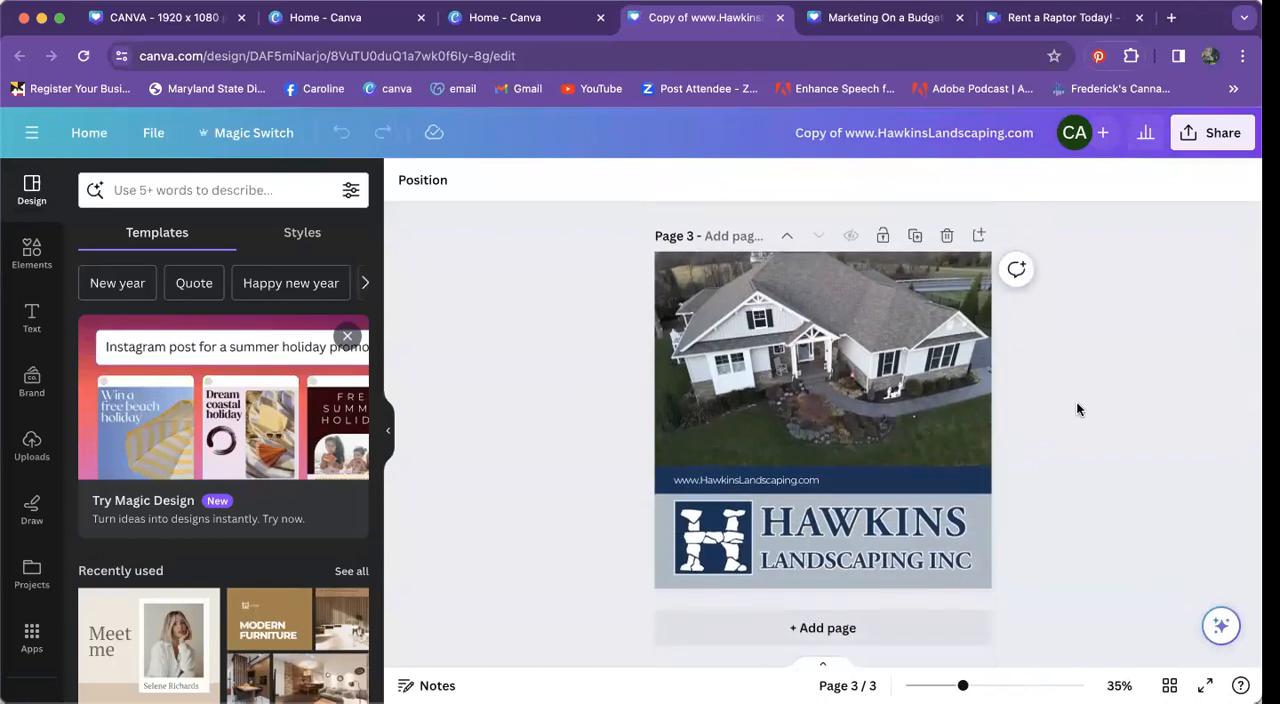
click(780, 17)
click(766, 17)
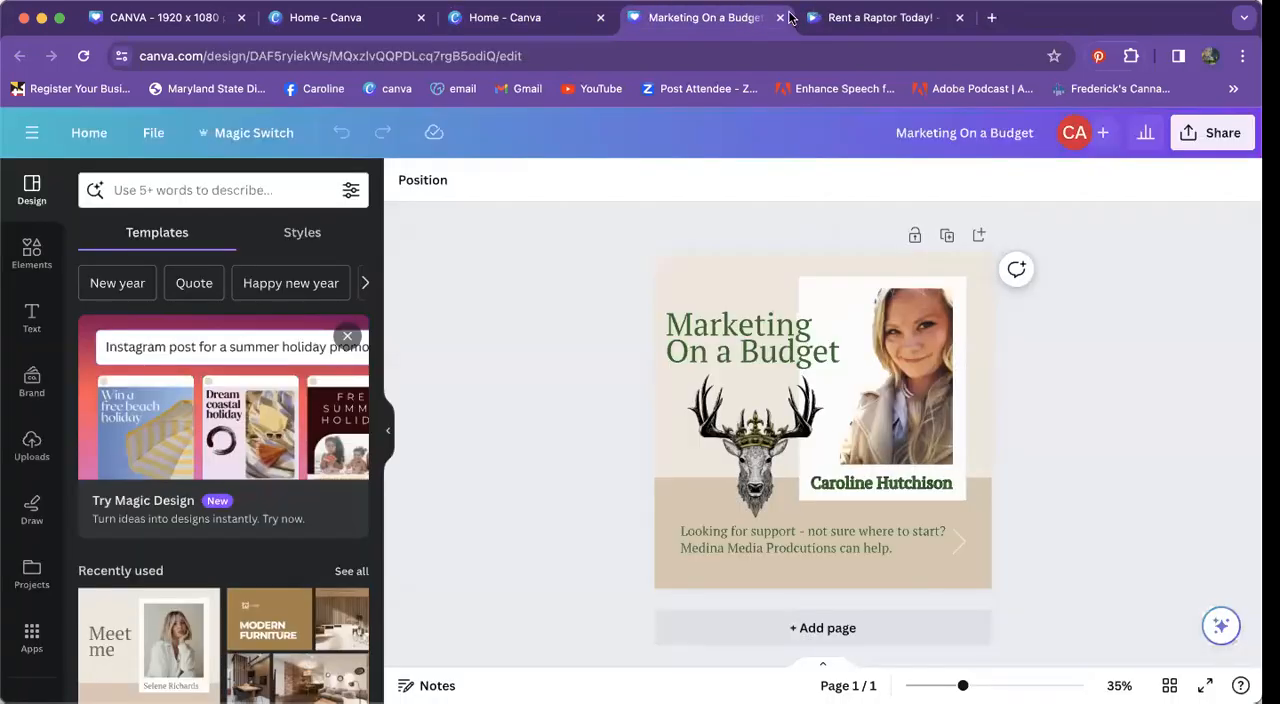
Step: Close the "Marketing On a Budget" design and browse the uploaded images, videos and audio files in the "Rent a Raptor Today!" video
click(781, 17)
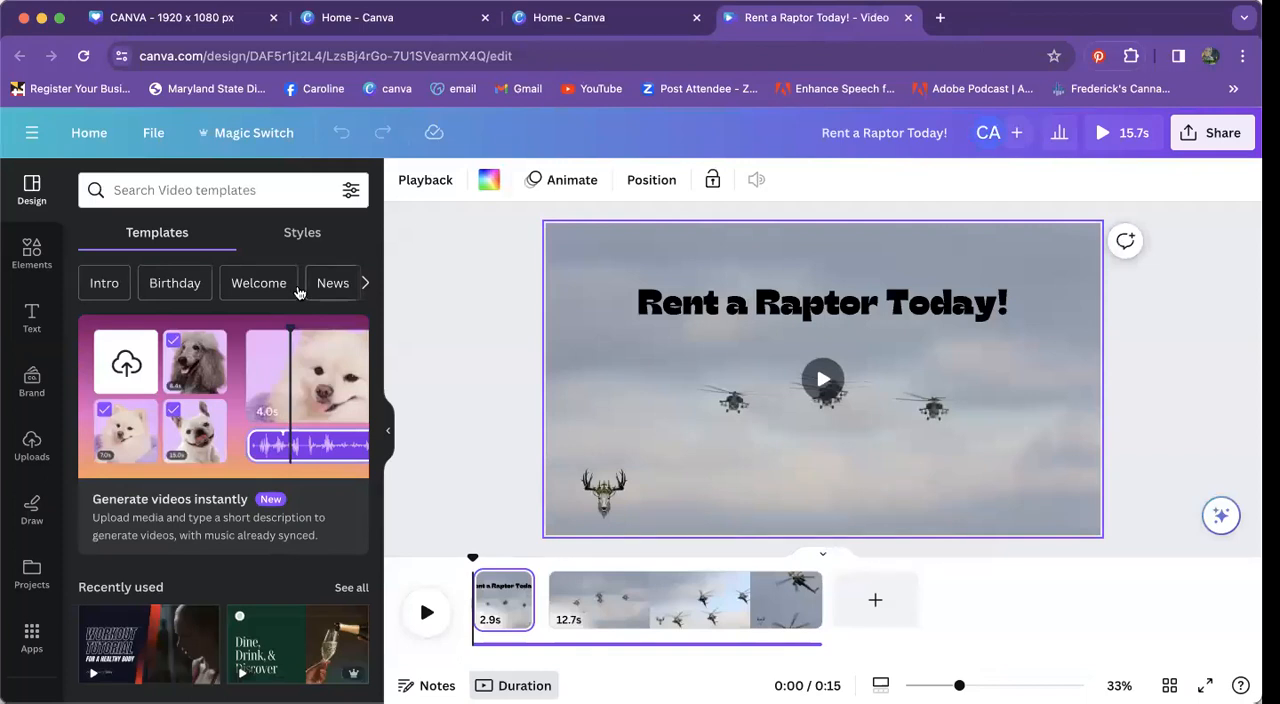
click(31, 448)
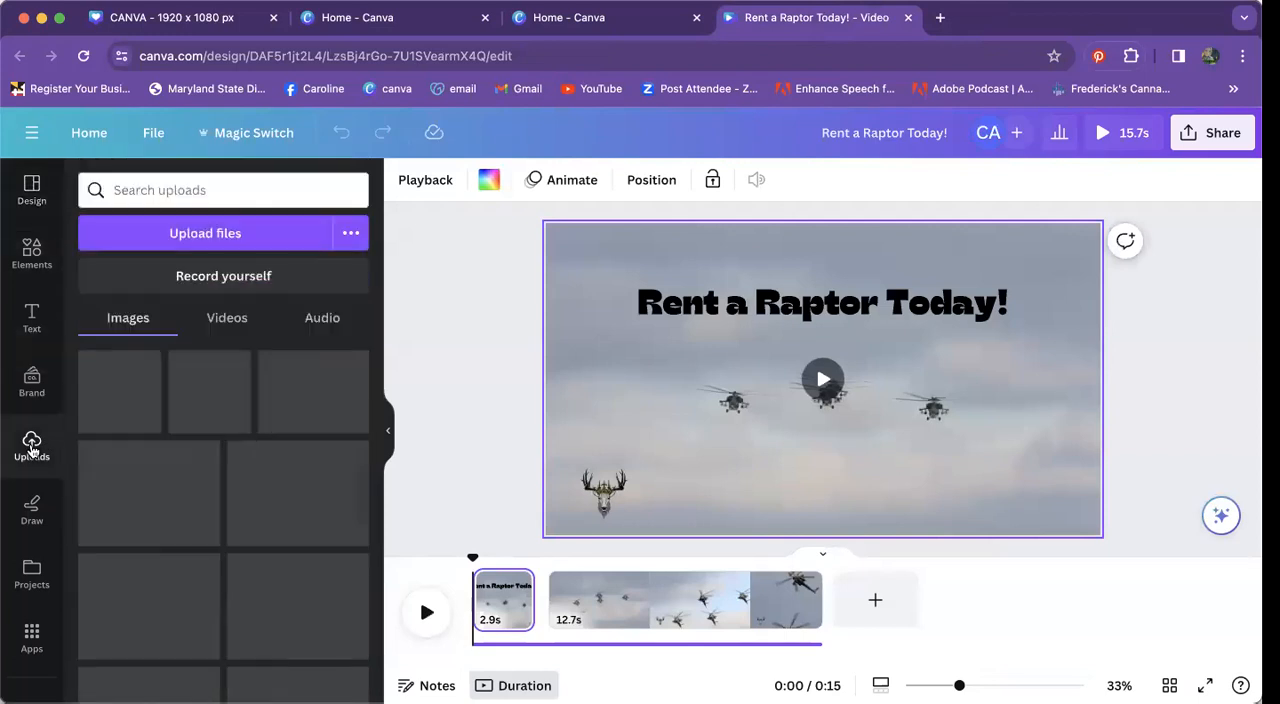
click(292, 330)
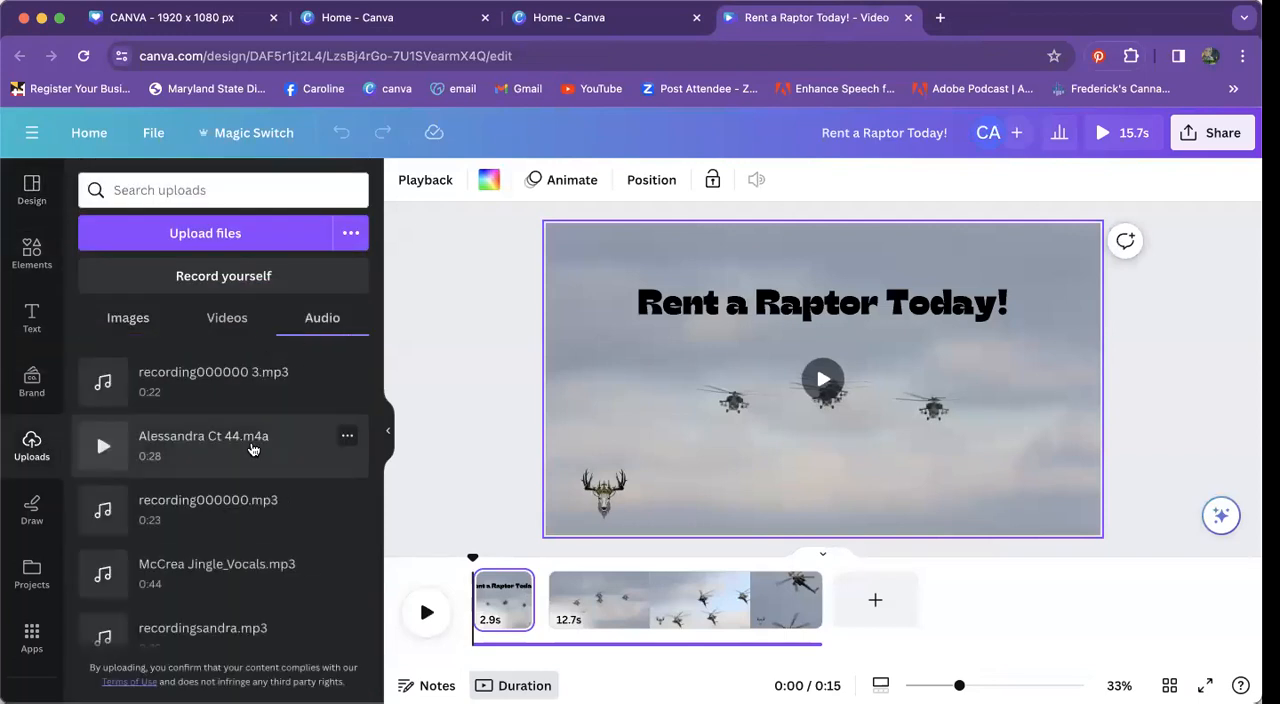
scroll(100, 455, down, 1)
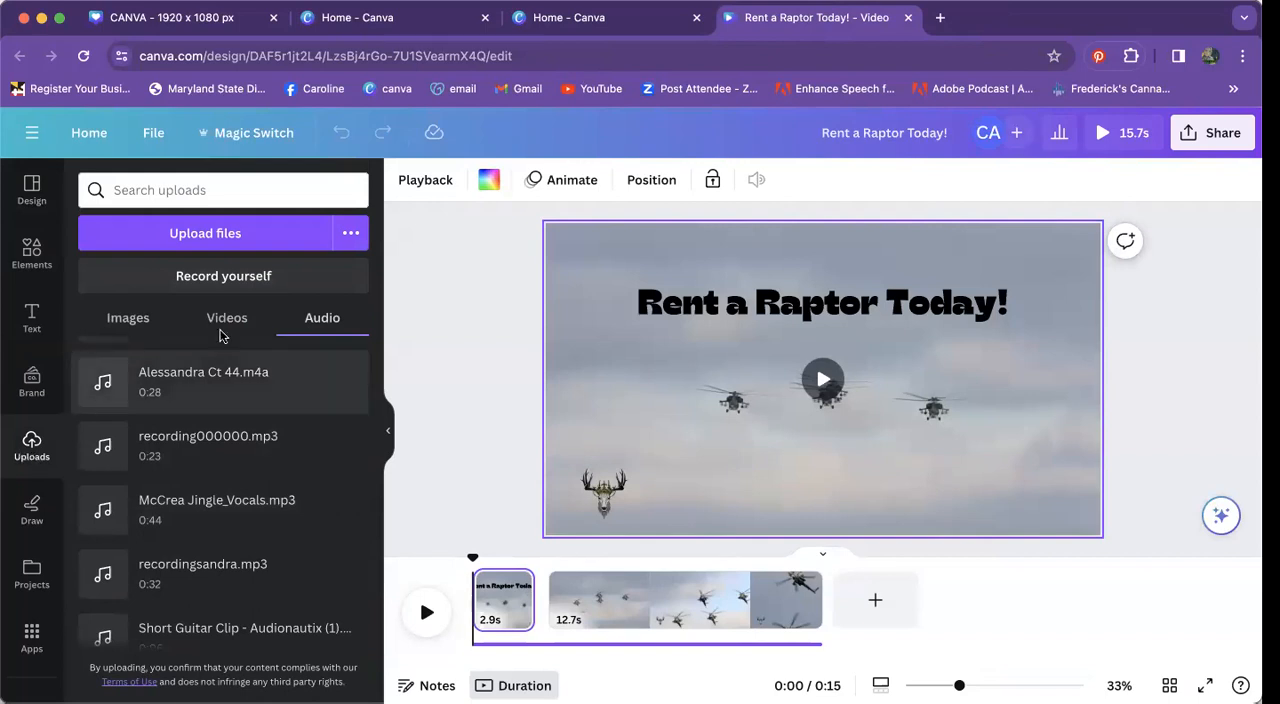
click(130, 320)
click(229, 318)
click(330, 320)
scroll(255, 552, down, 1)
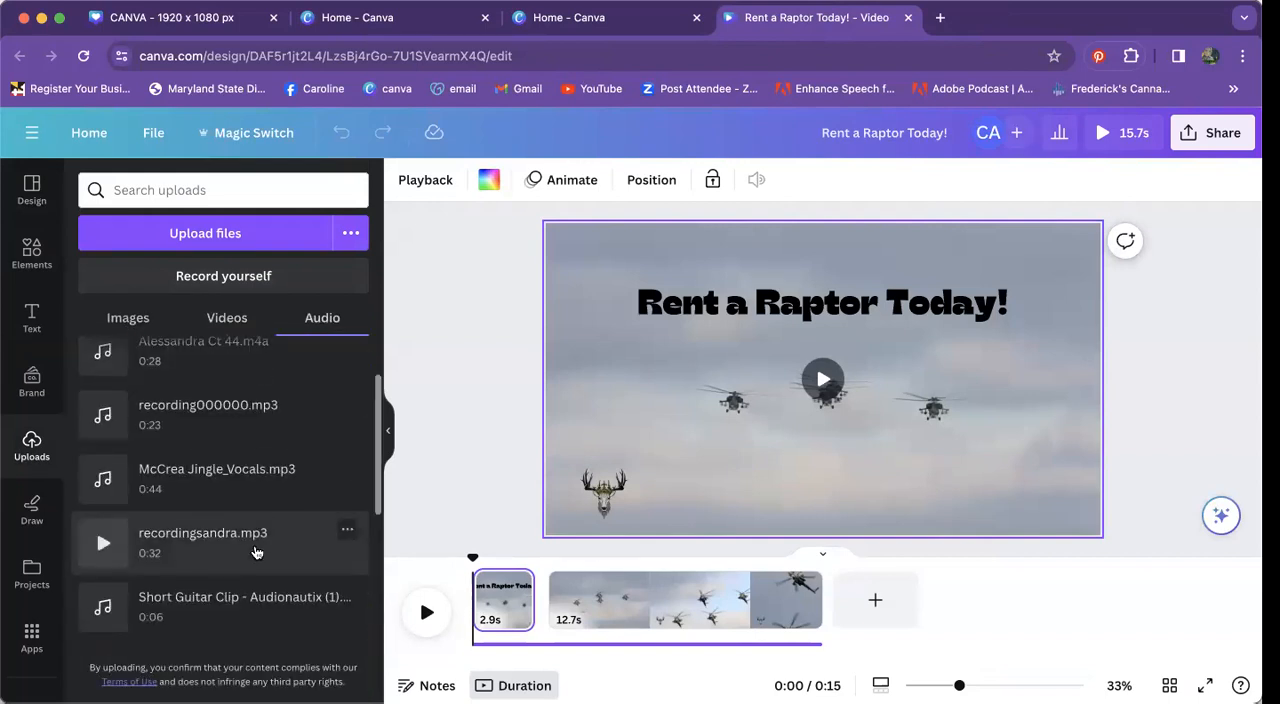
Step: Try one of the uploaded audio files as the video's soundtrack, play its opening, and remove the track
drag(150, 493, 486, 623)
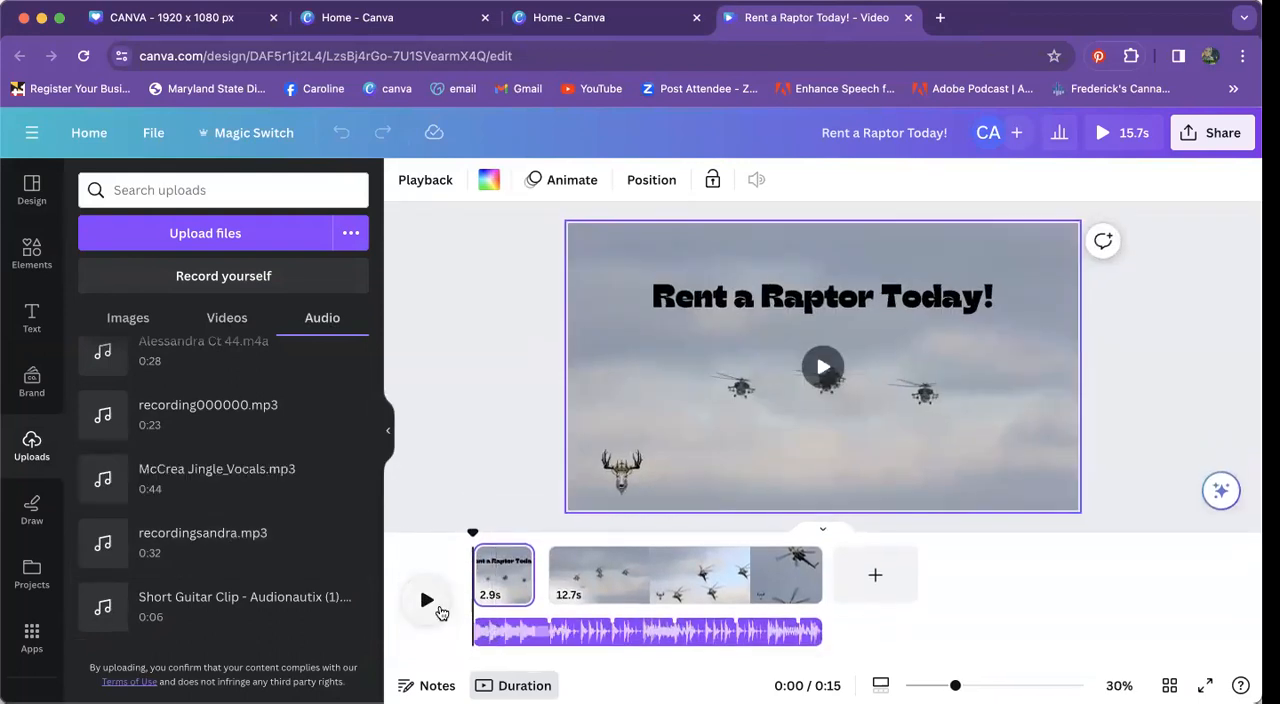
click(430, 603)
click(426, 599)
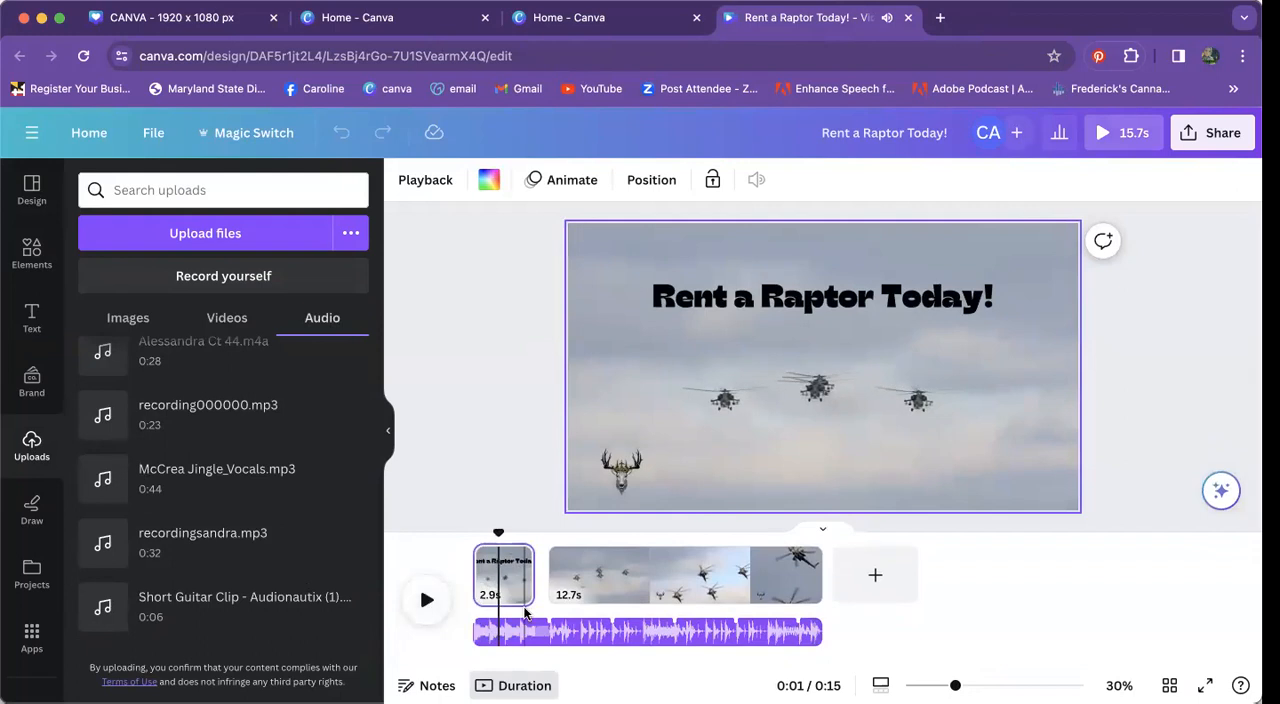
click(537, 631)
key(Delete)
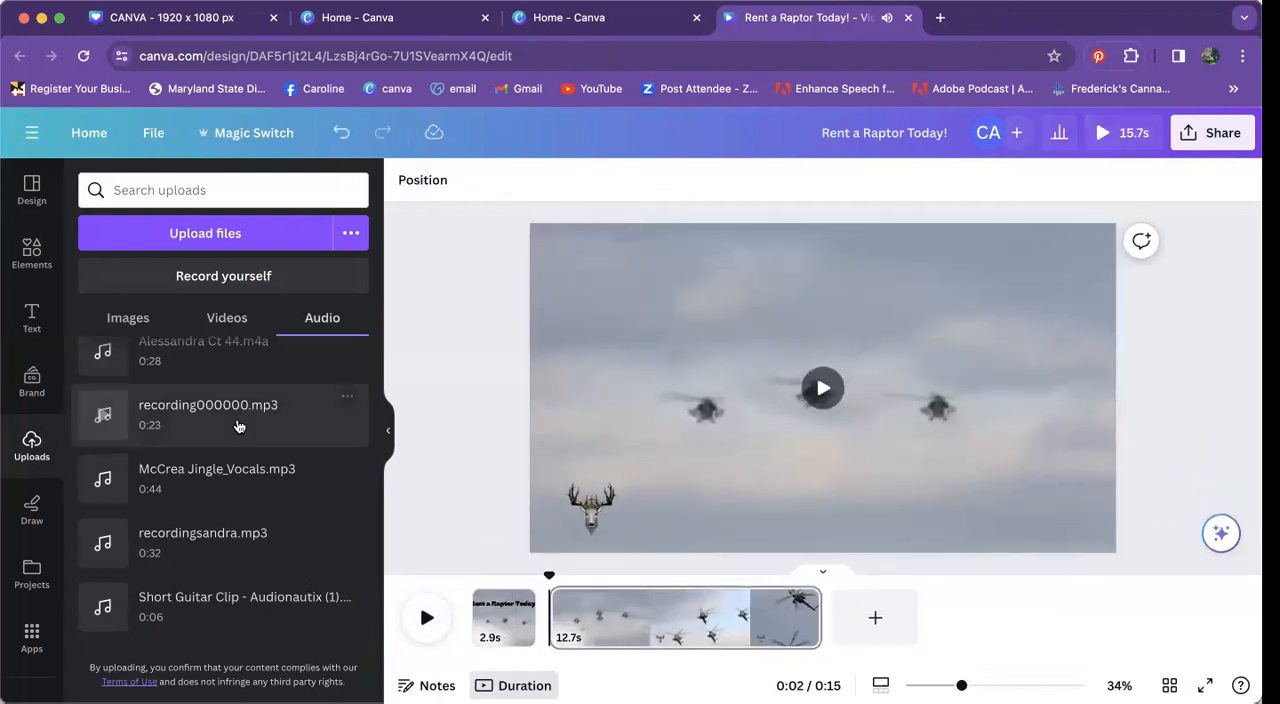
Step: Try "McCrea Jingle_Vocals.mp3" as the video's soundtrack, preview it with the helicopter clip, and delete the audio track
drag(348, 469, 470, 622)
click(427, 600)
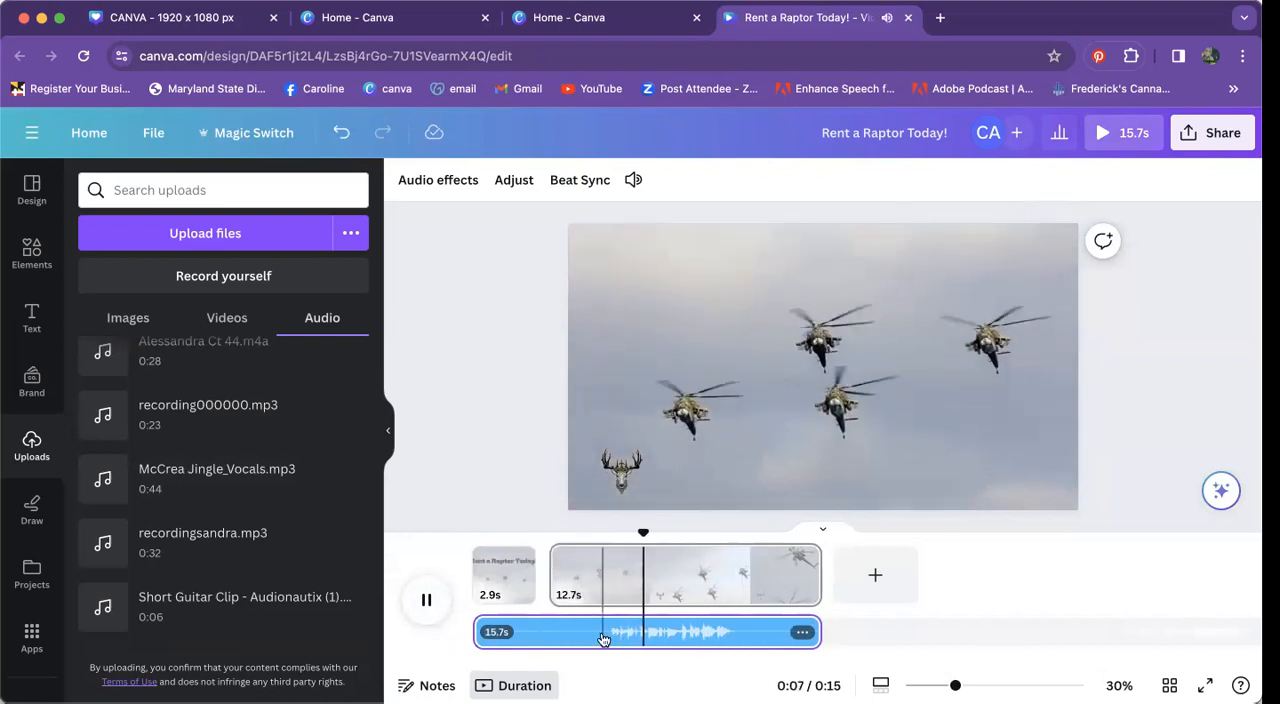
click(425, 601)
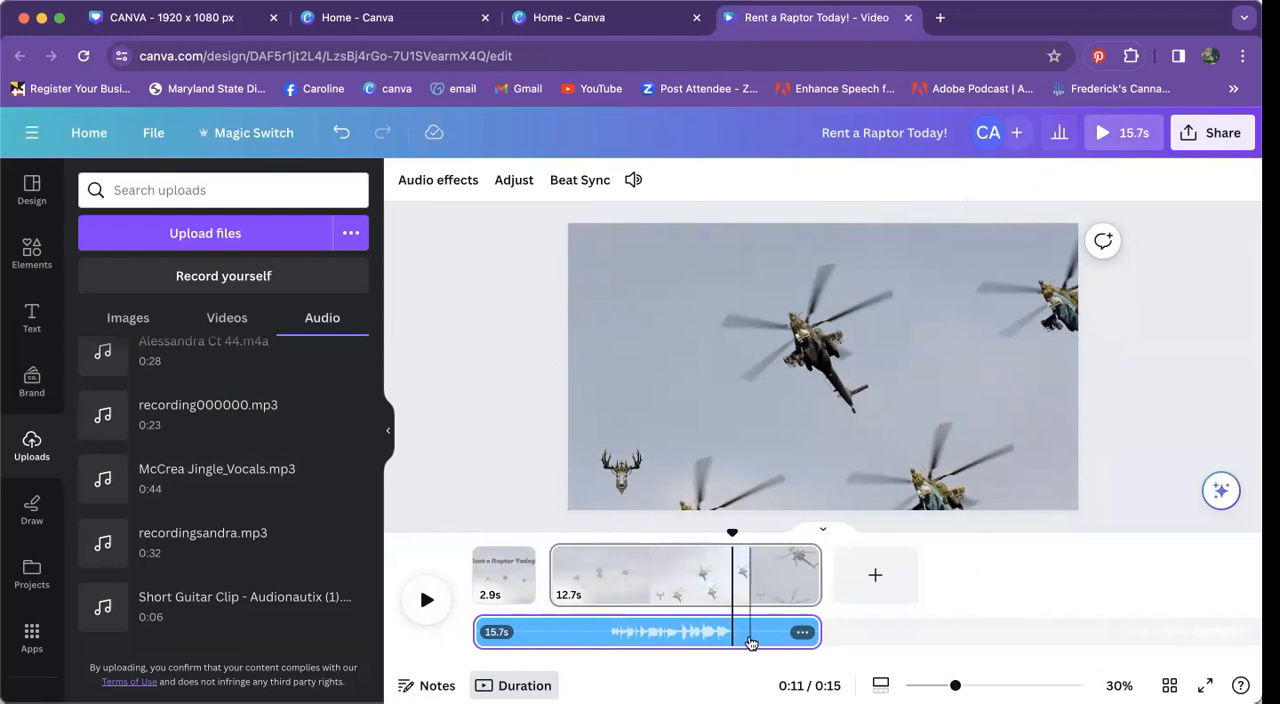
click(752, 639)
key(Delete)
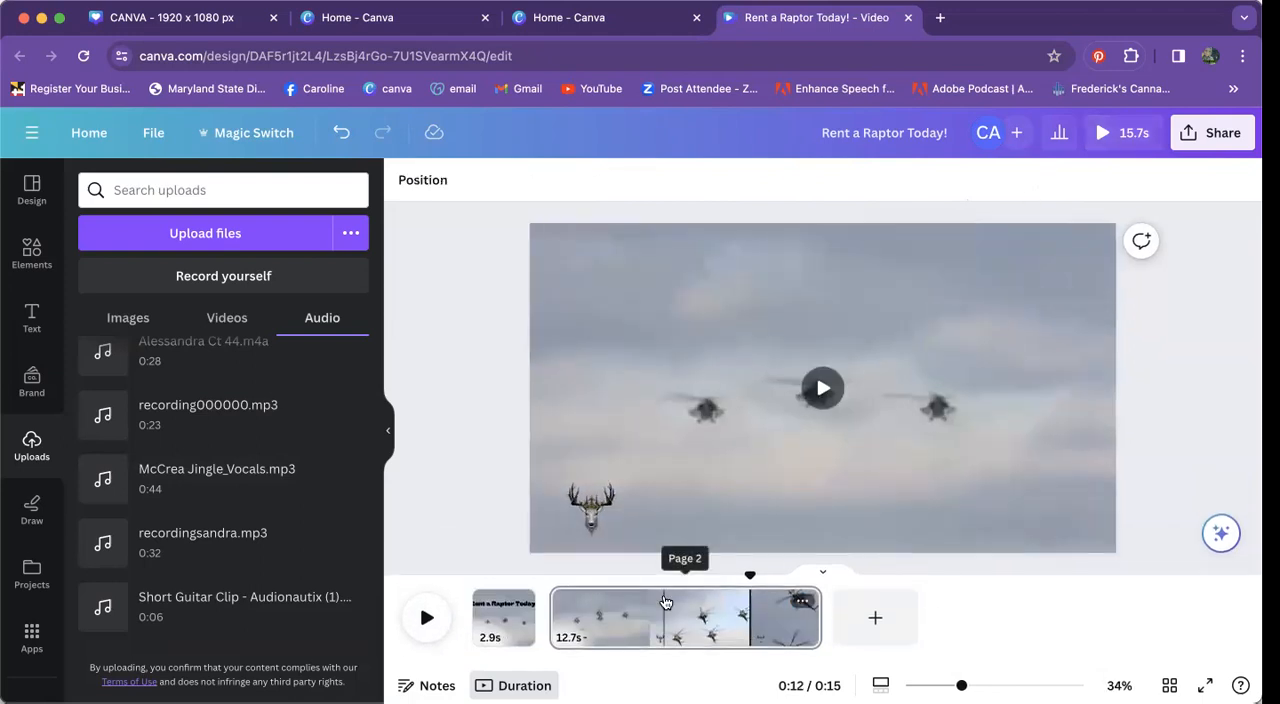